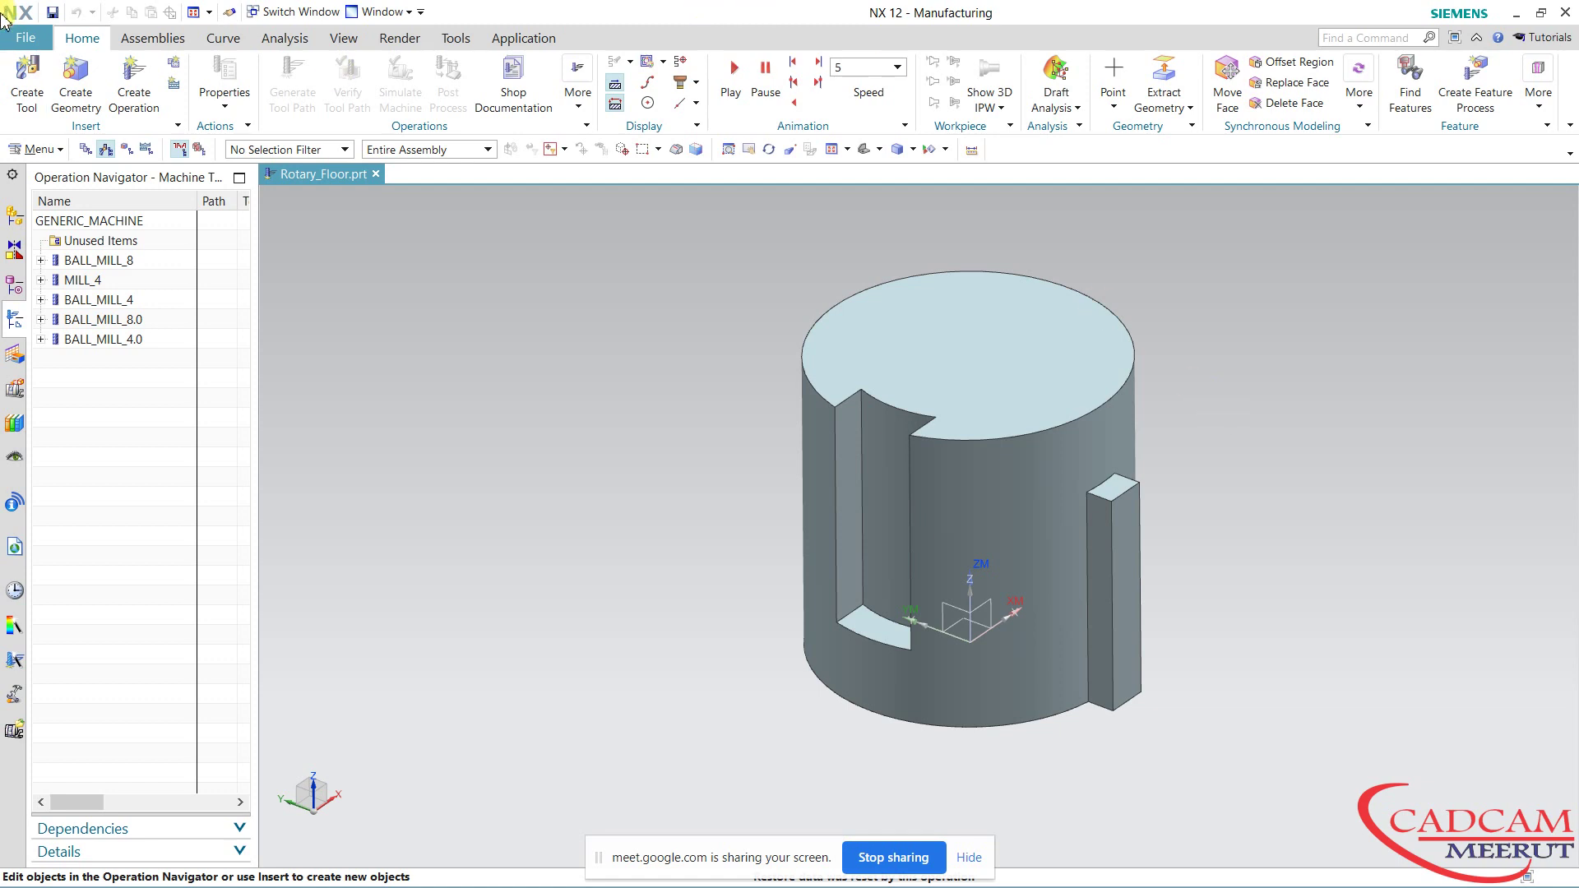
Begin a mill_rotary operation, cancel it, and orbit the part to a side view.
{"action": "left_click", "coordinate": [118, 84]}
{"action": "left_click", "coordinate": [247, 66]}
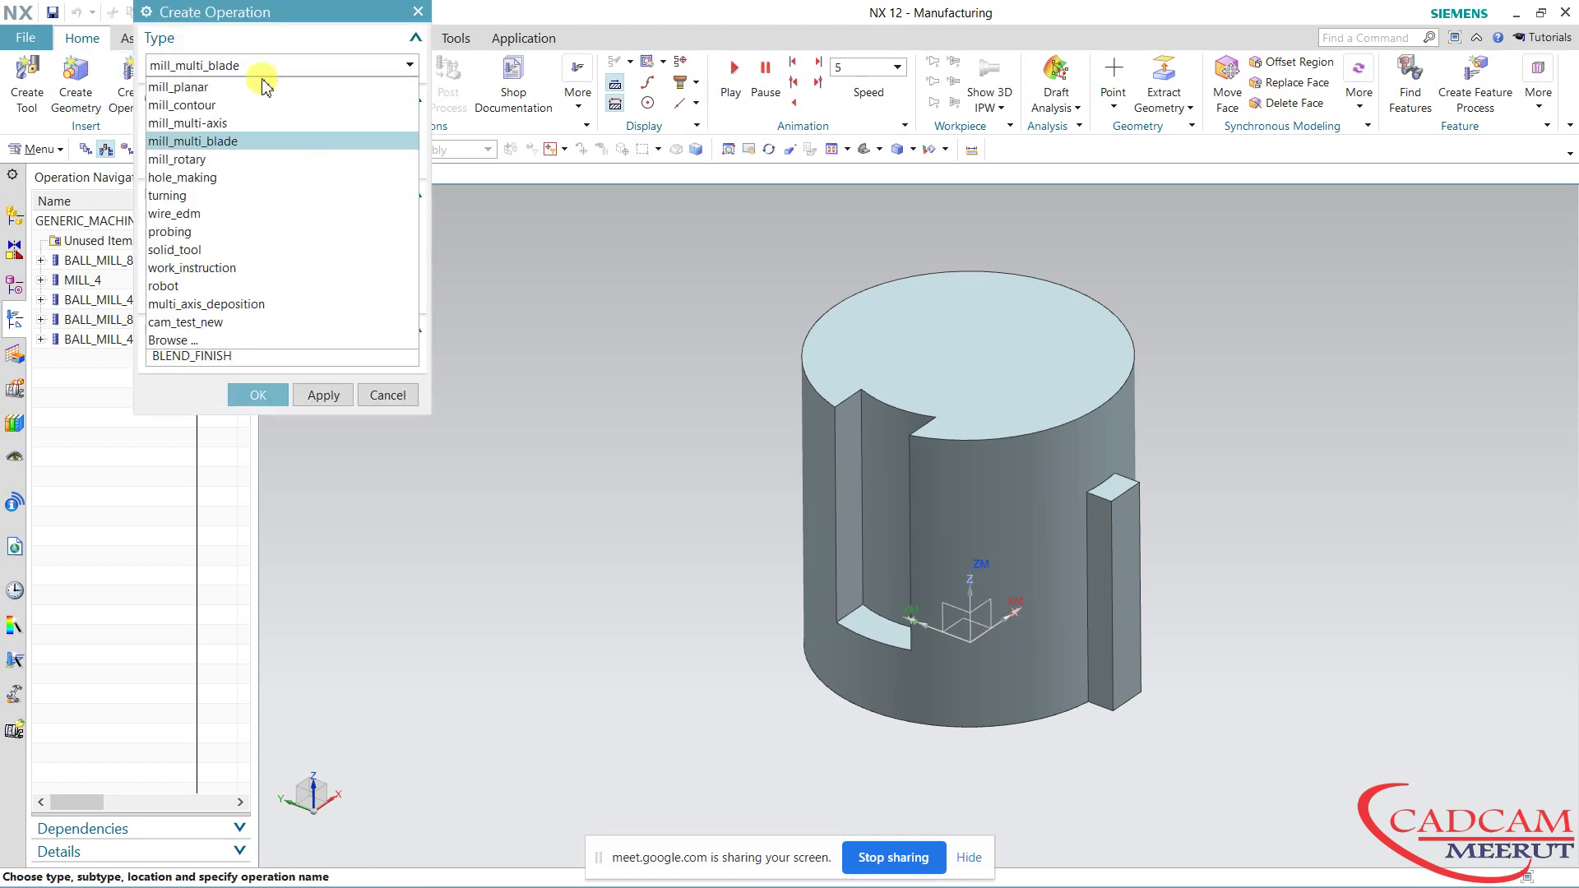
{"action": "left_click", "coordinate": [223, 159]}
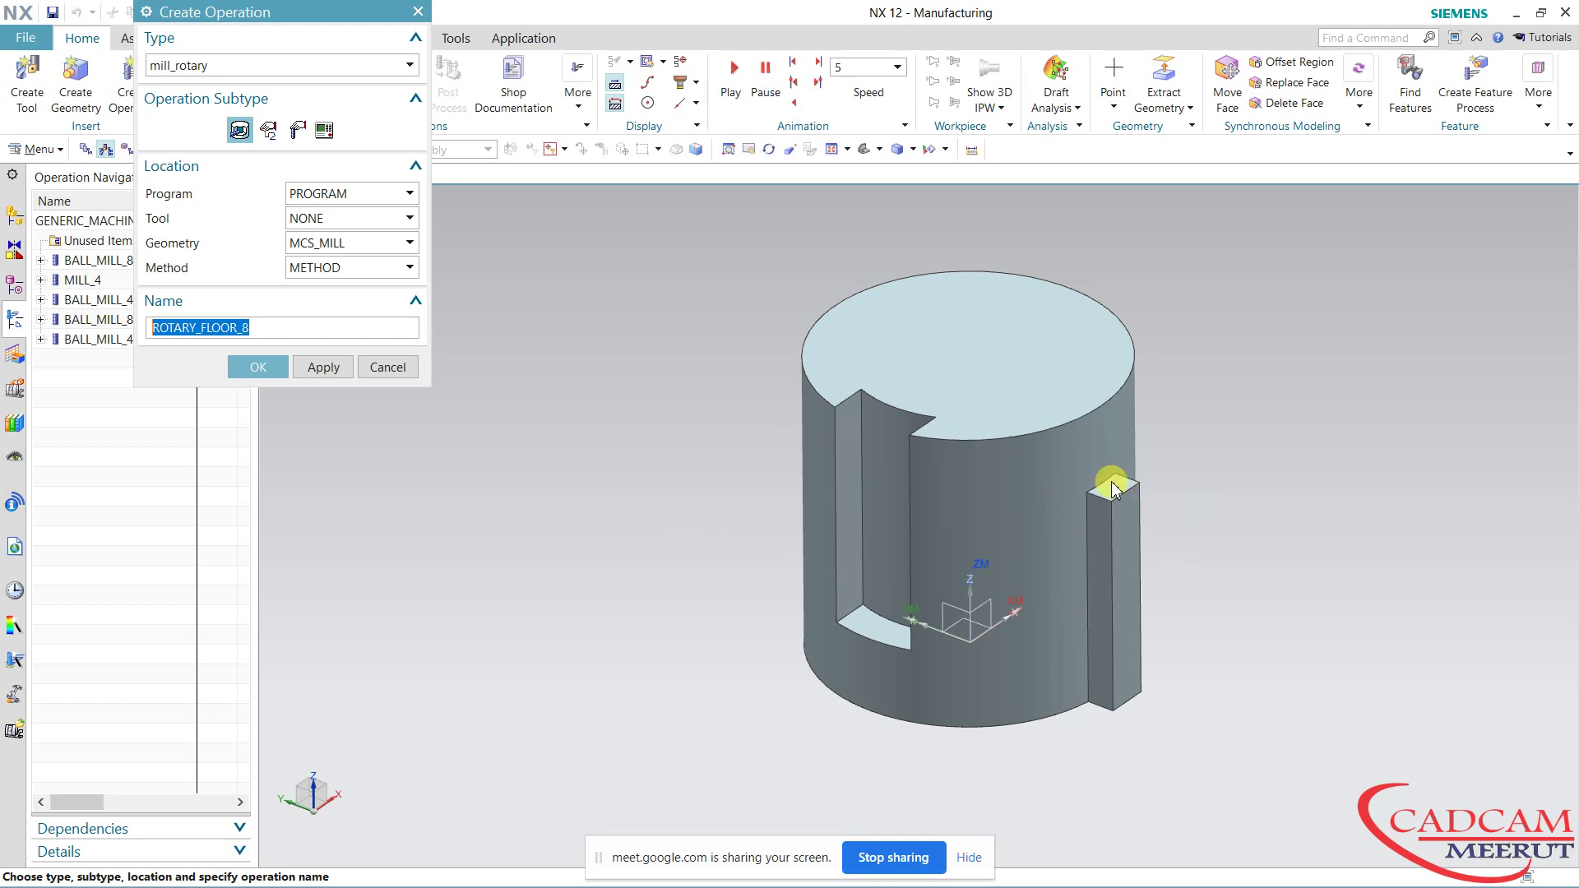
{"action": "left_click", "coordinate": [390, 366]}
{"action": "mouse_move", "coordinate": [1196, 453]}
{"action": "middle_mouse_down"}
{"action": "mouse_move", "coordinate": [1099, 416]}
{"action": "mouse_move", "coordinate": [945, 441]}
{"action": "mouse_move", "coordinate": [1001, 461]}
{"action": "mouse_move", "coordinate": [1206, 458]}
{"action": "mouse_move", "coordinate": [1121, 452]}
{"action": "middle_mouse_up"}
In Geometry View, delete WORKPIECE1 and expand WORKPIECE to show its ROTARY_GEOM operations.
{"action": "left_click", "coordinate": [128, 149]}
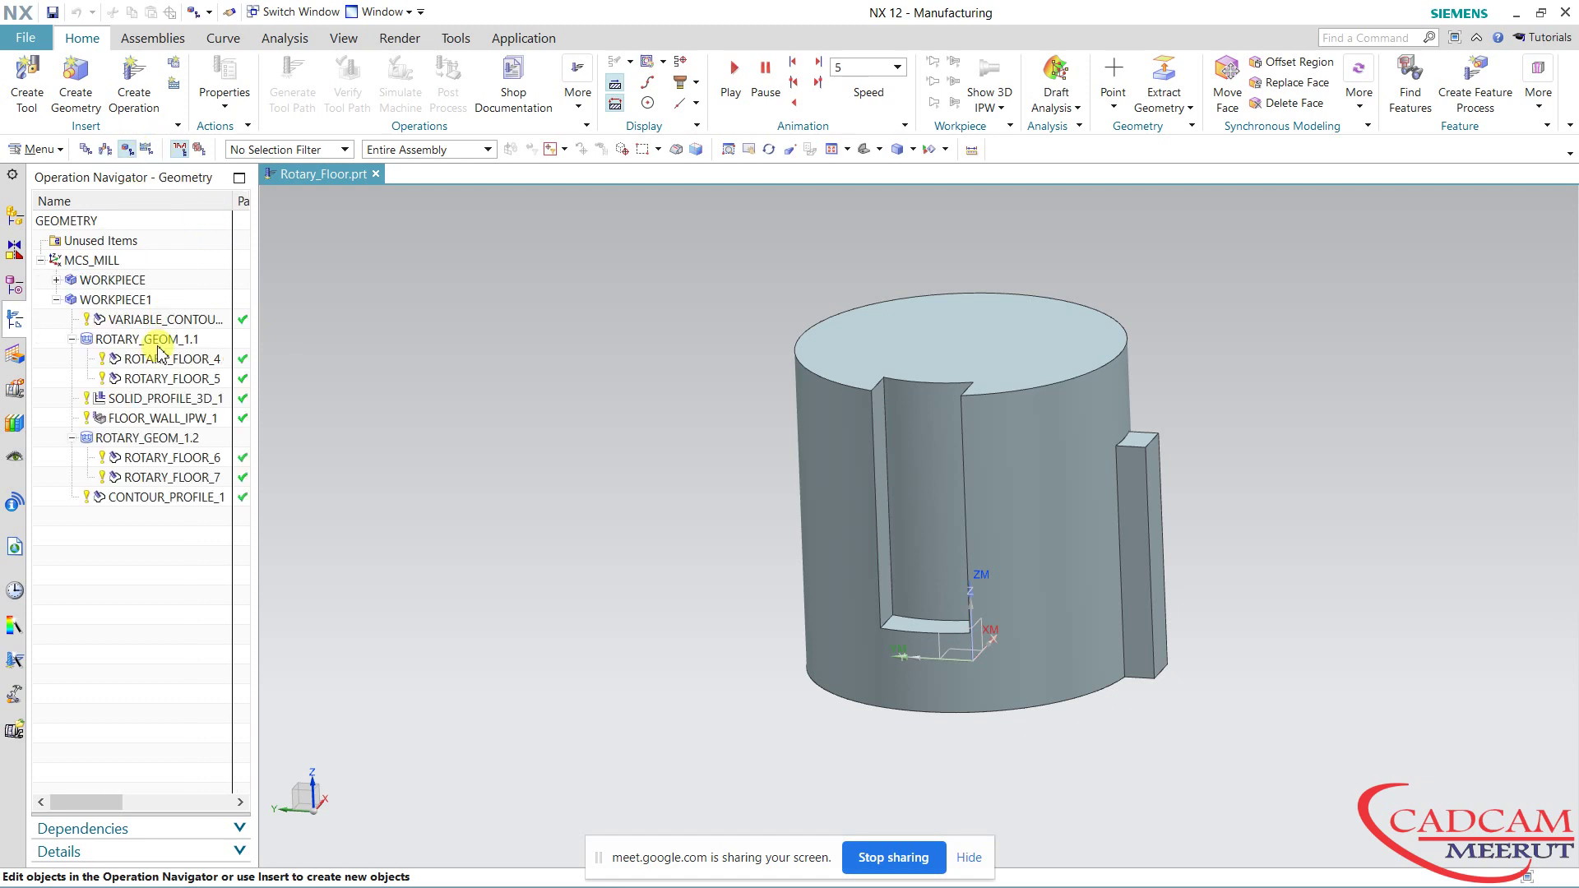
{"action": "left_click", "coordinate": [57, 301]}
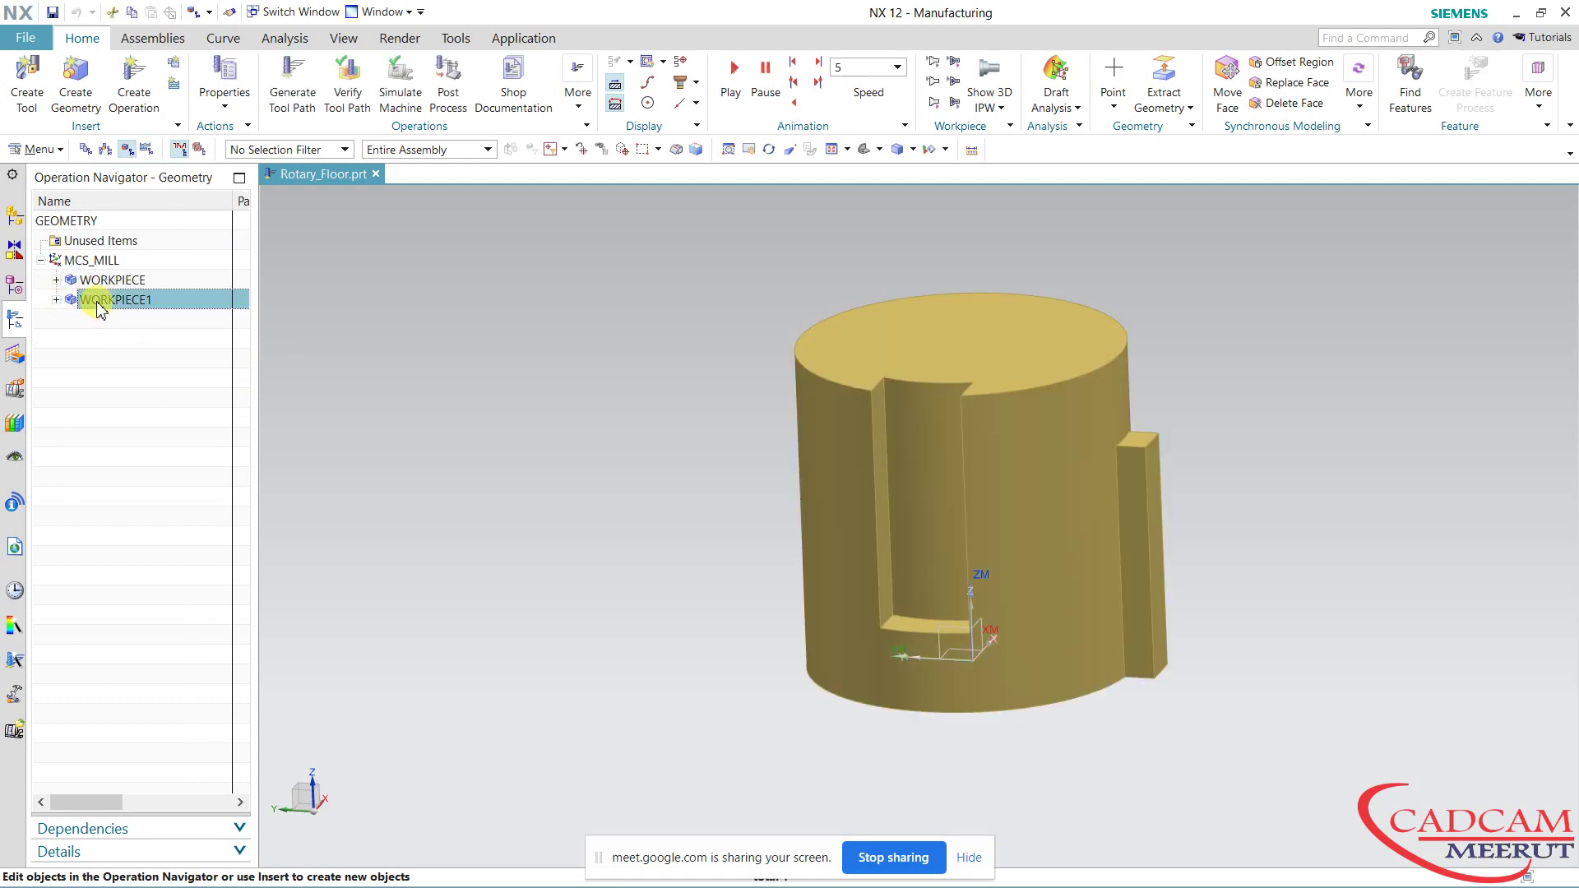
{"action": "right_click", "coordinate": [97, 302]}
{"action": "left_click", "coordinate": [127, 370]}
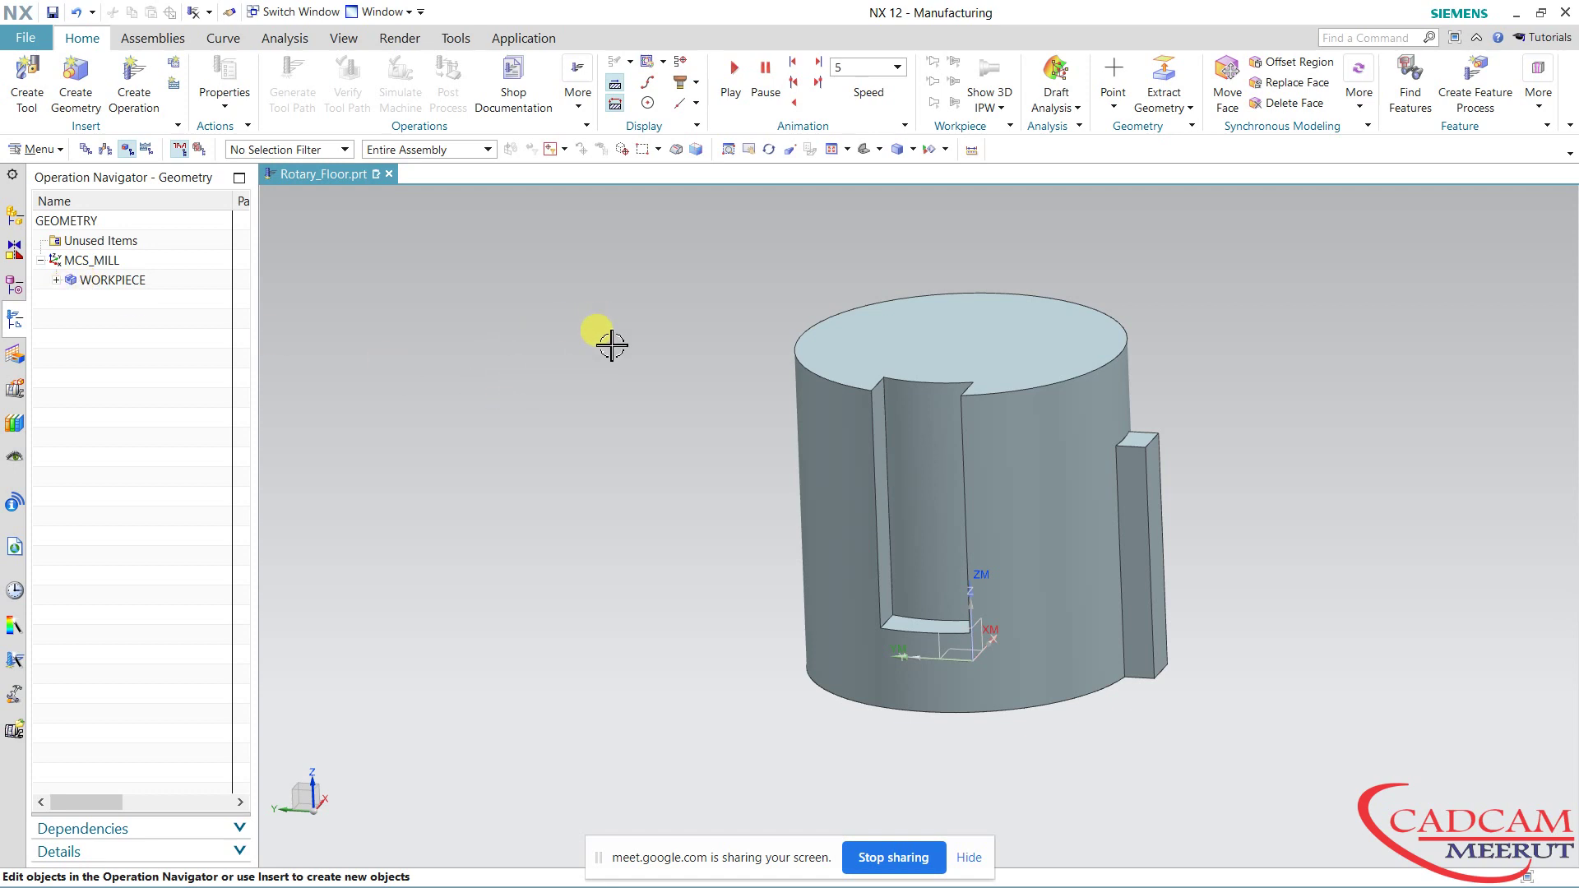
{"action": "middle_click_drag", "start_coordinate": [611, 342], "coordinate": [627, 354]}
{"action": "left_click", "coordinate": [55, 280]}
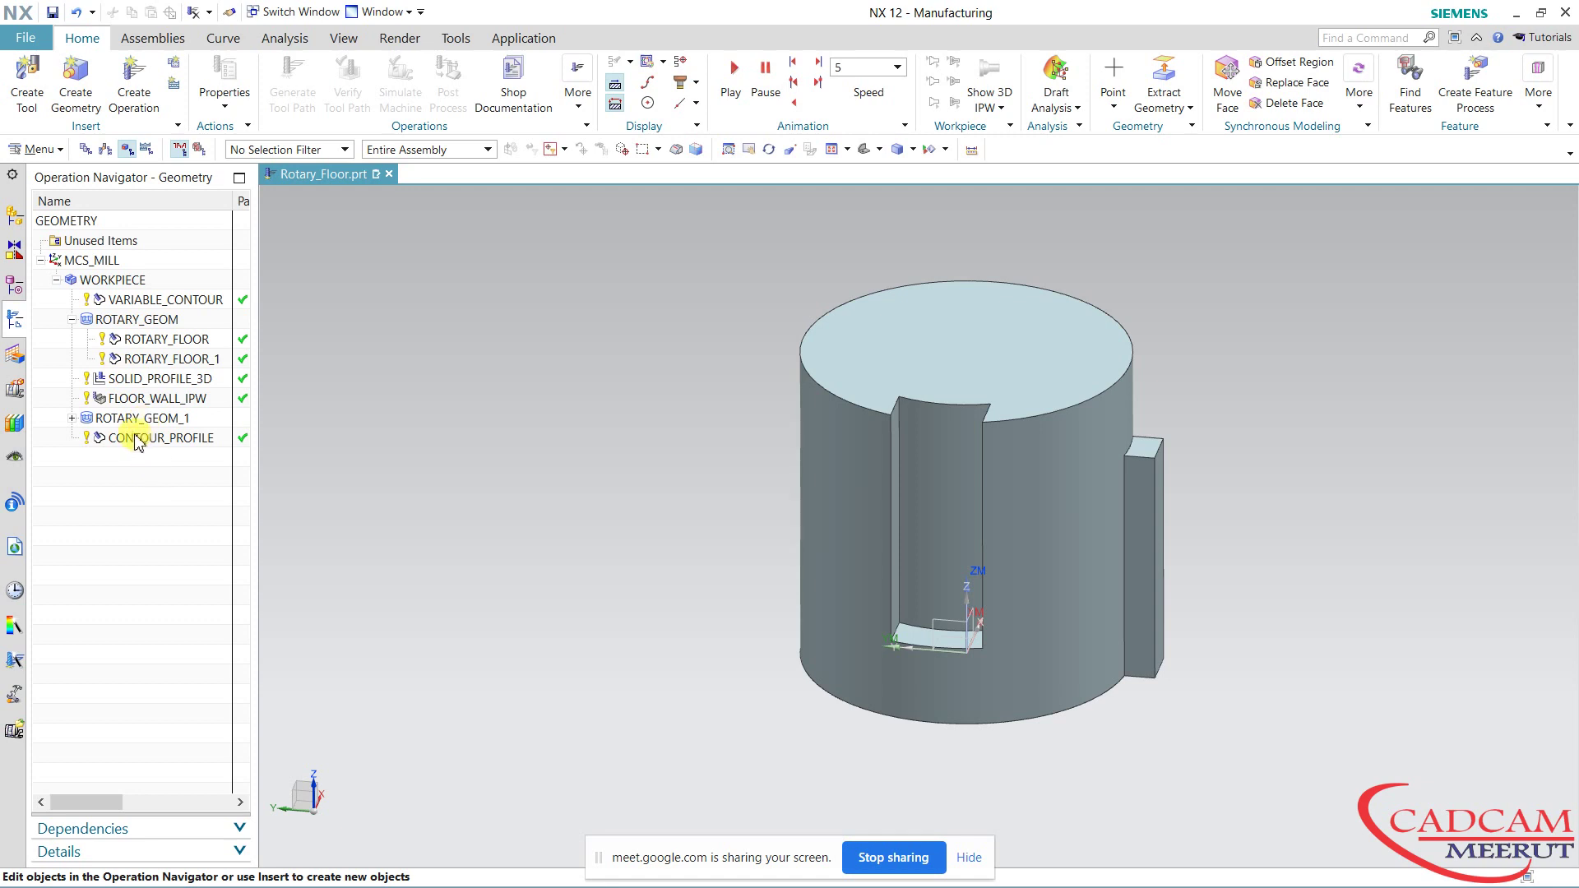
{"action": "mouse_move", "coordinate": [1103, 476]}
{"action": "middle_mouse_down"}
{"action": "mouse_move", "coordinate": [1182, 416]}
{"action": "mouse_move", "coordinate": [1215, 481]}
{"action": "mouse_move", "coordinate": [1043, 454]}
{"action": "middle_mouse_up"}
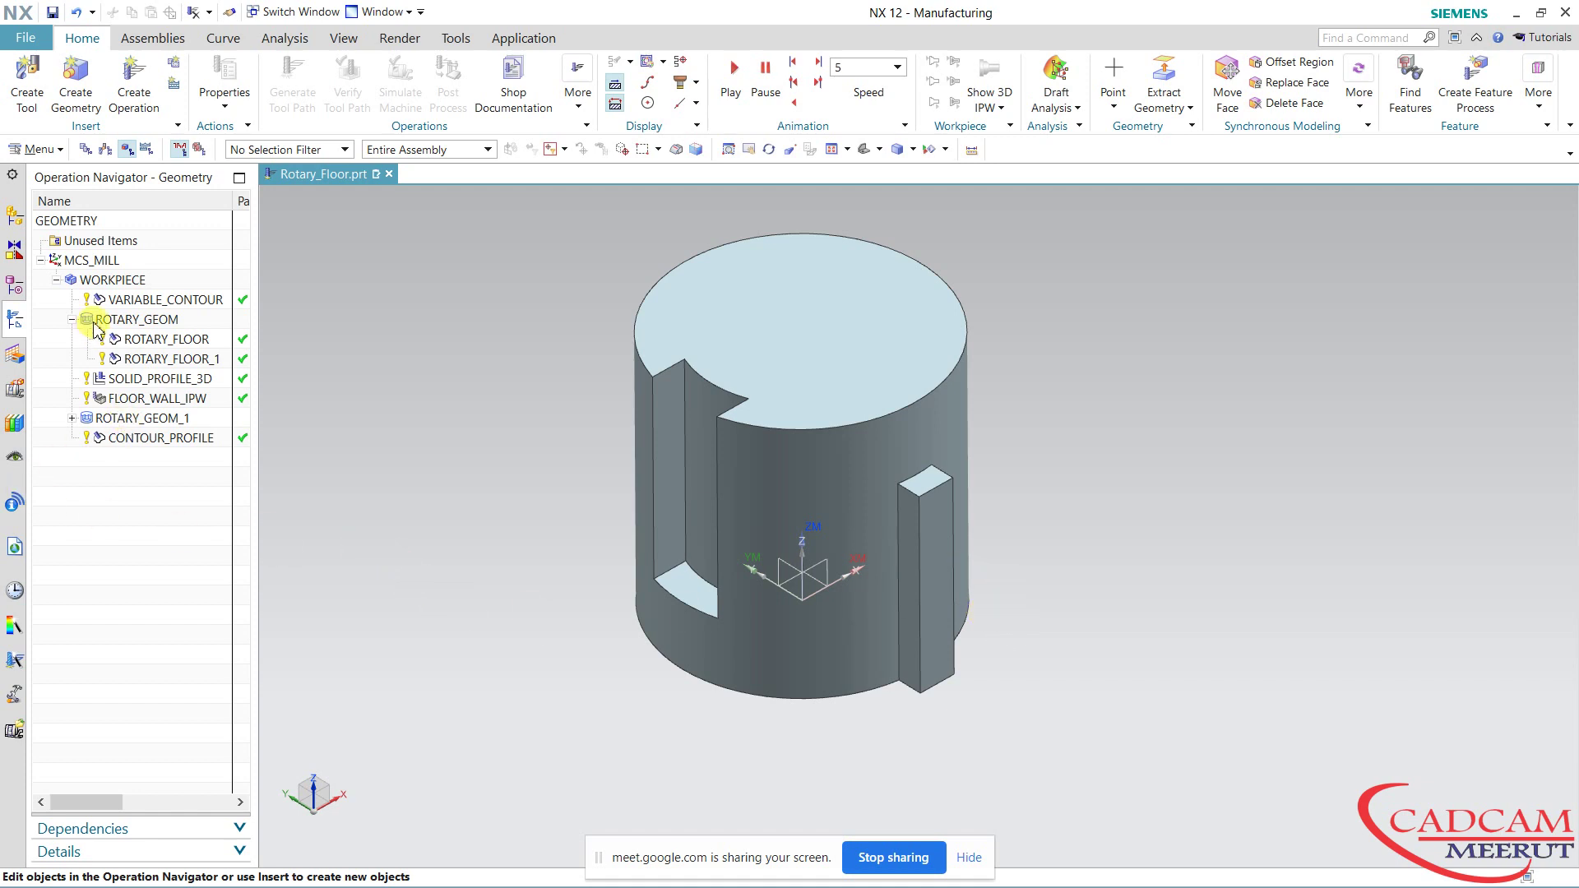
Create a mill_rotary WORKPIECE under MCS_MILL with the cylinder body as the part.
{"action": "left_click", "coordinate": [76, 82]}
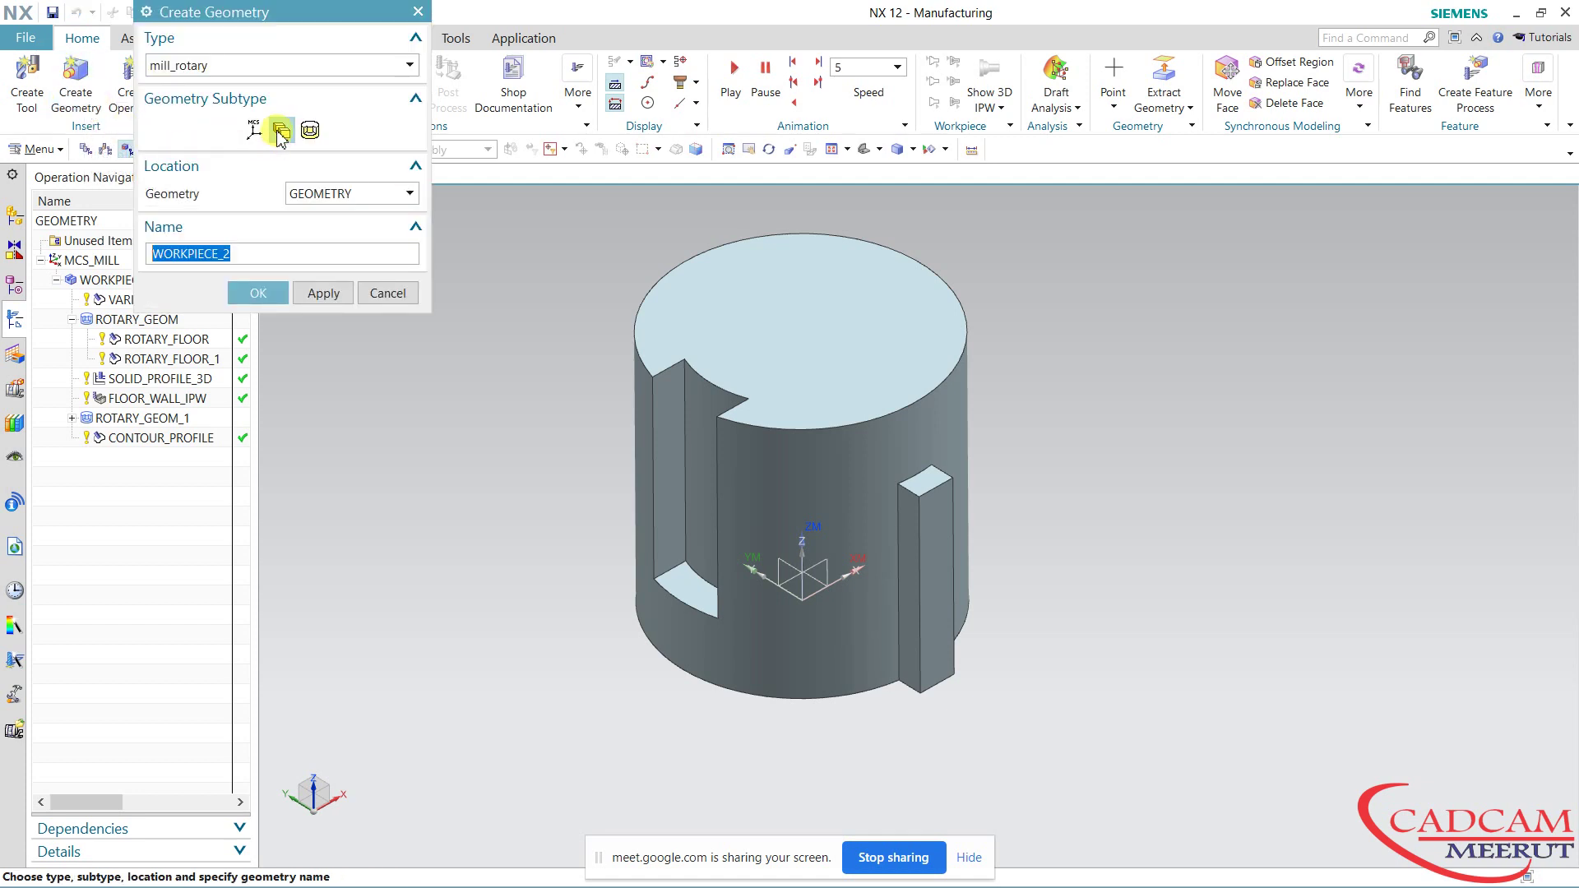
{"action": "left_click", "coordinate": [331, 194]}
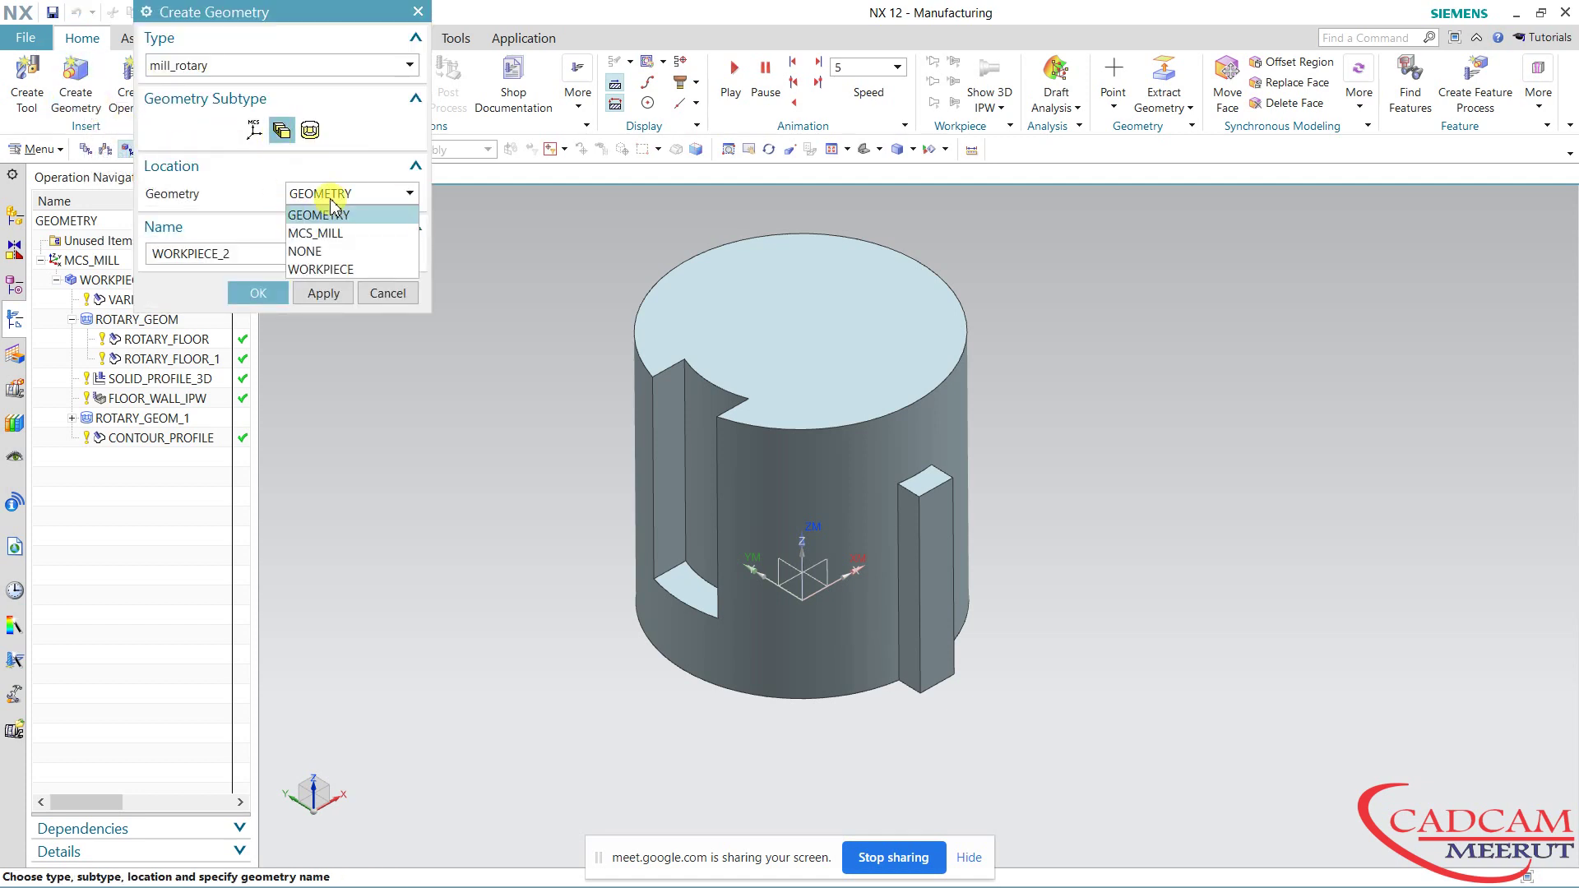
{"action": "left_click", "coordinate": [327, 233]}
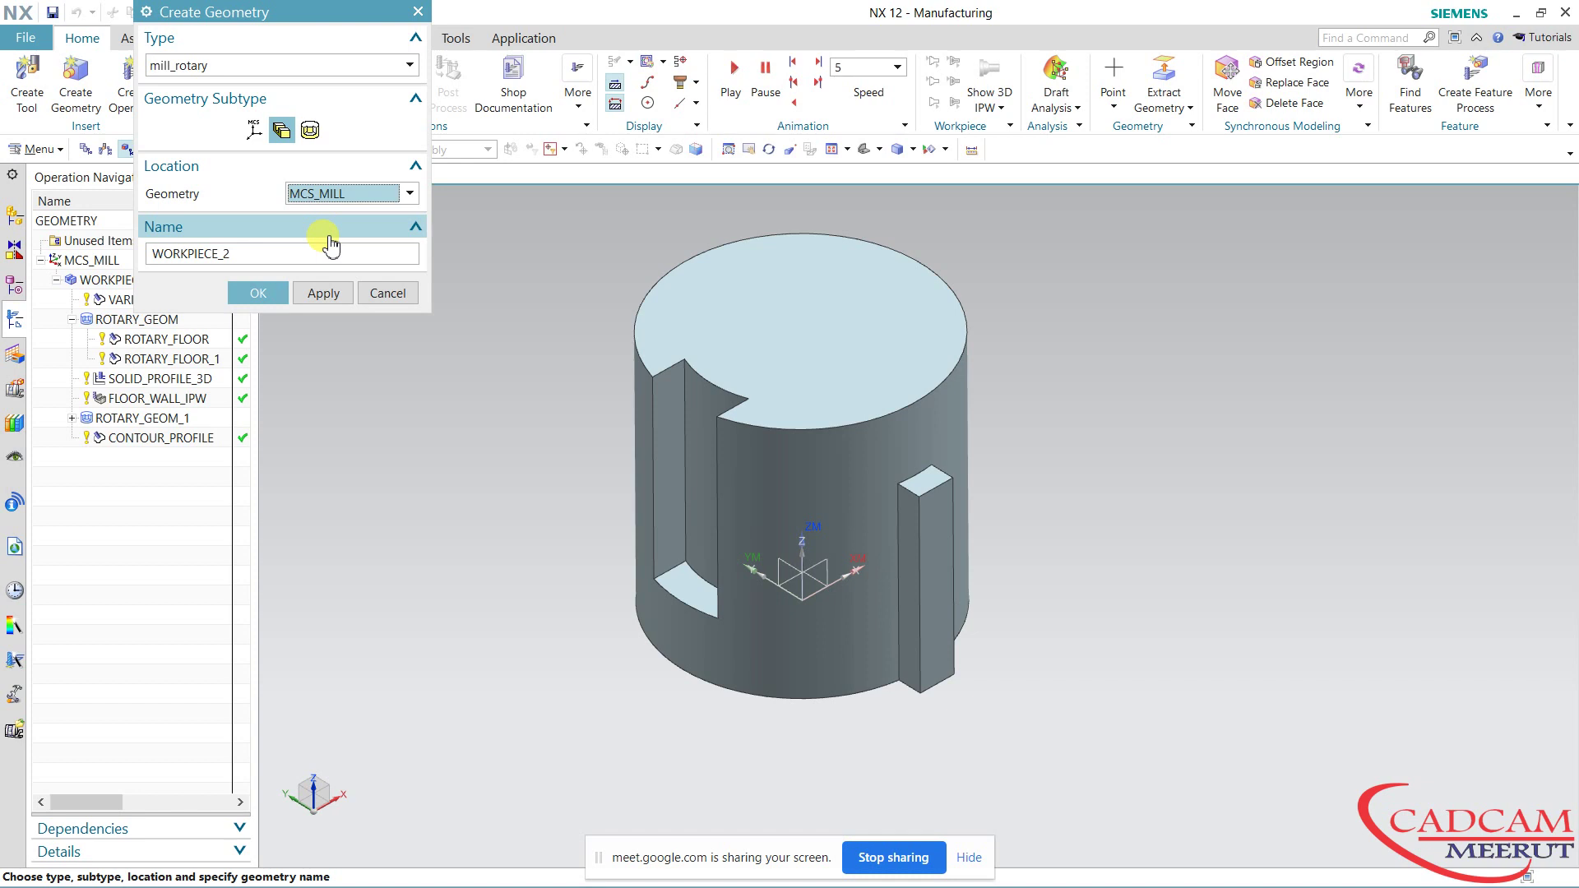
{"action": "left_click", "coordinate": [257, 293]}
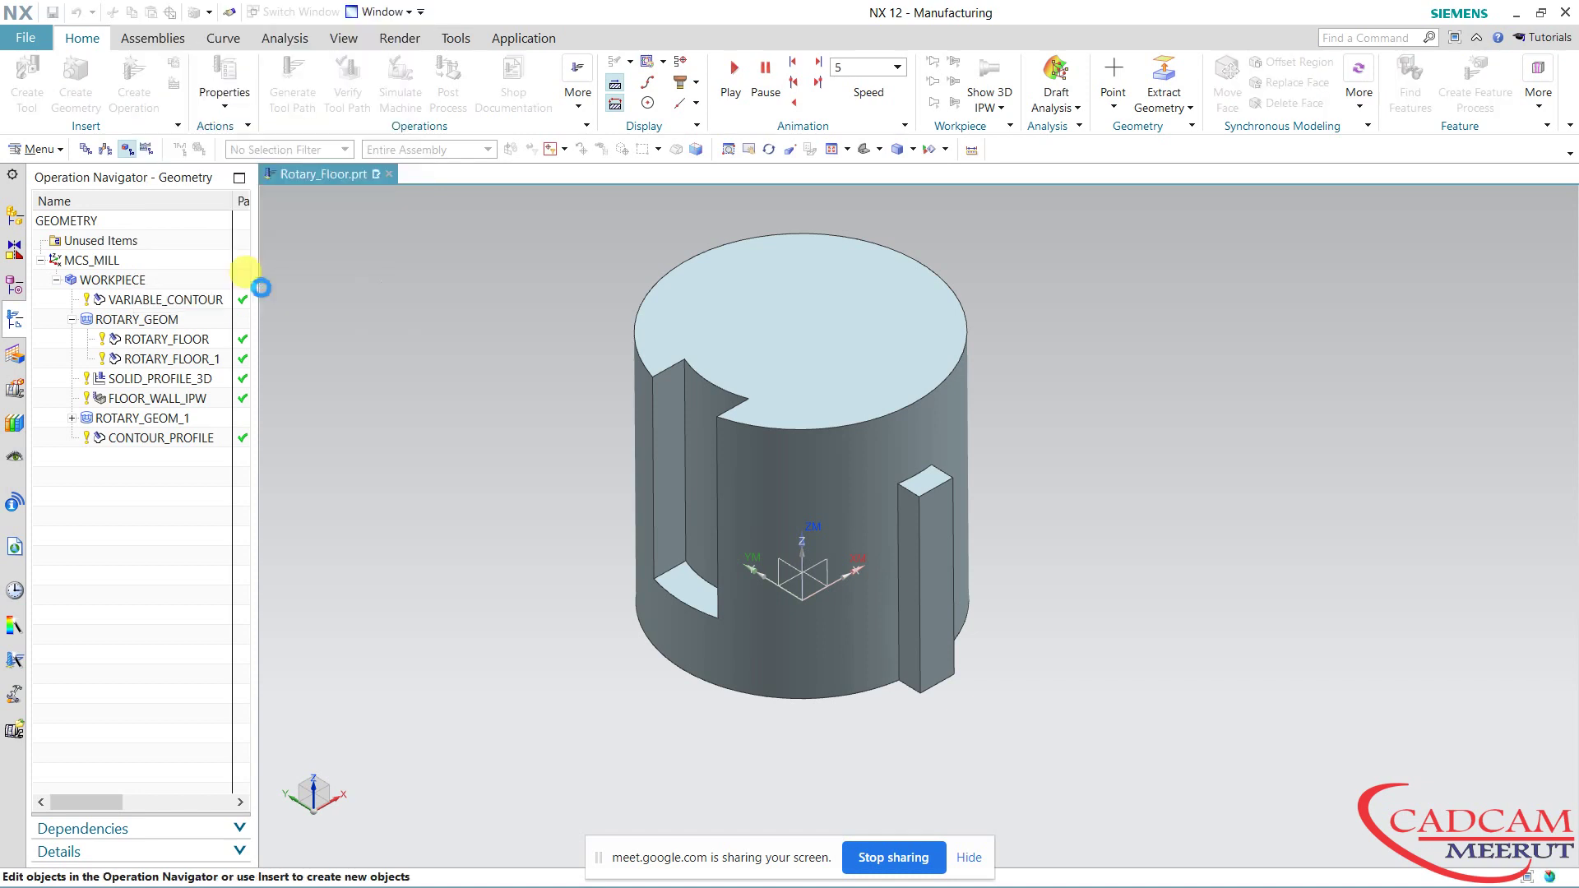
{"action": "left_click", "coordinate": [377, 66]}
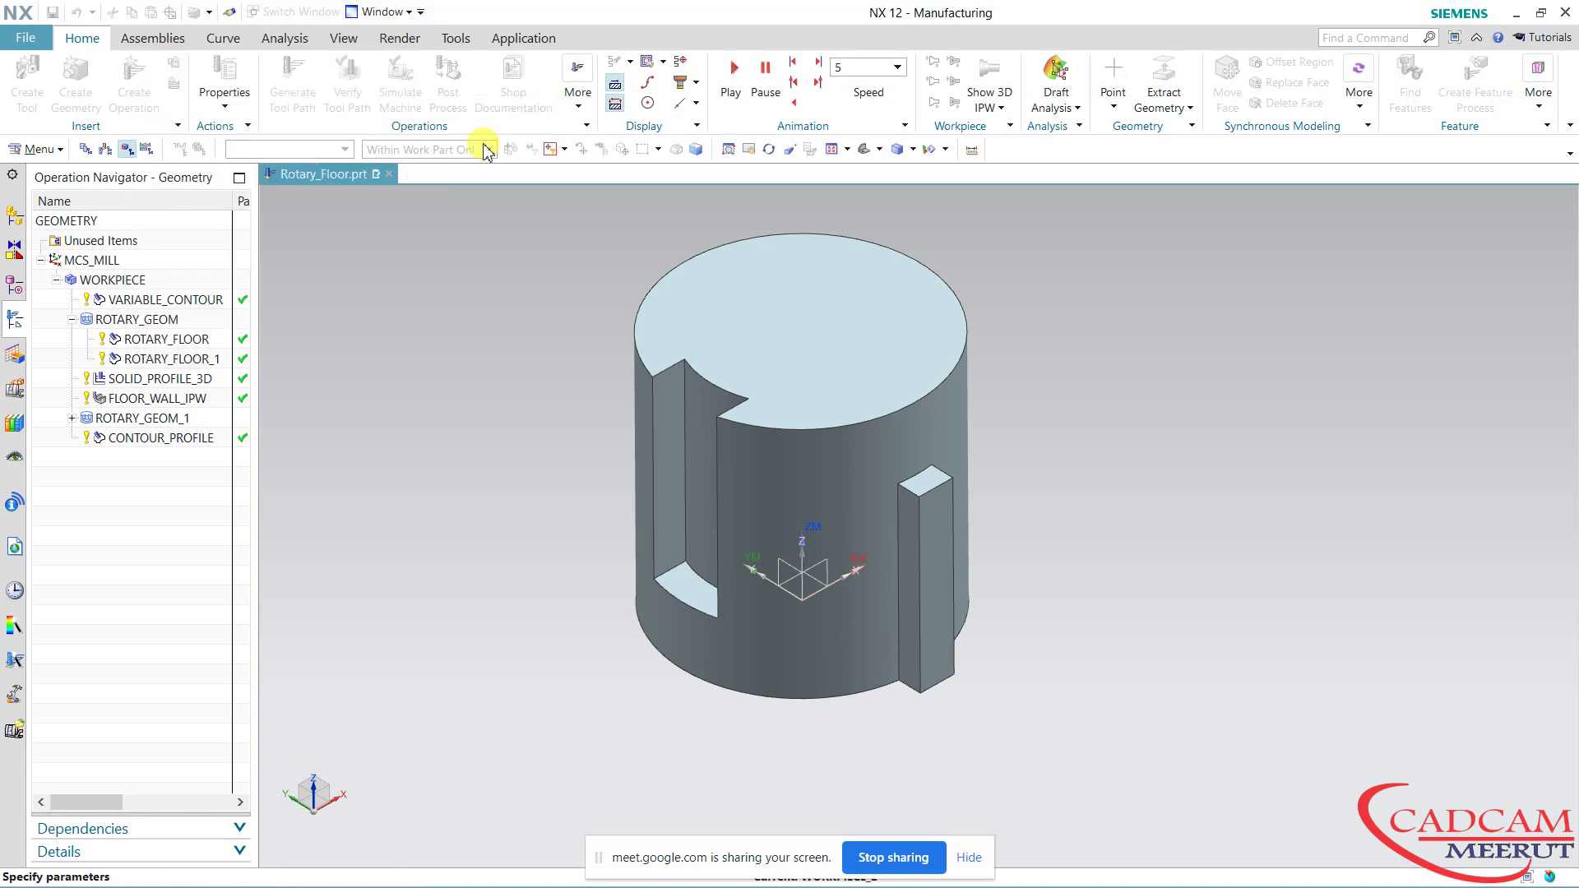
{"action": "left_click", "coordinate": [699, 363]}
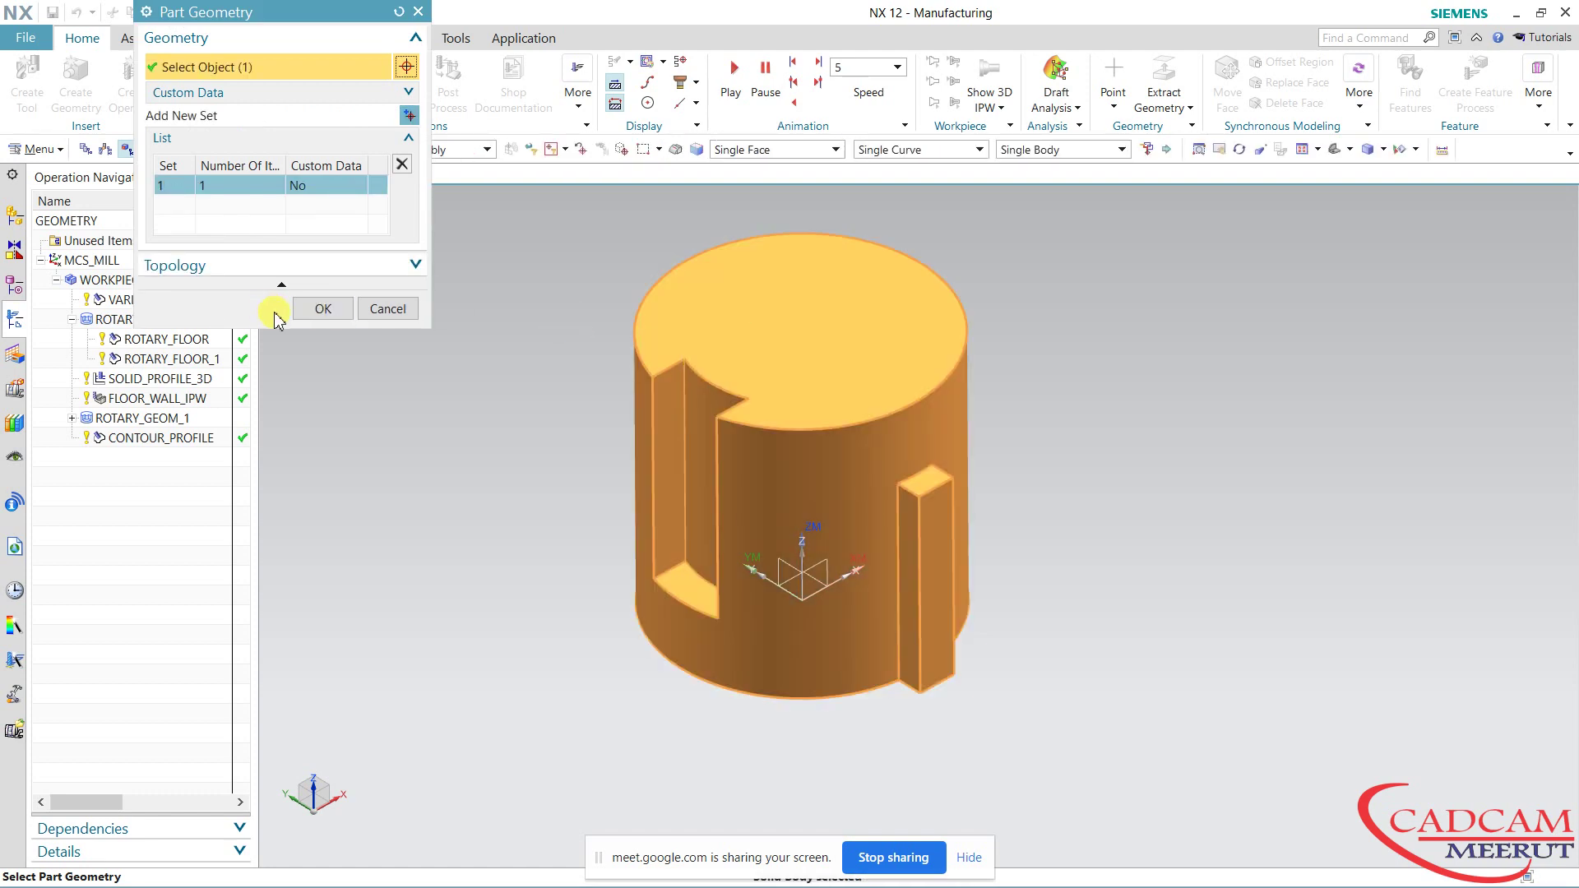
{"action": "left_click", "coordinate": [323, 306]}
Use a Bounding Cylinder blank, finish WORKPIECE_2, and expand it to show ROTARY_GEOM_1_2.
{"action": "left_click", "coordinate": [377, 95]}
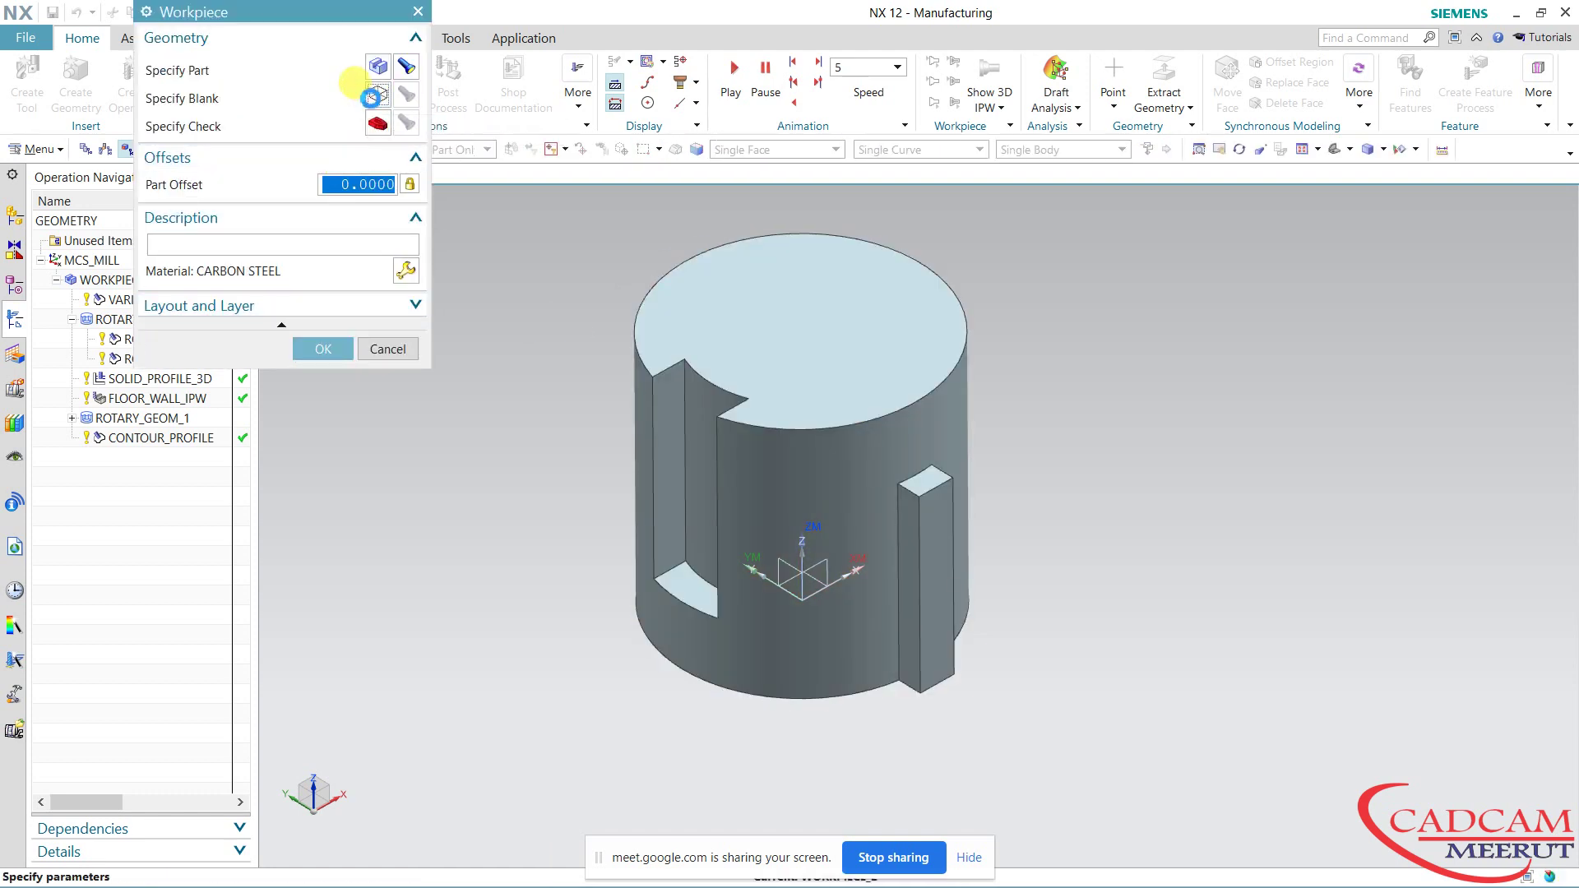
{"action": "left_click", "coordinate": [265, 44]}
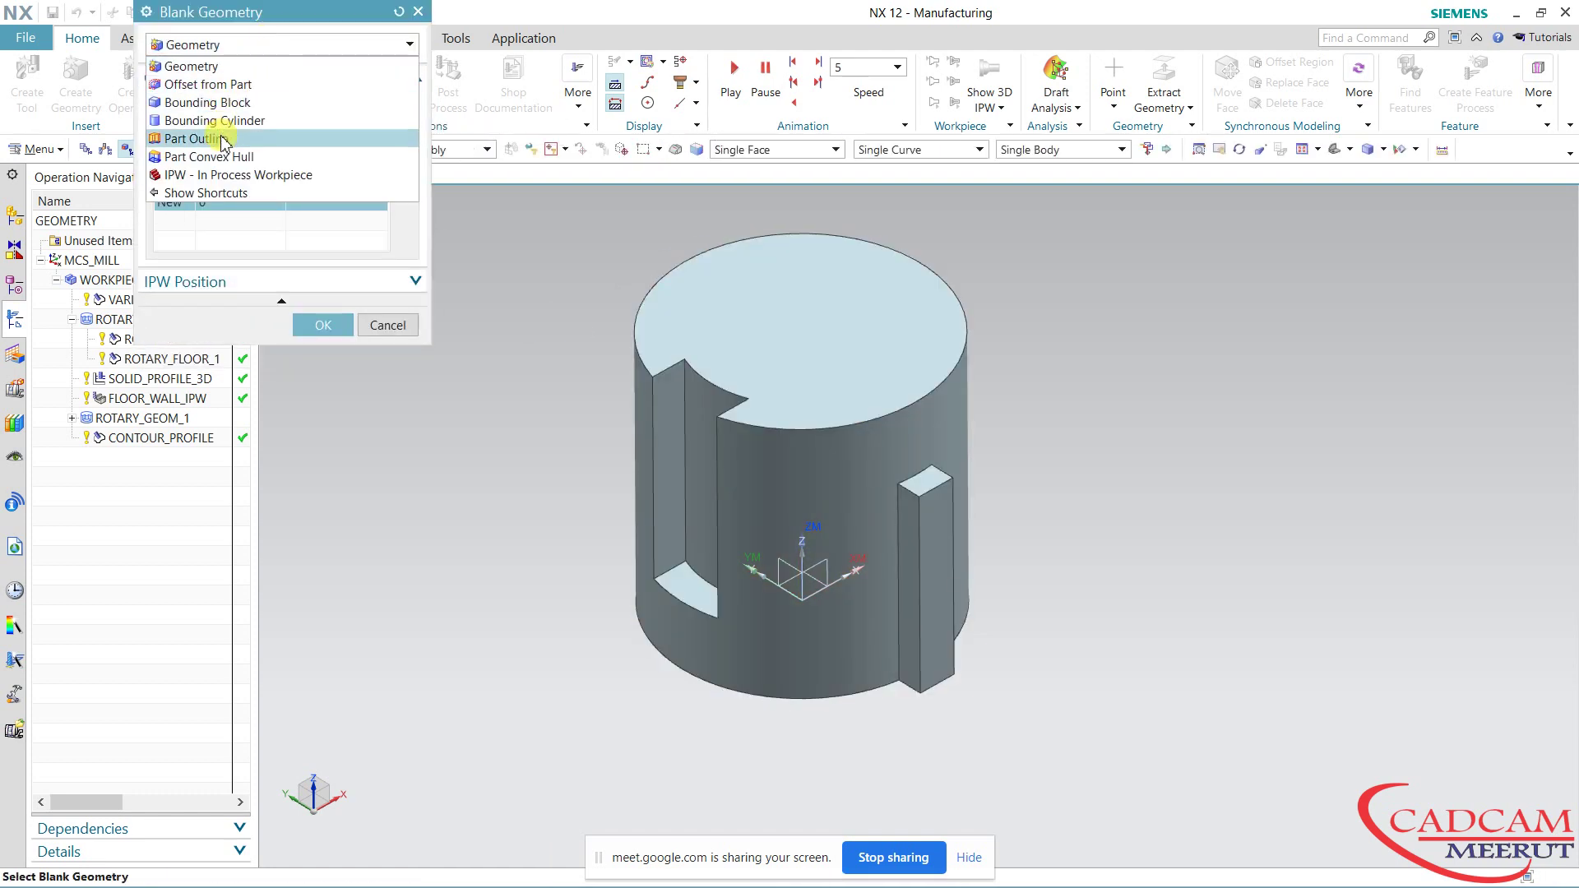
{"action": "left_click", "coordinate": [244, 132]}
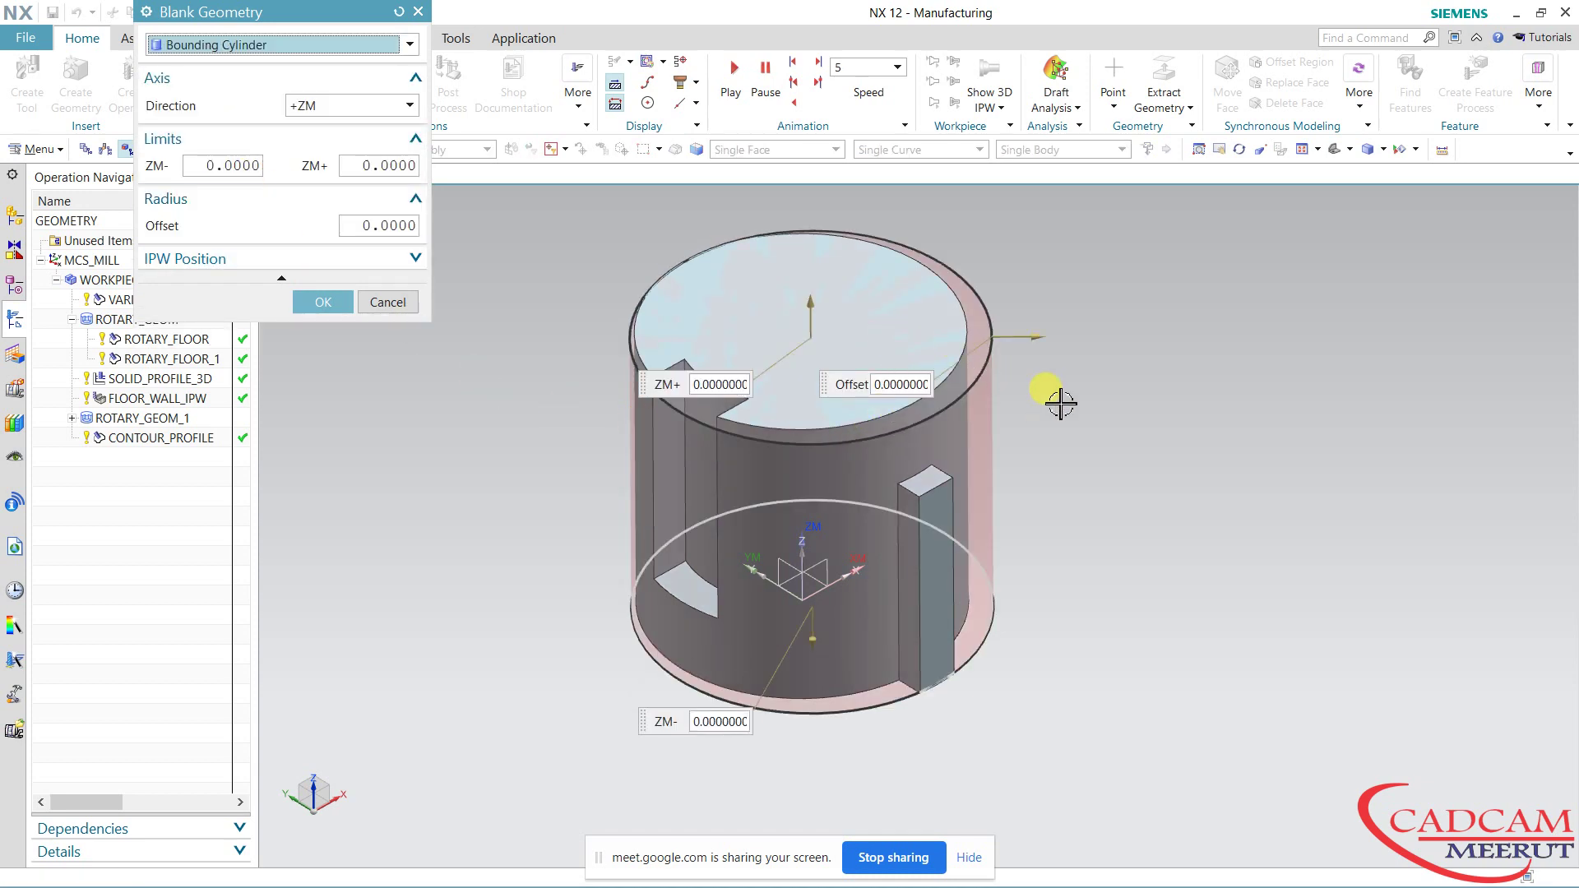
{"action": "mouse_move", "coordinate": [1094, 438]}
{"action": "middle_mouse_down"}
{"action": "mouse_move", "coordinate": [1100, 493]}
{"action": "mouse_move", "coordinate": [1075, 422]}
{"action": "mouse_move", "coordinate": [917, 500]}
{"action": "middle_mouse_up"}
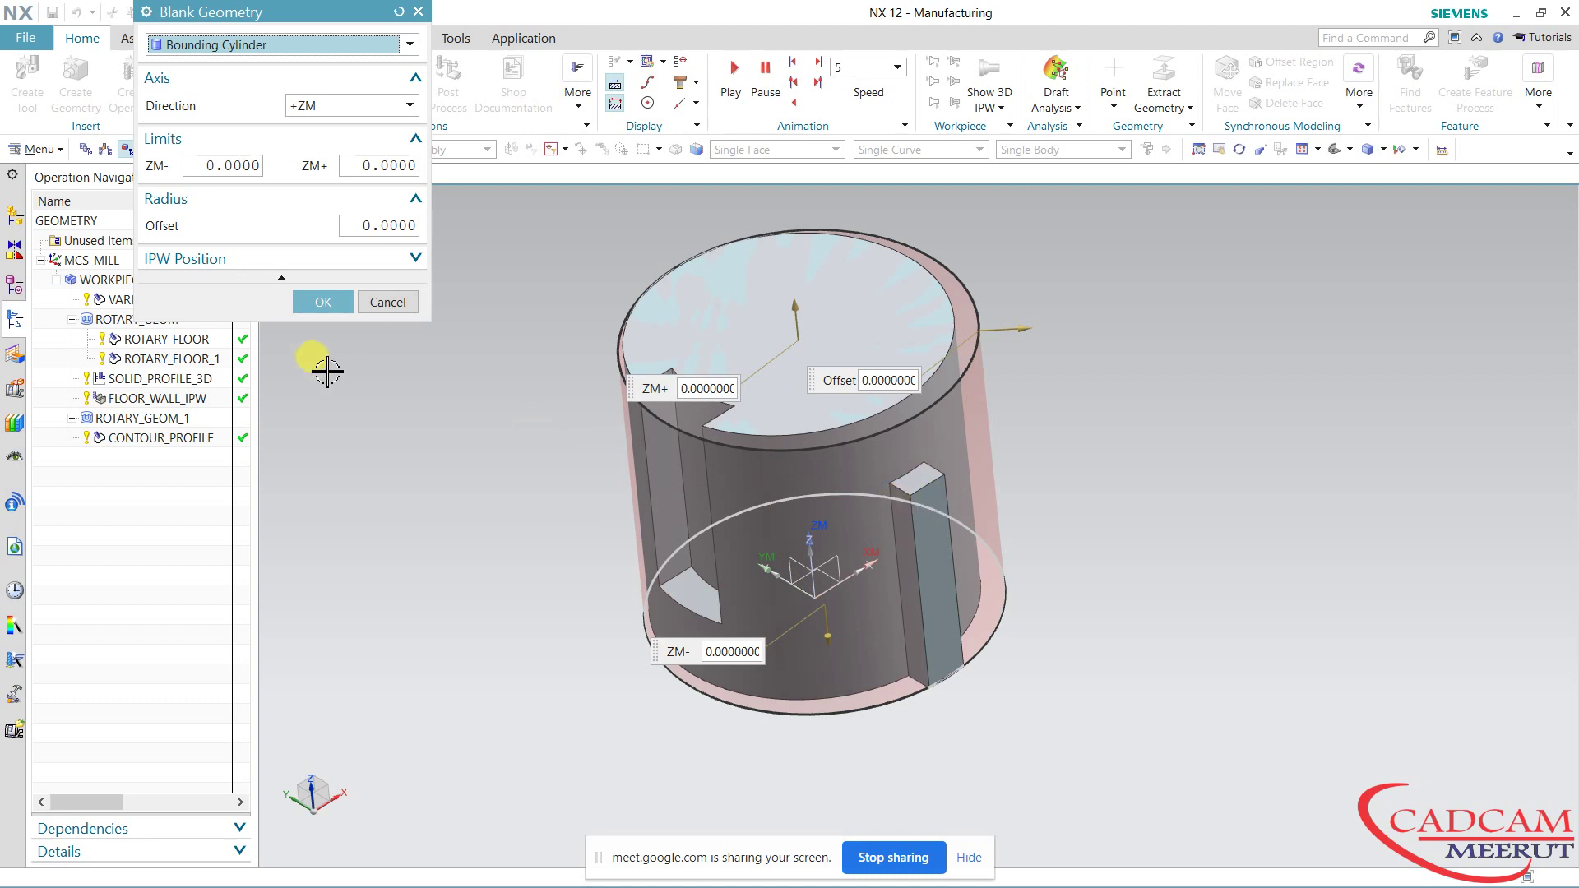
{"action": "left_click", "coordinate": [332, 303]}
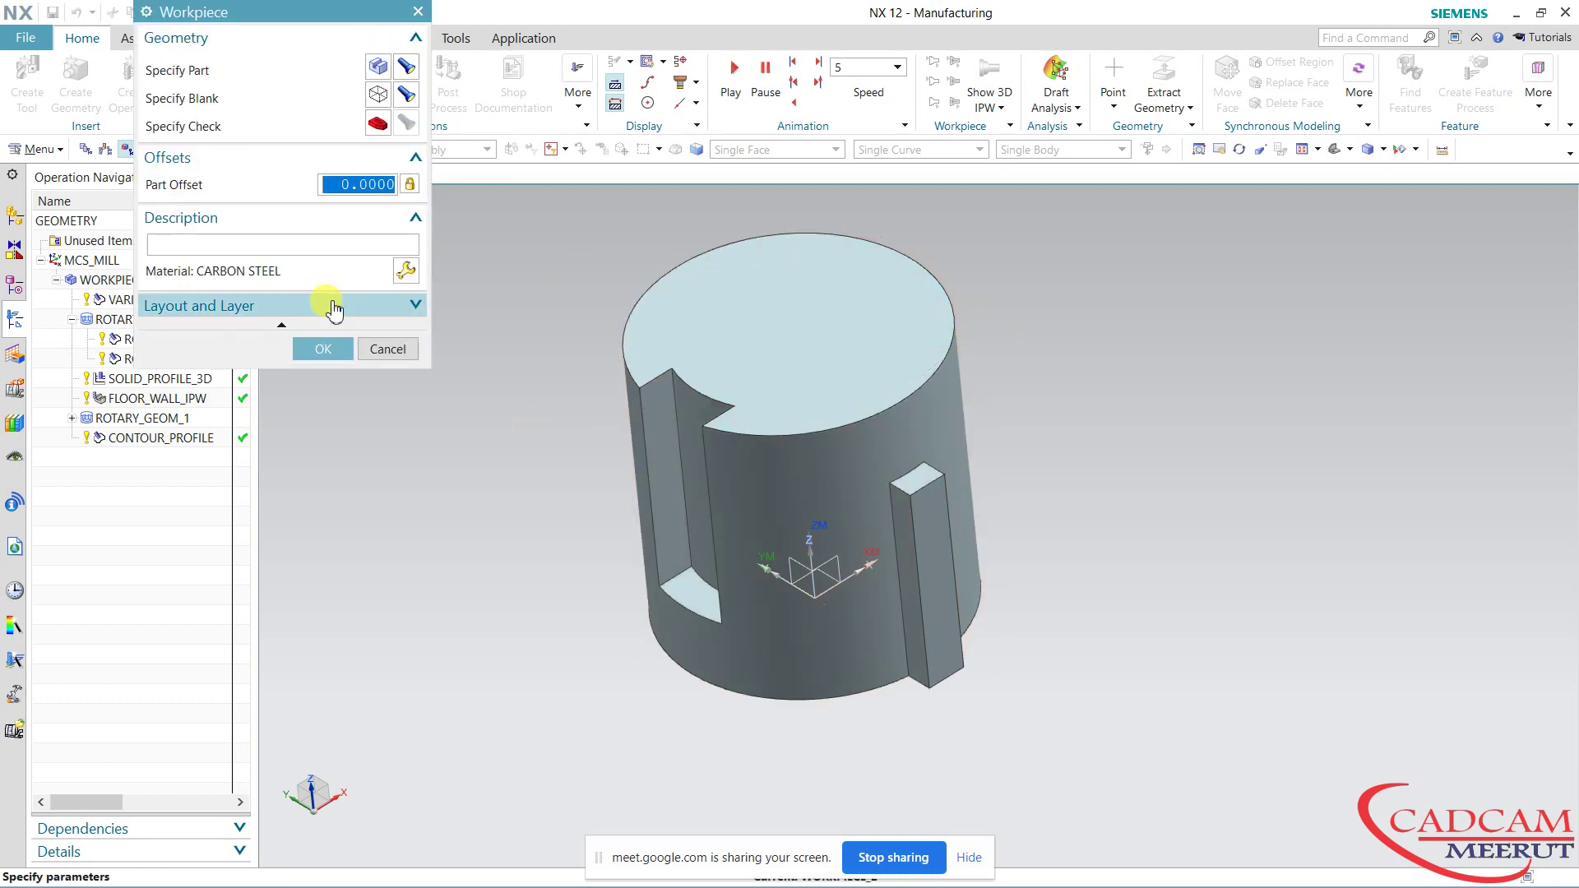
{"action": "left_click", "coordinate": [323, 349]}
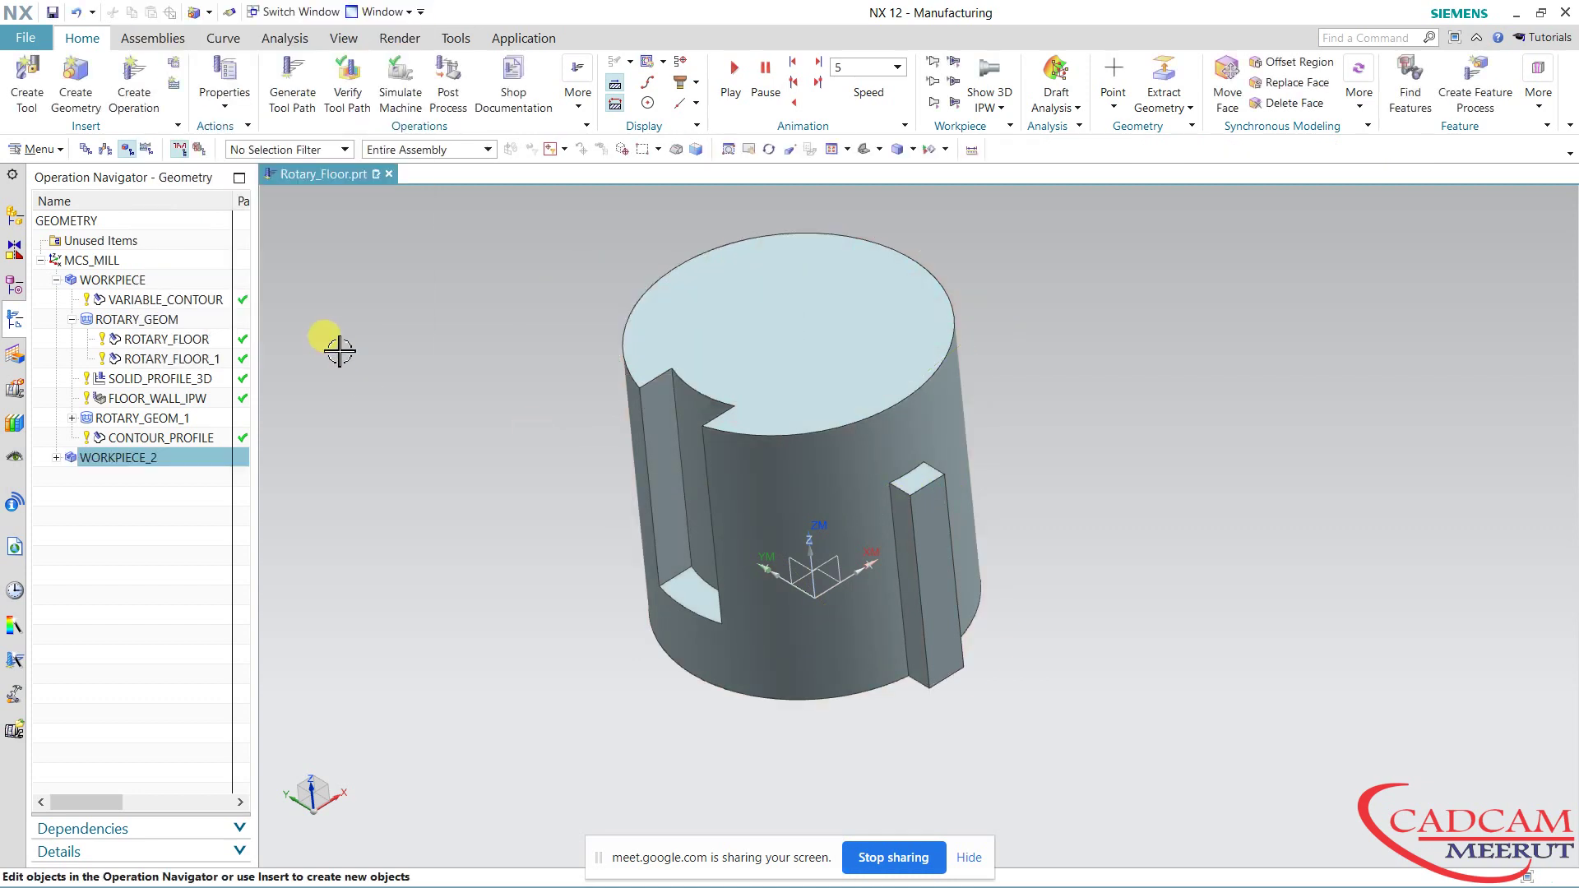
{"action": "left_click", "coordinate": [54, 458]}
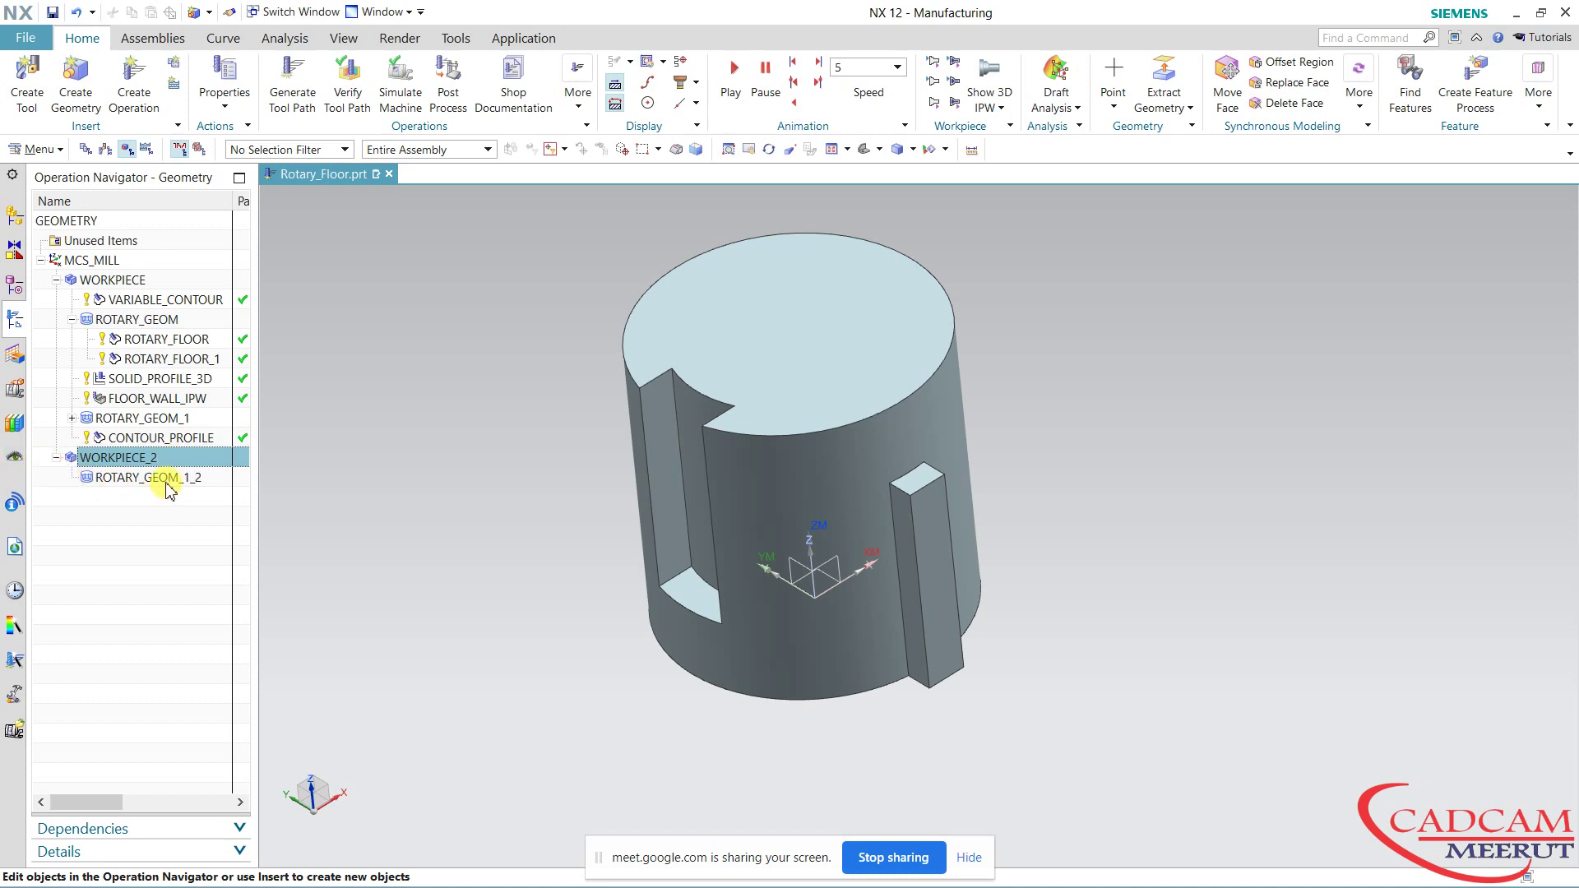
{"action": "left_click", "coordinate": [148, 478]}
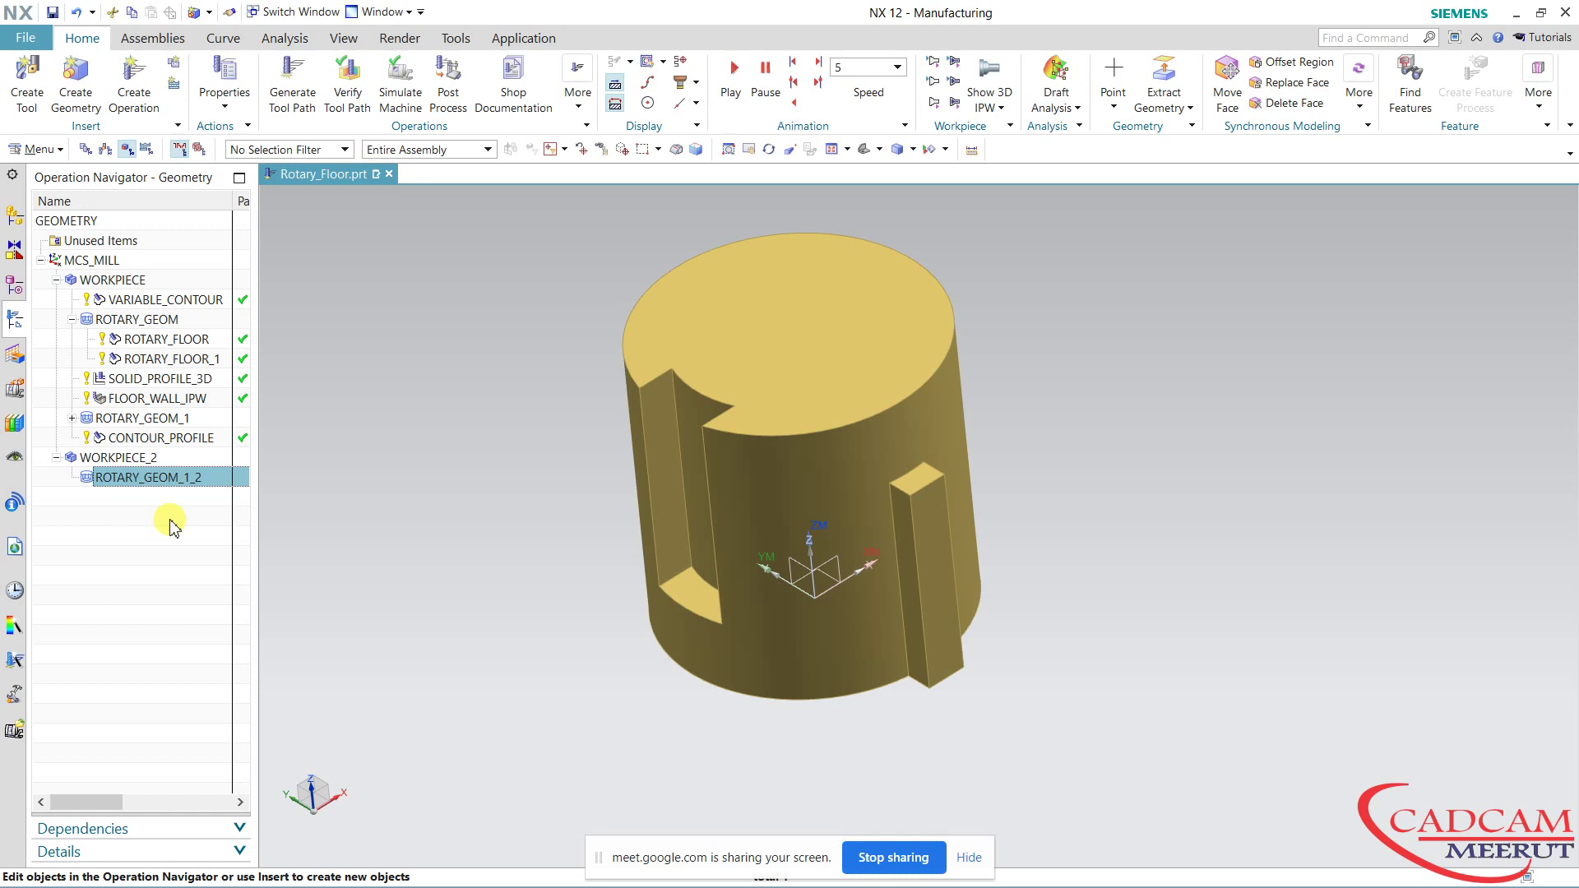
Inspect the BALL_MILL_8 tool in Machine Tool view, then return to Geometry View.
{"action": "left_click", "coordinate": [329, 483]}
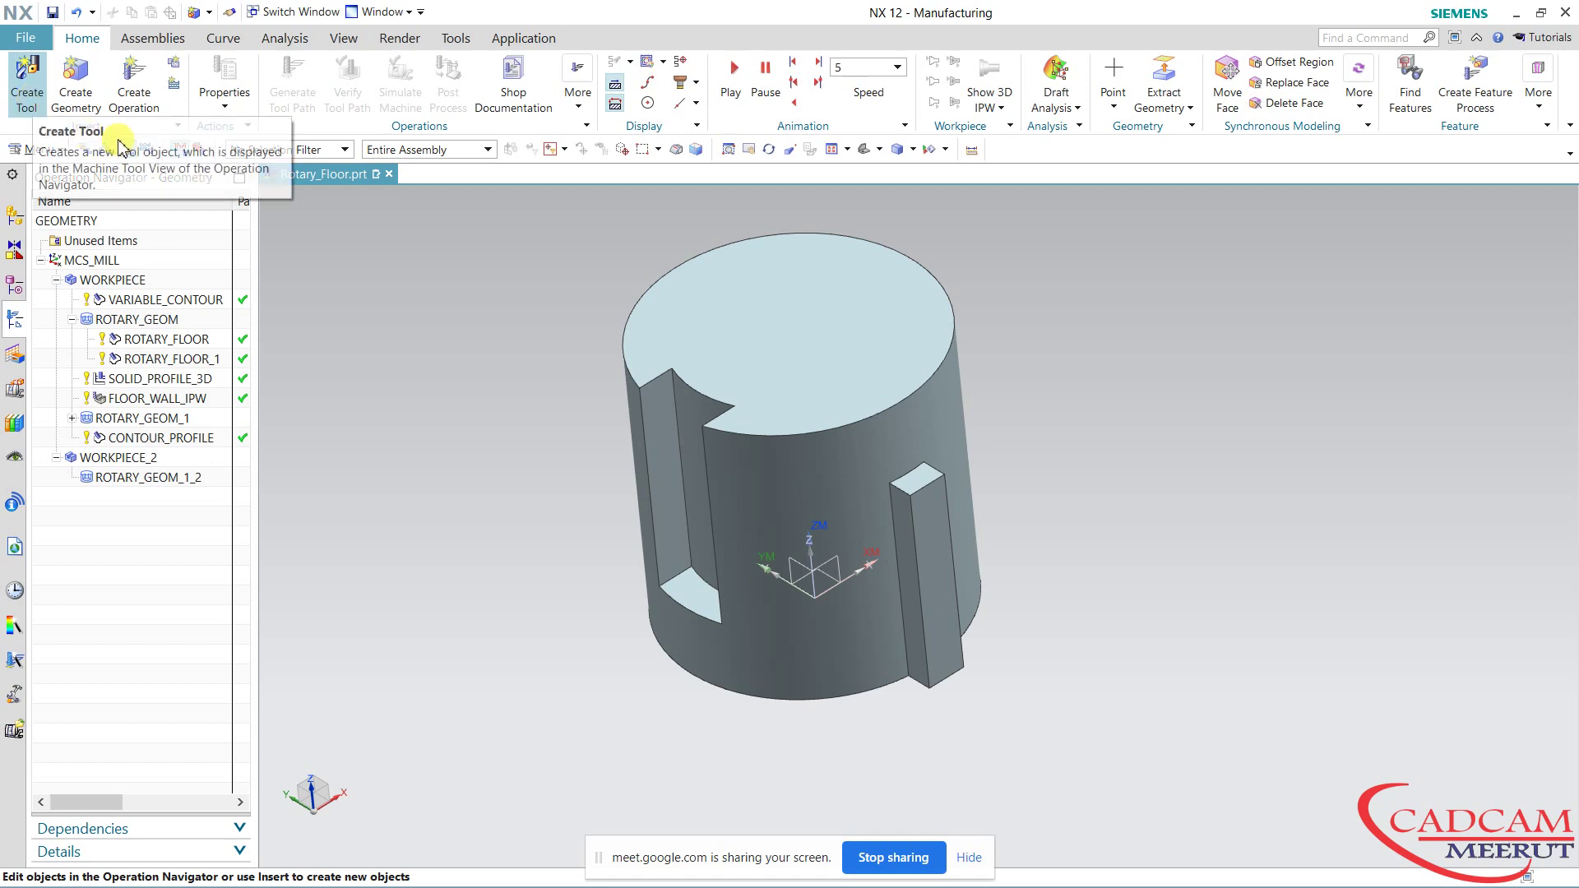
{"action": "left_click", "coordinate": [115, 149]}
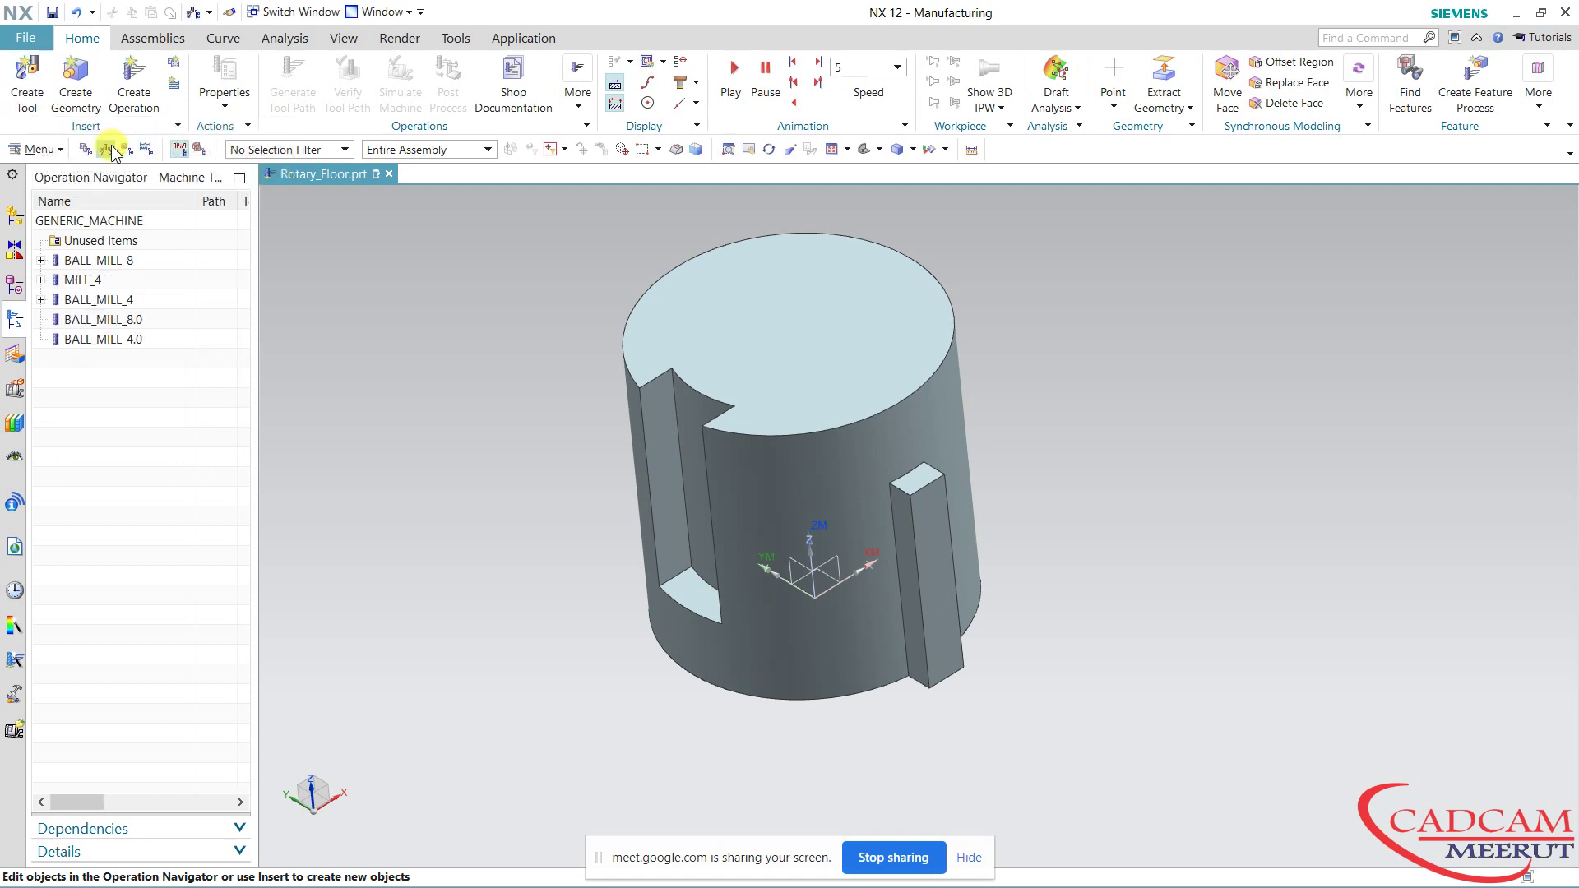
{"action": "left_click", "coordinate": [103, 264]}
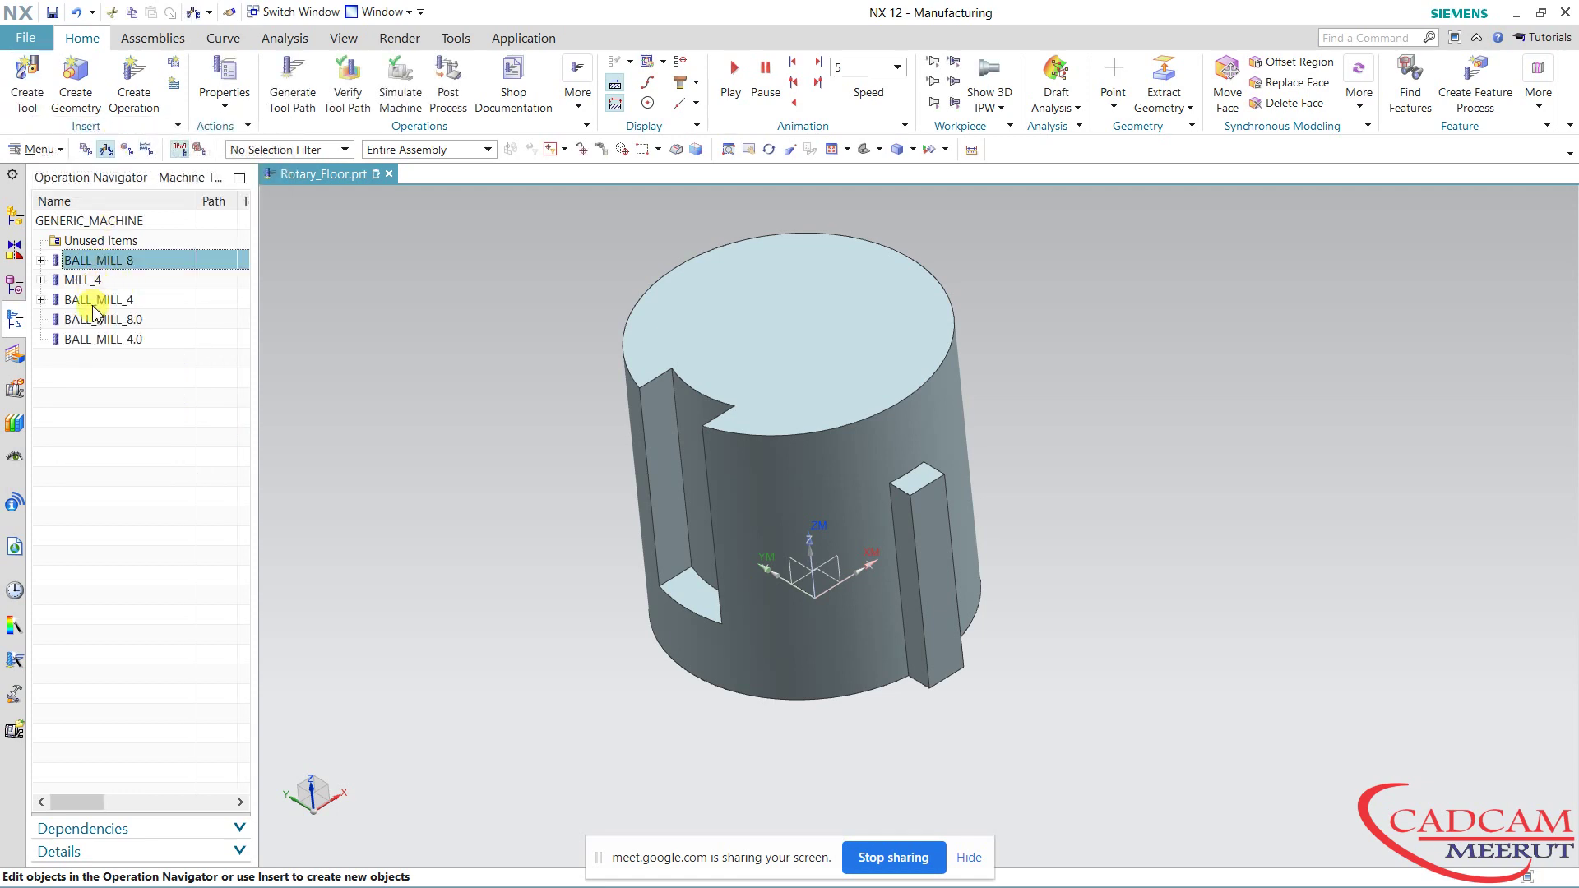
{"action": "left_click", "coordinate": [127, 150]}
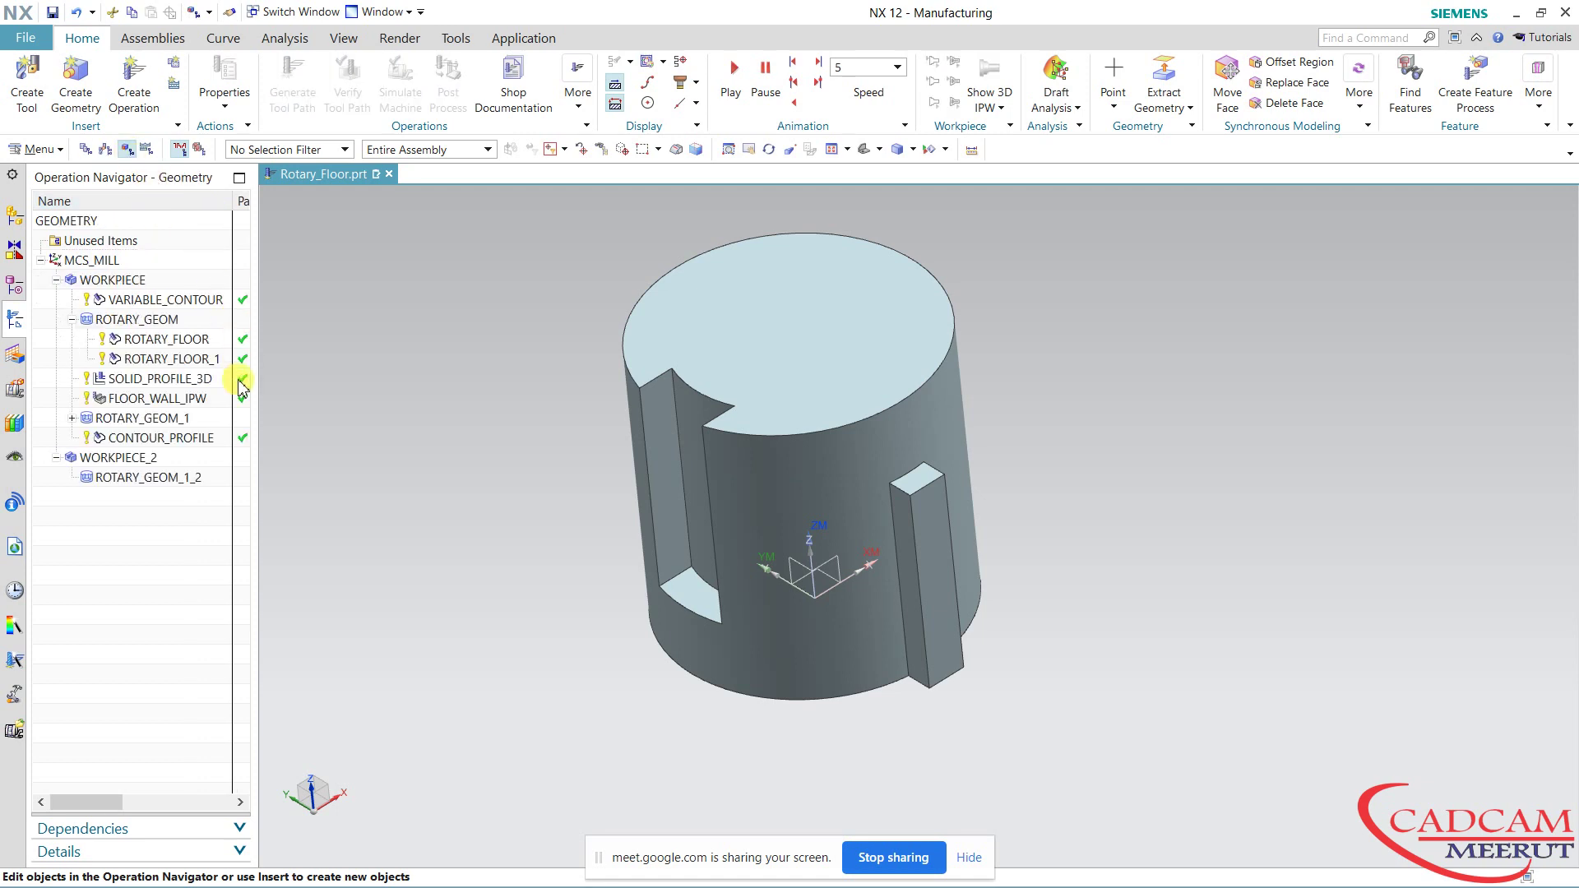
{"action": "left_click_drag", "start_coordinate": [256, 407], "coordinate": [288, 403]}
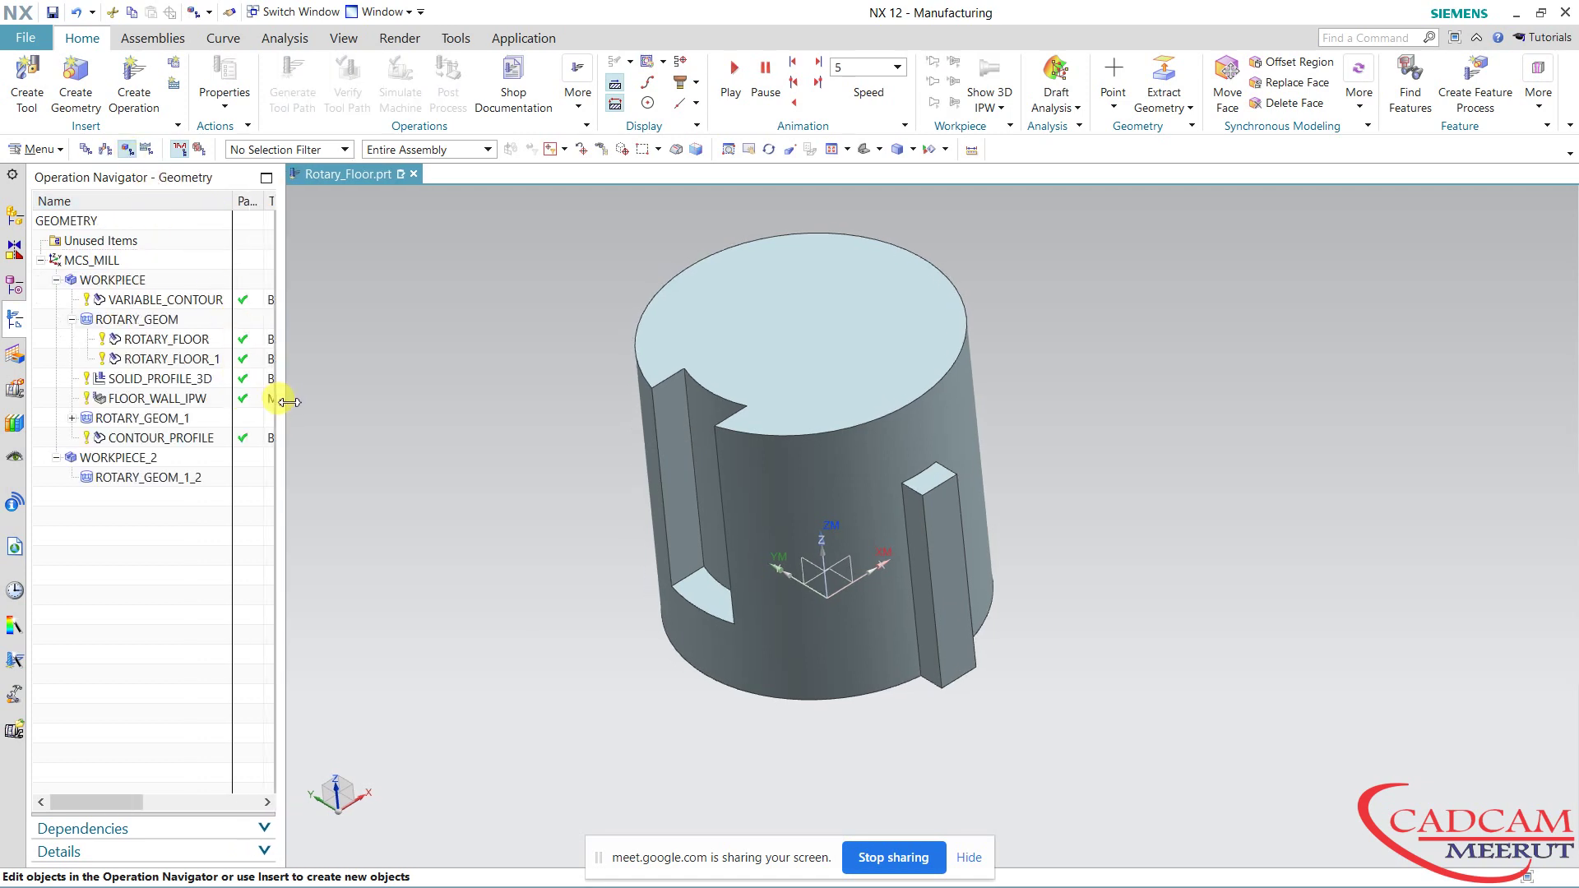
Create a new MILL tool of type mill_multi-axis.
{"action": "left_click", "coordinate": [27, 82]}
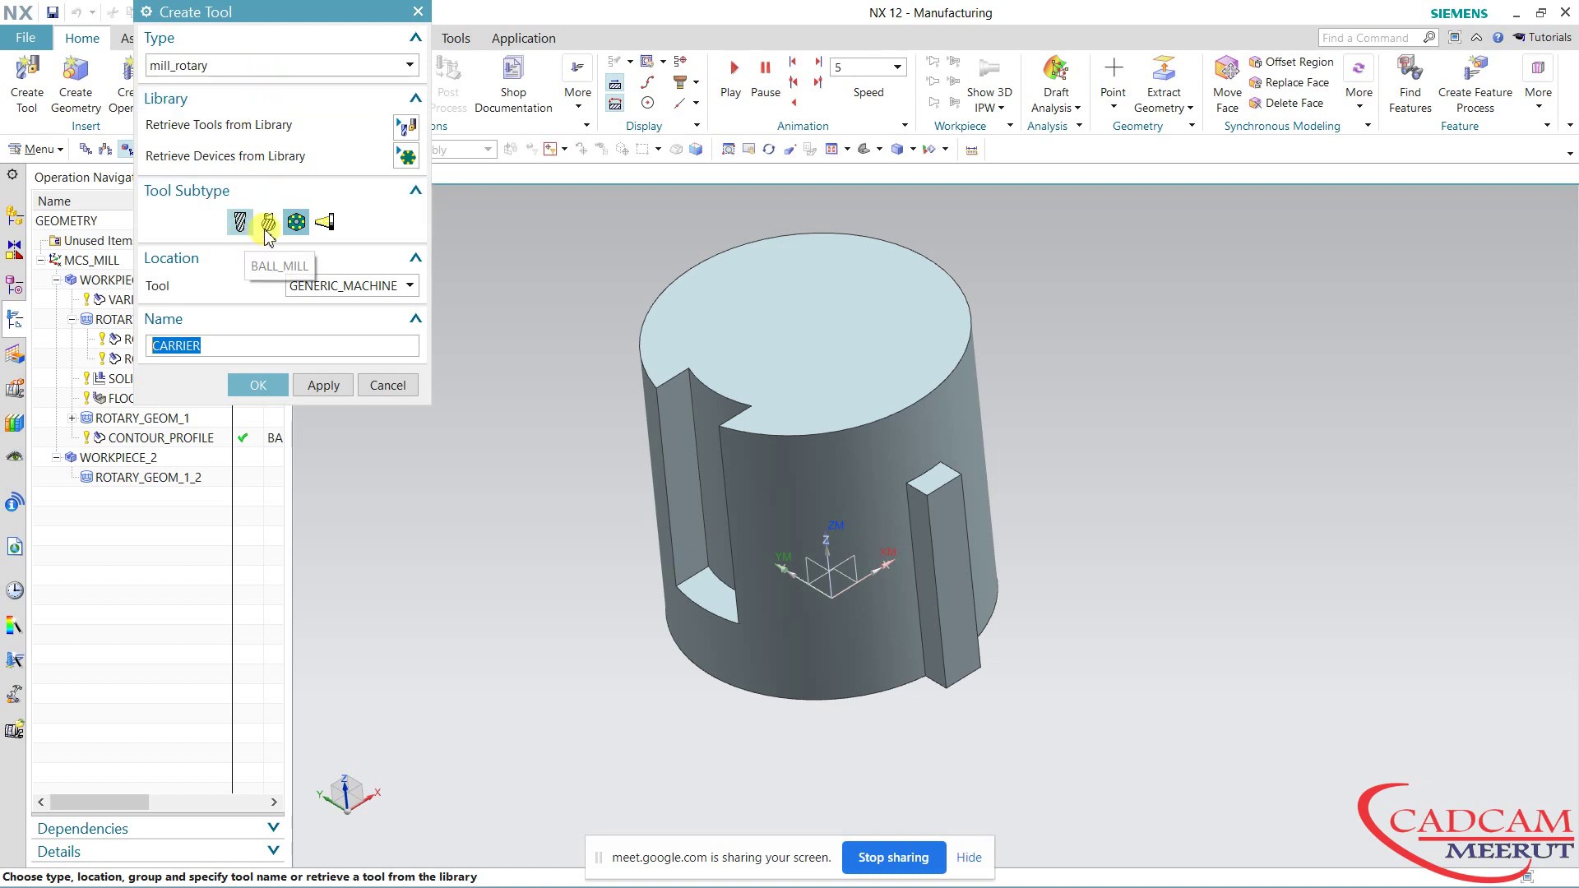
{"action": "left_click", "coordinate": [255, 72]}
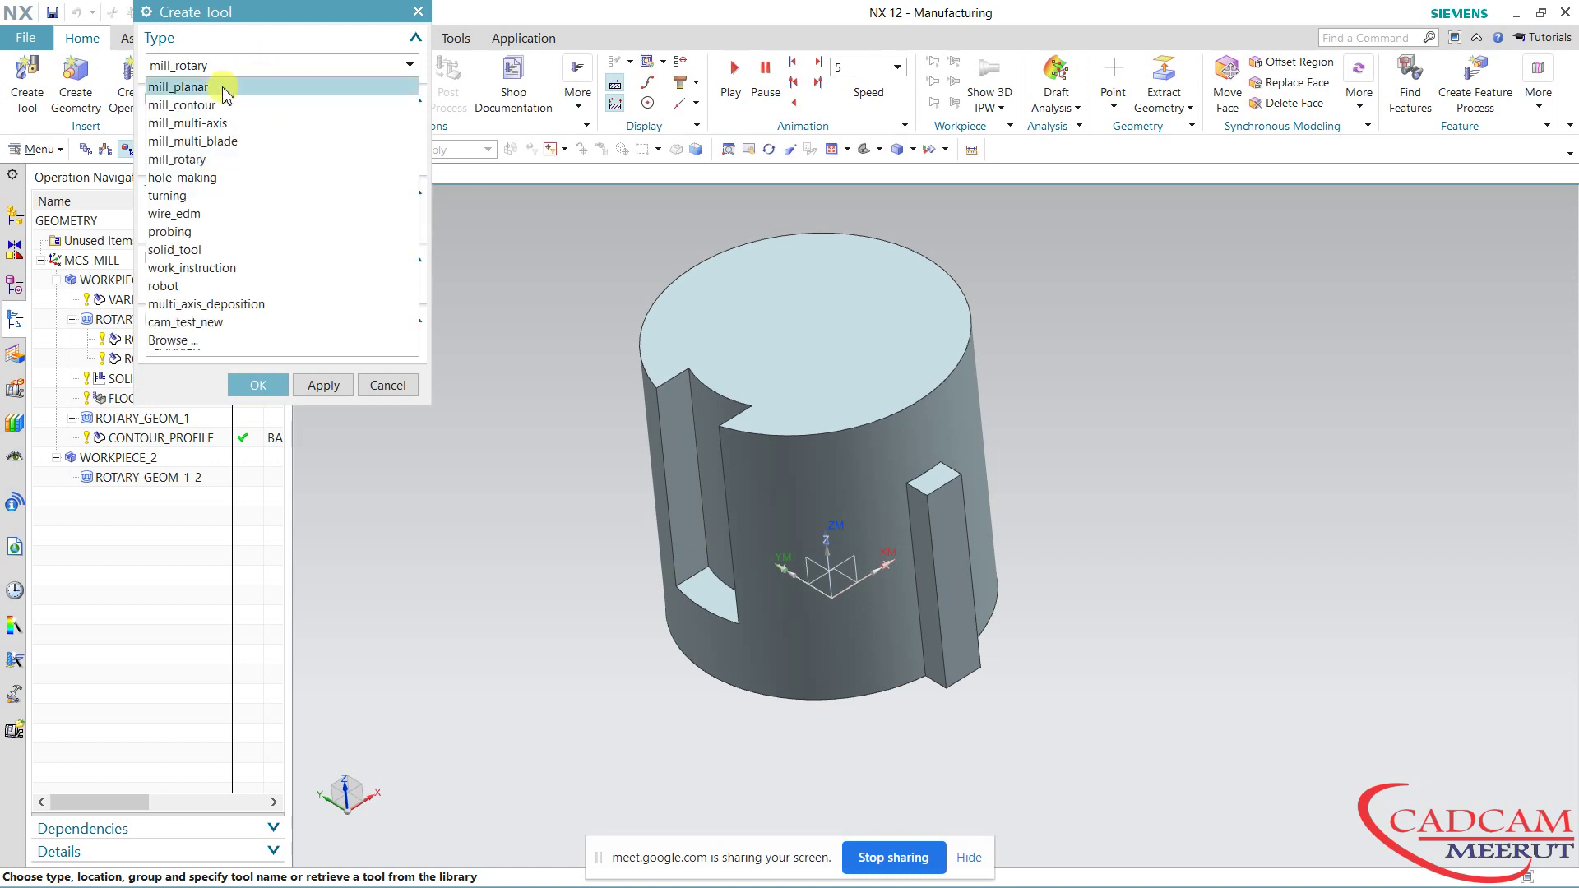
{"action": "left_click", "coordinate": [240, 69]}
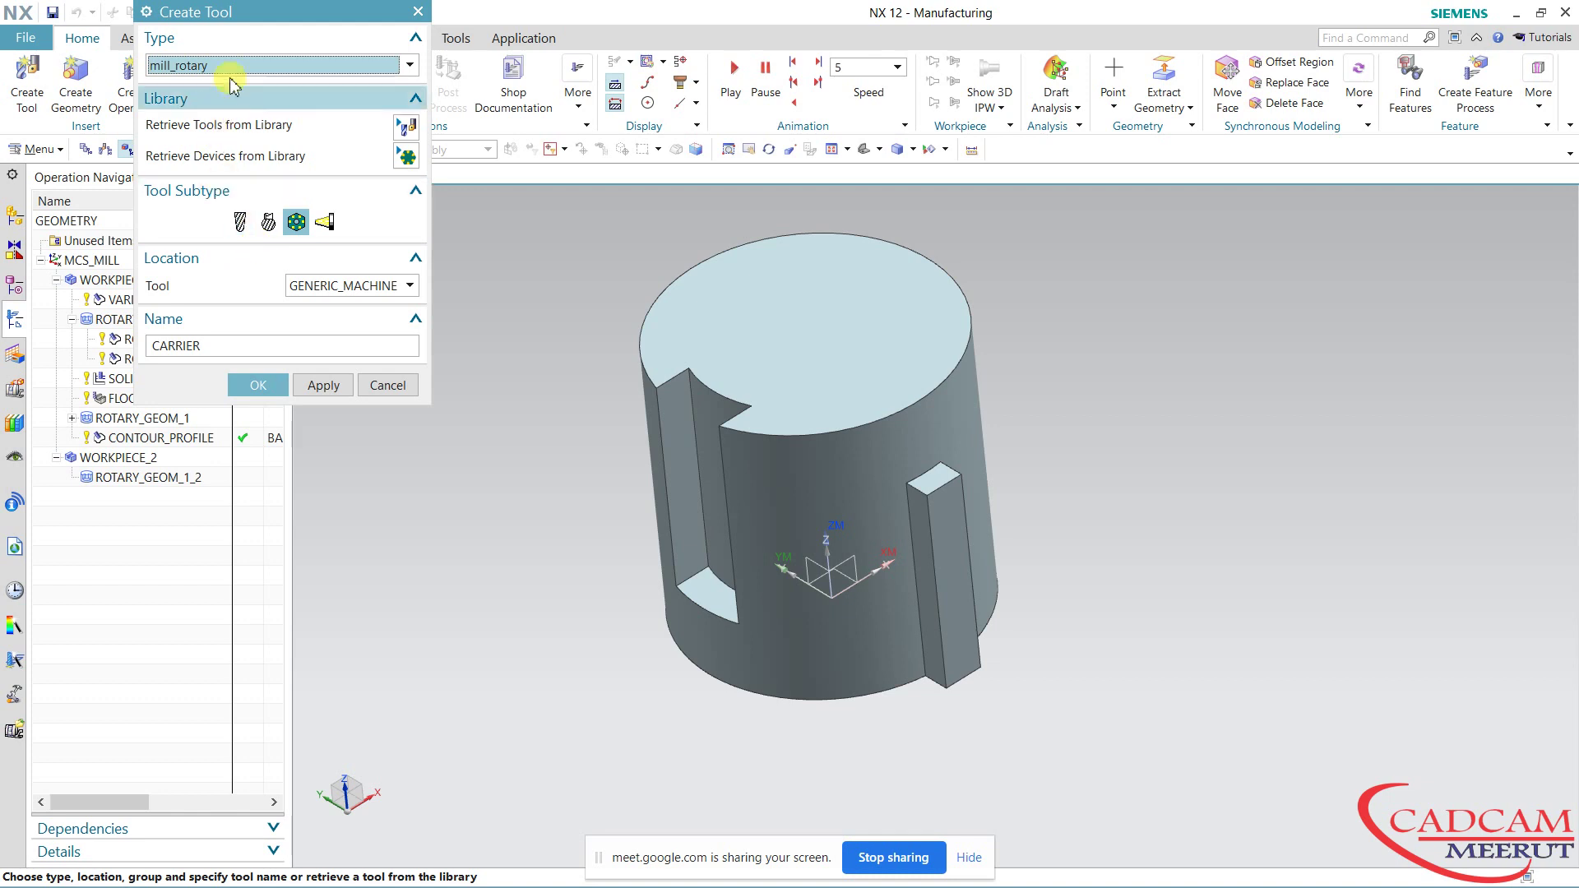
{"action": "left_click_drag", "start_coordinate": [260, 20], "coordinate": [348, 84]}
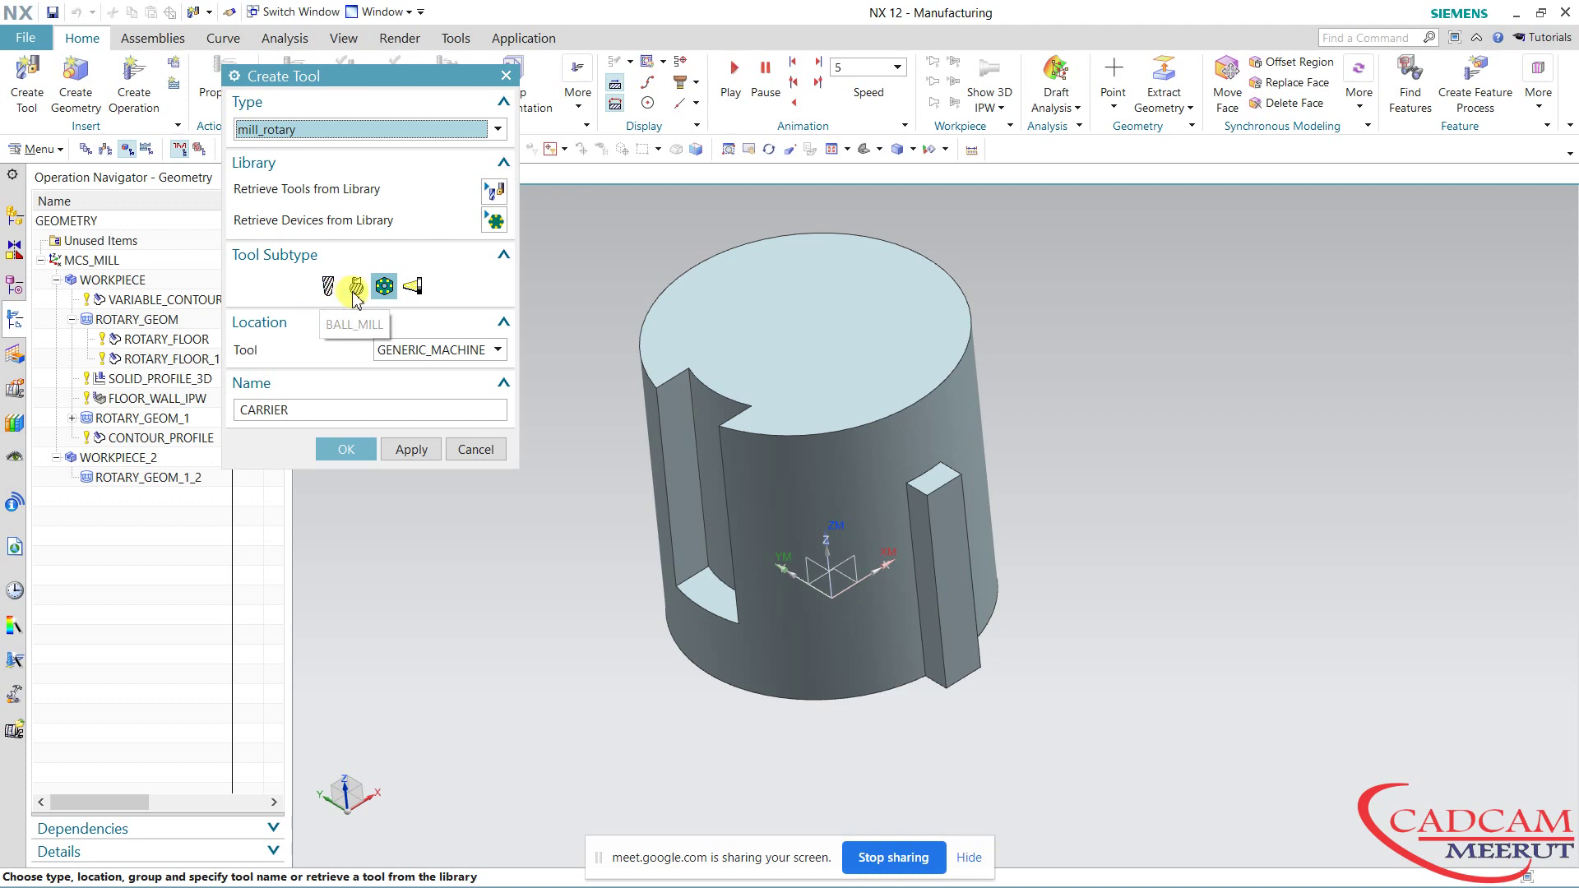
{"action": "left_click", "coordinate": [317, 130]}
{"action": "left_click", "coordinate": [311, 189]}
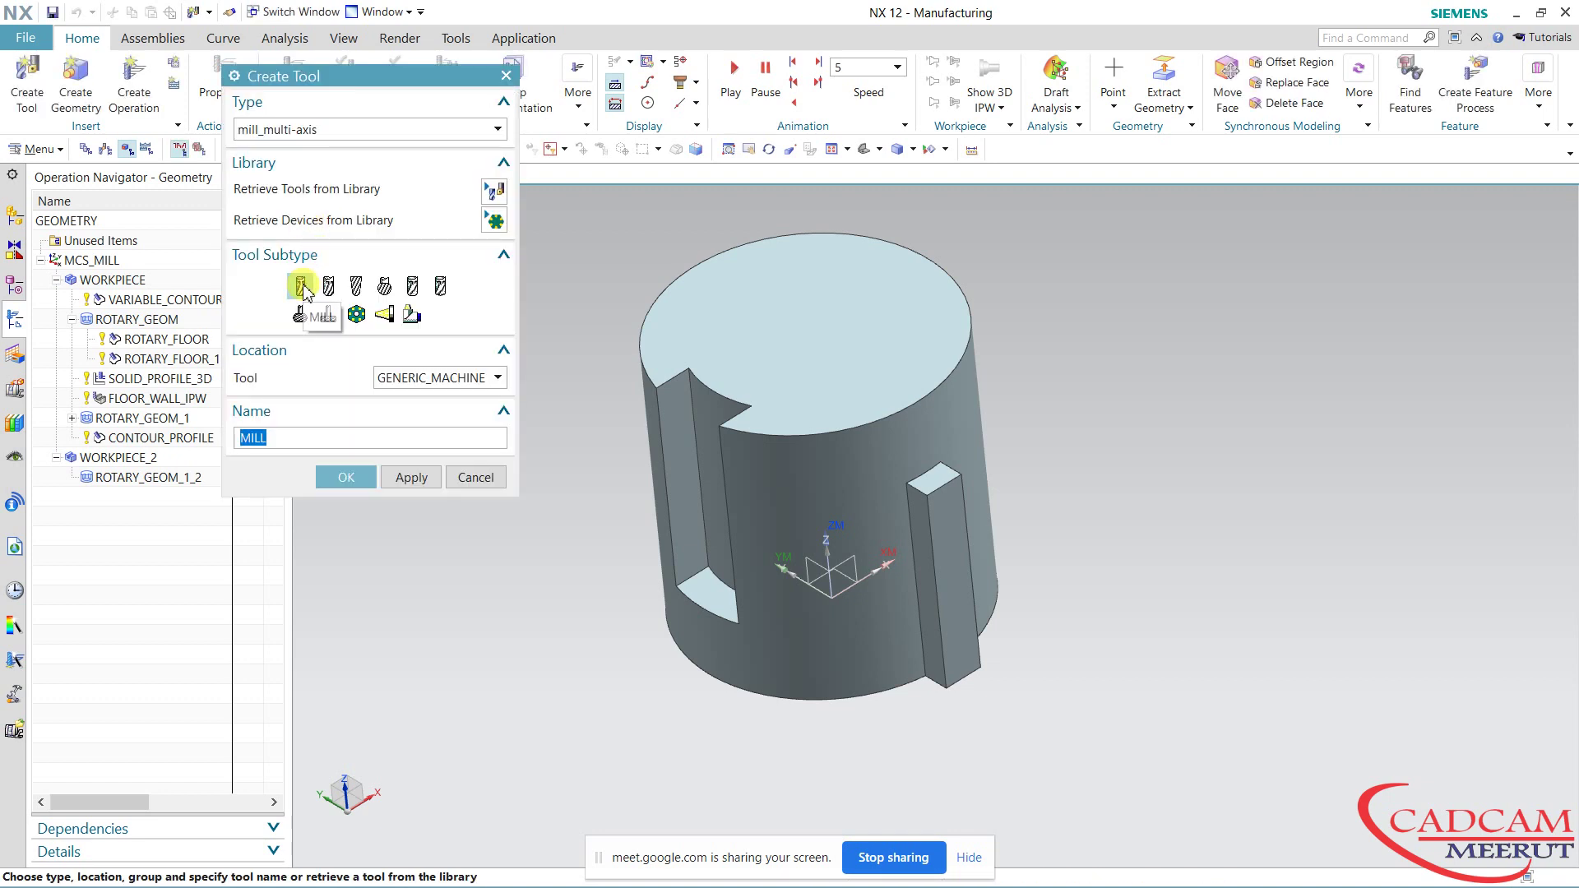
{"action": "left_click", "coordinate": [343, 478]}
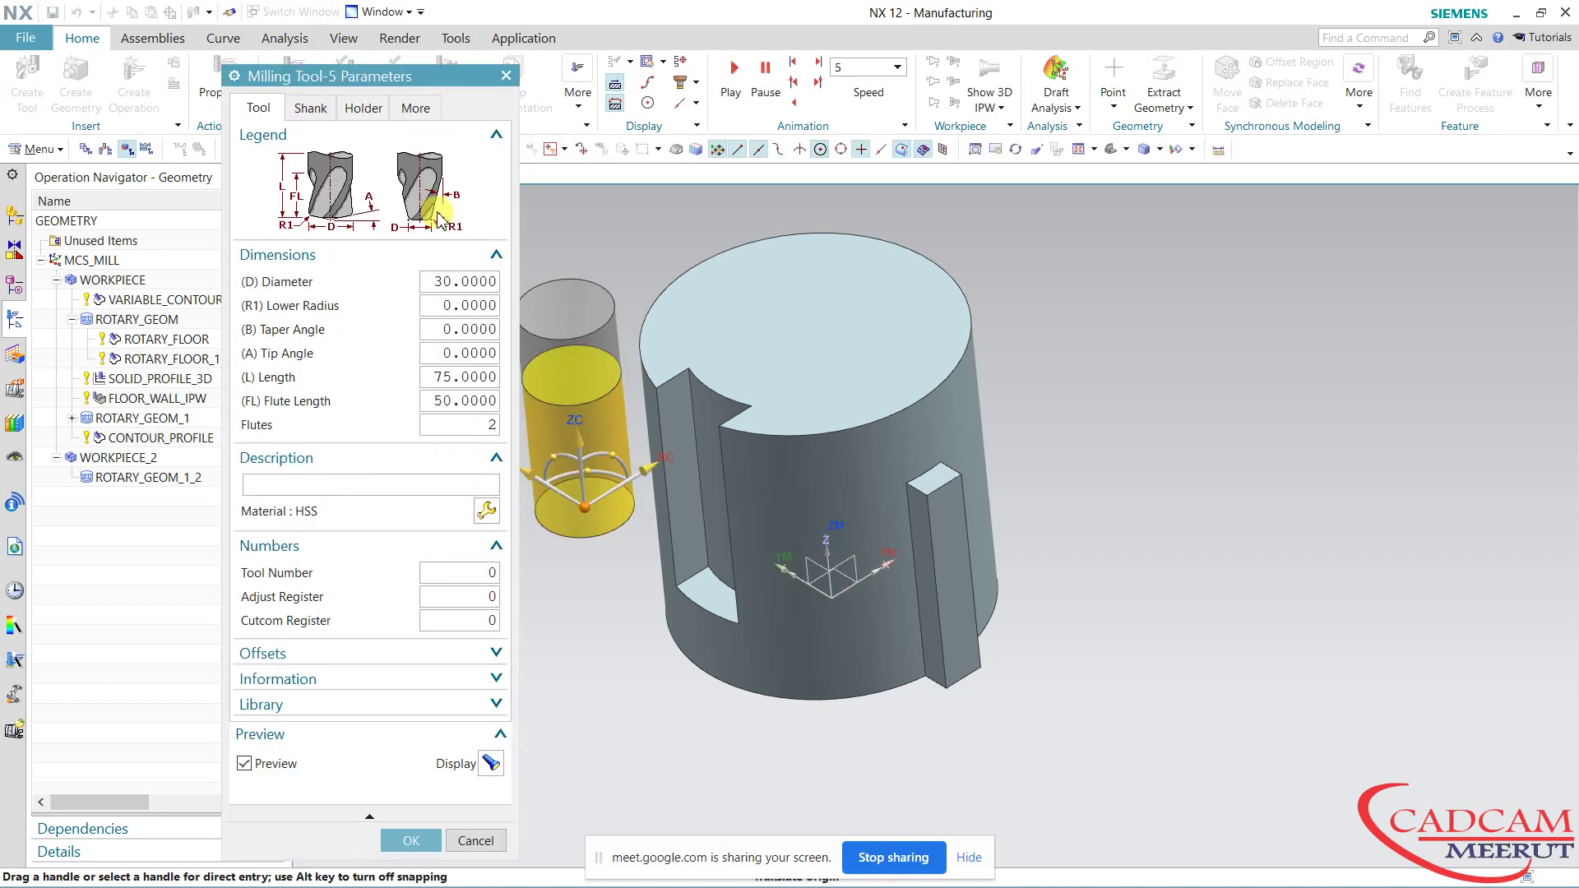
Give the MILL tool an 8 mm diameter and 1 mm lower radius.
{"action": "double_click", "coordinate": [460, 281]}
{"action": "type", "text": "8"}
{"action": "left_click", "coordinate": [463, 288]}
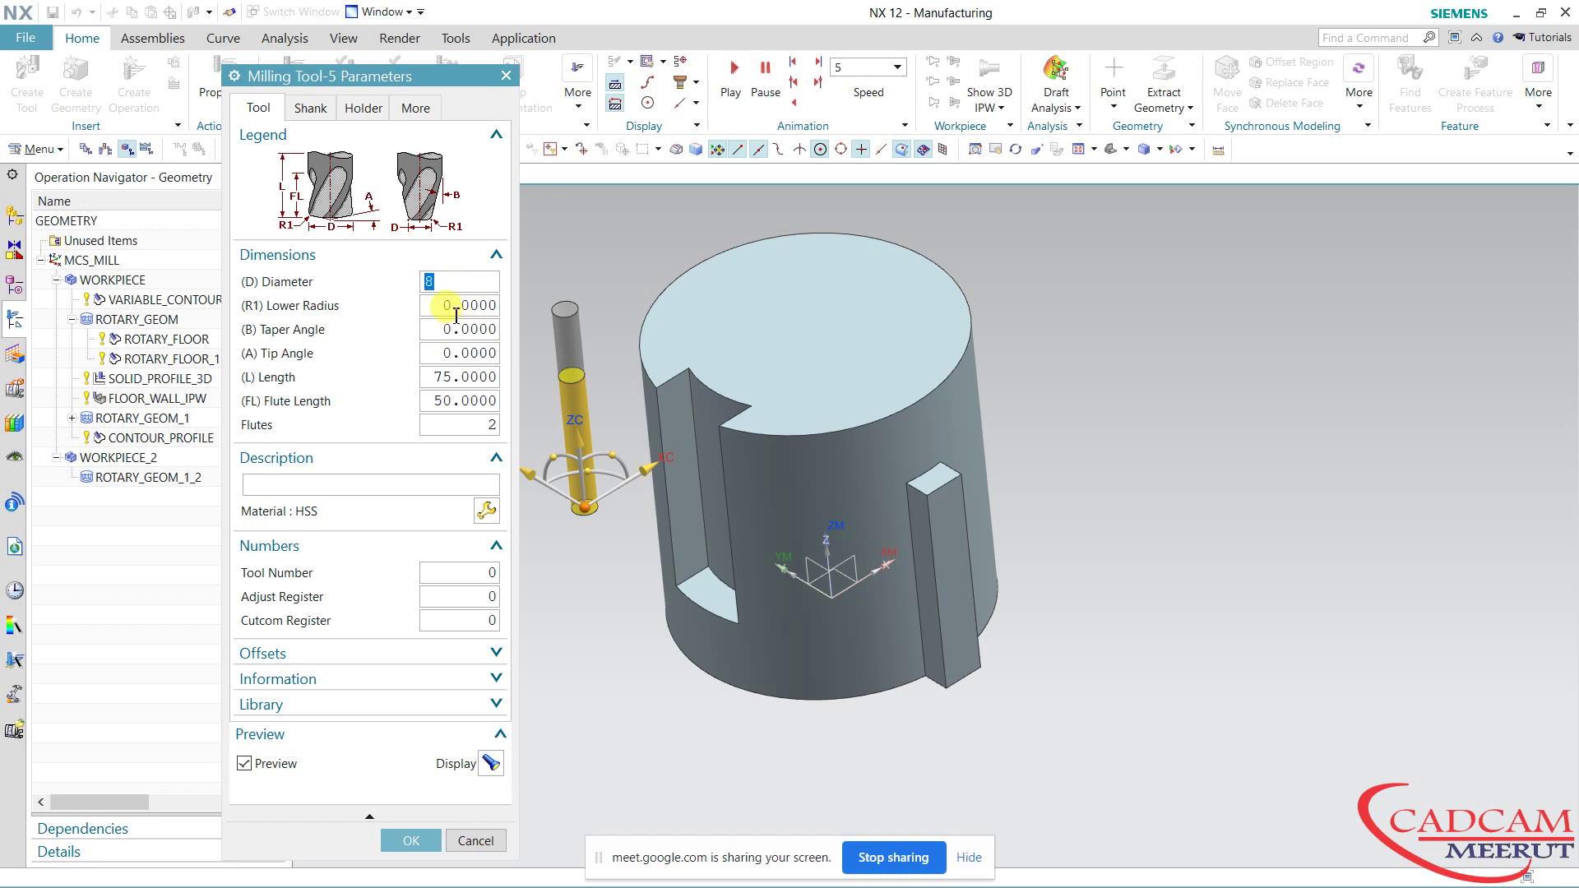
{"action": "double_click", "coordinate": [456, 313]}
{"action": "type", "text": "1"}
{"action": "key", "text": "Return"}
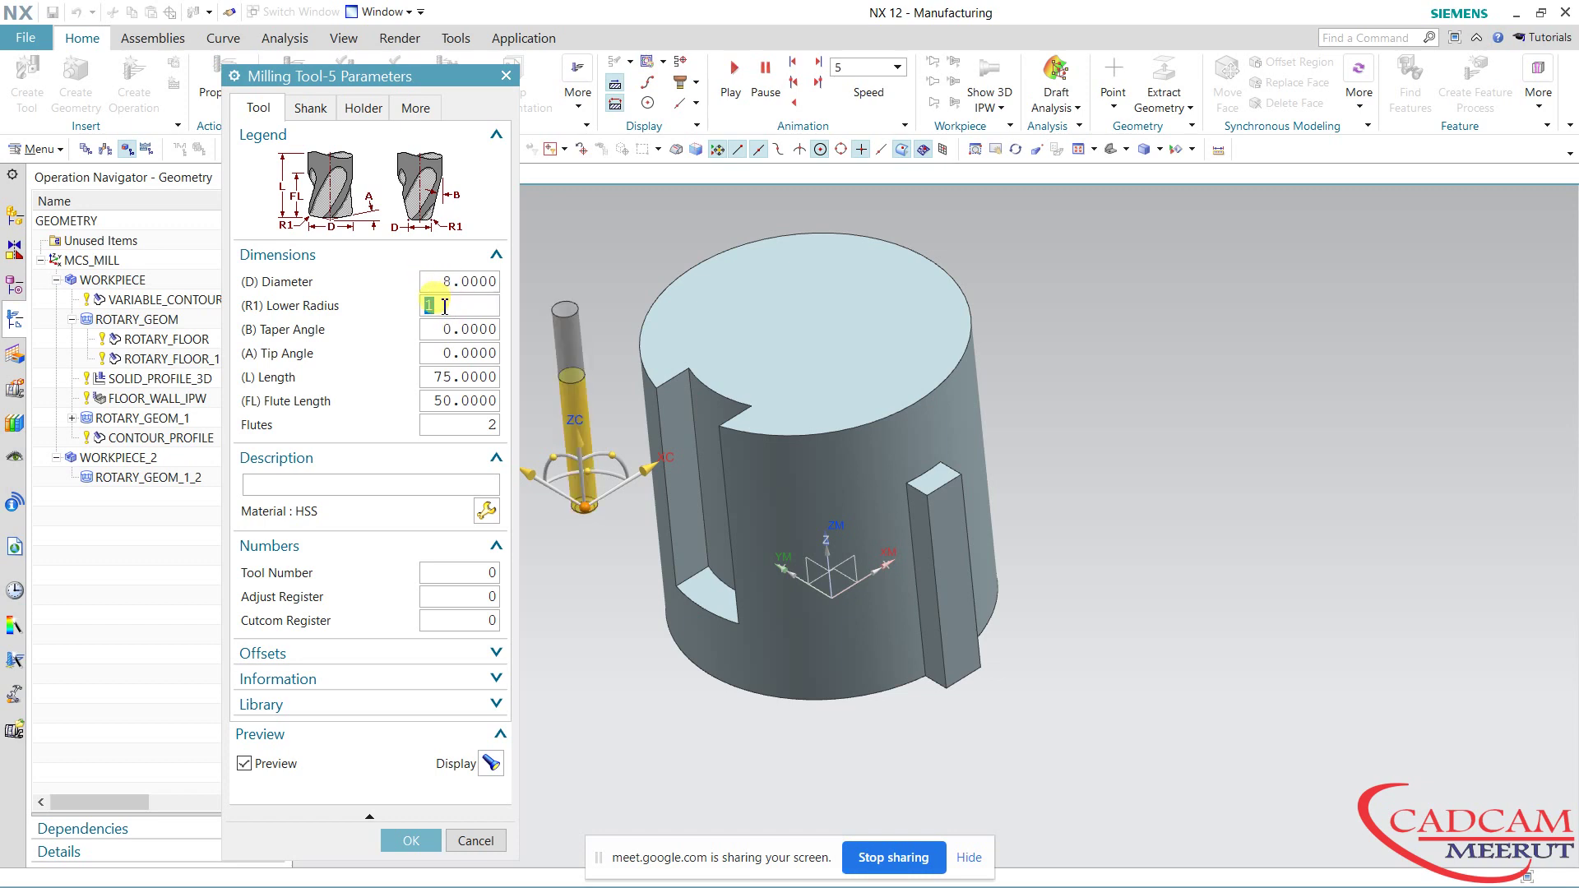
{"action": "left_click", "coordinate": [418, 841]}
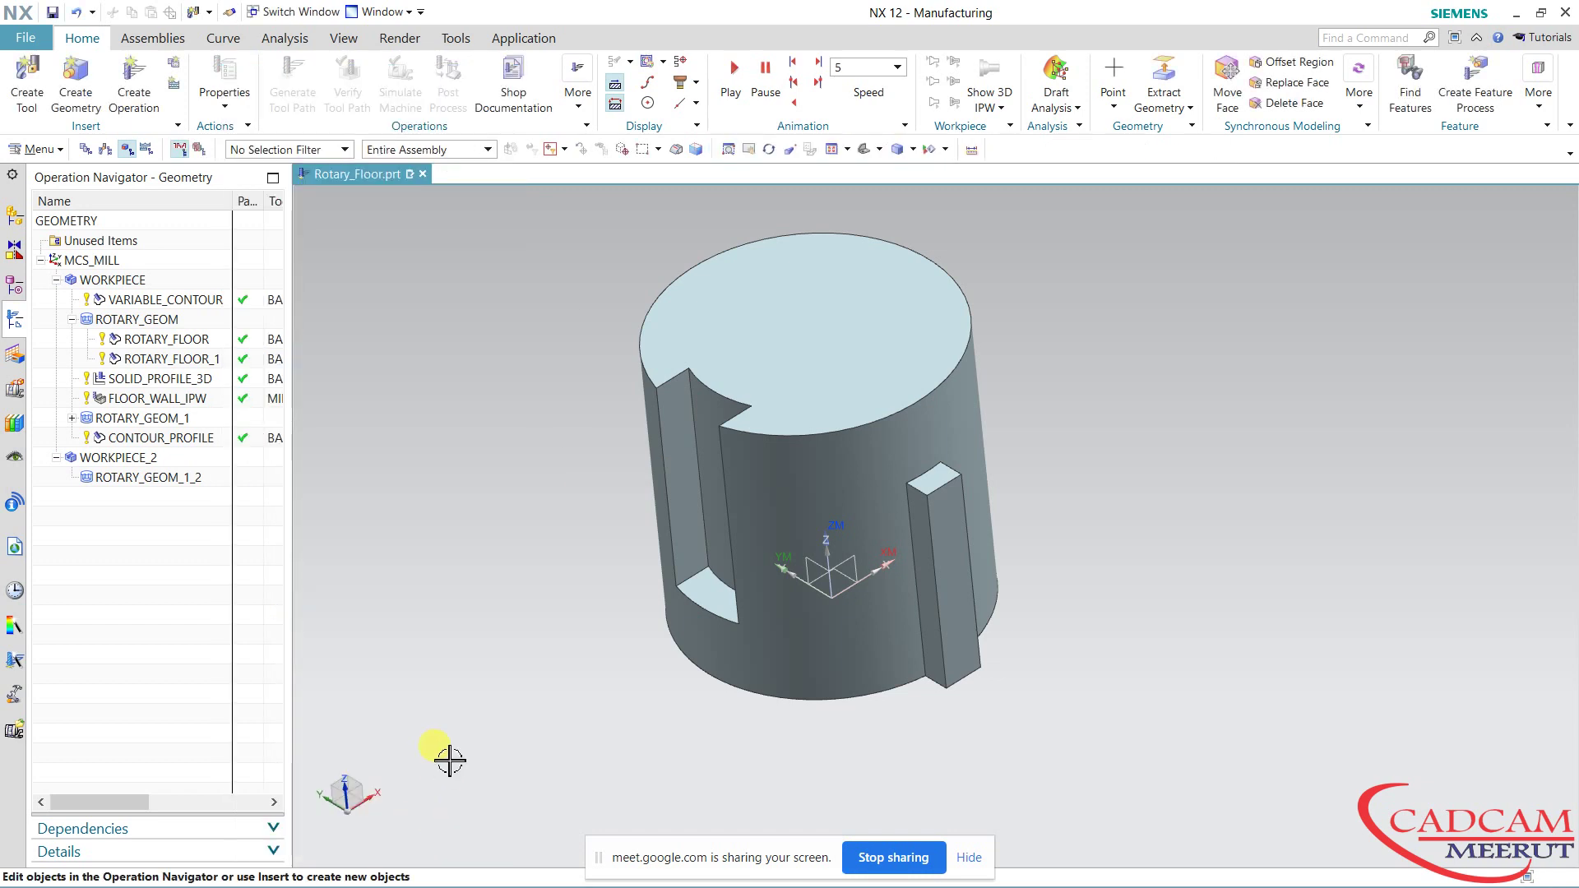
Insert a Variable Contour operation on the MILL tool from Machine Tool view.
{"action": "left_click", "coordinate": [106, 149]}
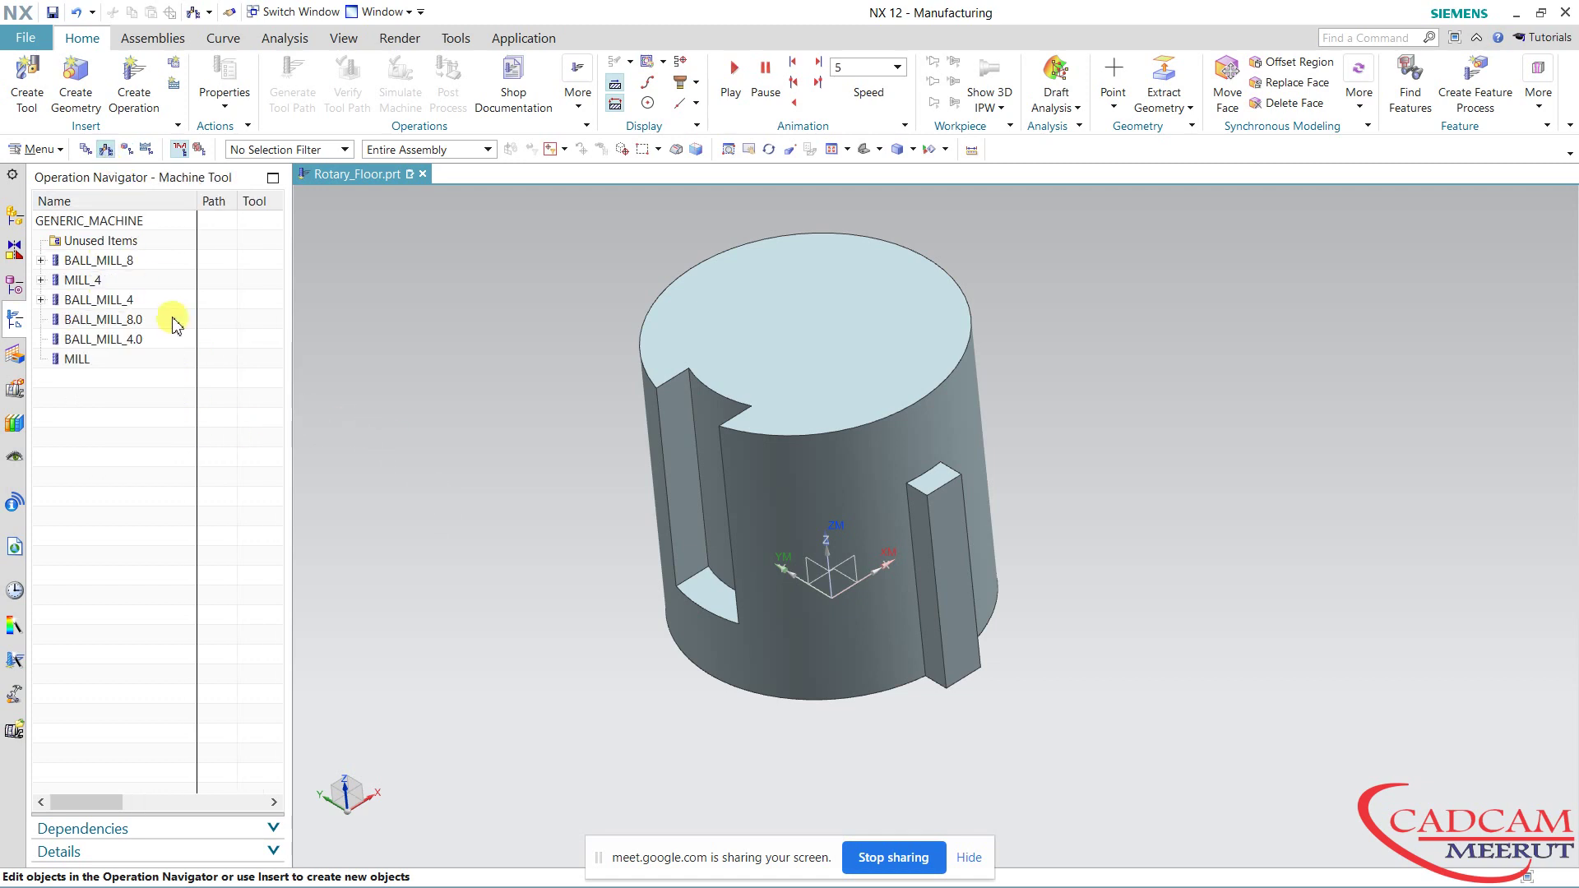
{"action": "left_click", "coordinate": [77, 360]}
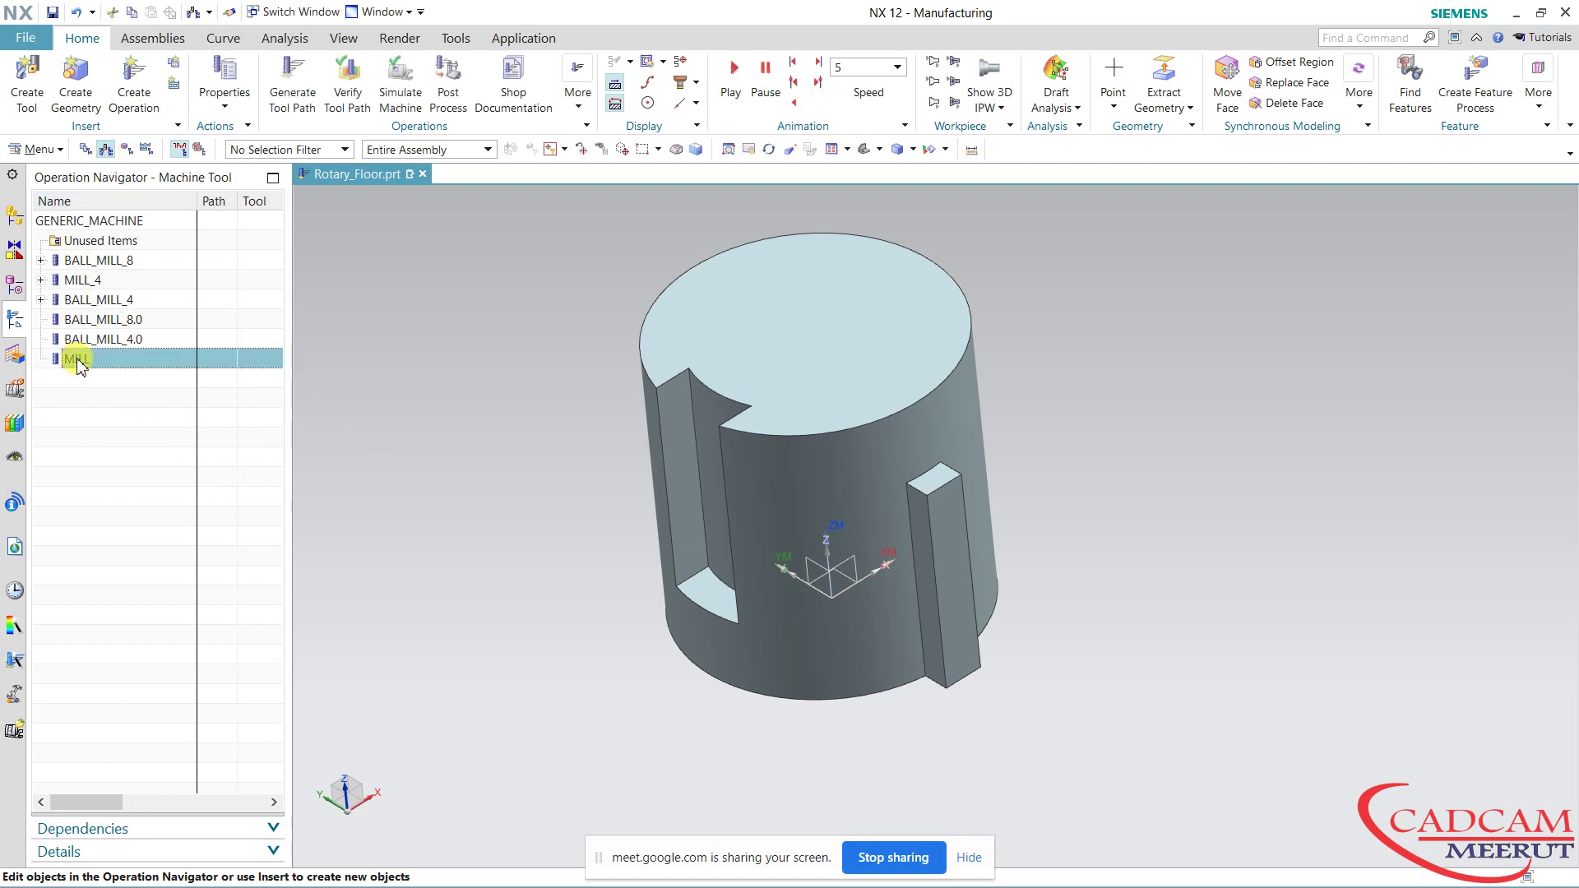
{"action": "right_click", "coordinate": [77, 360]}
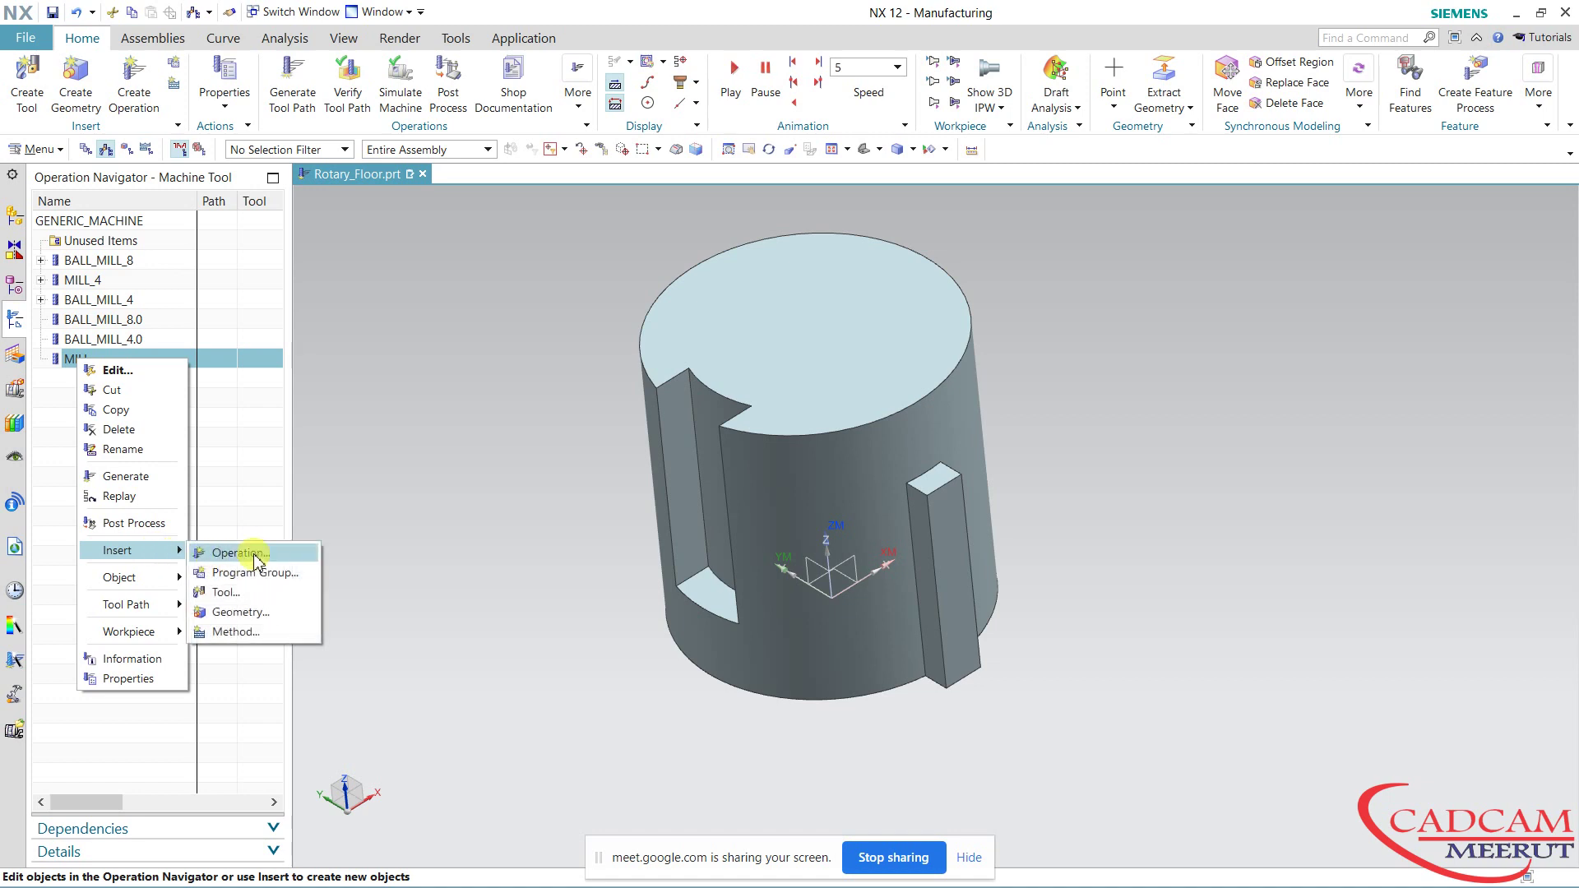
{"action": "left_click", "coordinate": [240, 552]}
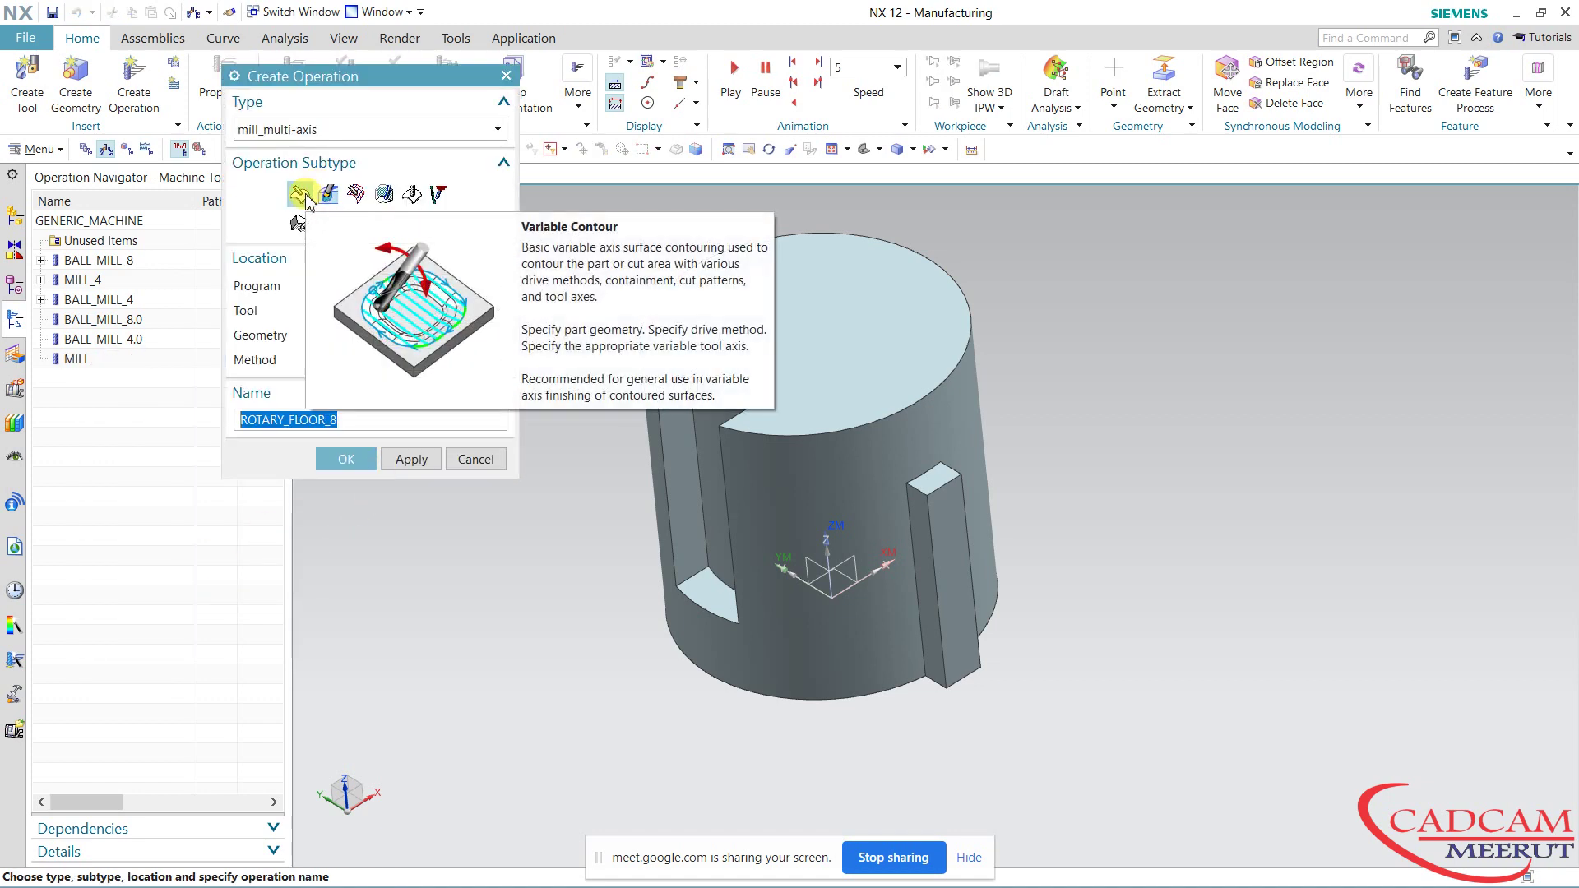
{"action": "left_click", "coordinate": [301, 195]}
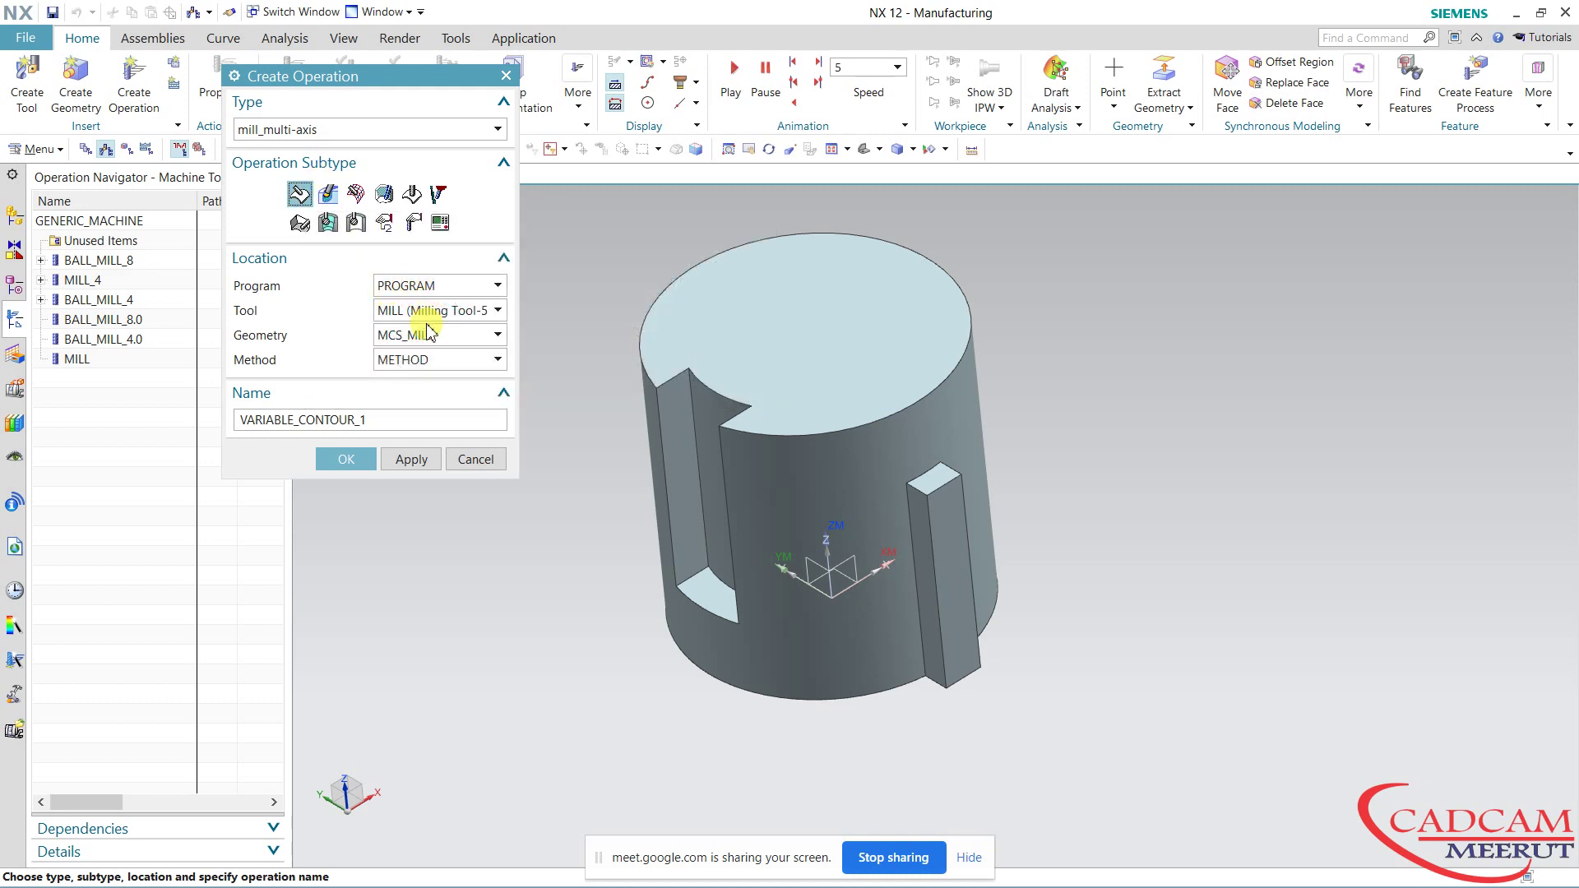
Assign WORKPIECE_2 geometry and the MILL_ROUGH method, and create the operation.
{"action": "left_click", "coordinate": [461, 311]}
{"action": "left_click", "coordinate": [458, 336]}
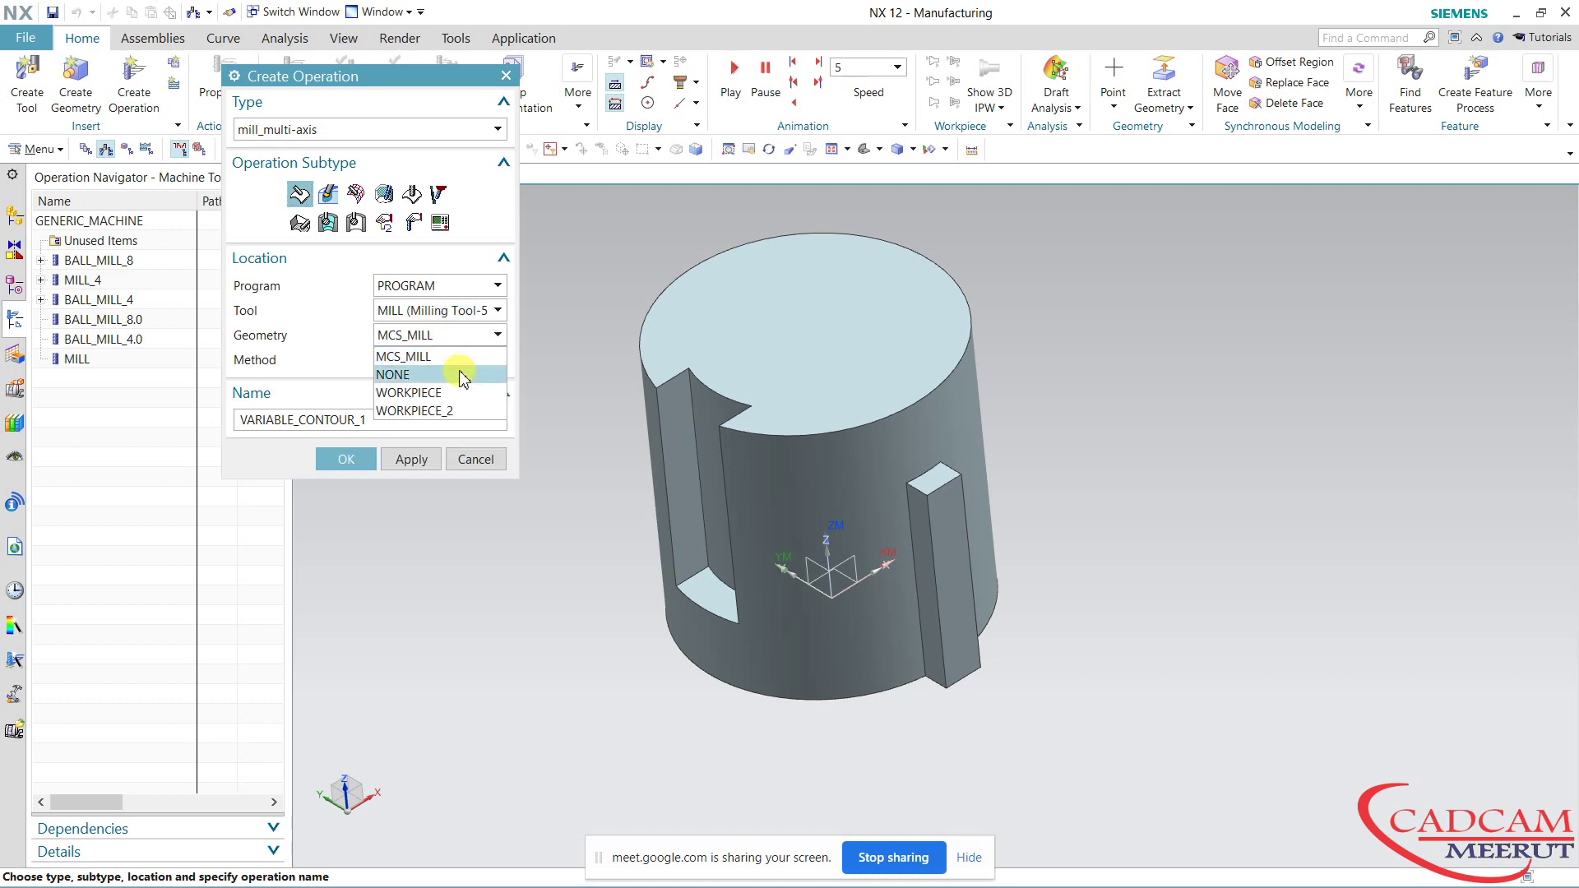
{"action": "left_click", "coordinate": [126, 148]}
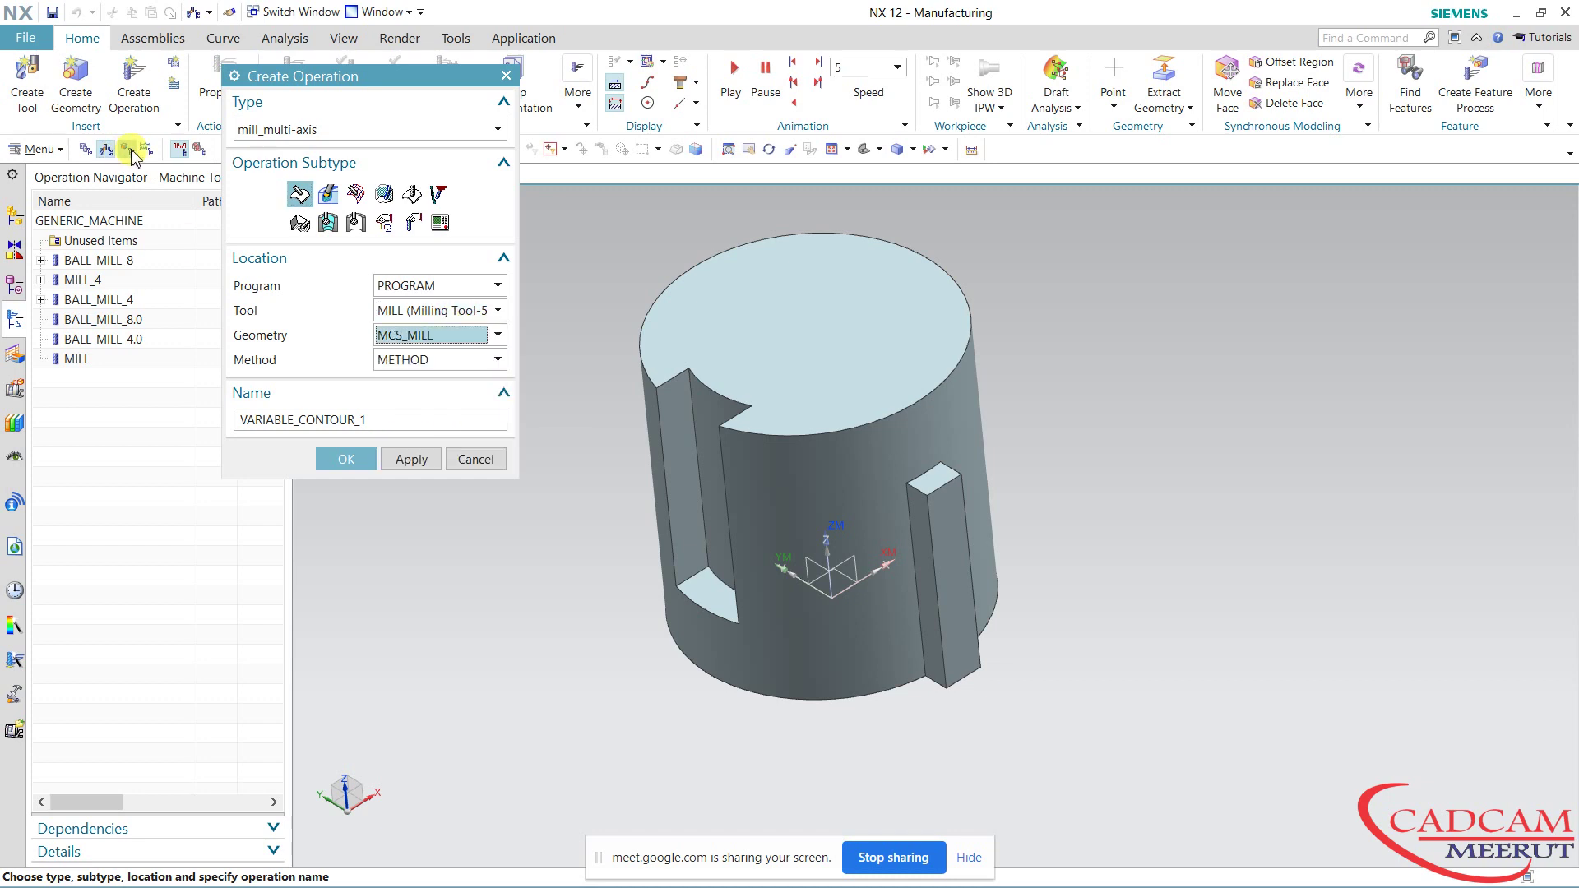
{"action": "left_click", "coordinate": [429, 335]}
{"action": "left_click", "coordinate": [443, 412]}
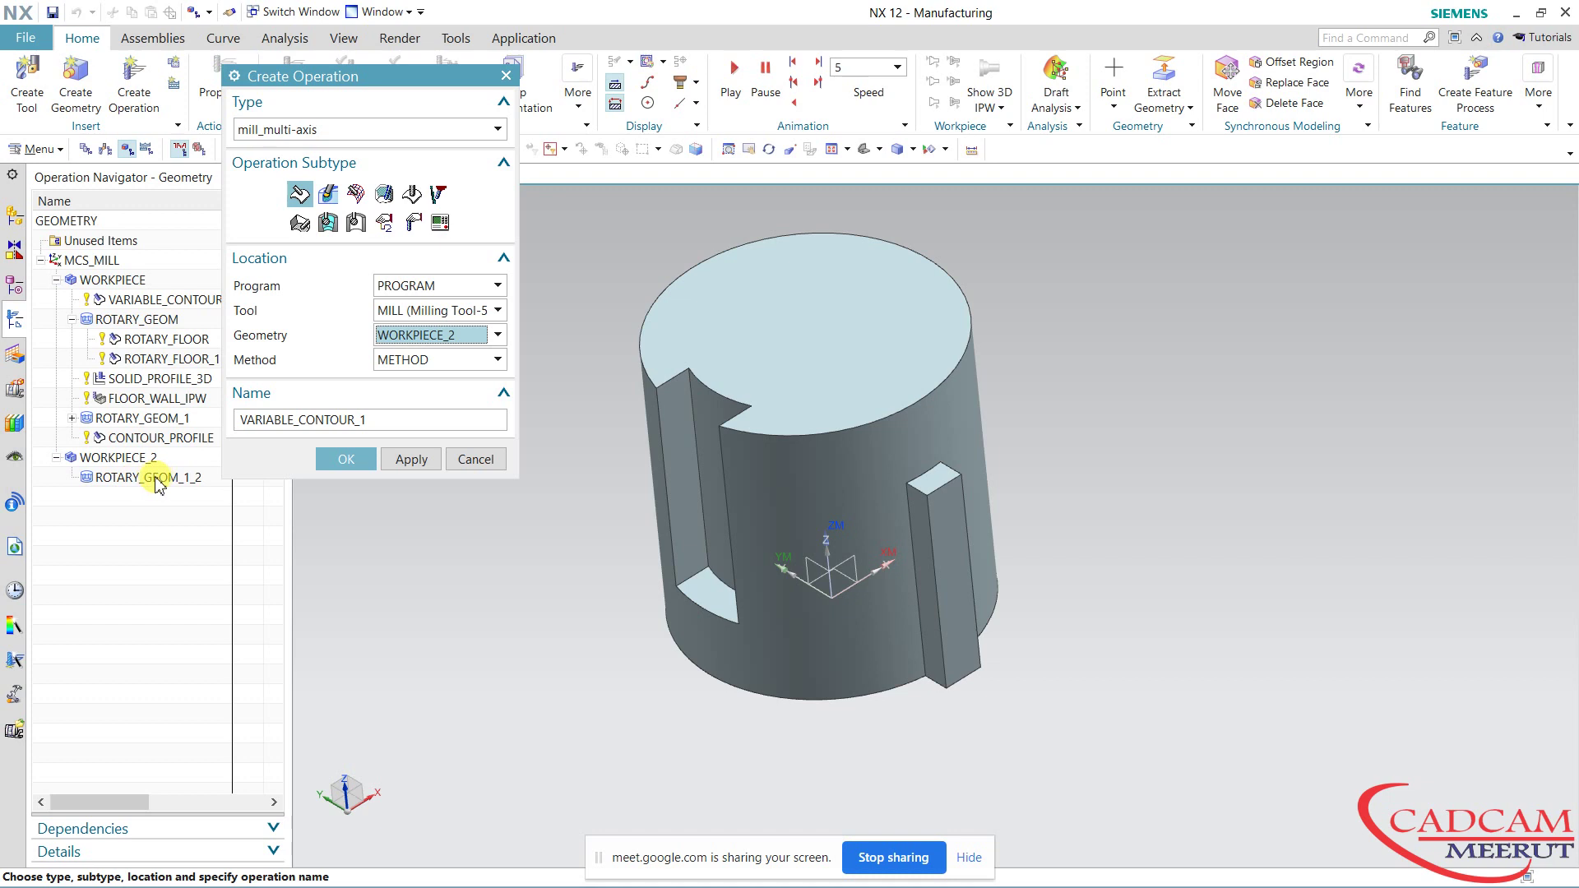
{"action": "left_click", "coordinate": [388, 362]}
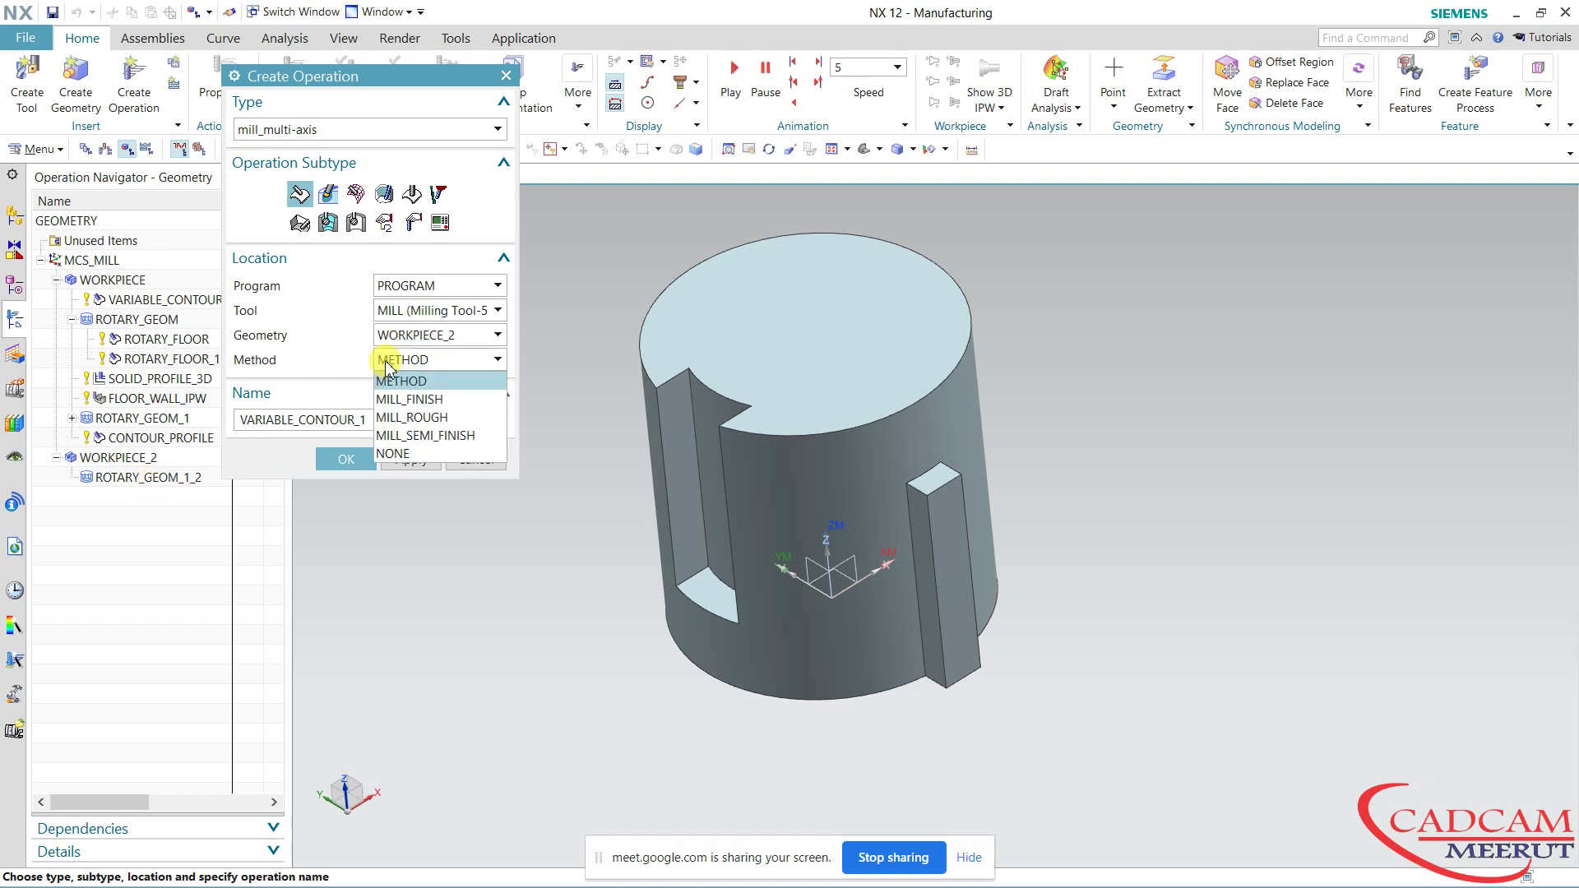
{"action": "left_click", "coordinate": [434, 418]}
{"action": "left_click", "coordinate": [346, 461]}
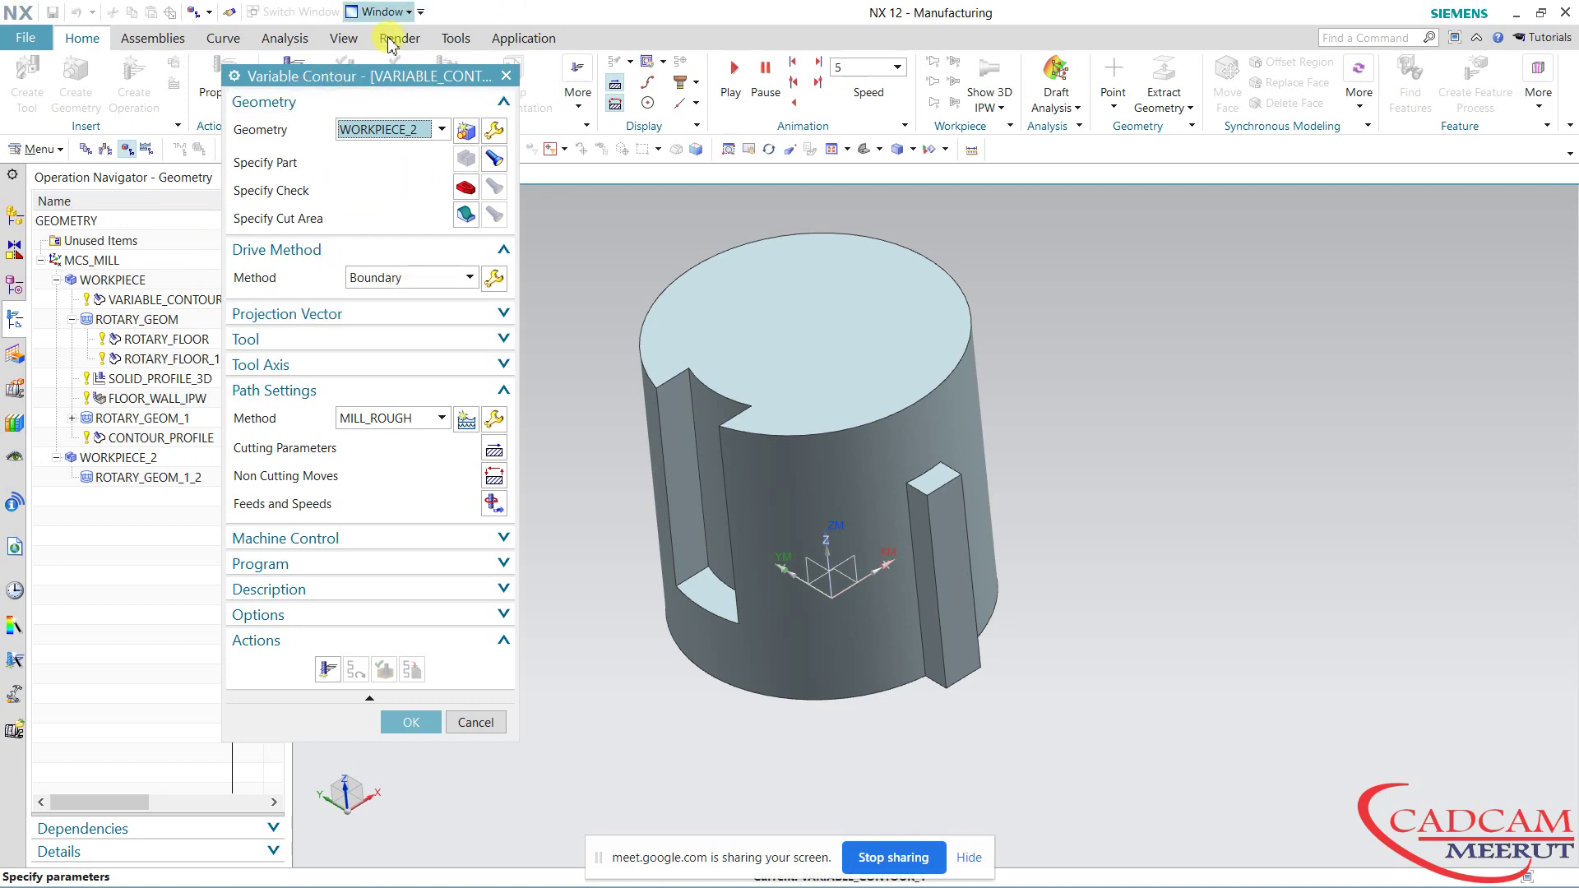
Set the cut area to the outer cylinder face, with the inner slot face as a second set.
{"action": "left_click", "coordinate": [466, 216]}
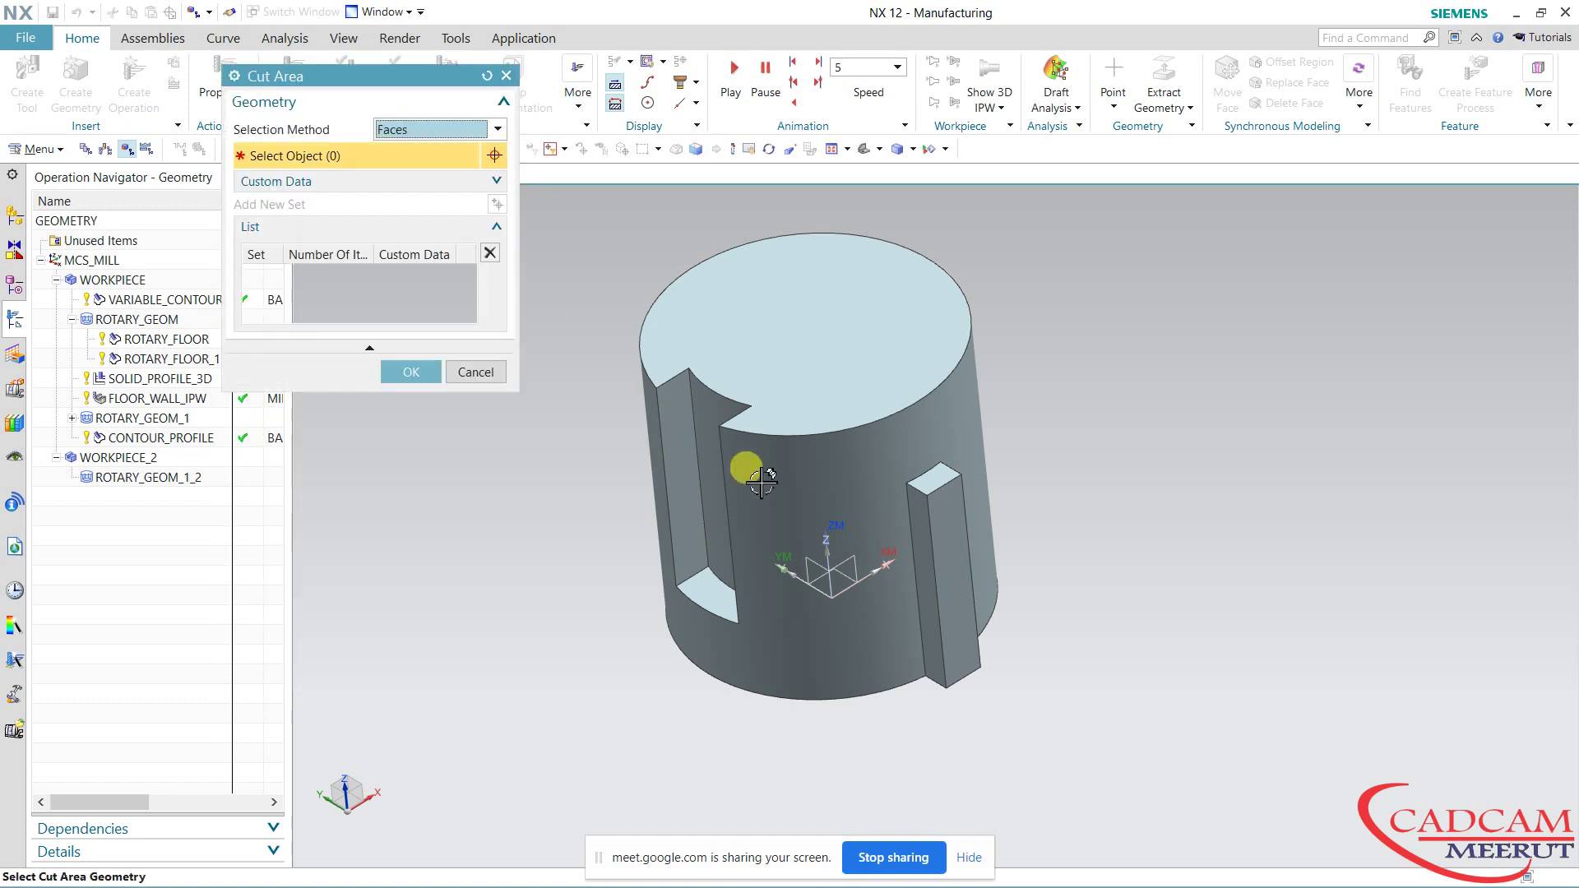
{"action": "left_click", "coordinate": [790, 471]}
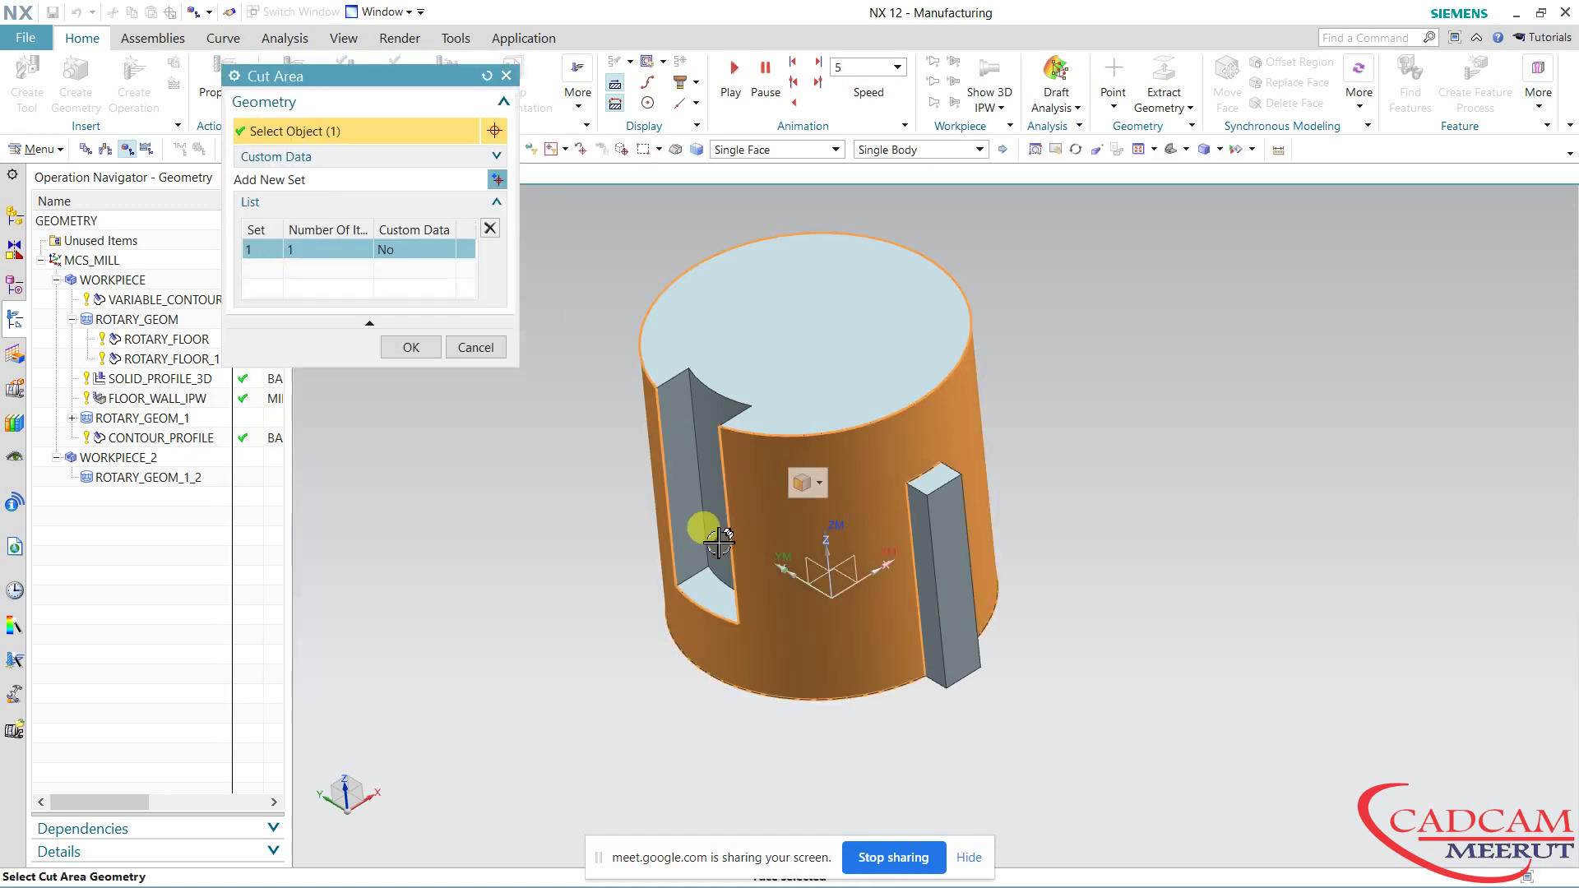
{"action": "left_click", "coordinate": [499, 180]}
{"action": "left_click", "coordinate": [698, 423]}
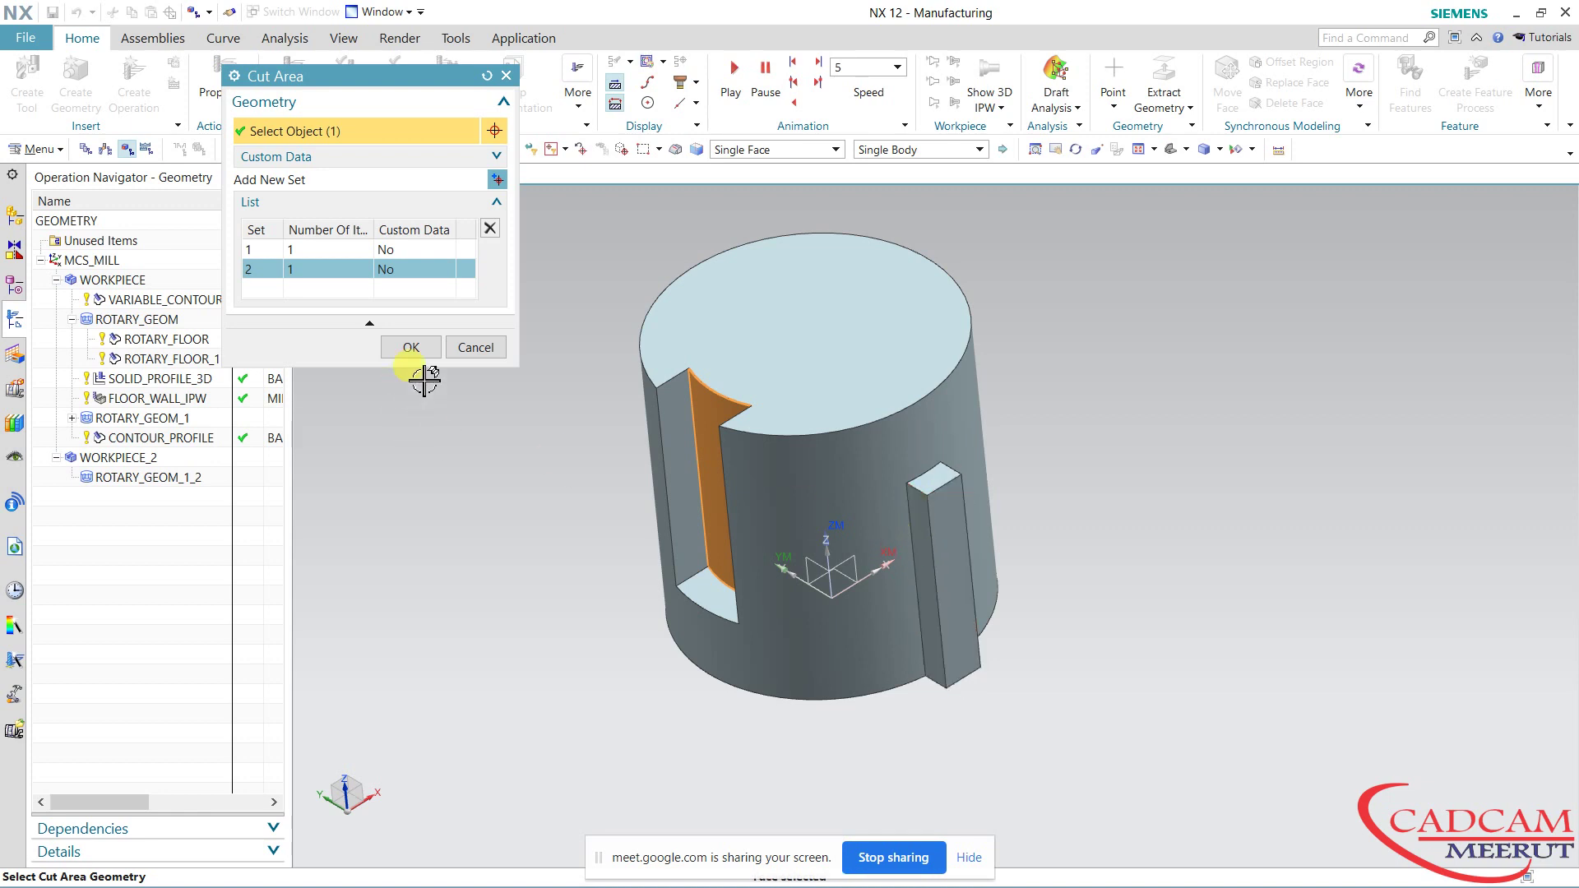
{"action": "left_click", "coordinate": [411, 347]}
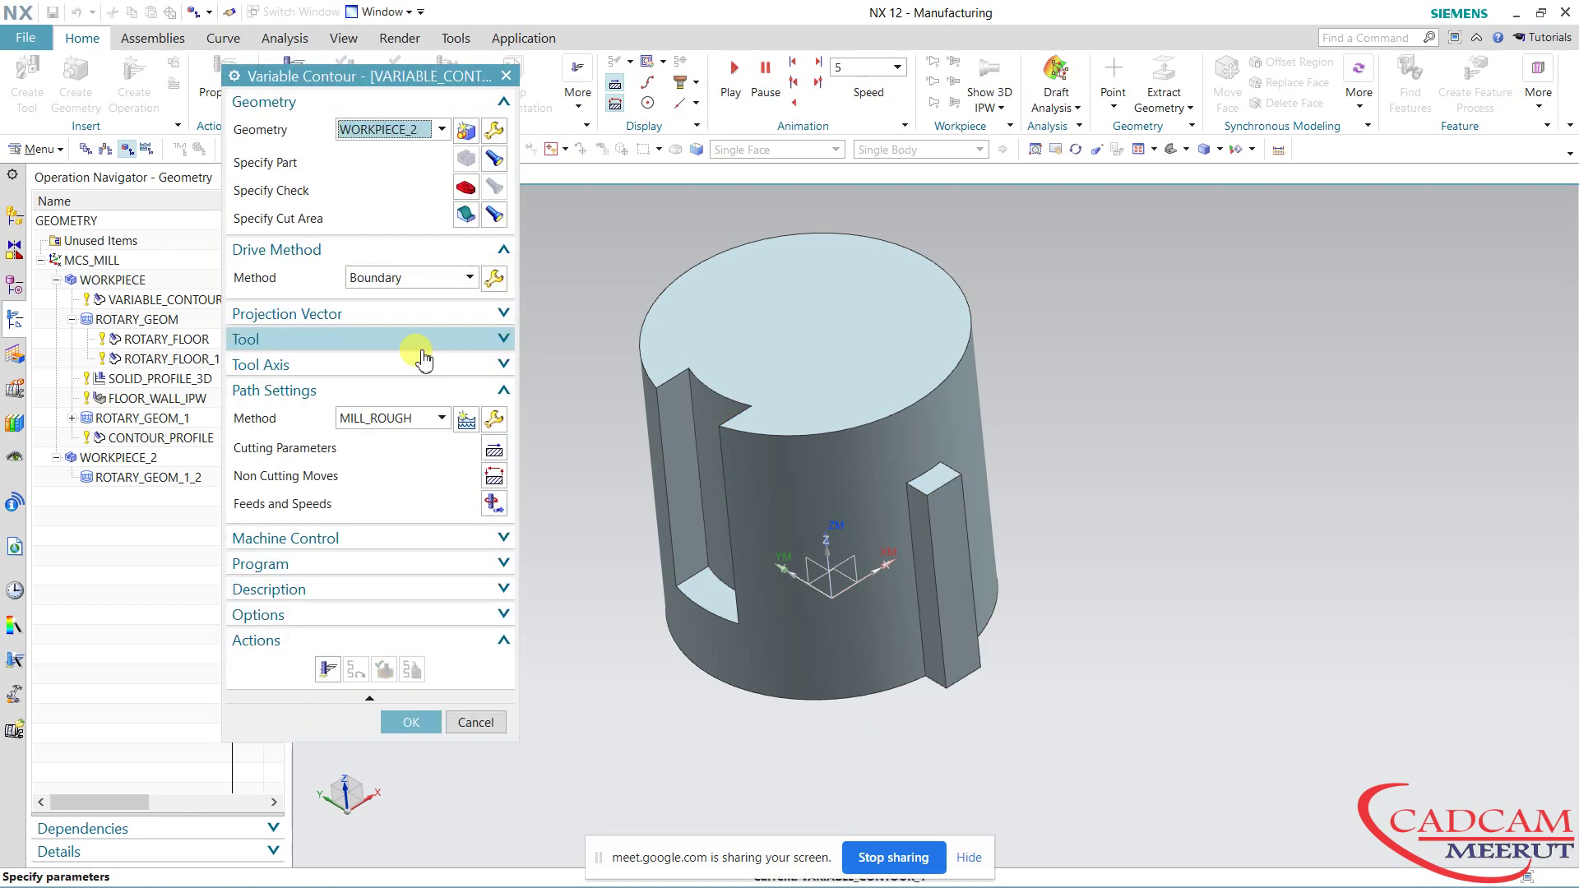
Switch the drive method to Surface Area, driven by the outer cylindrical face.
{"action": "left_click", "coordinate": [455, 279]}
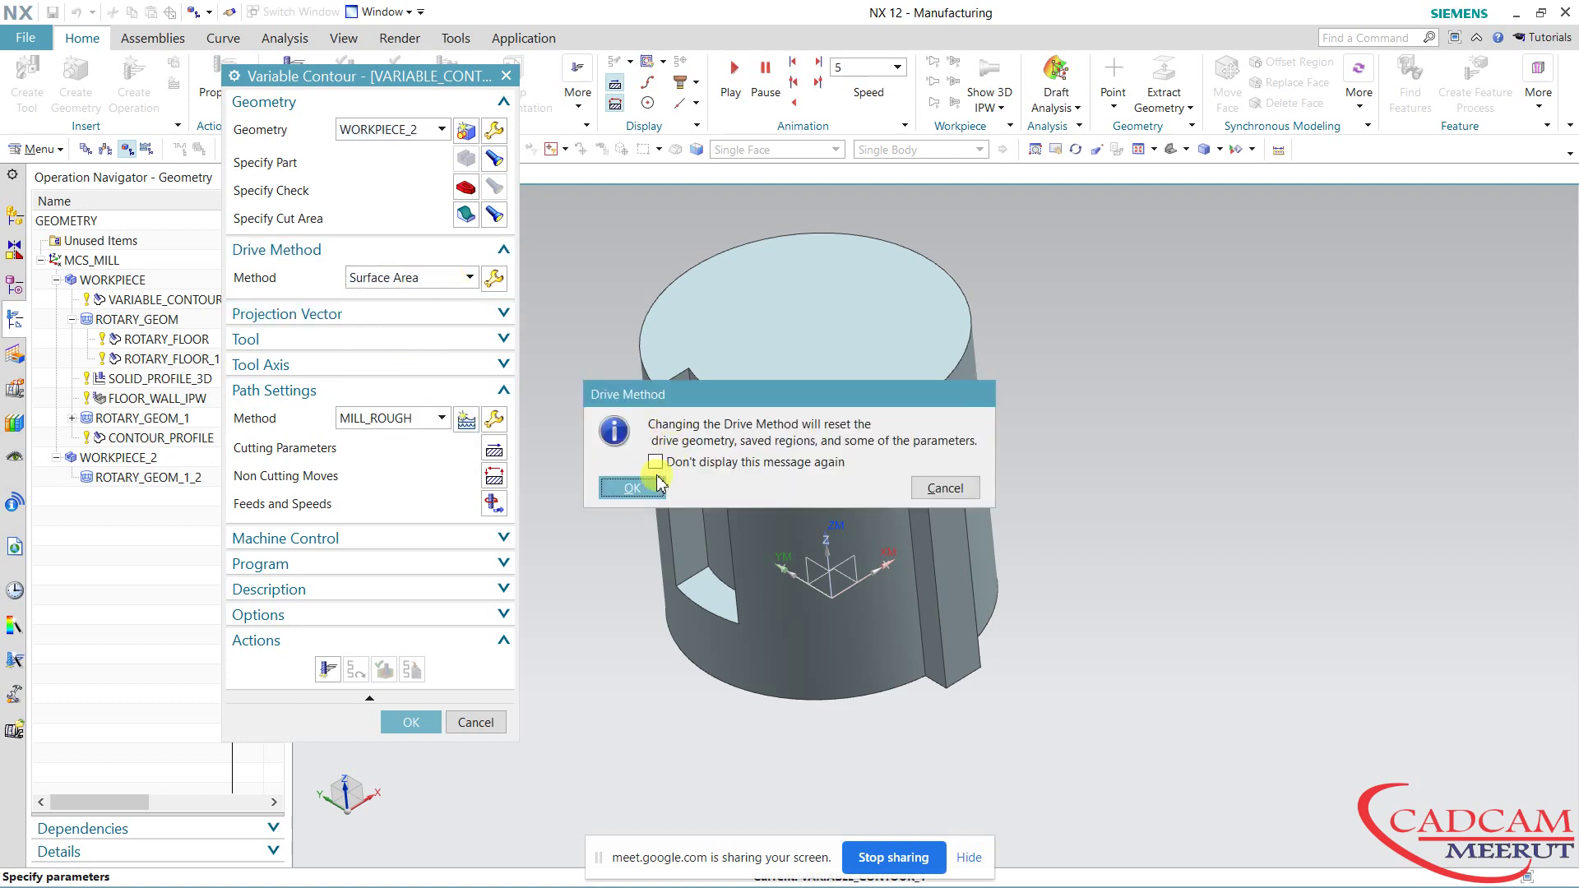
{"action": "left_click", "coordinate": [632, 488]}
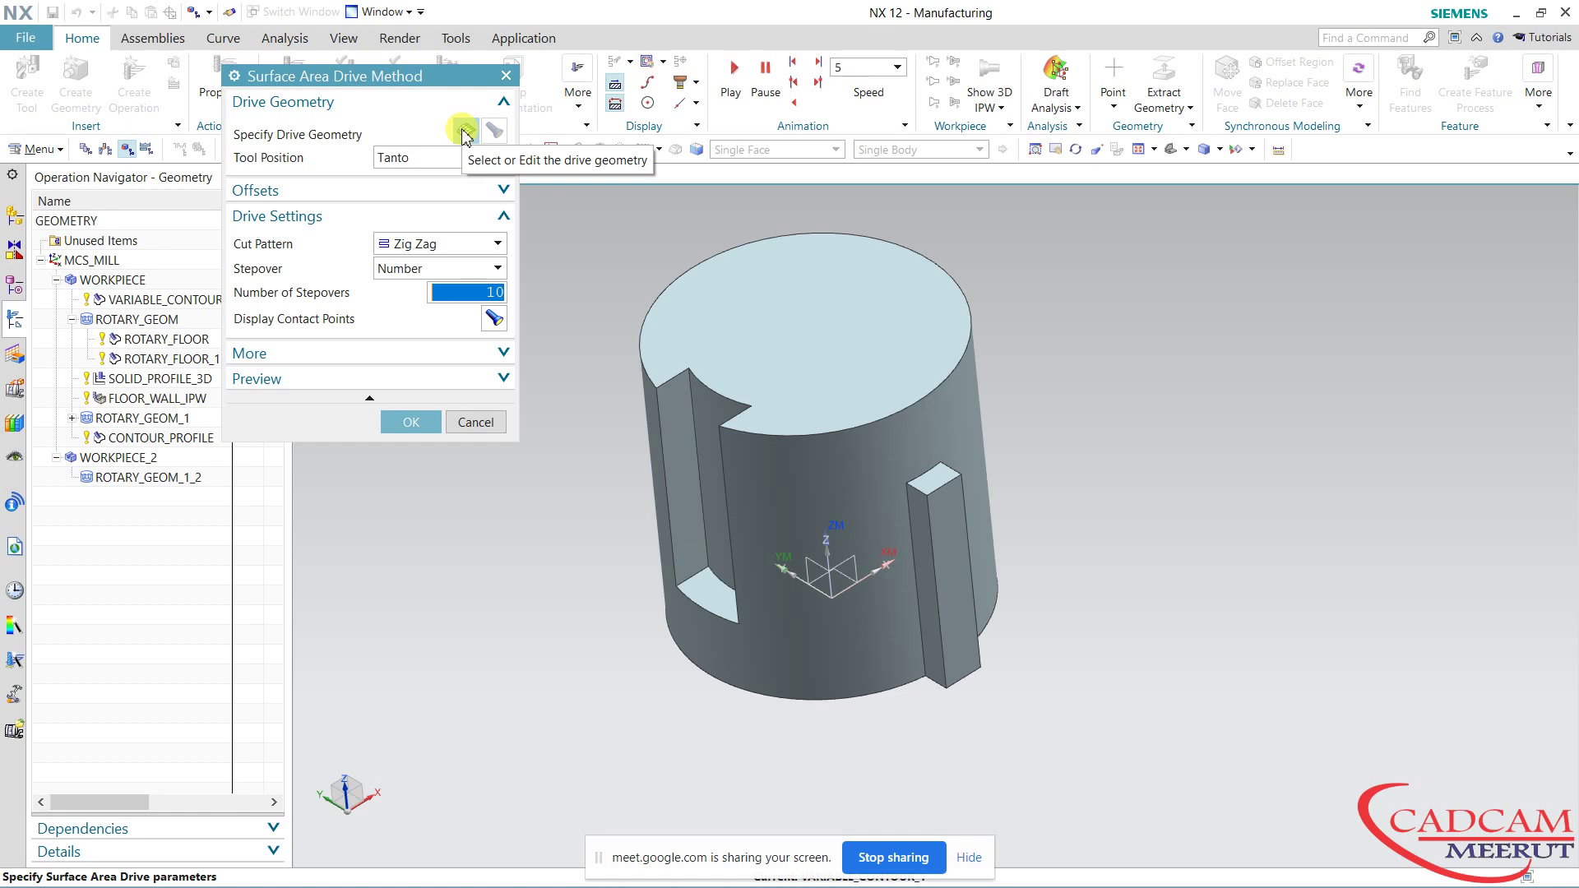
{"action": "left_click", "coordinate": [466, 134]}
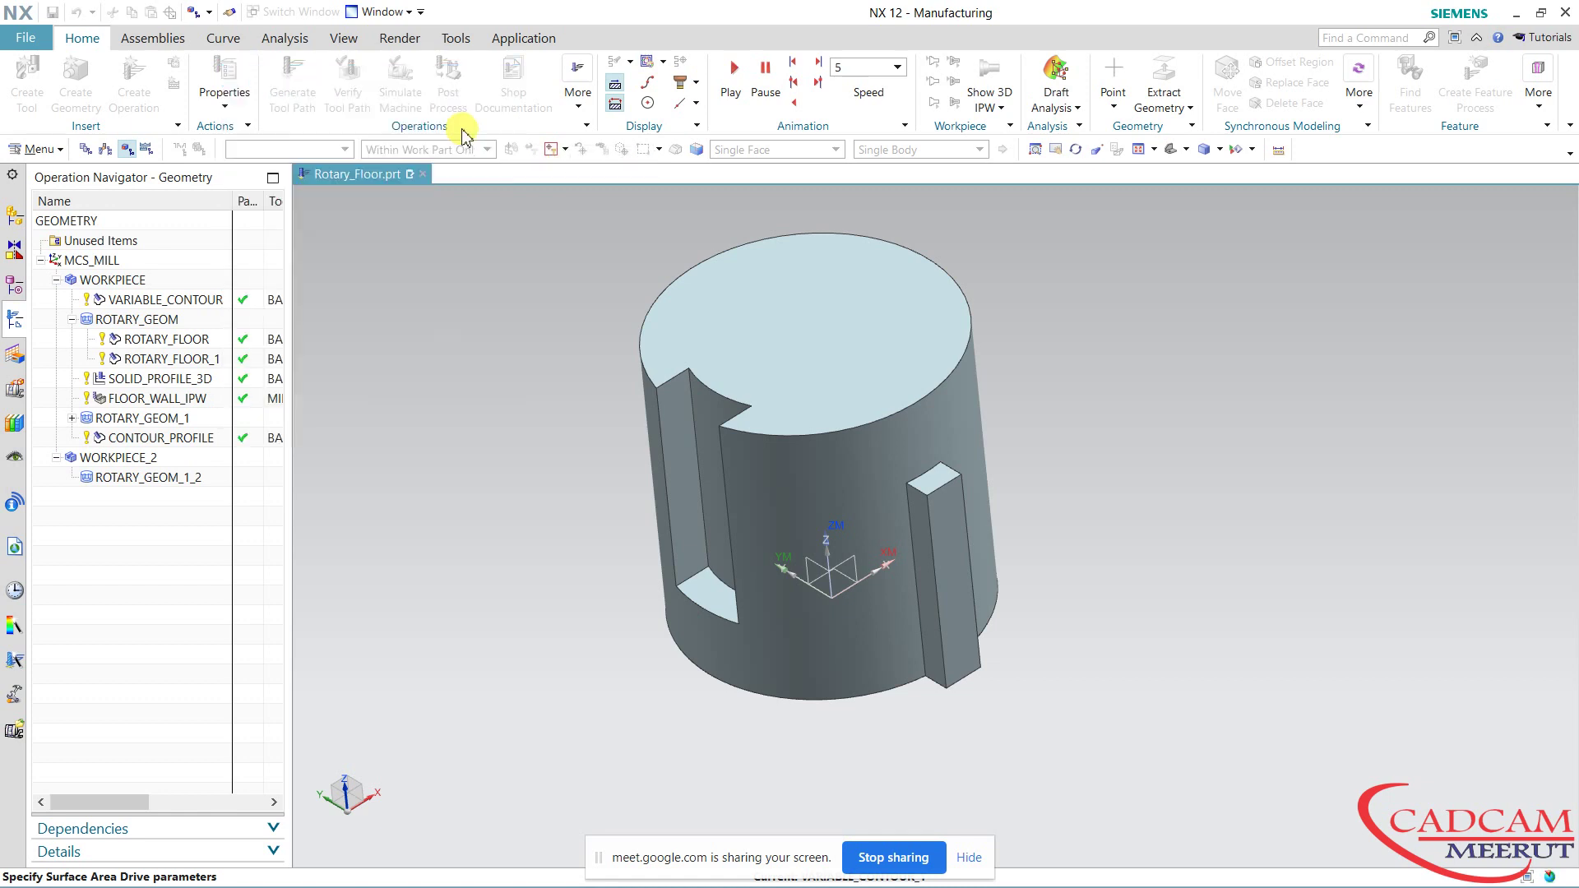
{"action": "left_click", "coordinate": [832, 470]}
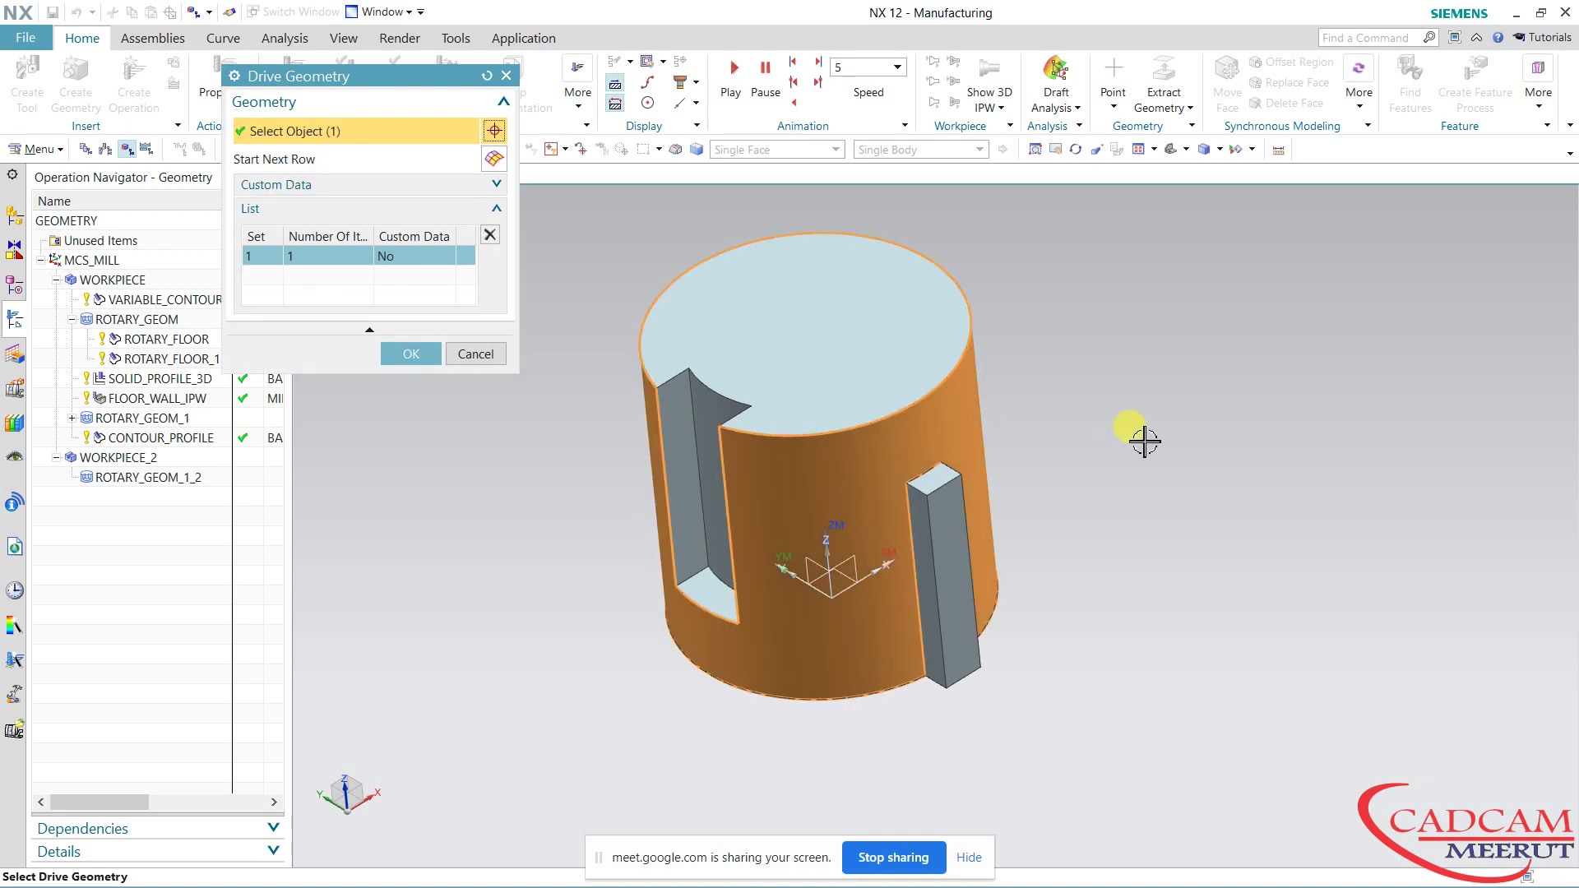
{"action": "mouse_move", "coordinate": [1136, 462]}
{"action": "middle_mouse_down"}
{"action": "mouse_move", "coordinate": [1149, 427]}
{"action": "mouse_move", "coordinate": [1029, 402]}
{"action": "mouse_move", "coordinate": [1159, 438]}
{"action": "mouse_move", "coordinate": [1140, 436]}
{"action": "middle_mouse_up"}
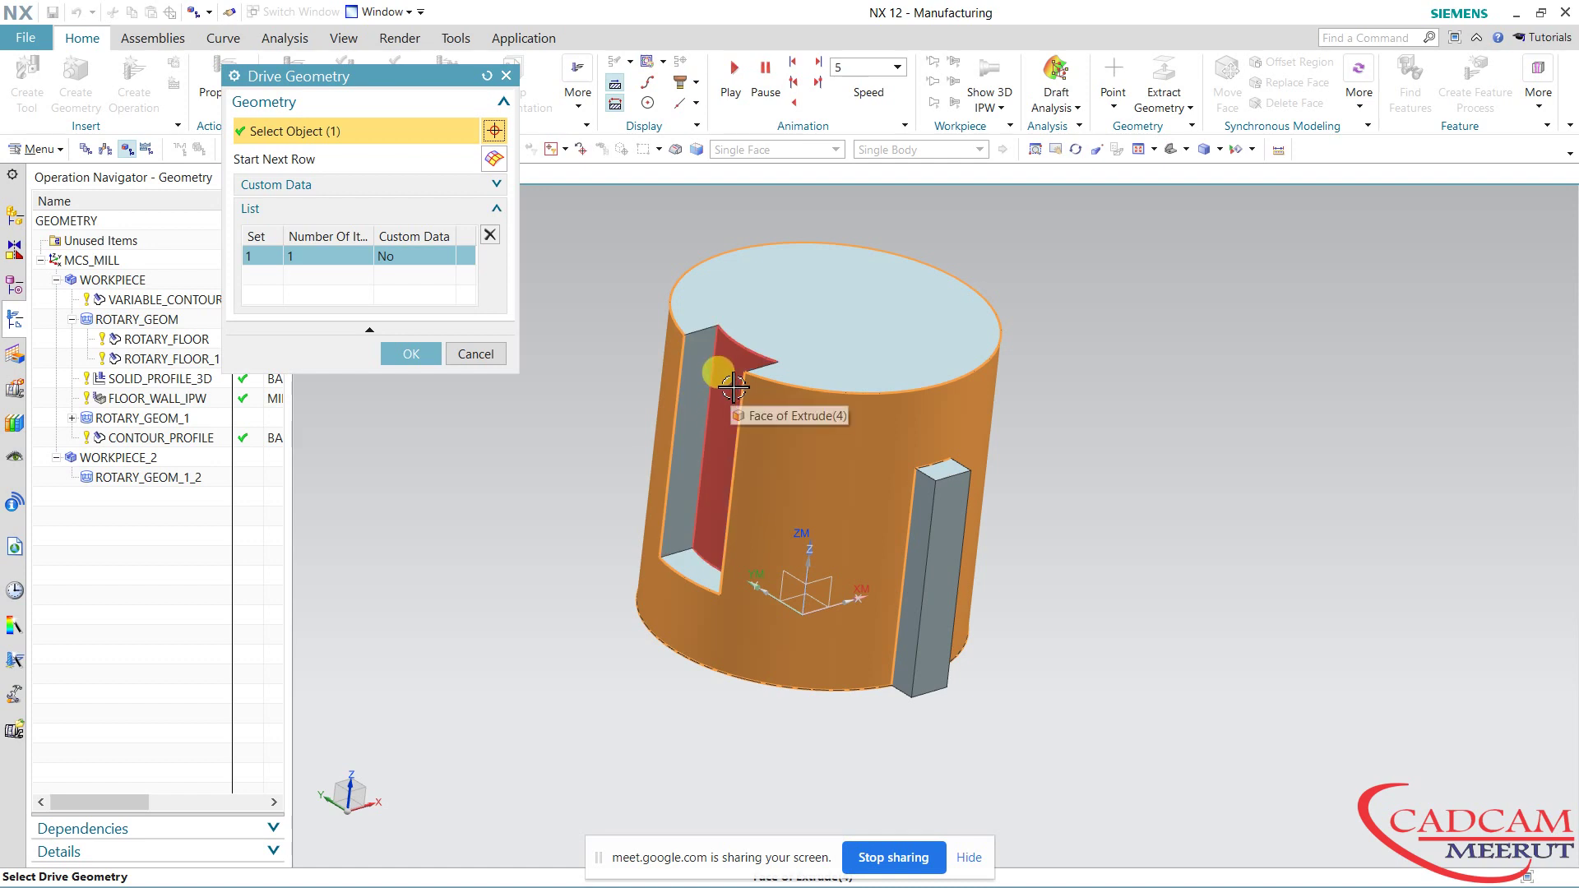
{"action": "left_click", "coordinate": [717, 428]}
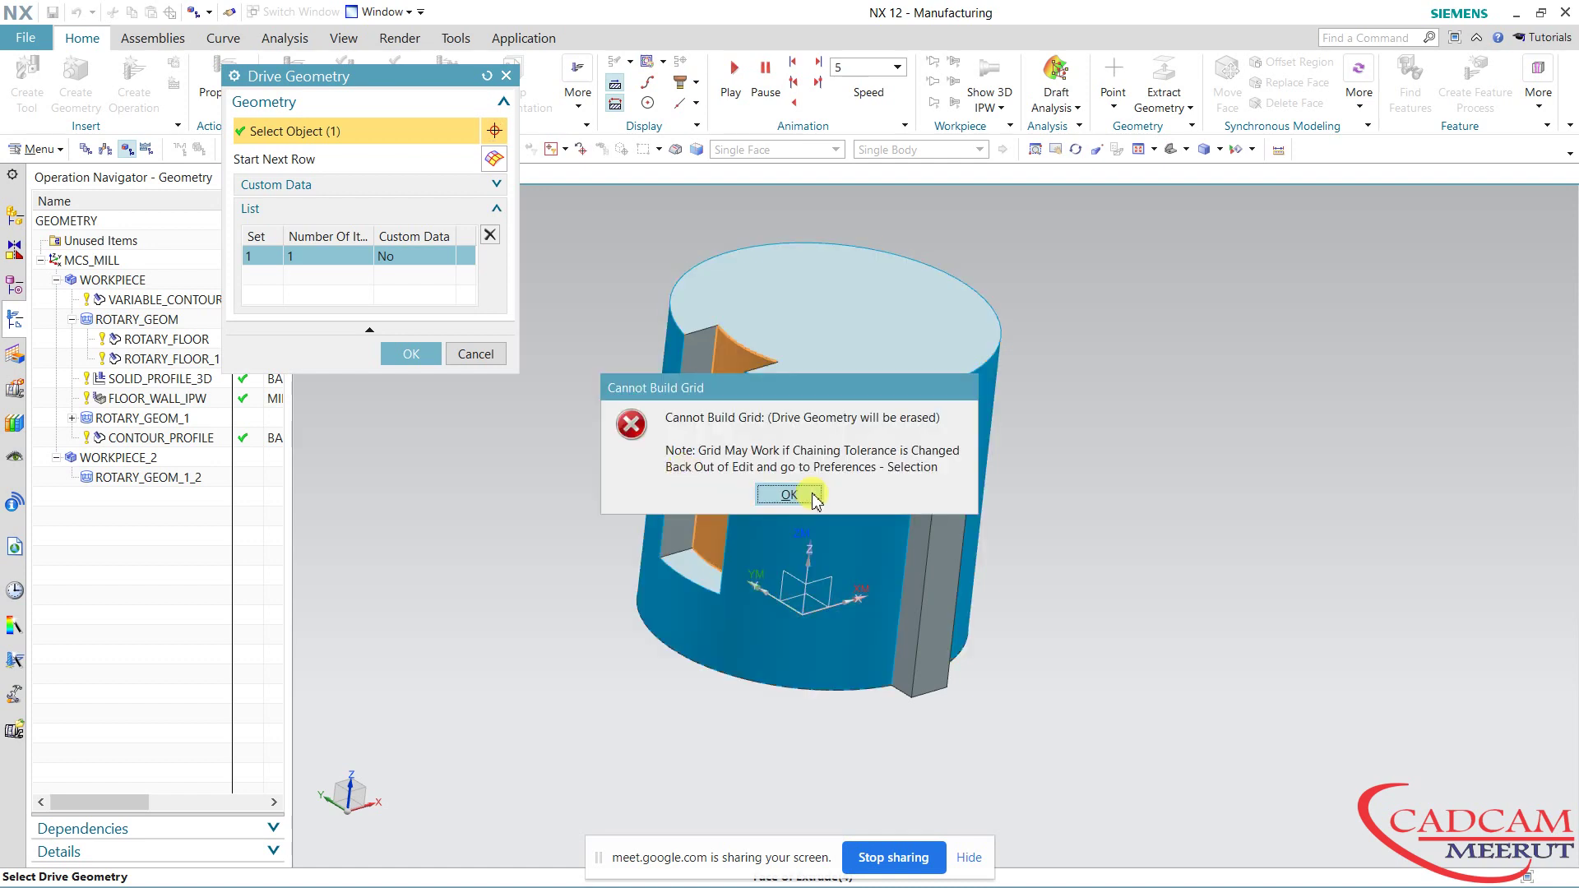
{"action": "left_click", "coordinate": [813, 496]}
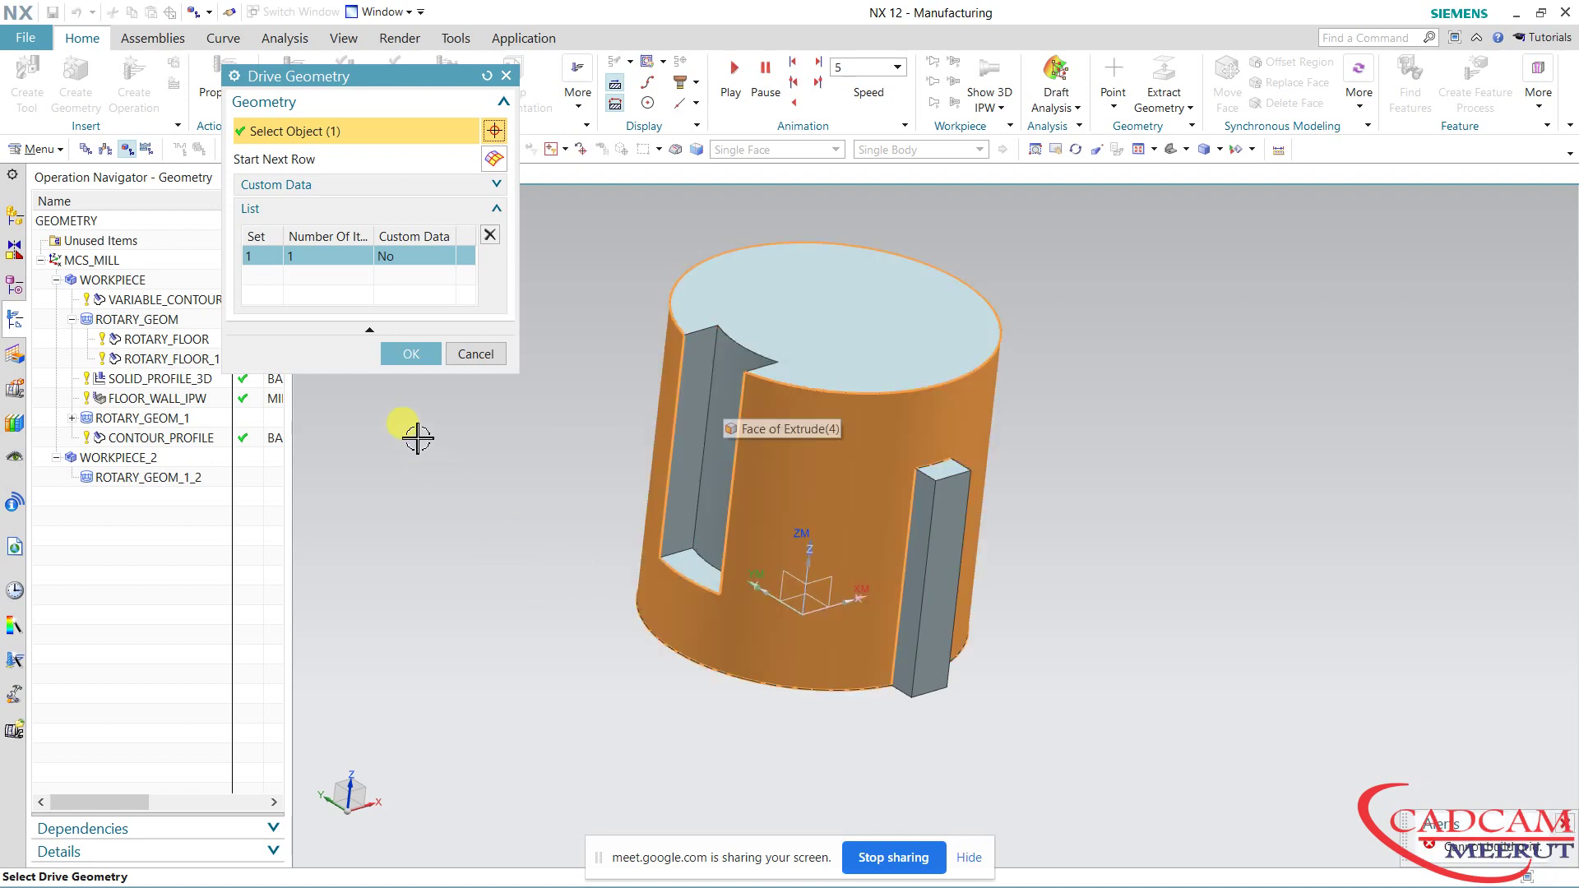
{"action": "left_click", "coordinate": [410, 354]}
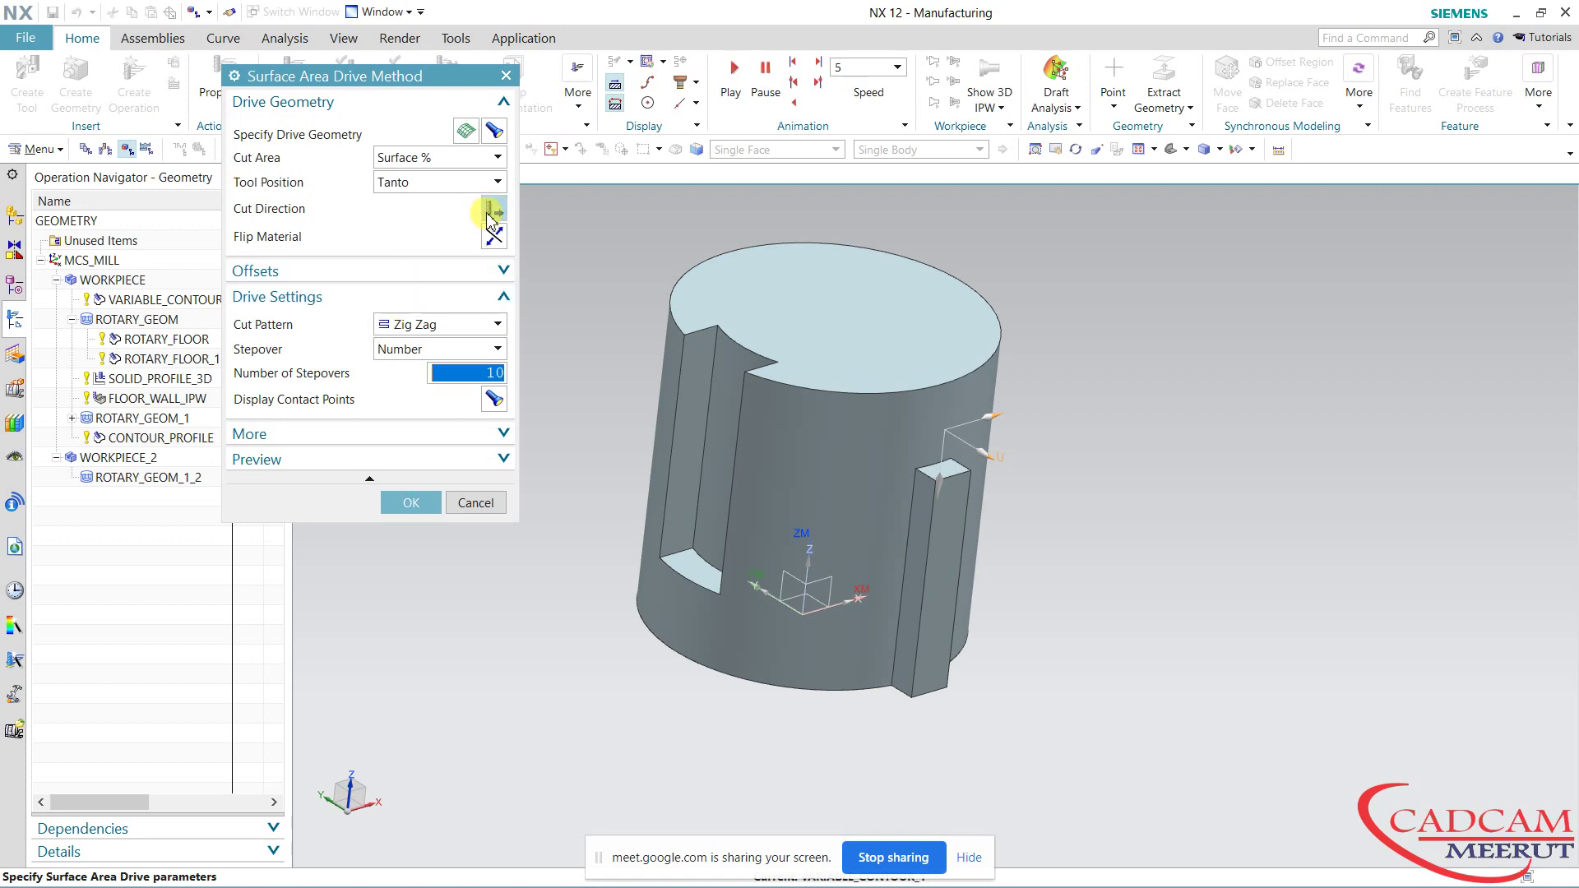
Set the cut direction on the drive surface and accept the Surface Area settings.
{"action": "left_click", "coordinate": [491, 212]}
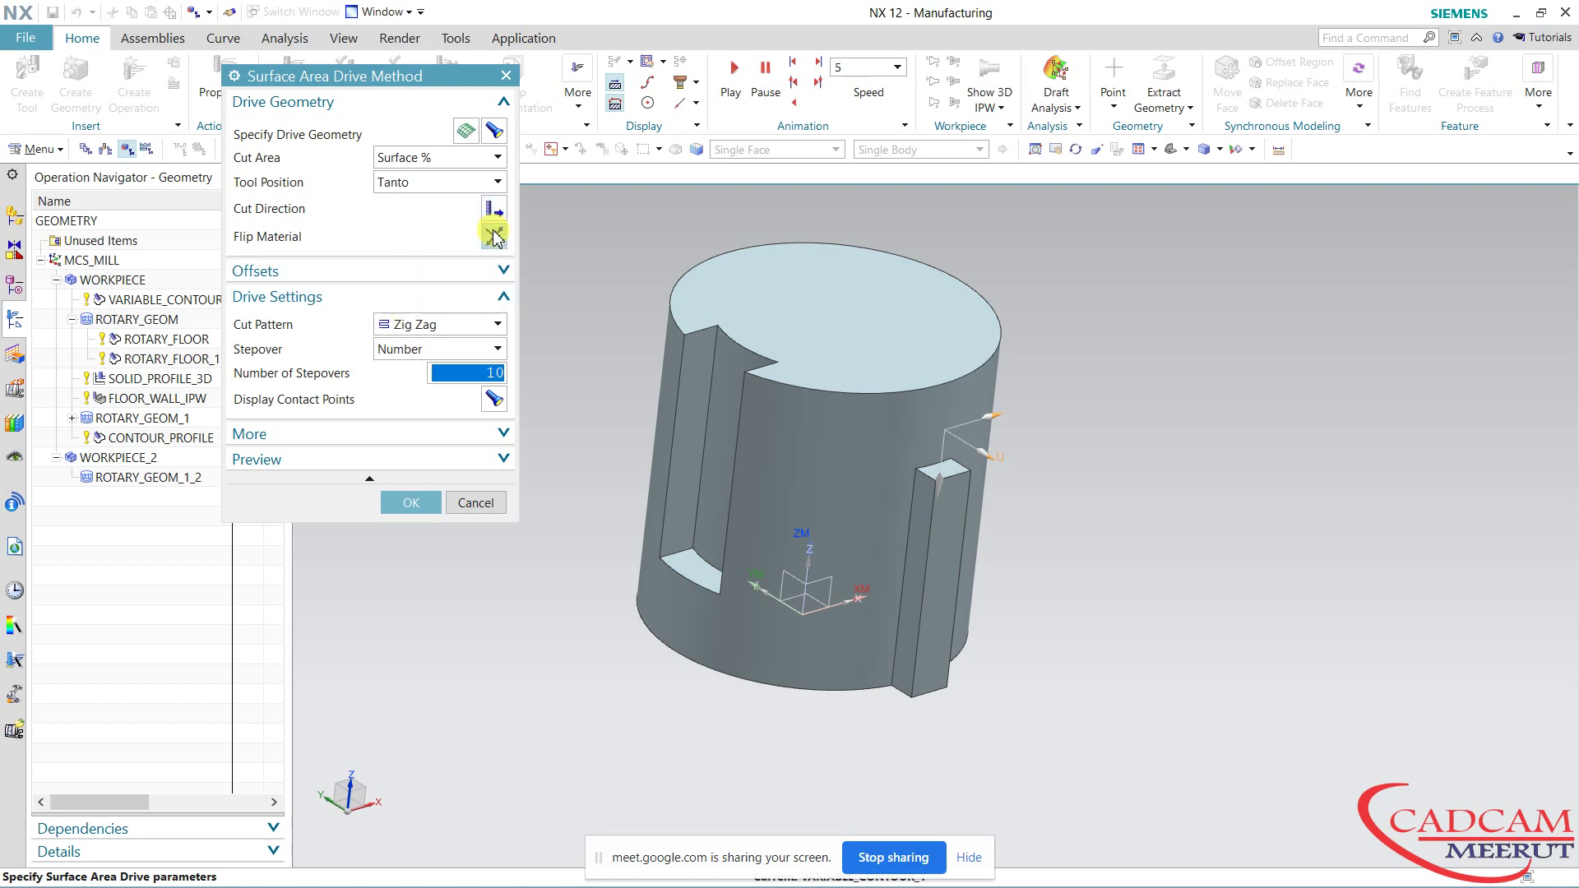
{"action": "left_click", "coordinate": [849, 429]}
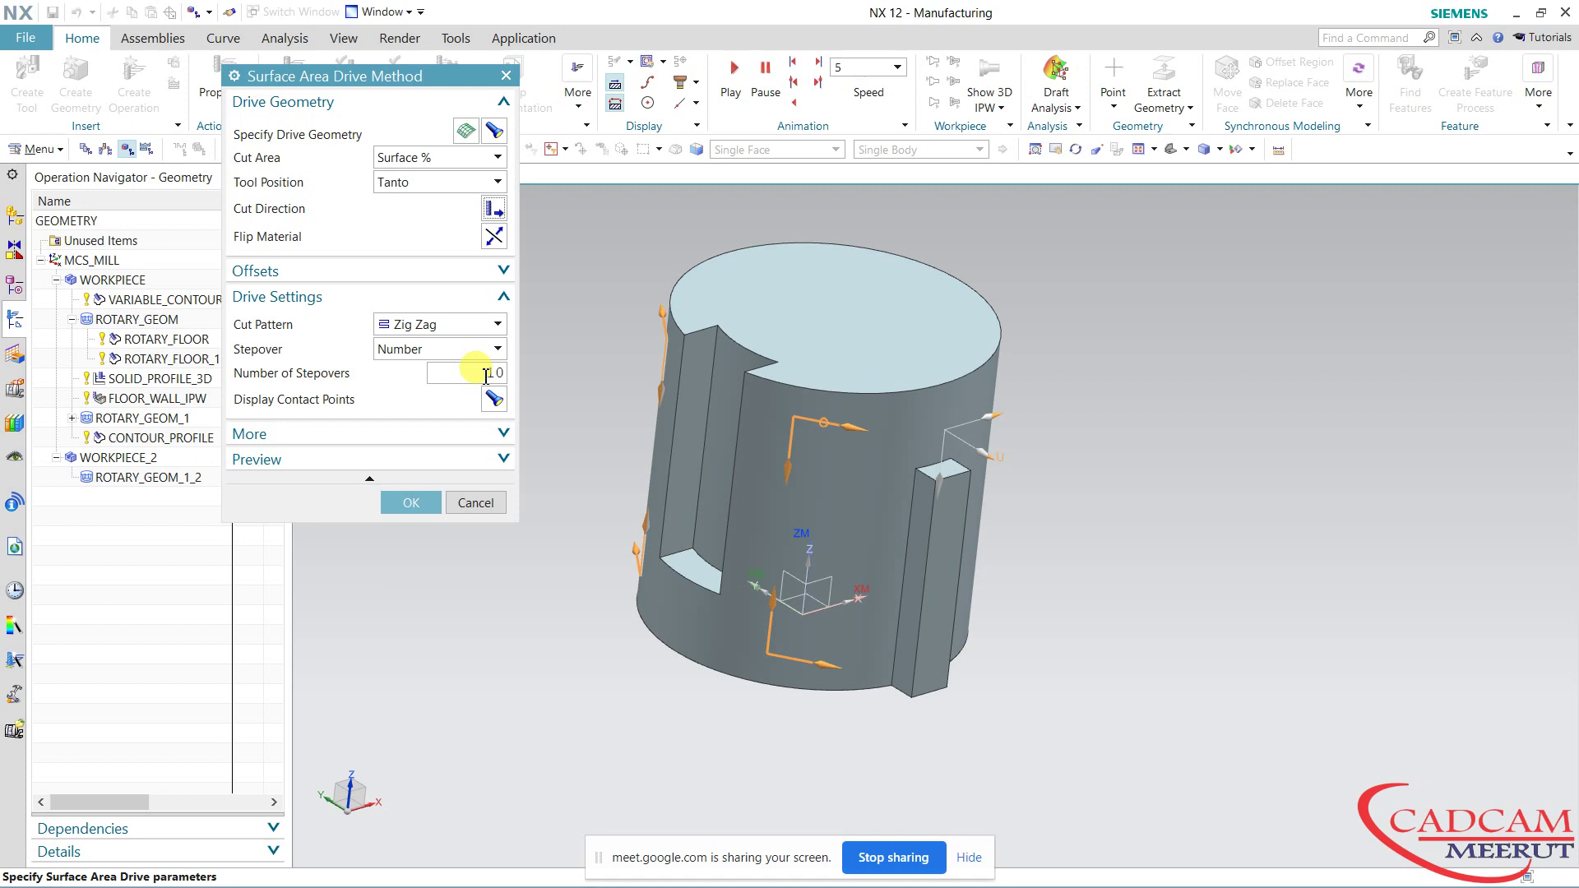
{"action": "left_click", "coordinate": [406, 503]}
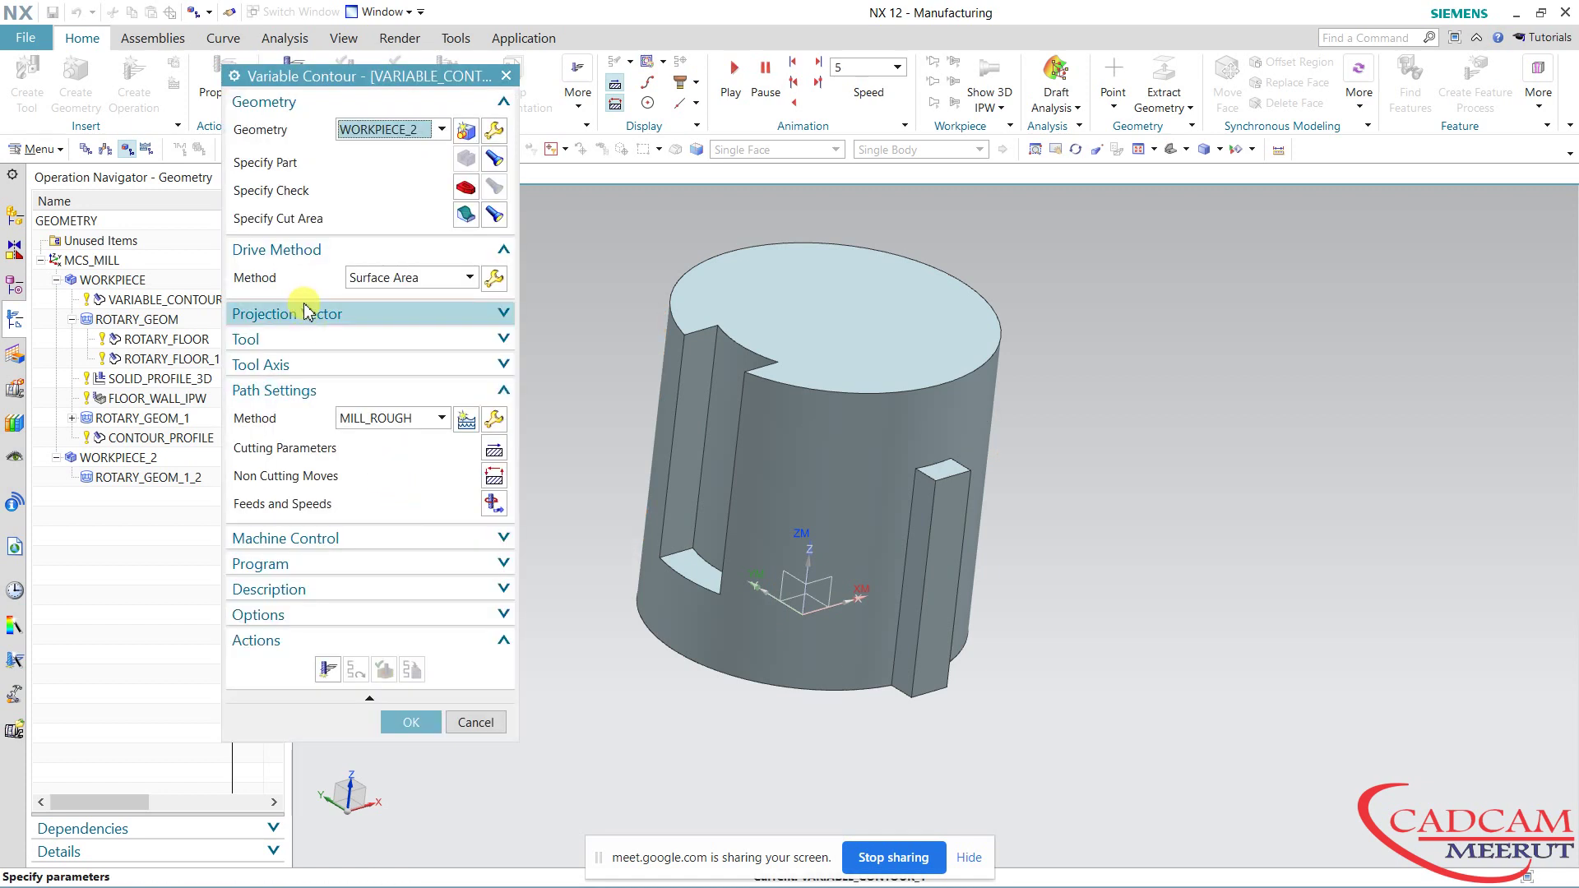
Project Normal to Drive with tool axis Normal to Part, and generate the toolpath.
{"action": "left_click", "coordinate": [310, 316]}
{"action": "left_click", "coordinate": [372, 341]}
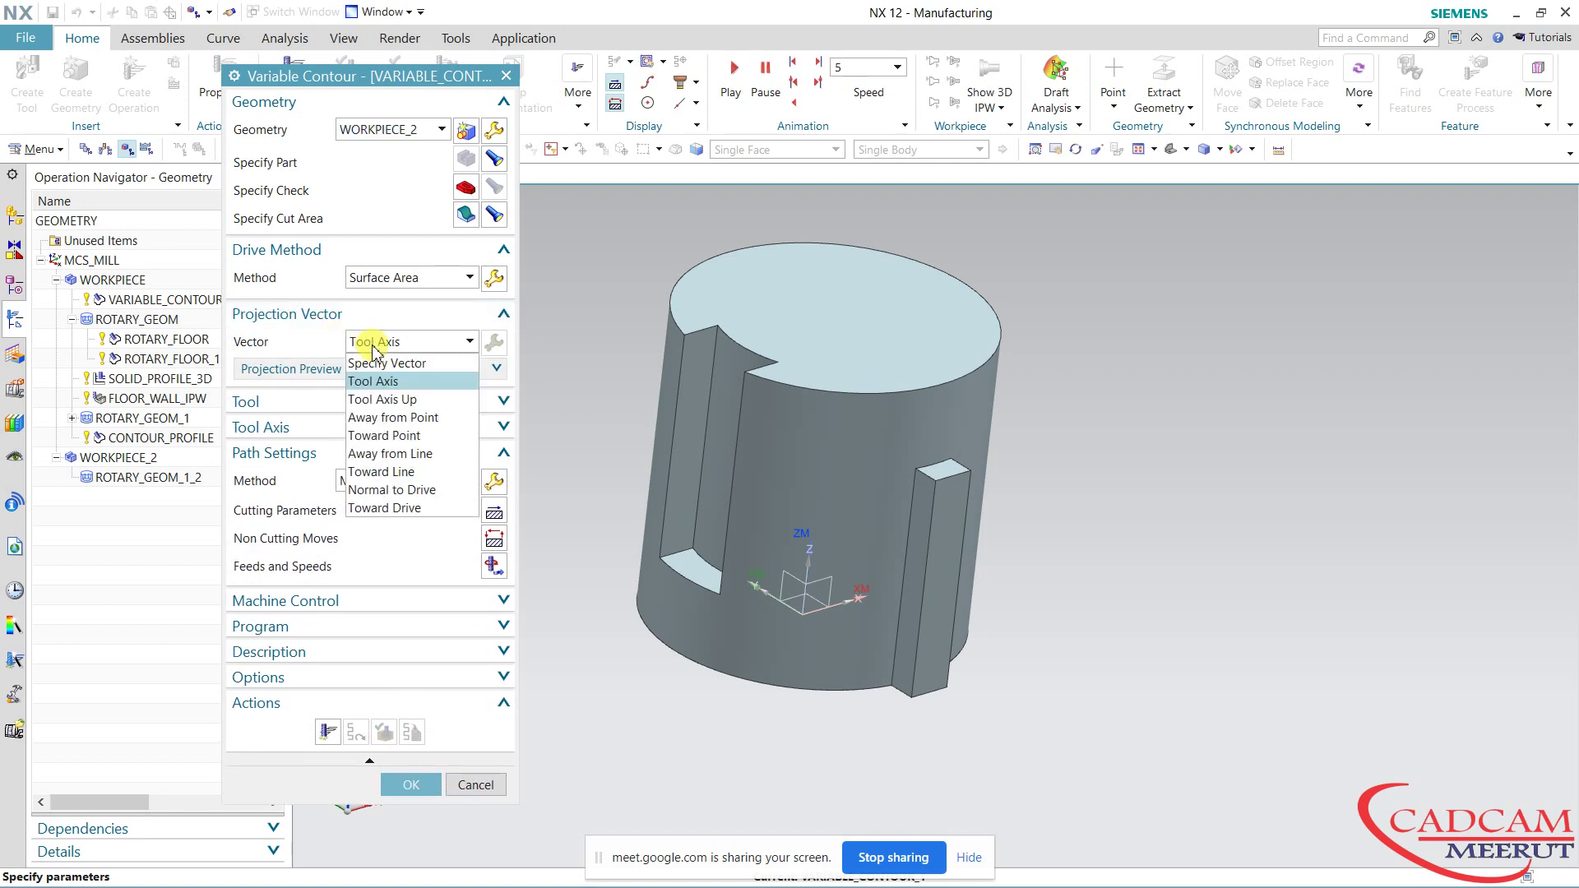
{"action": "left_click", "coordinate": [413, 491]}
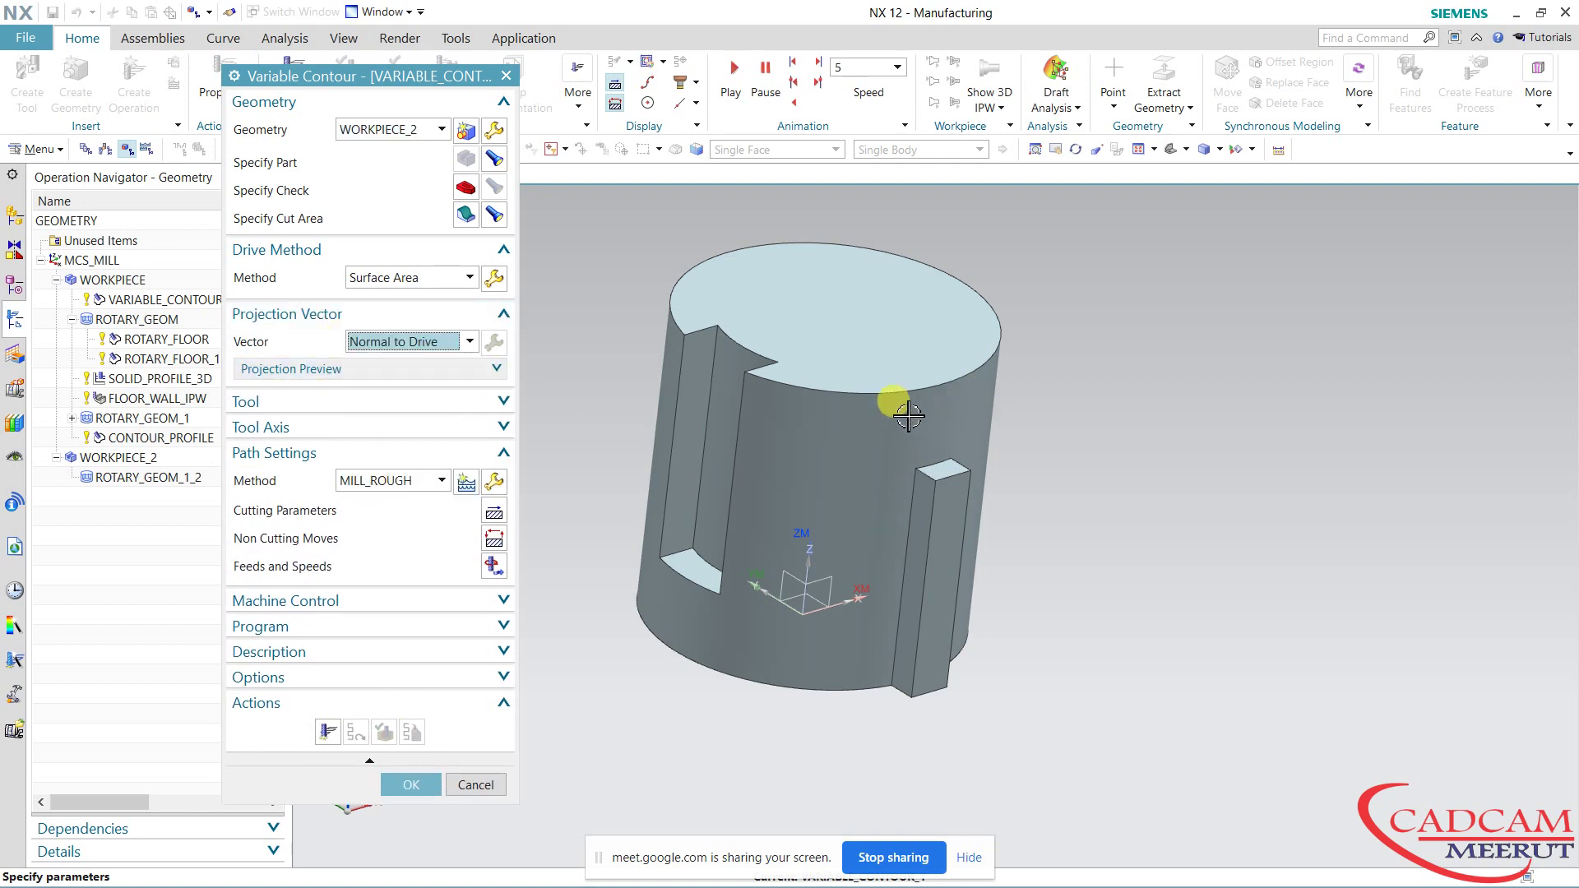
{"action": "left_click", "coordinate": [379, 428]}
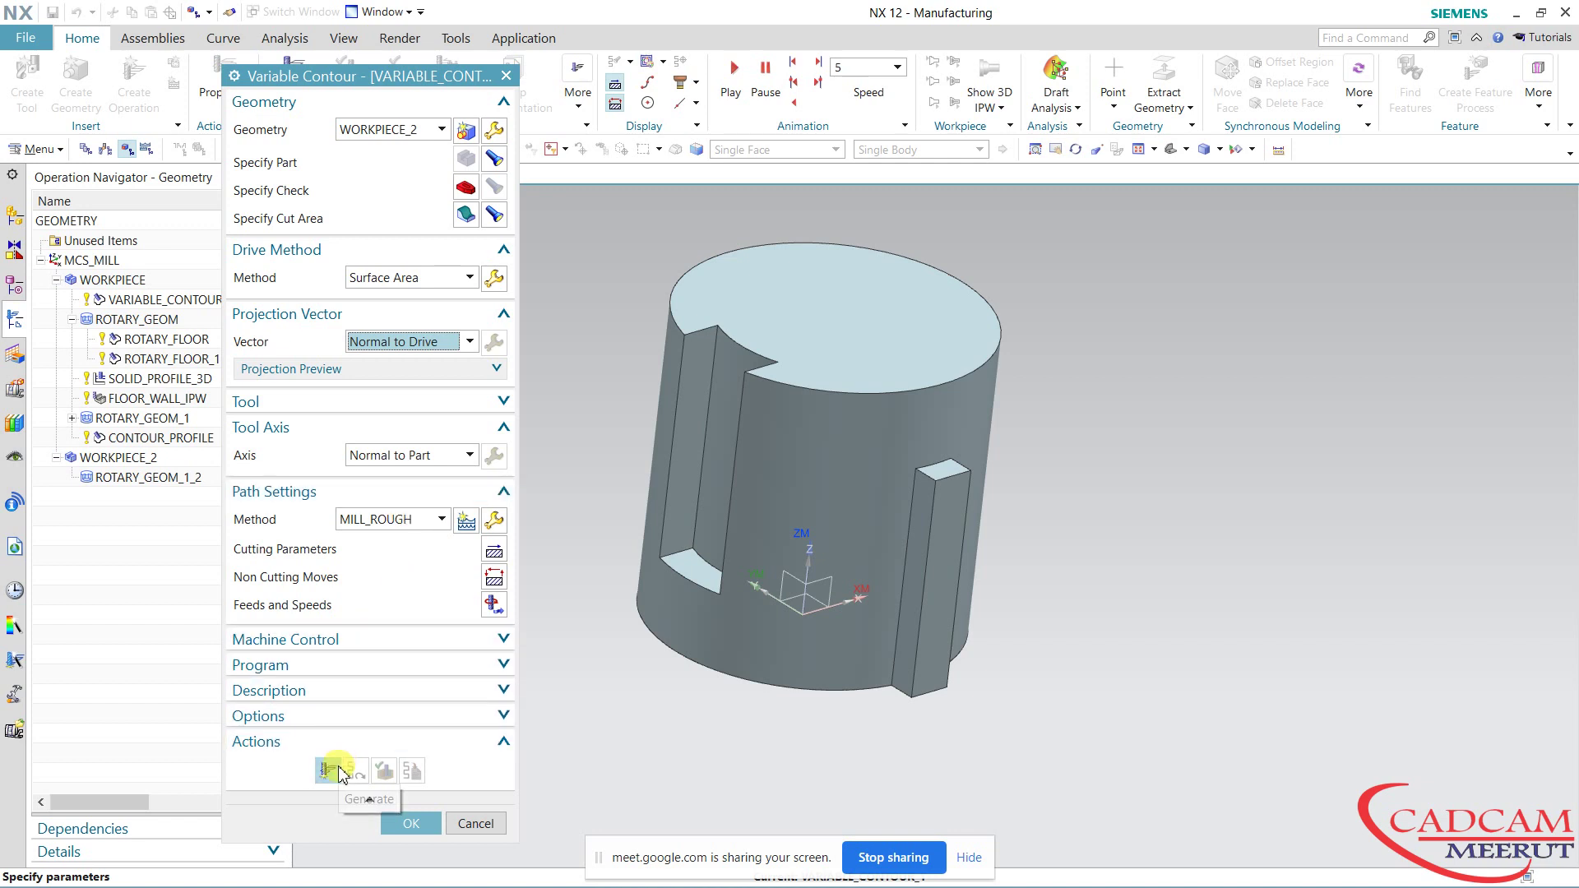
{"action": "left_click", "coordinate": [328, 770]}
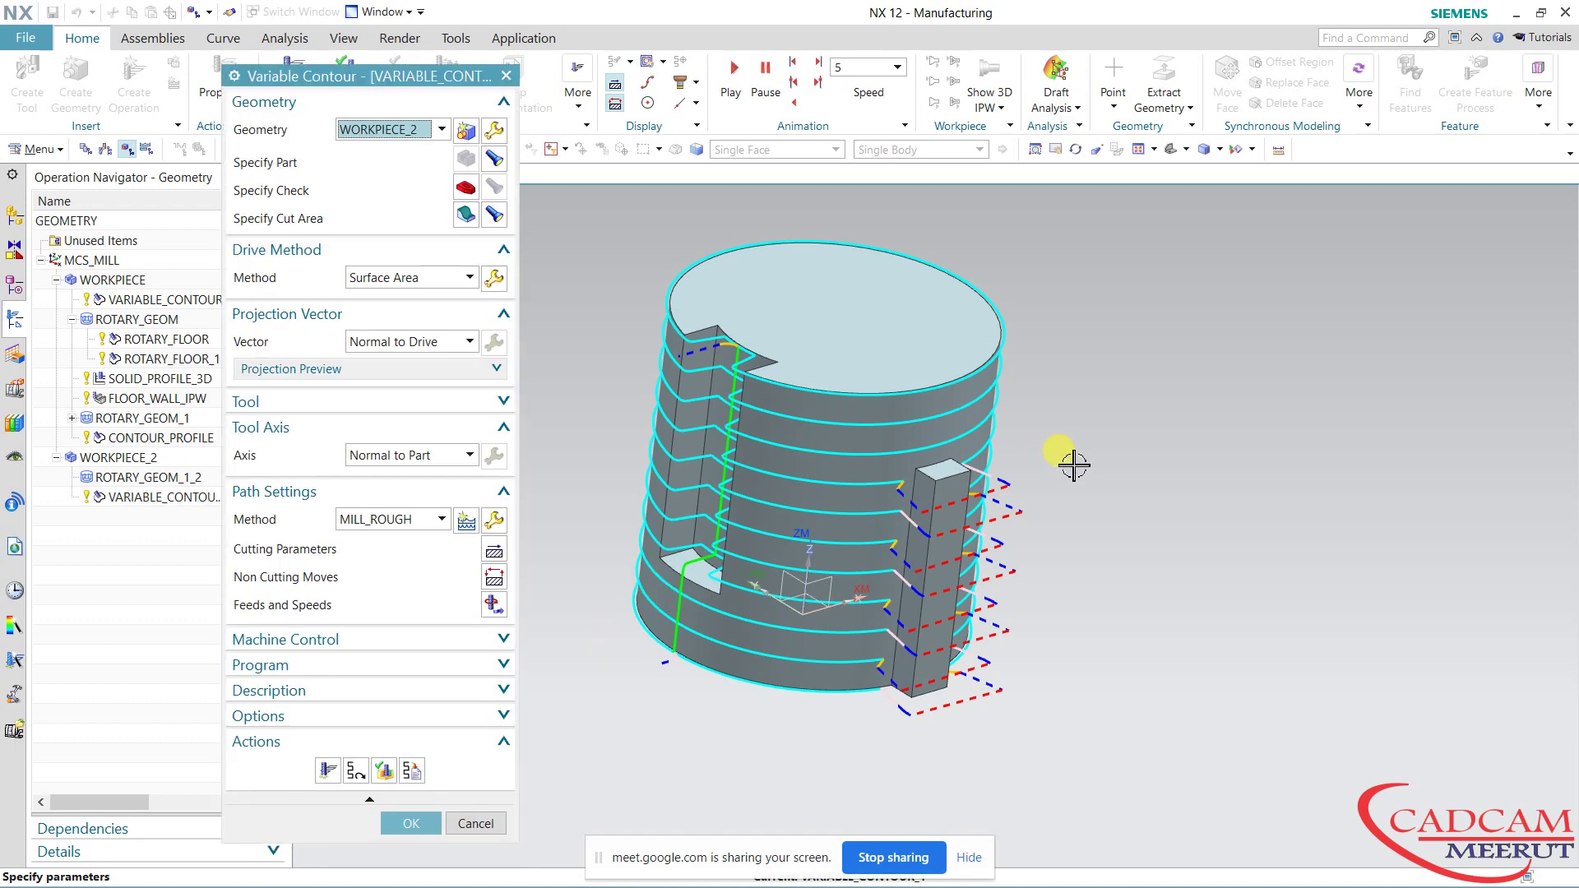
Replay the Variable Contour toolpath's 123 motions in Verify, then close the playback.
{"action": "middle_click_drag", "start_coordinate": [1069, 458], "coordinate": [924, 434]}
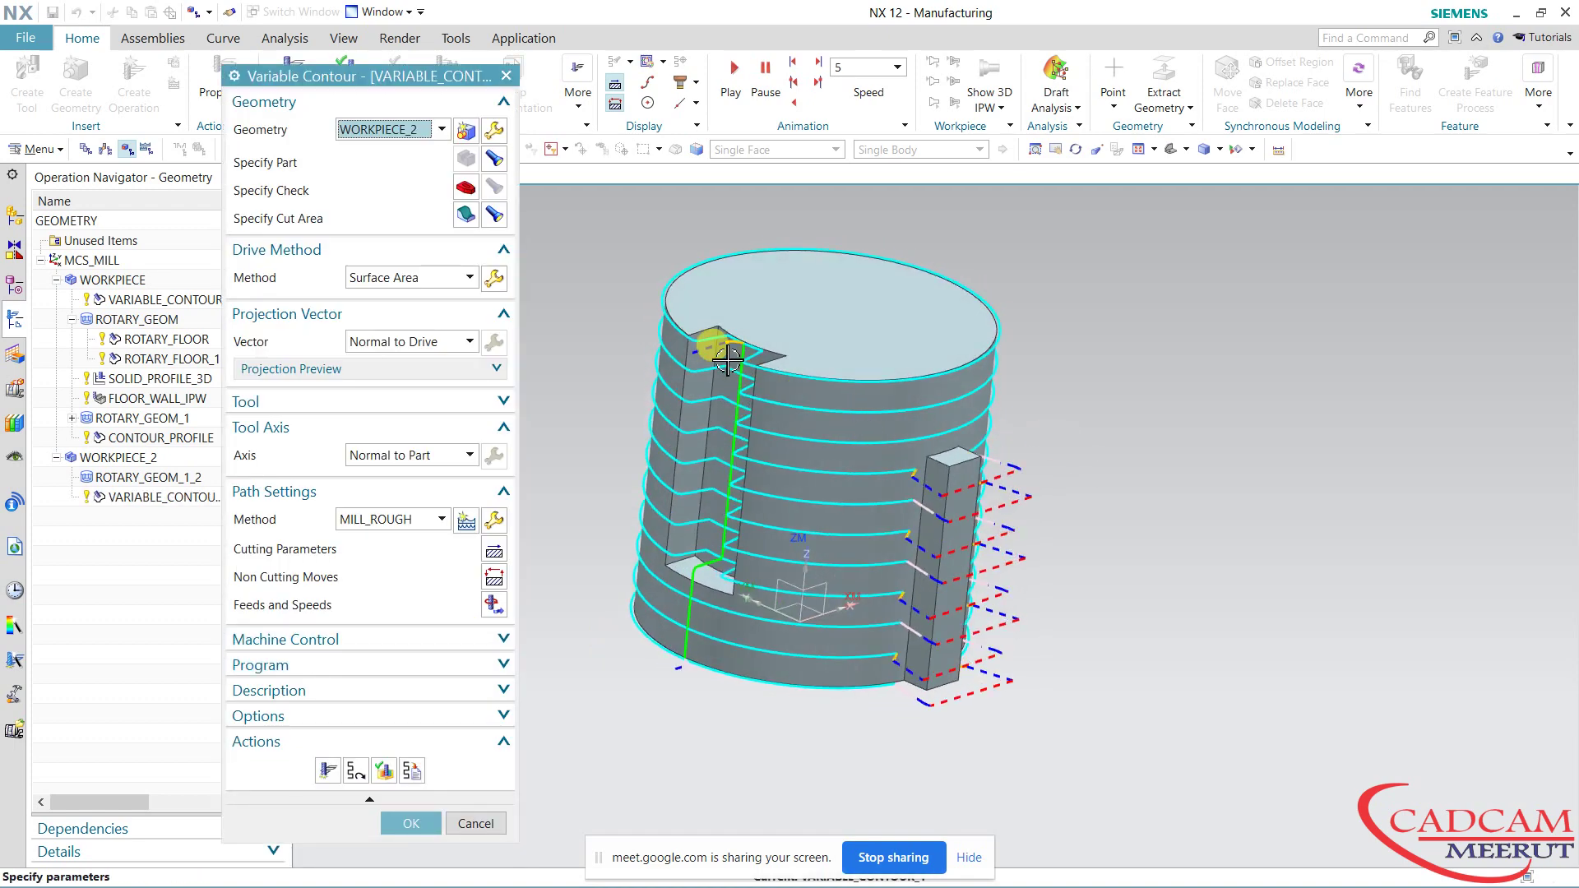
{"action": "mouse_move", "coordinate": [724, 503]}
{"action": "middle_mouse_down"}
{"action": "mouse_move", "coordinate": [743, 497]}
{"action": "mouse_move", "coordinate": [723, 504]}
{"action": "mouse_move", "coordinate": [734, 512]}
{"action": "mouse_move", "coordinate": [723, 493]}
{"action": "mouse_move", "coordinate": [818, 434]}
{"action": "middle_mouse_up"}
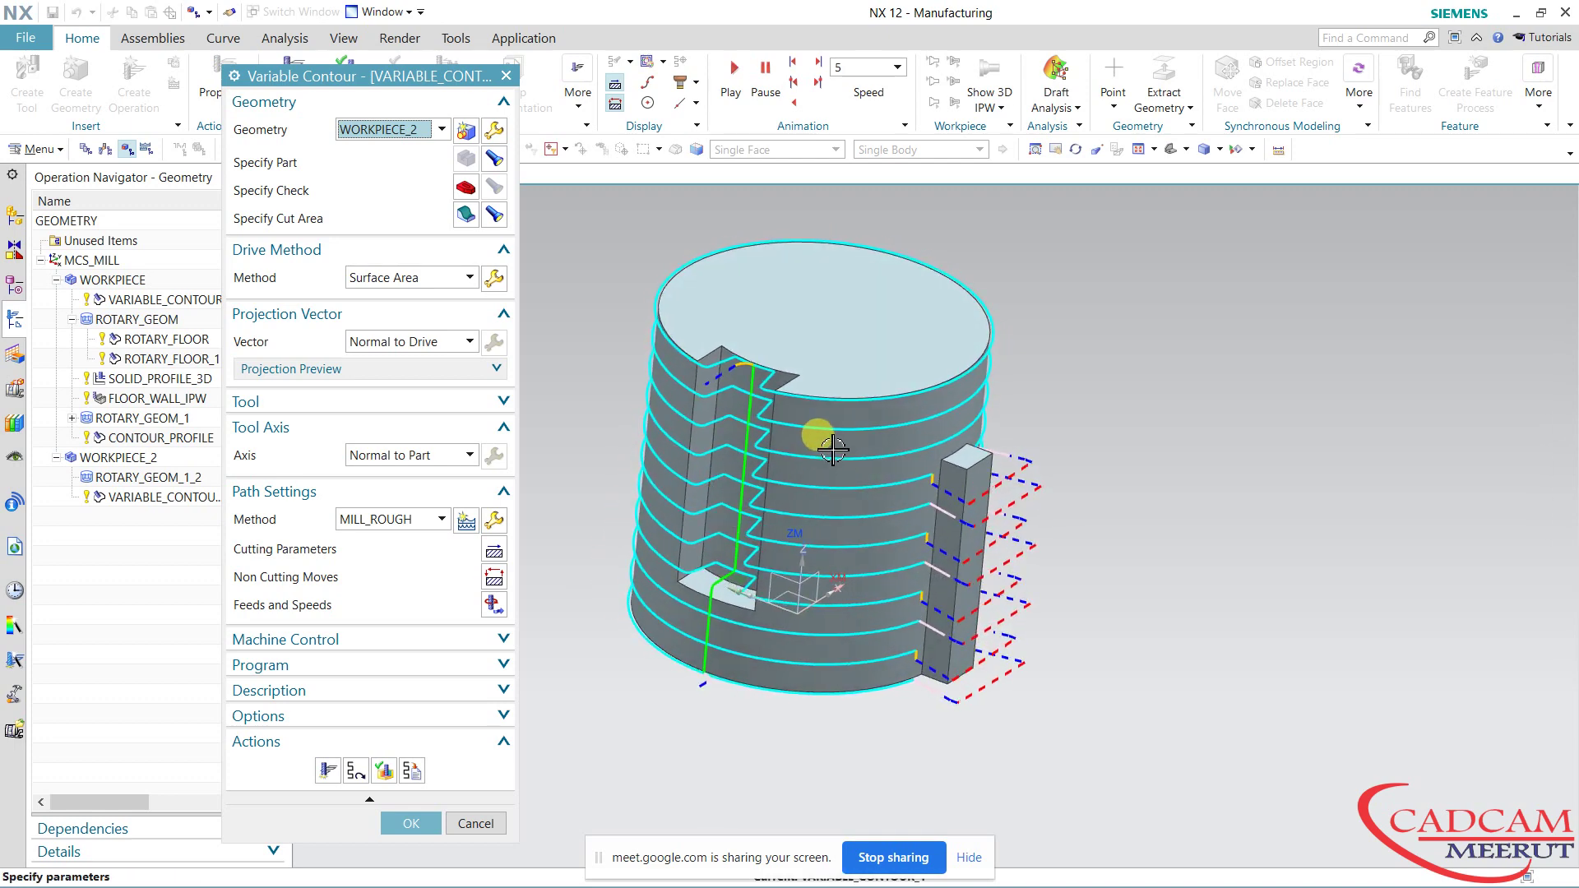
{"action": "left_click", "coordinate": [386, 771]}
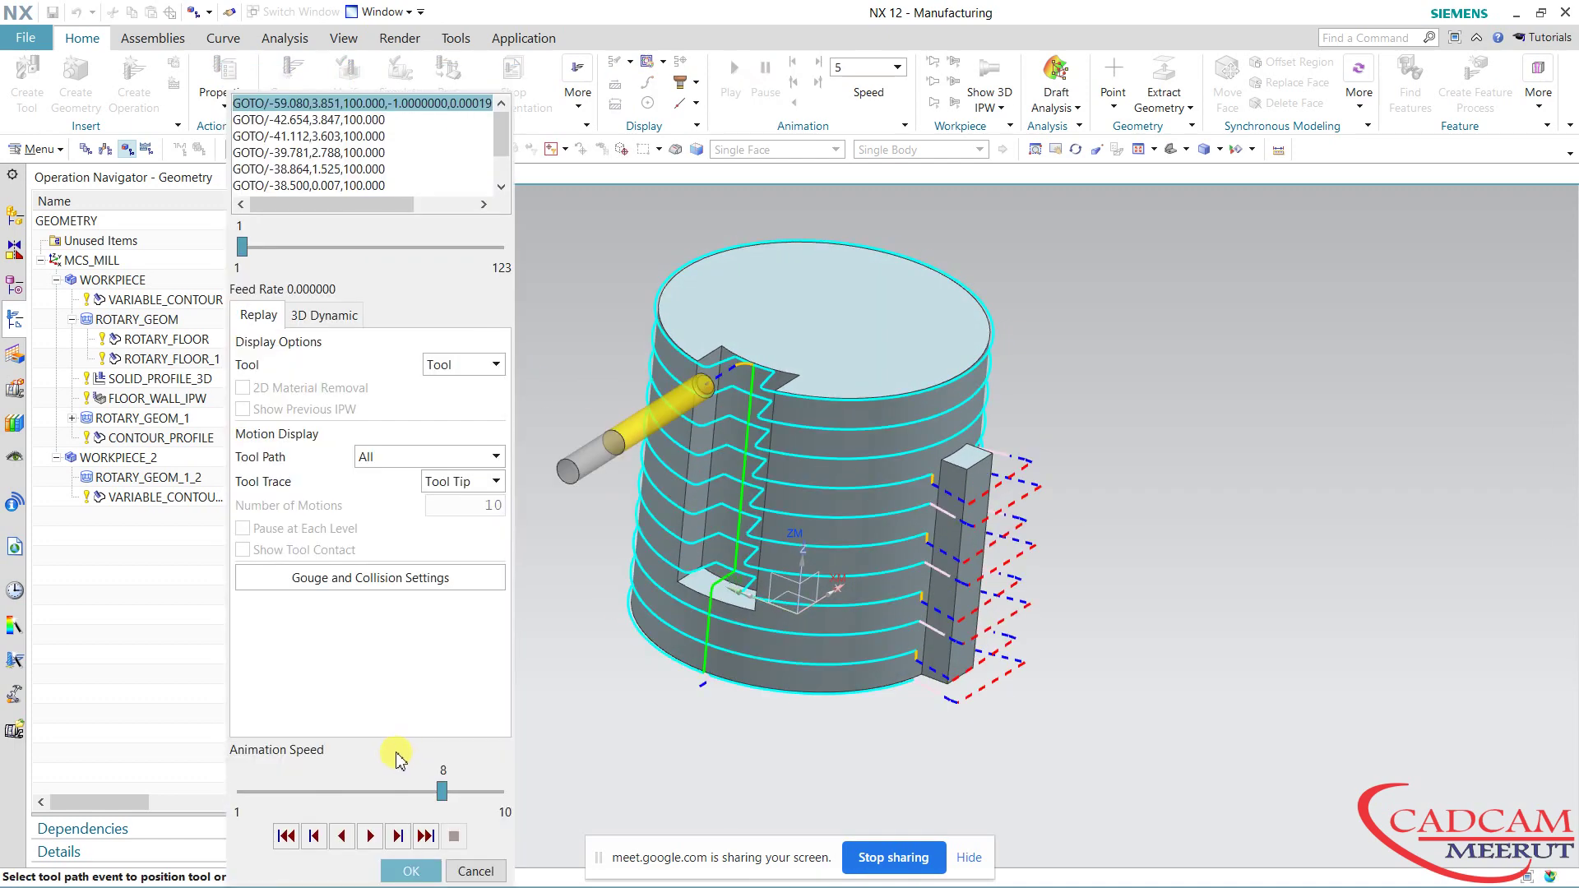
{"action": "middle_click_drag", "start_coordinate": [689, 549], "coordinate": [638, 534]}
{"action": "left_click", "coordinate": [373, 836]}
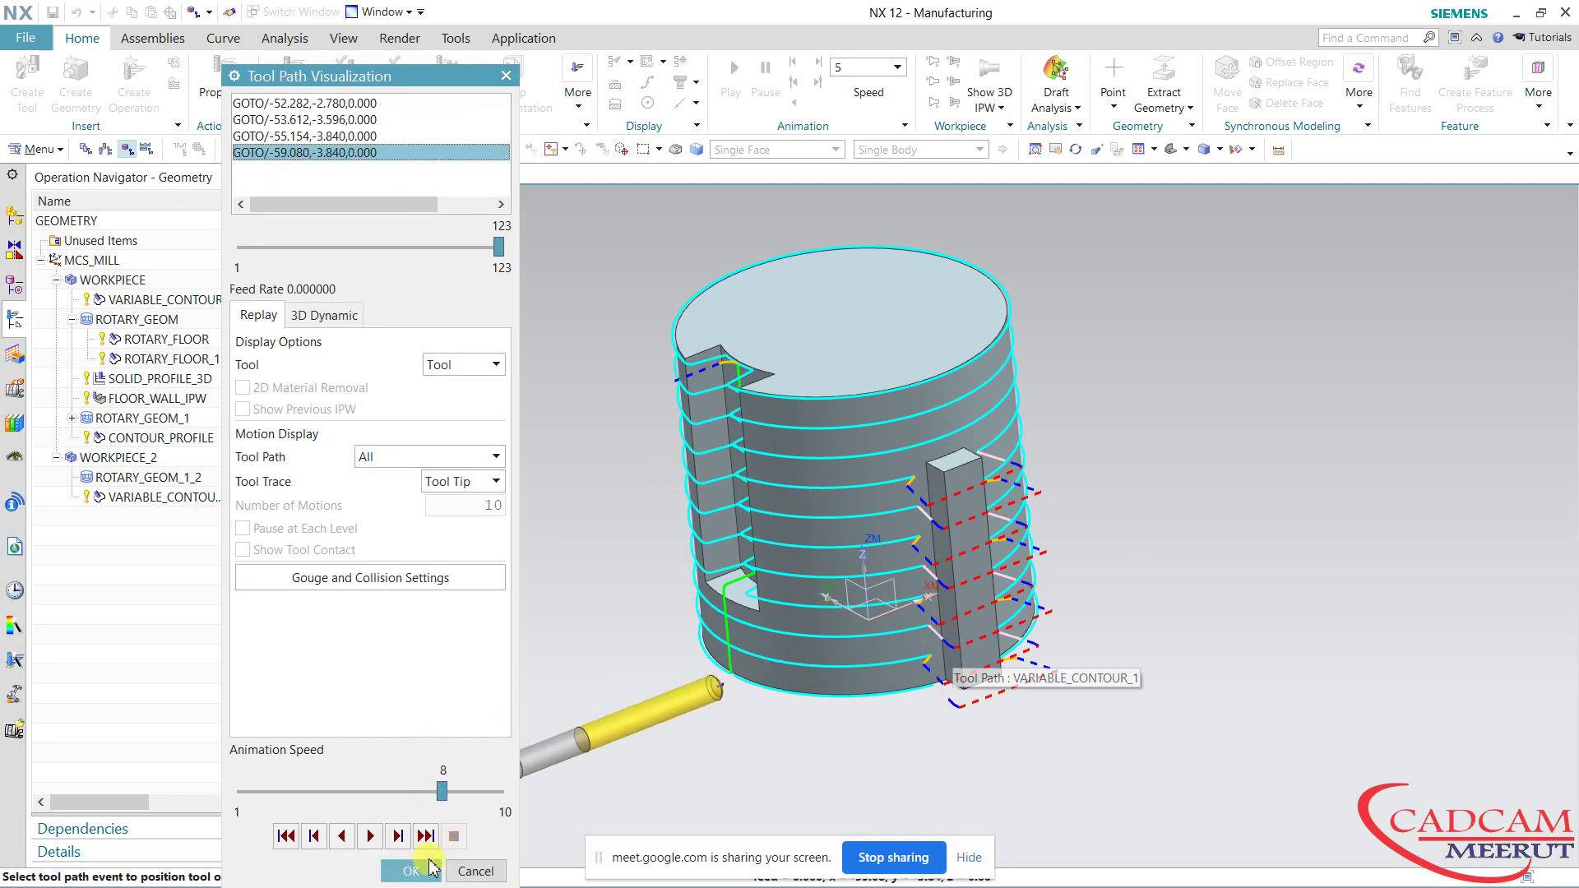
{"action": "left_click", "coordinate": [411, 871]}
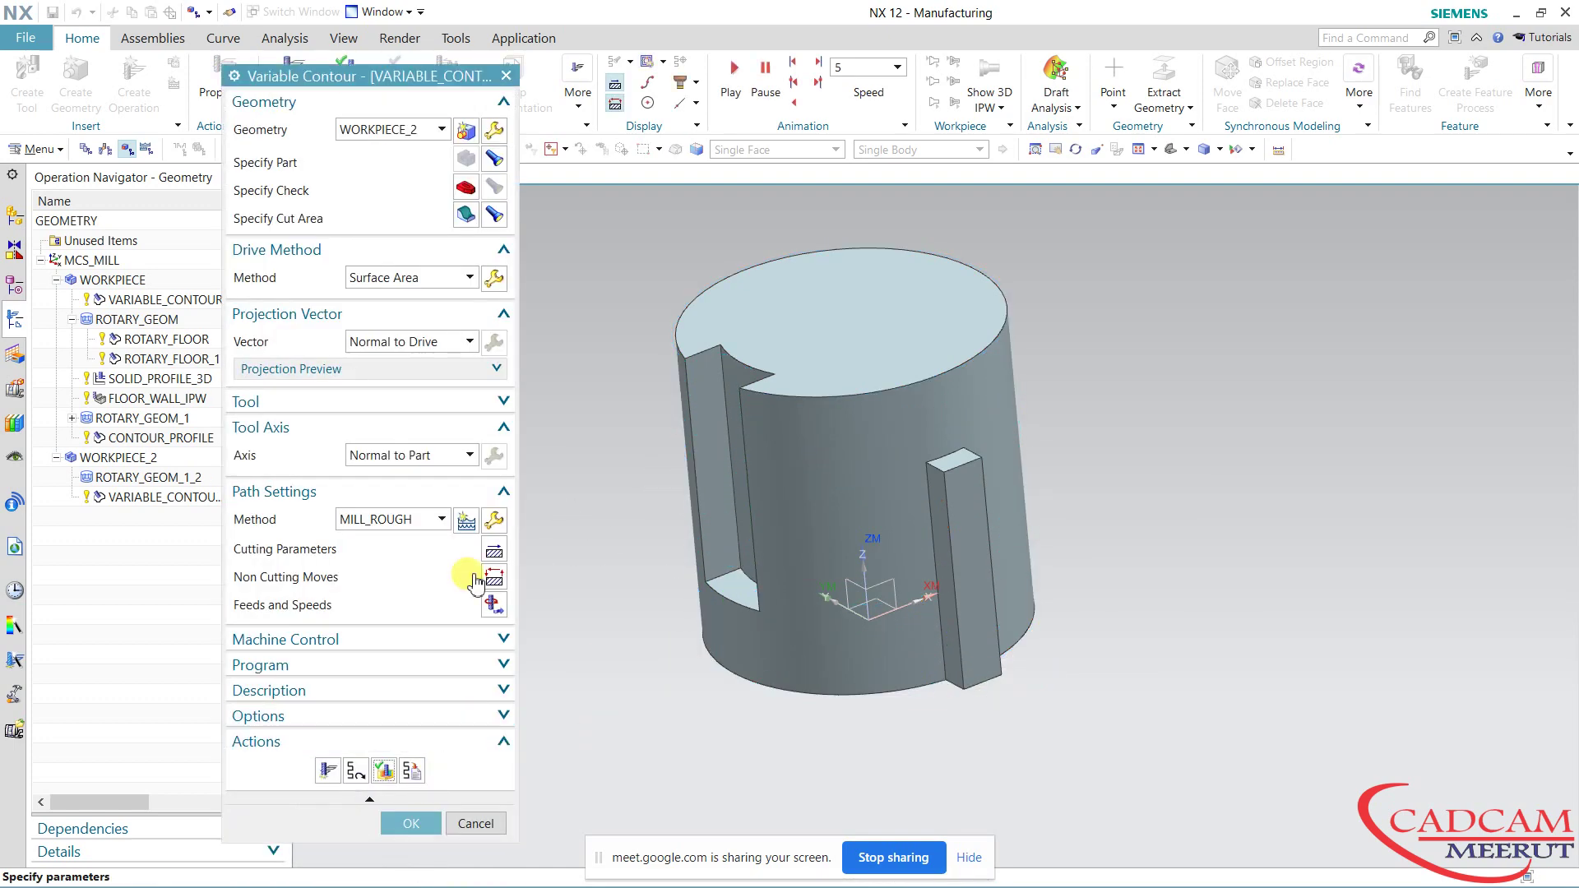
Change the Surface Area drive to 35 Zig Zag stepovers and regenerate the toolpath.
{"action": "left_click", "coordinate": [497, 279]}
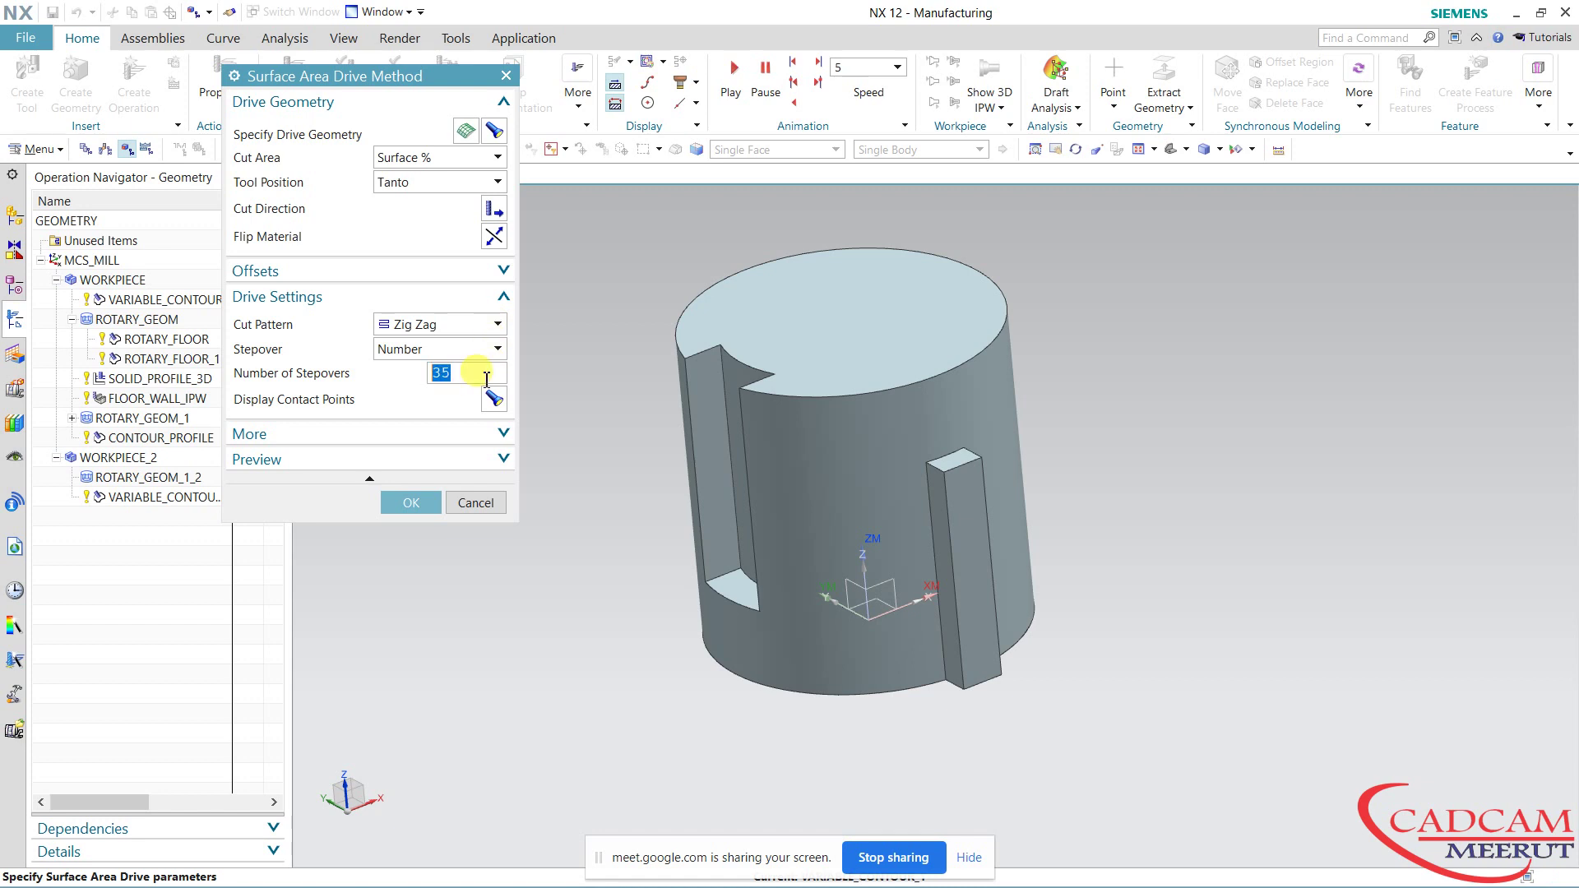
{"action": "left_click", "coordinate": [458, 326]}
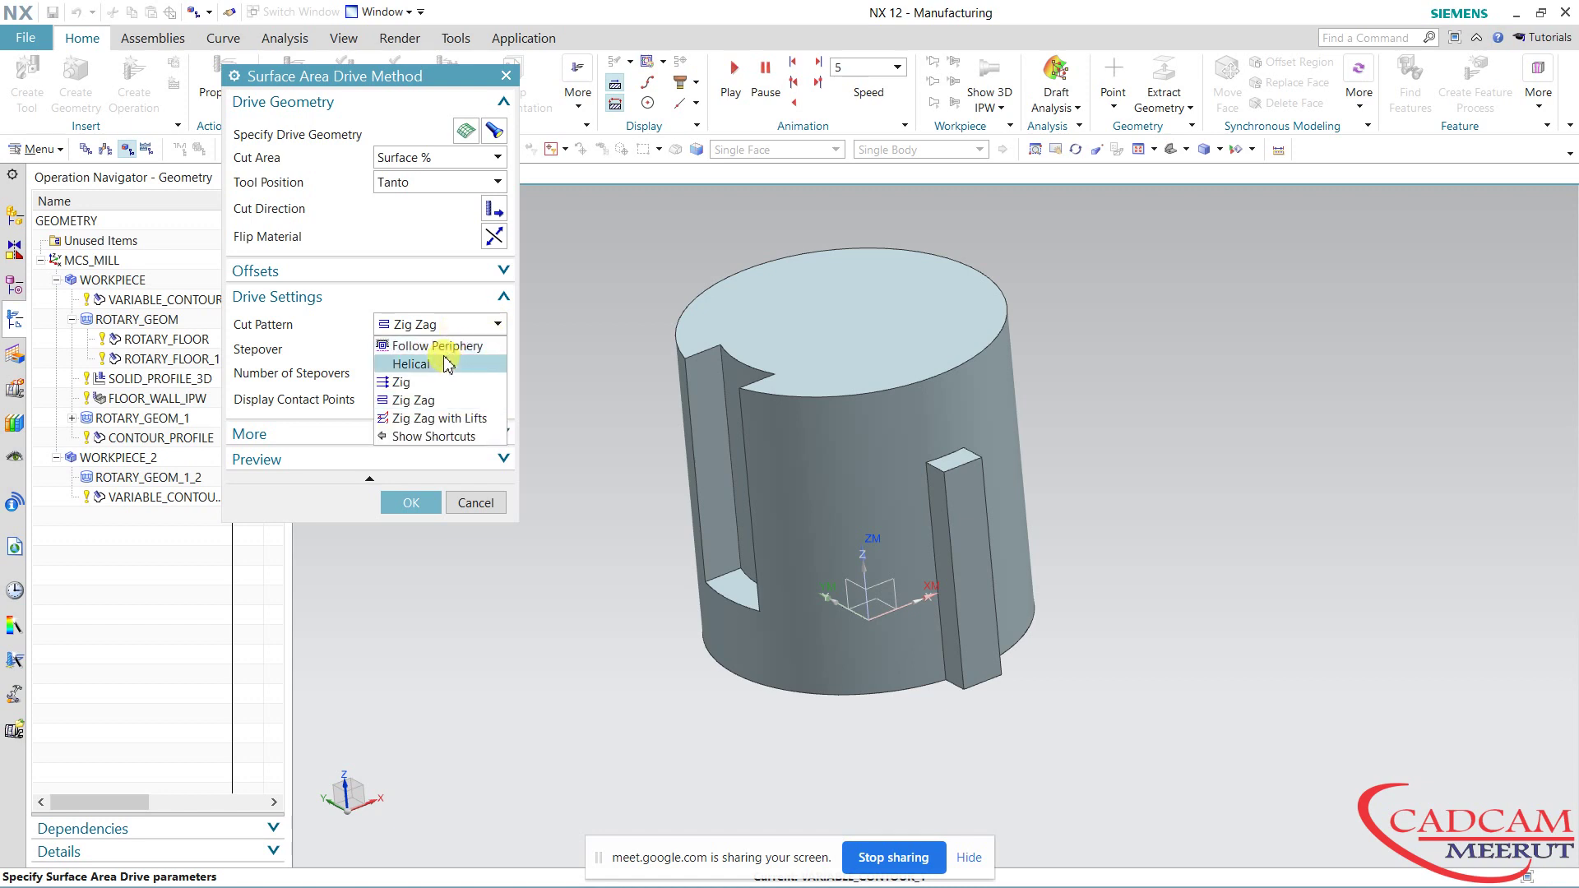
{"action": "left_click", "coordinate": [459, 402]}
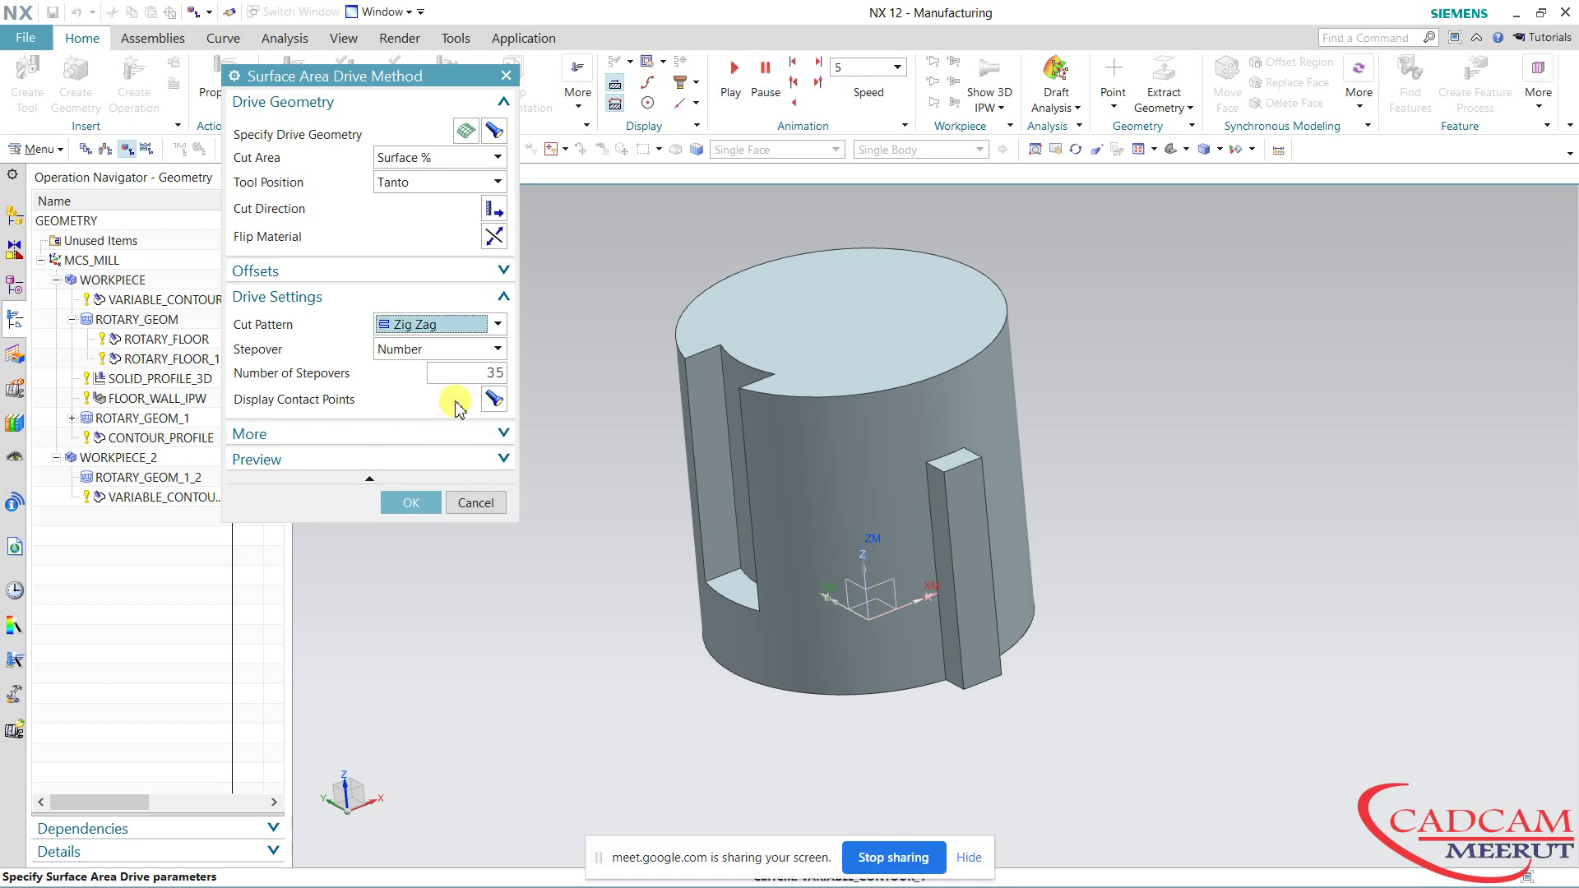
{"action": "left_click", "coordinate": [409, 505]}
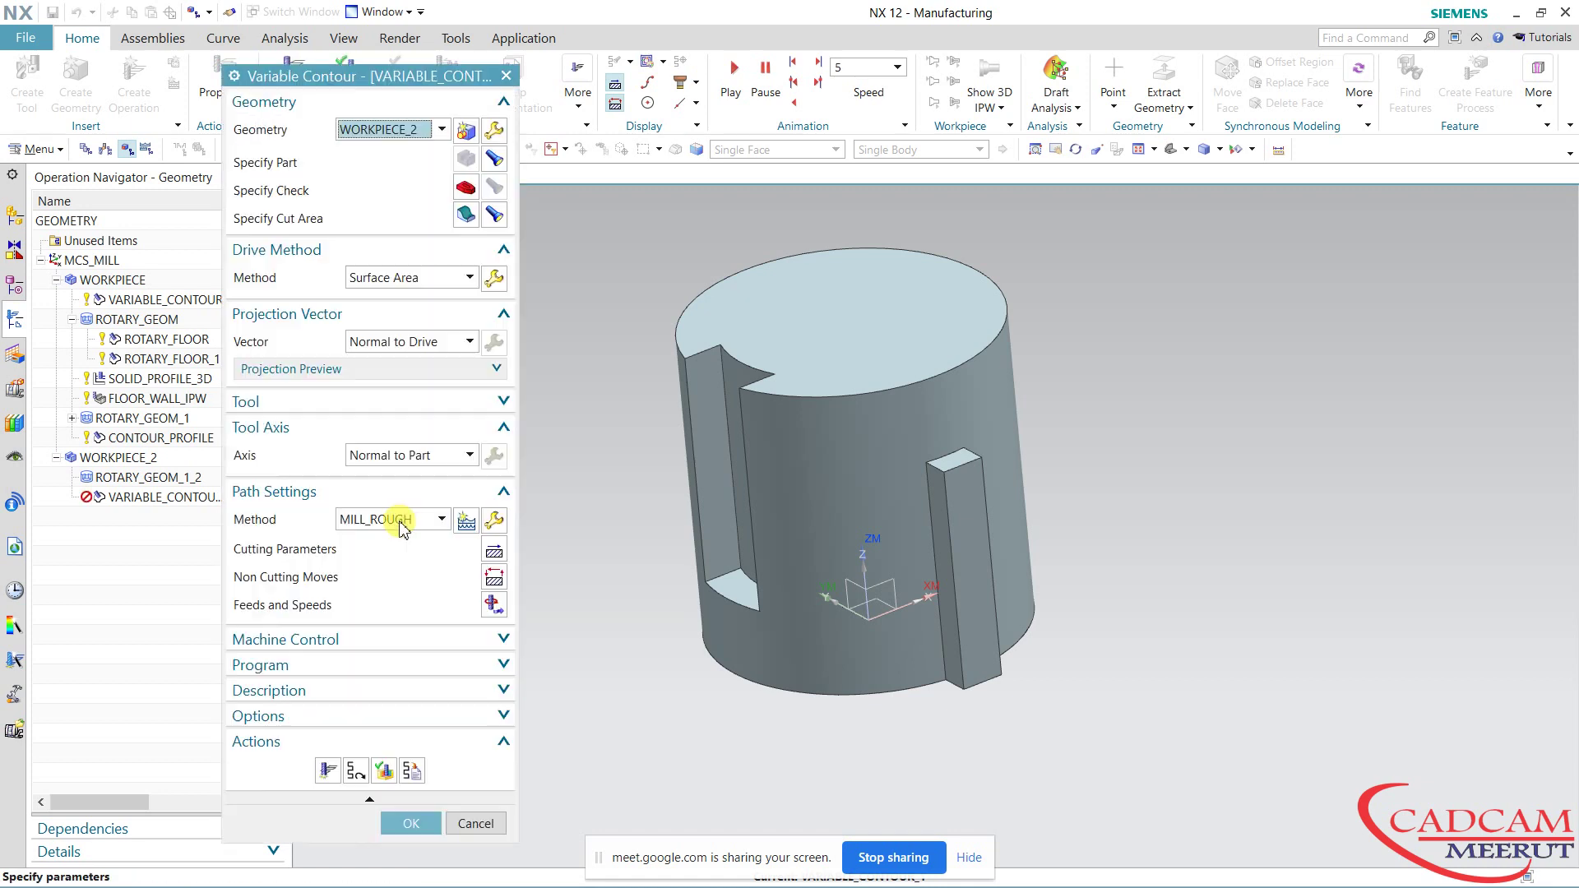
{"action": "left_click", "coordinate": [327, 773]}
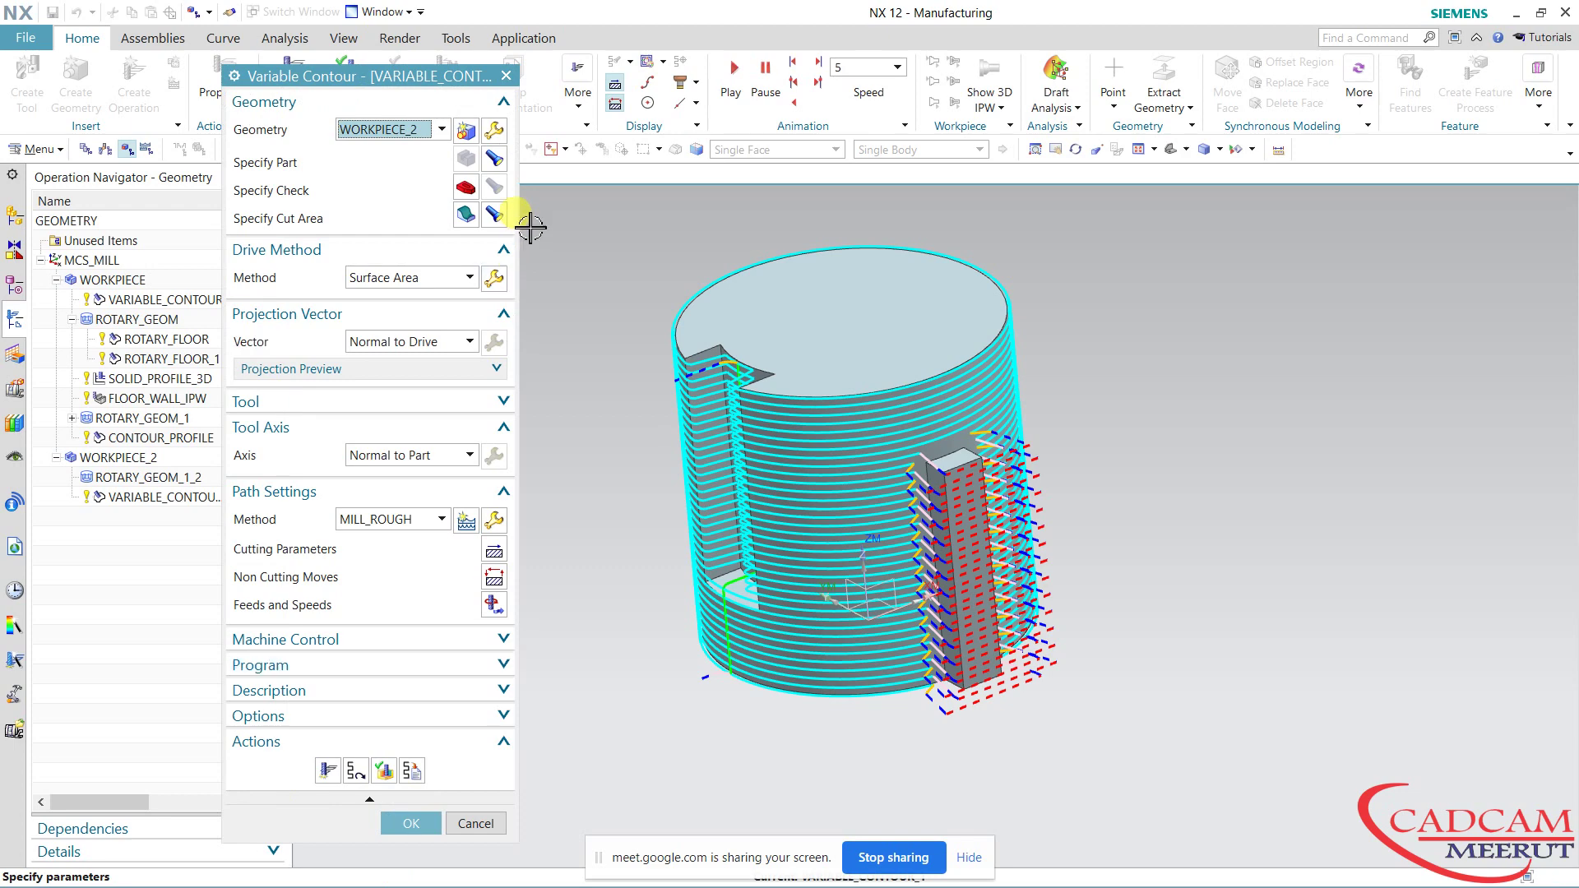
{"action": "mouse_move", "coordinate": [1206, 482]}
{"action": "middle_mouse_down"}
{"action": "mouse_move", "coordinate": [1238, 477]}
{"action": "mouse_move", "coordinate": [1174, 490]}
{"action": "mouse_move", "coordinate": [1156, 472]}
{"action": "middle_mouse_up"}
Run the 3D Dynamic material-removal simulation of all 388 motions at animation speed 9.
{"action": "left_click", "coordinate": [387, 770]}
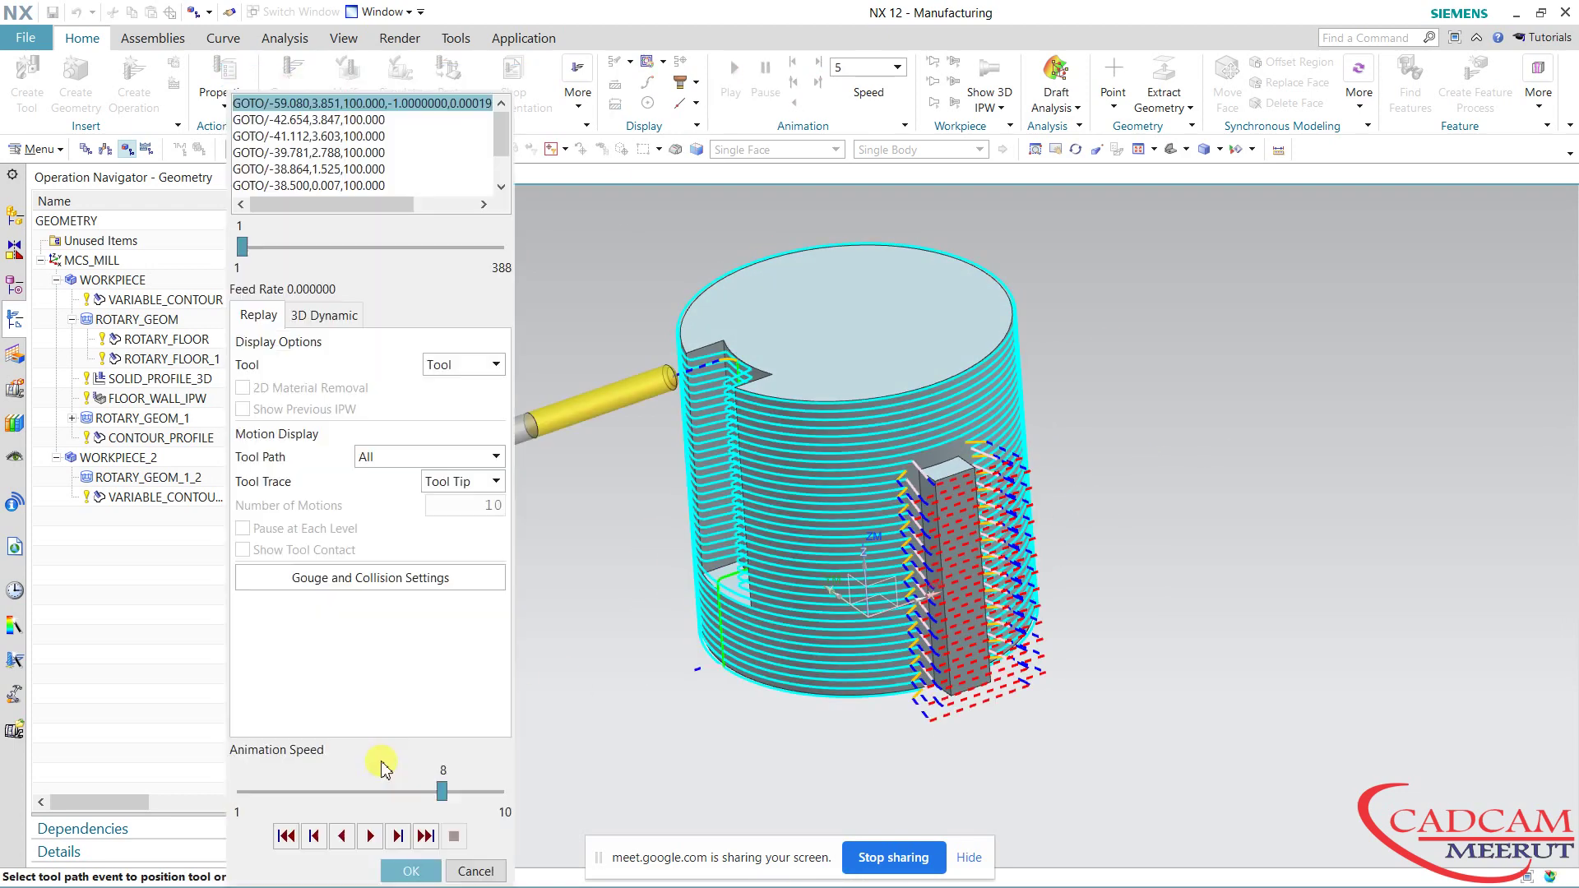
{"action": "left_click", "coordinate": [326, 315]}
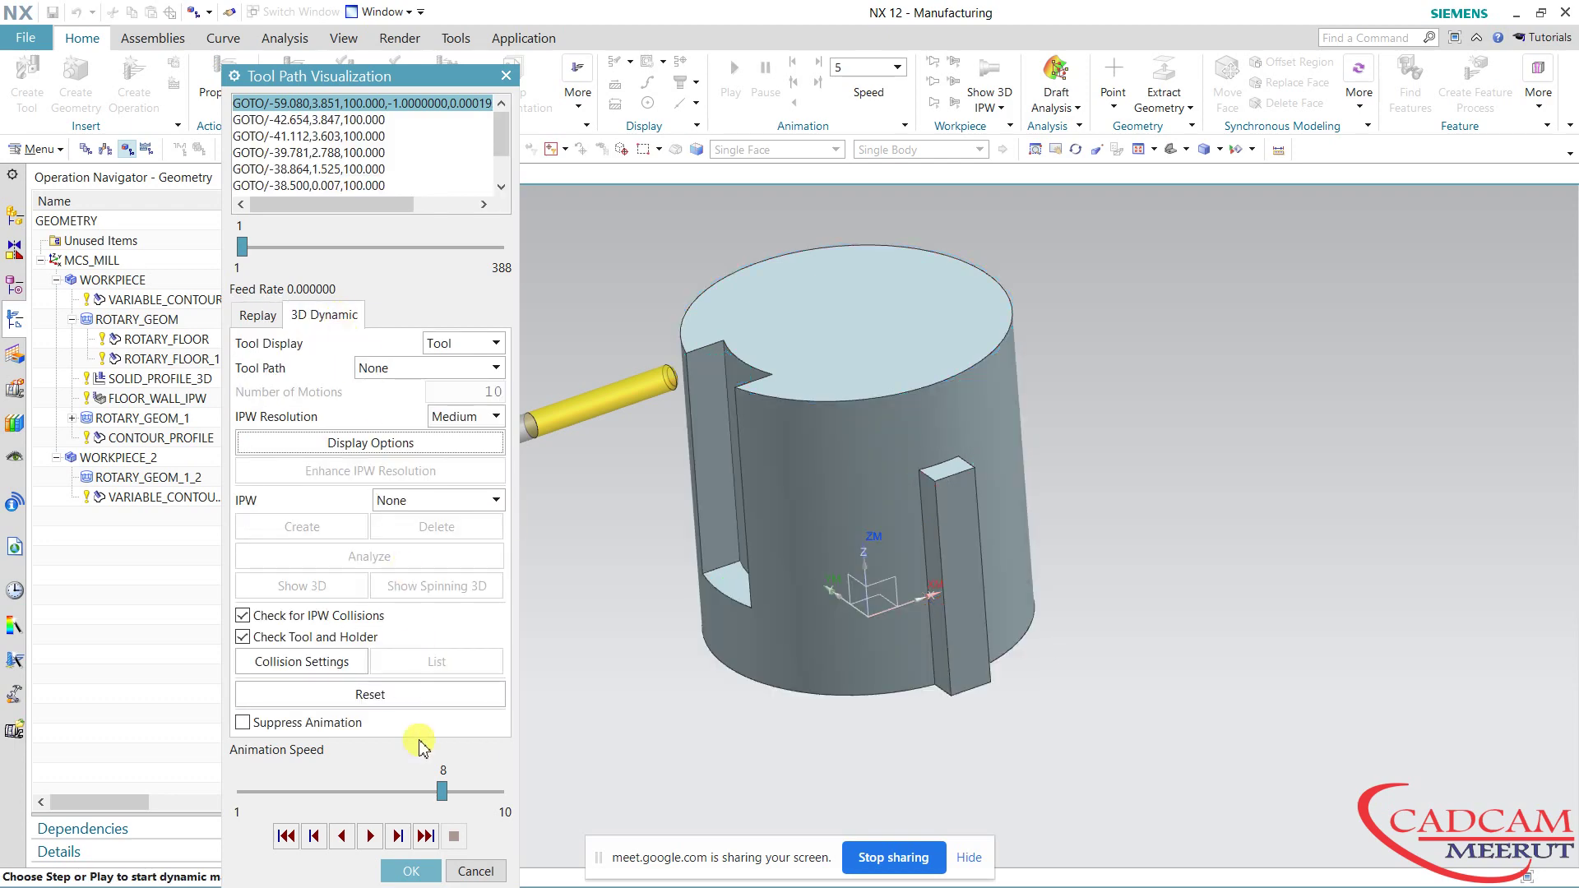
{"action": "left_click", "coordinate": [462, 798]}
{"action": "left_click", "coordinate": [370, 837]}
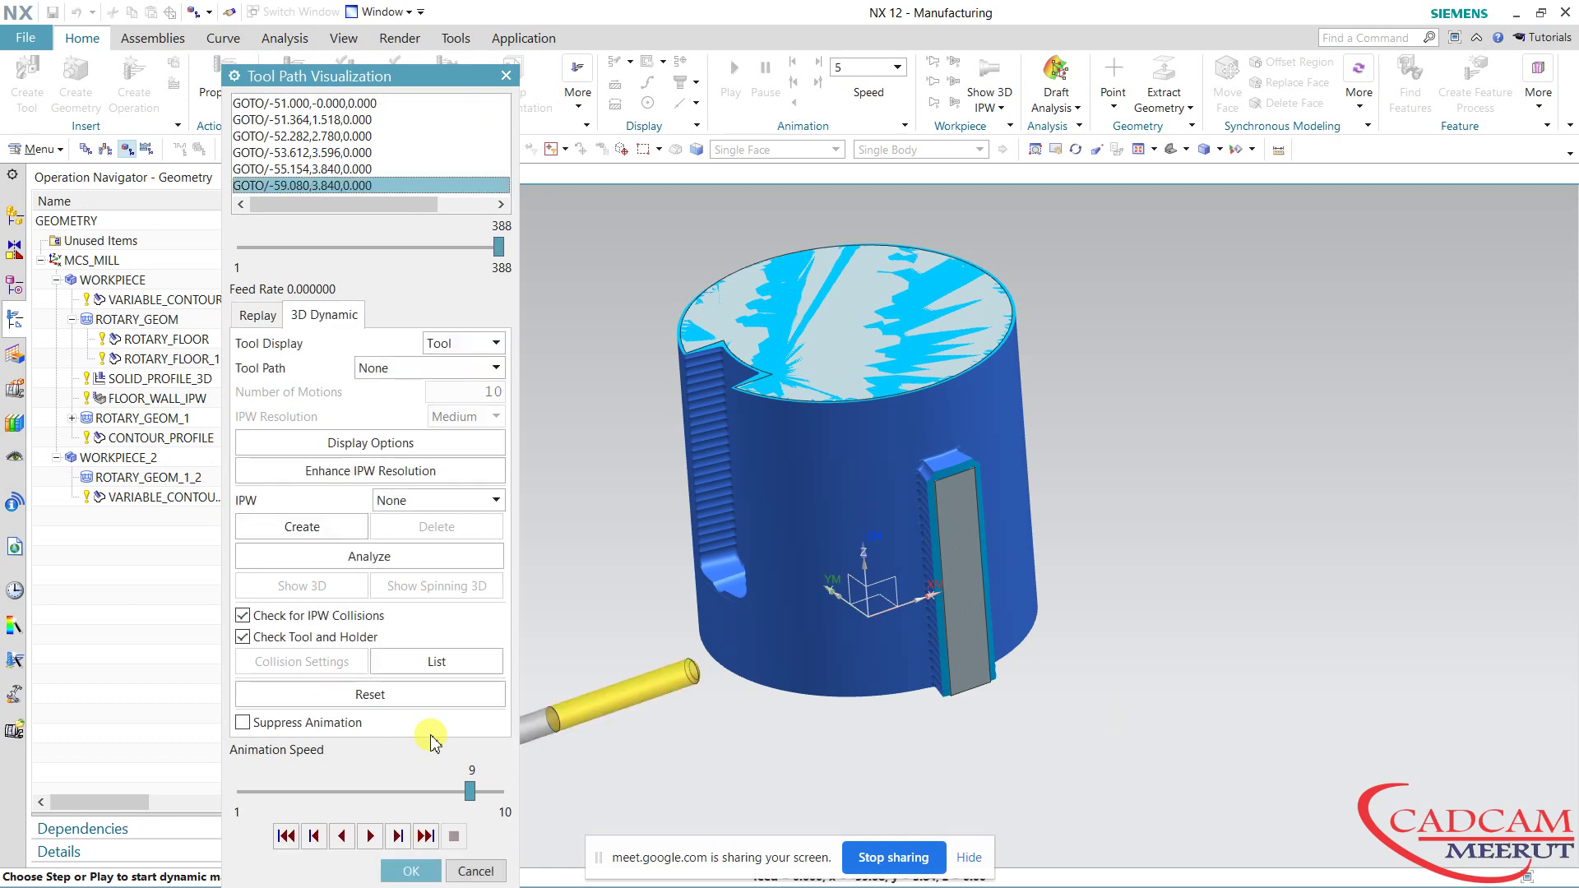
{"action": "left_click", "coordinate": [415, 871]}
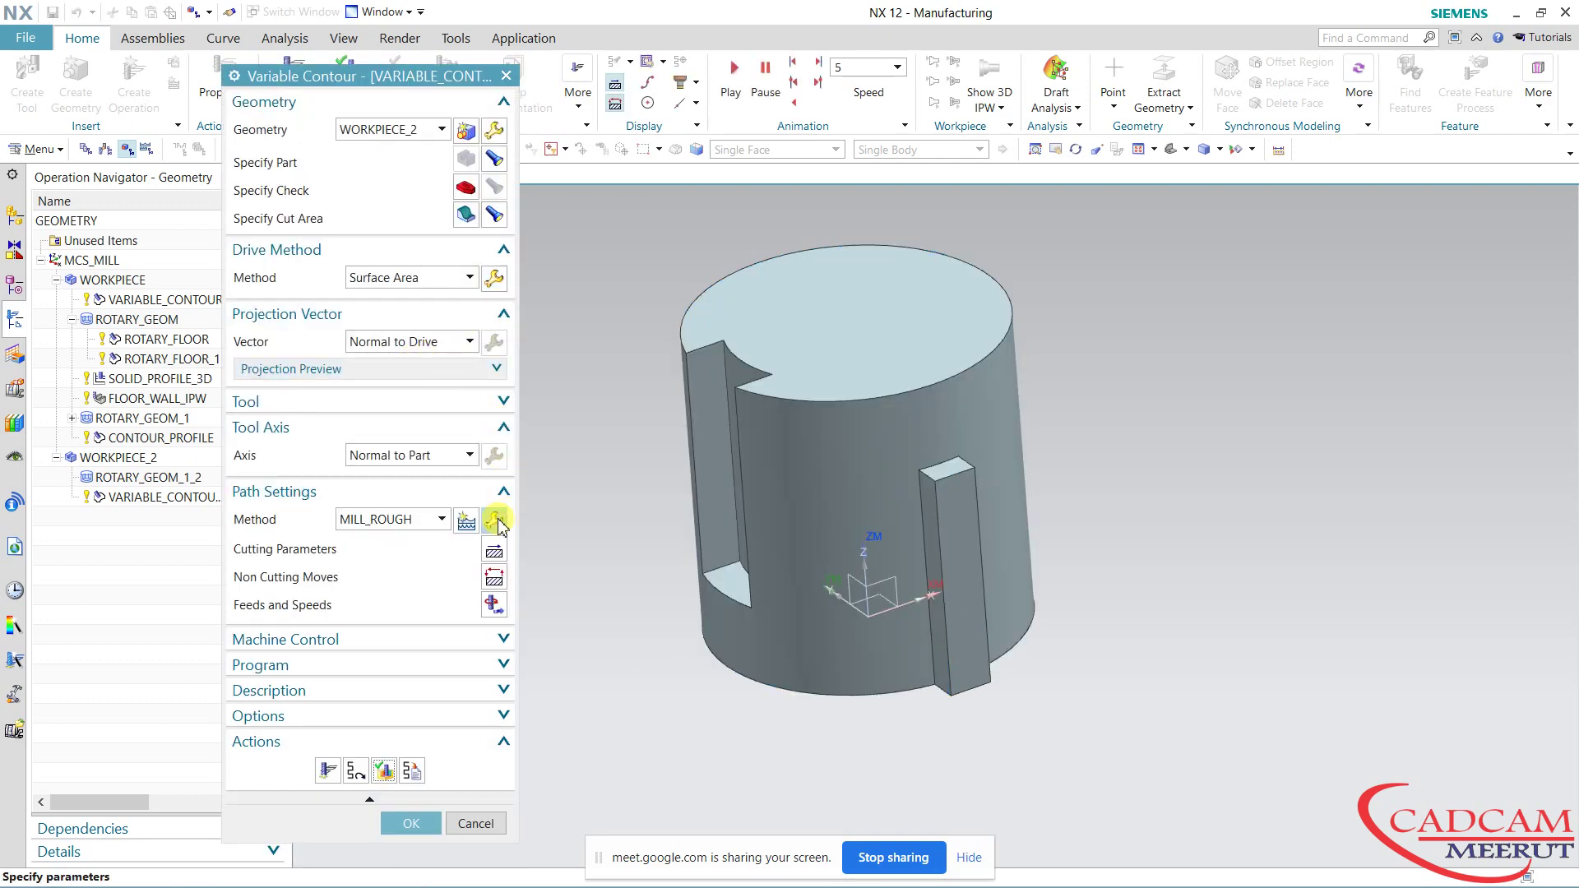
Give MILL_ROUGH 0.2 part stock, then regenerate and accept the variable contour toolpath.
{"action": "left_click", "coordinate": [497, 523]}
{"action": "type", "text": ".2"}
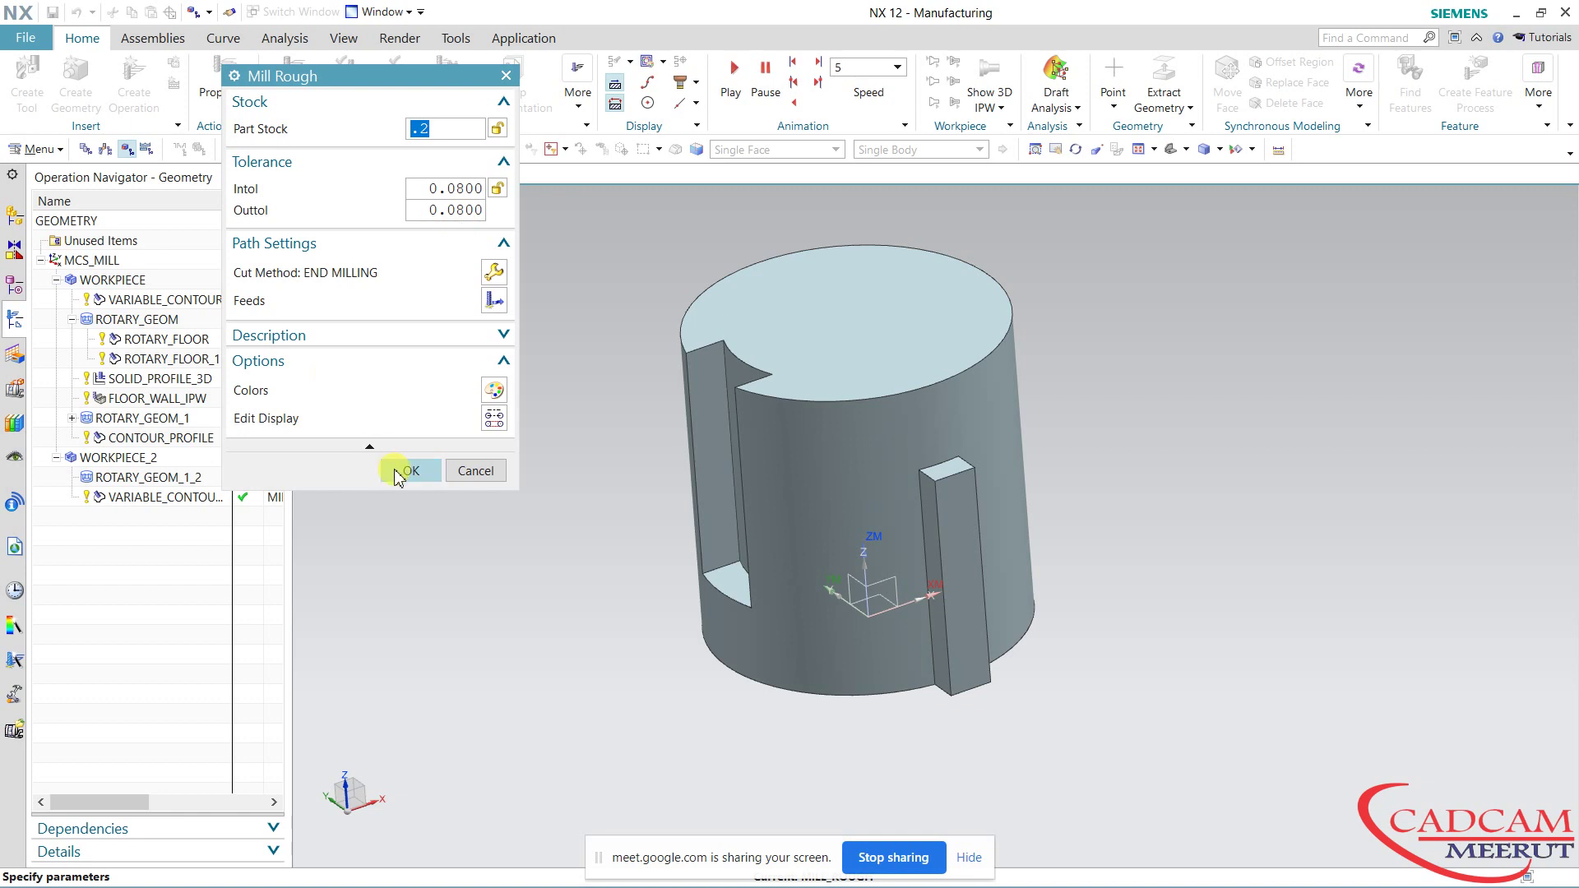
{"action": "left_click", "coordinate": [411, 471]}
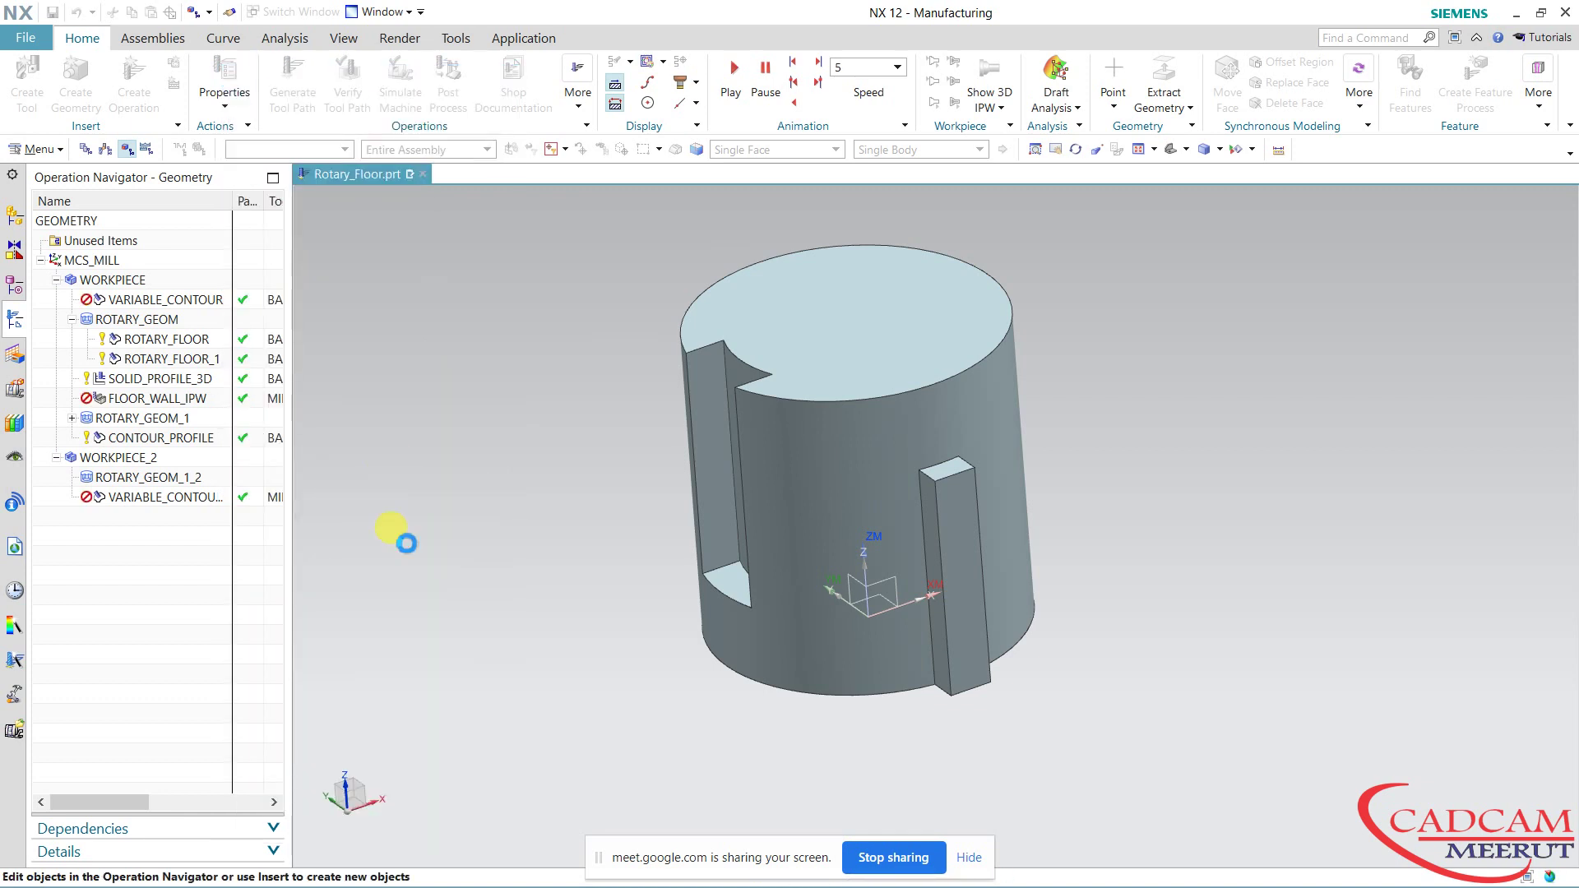
{"action": "left_click", "coordinate": [327, 773]}
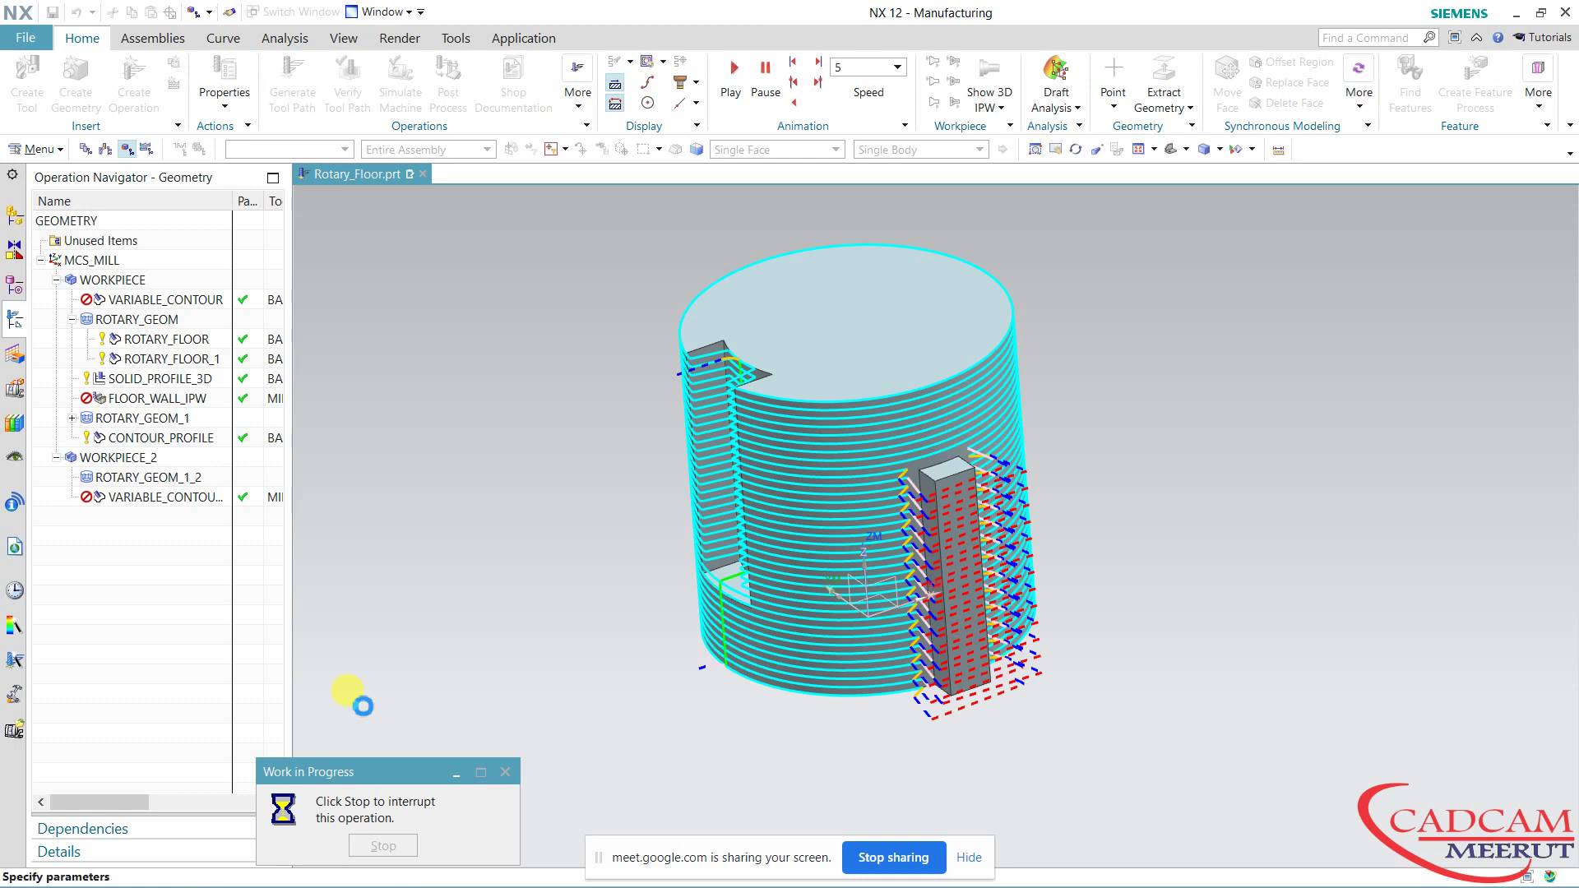
{"action": "left_click", "coordinate": [407, 822]}
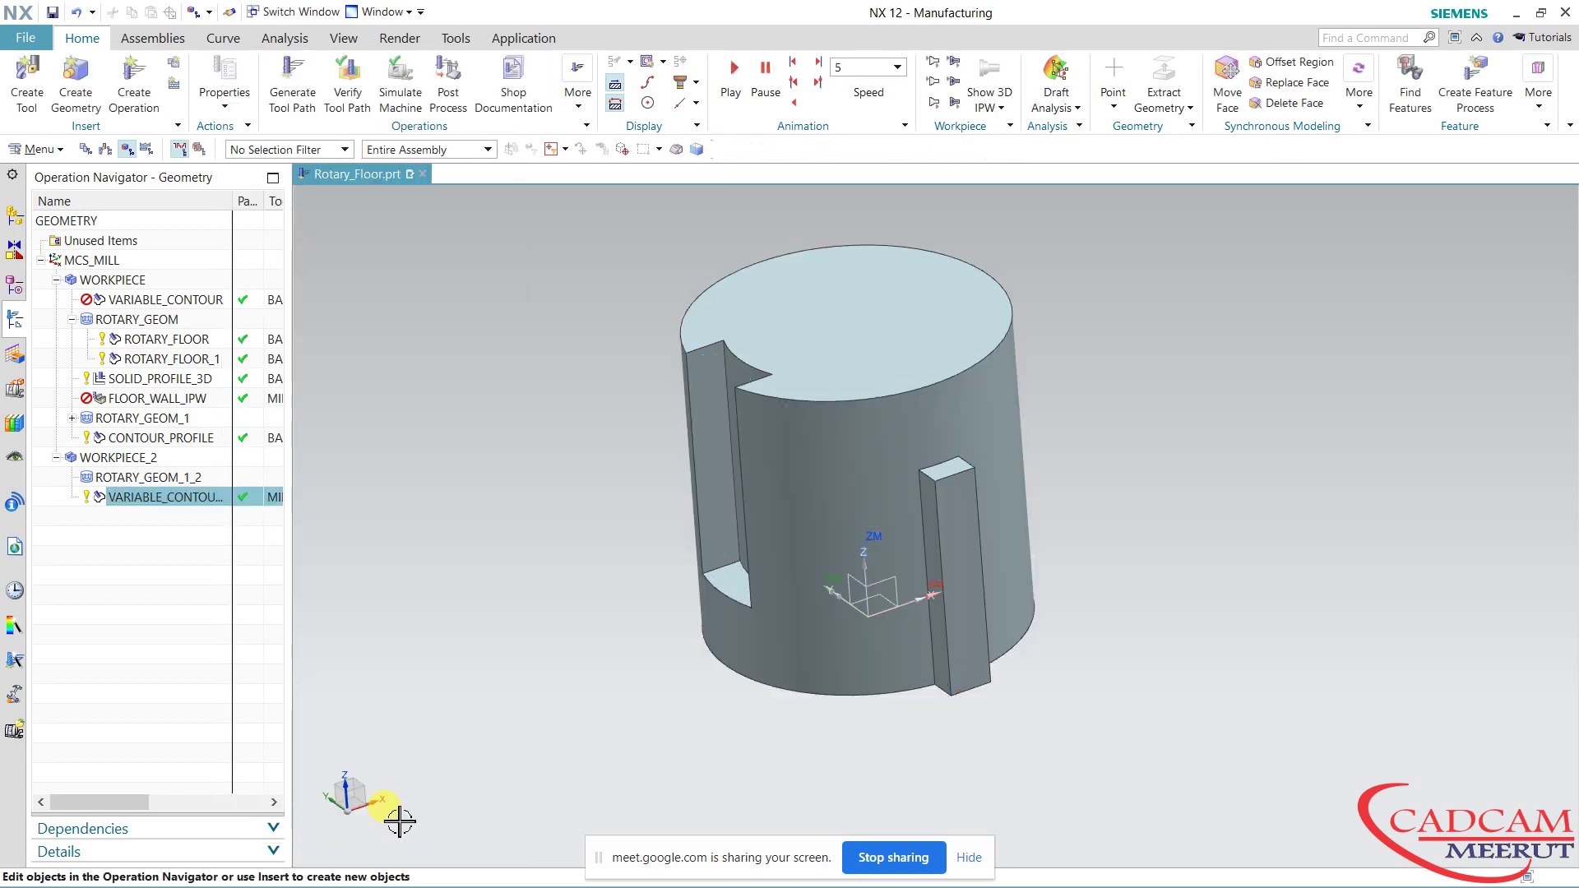
Preview the new variable contour toolpath and select ROTARY_GEOM_1_2 in the navigator.
{"action": "left_click", "coordinate": [151, 540]}
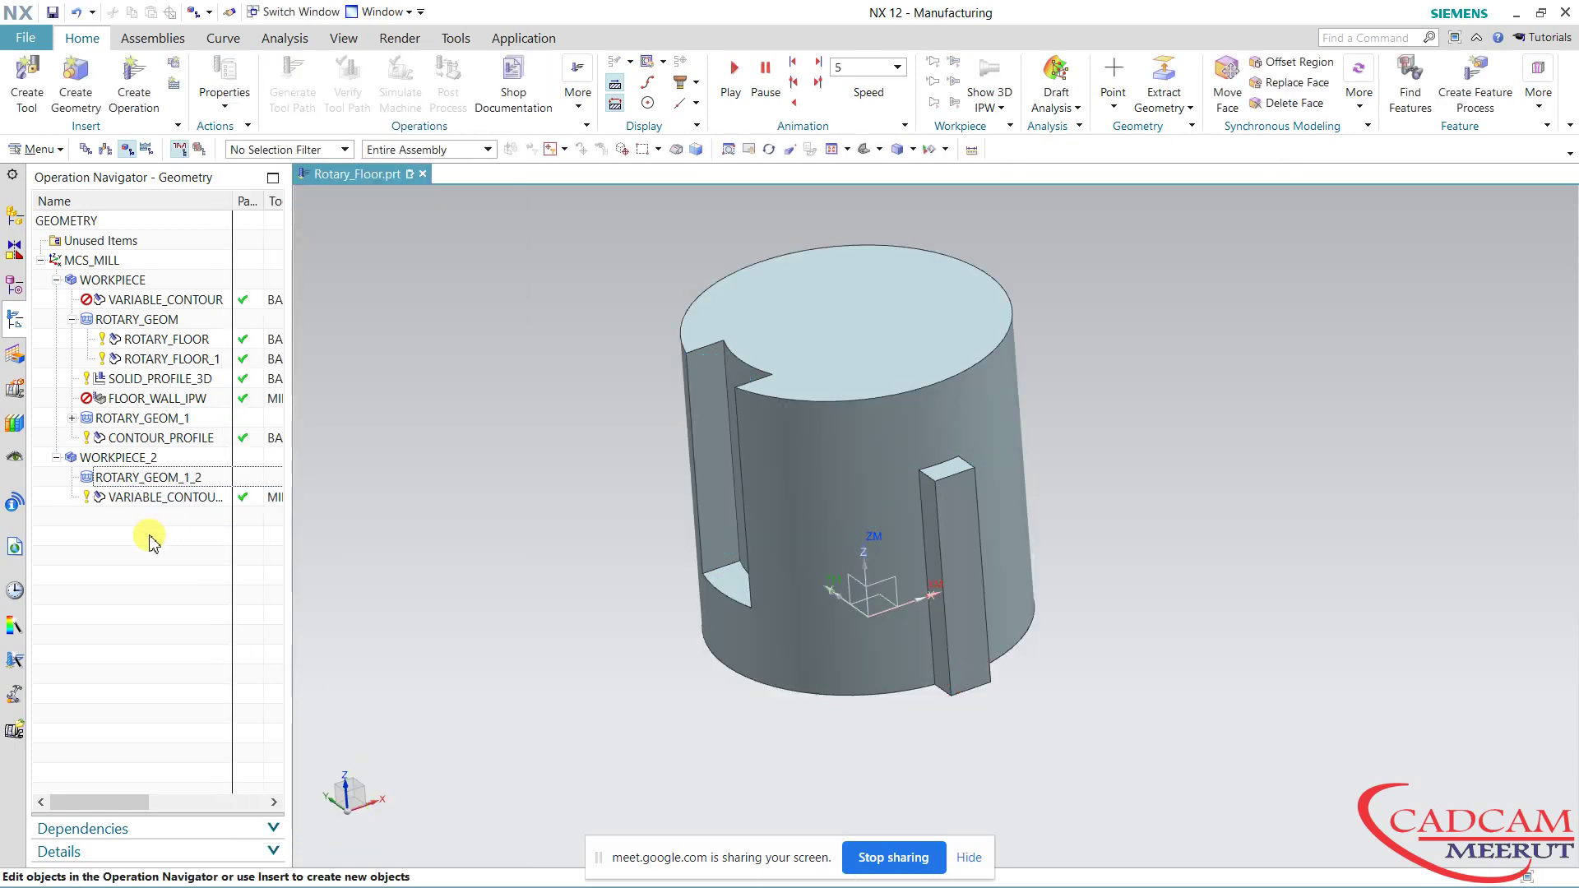
{"action": "left_click", "coordinate": [173, 481]}
{"action": "left_click", "coordinate": [168, 499]}
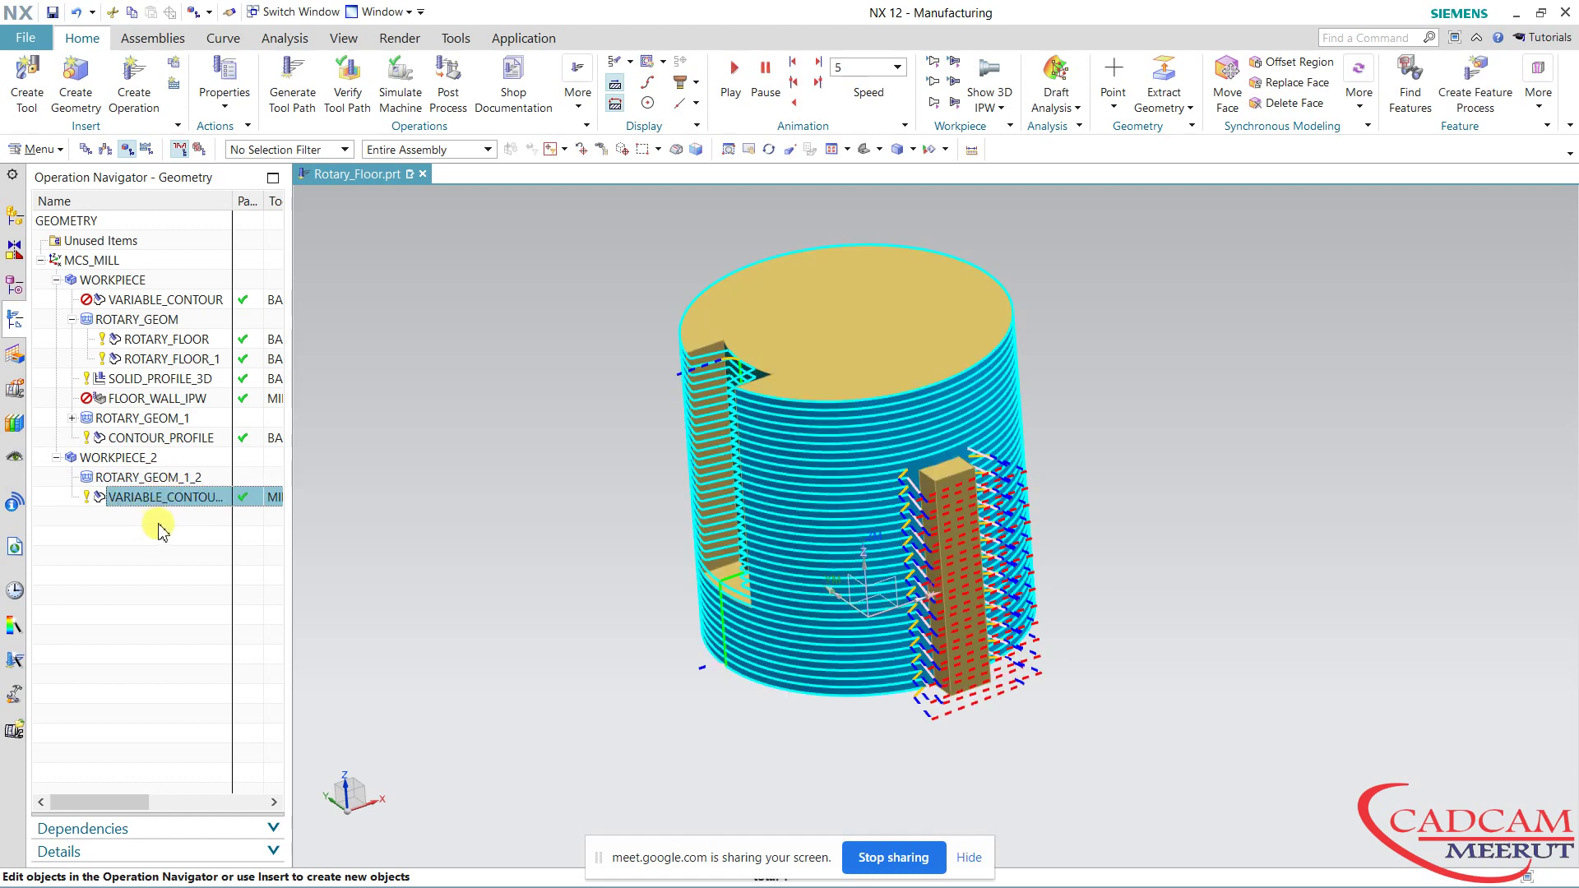
{"action": "left_click", "coordinate": [153, 543]}
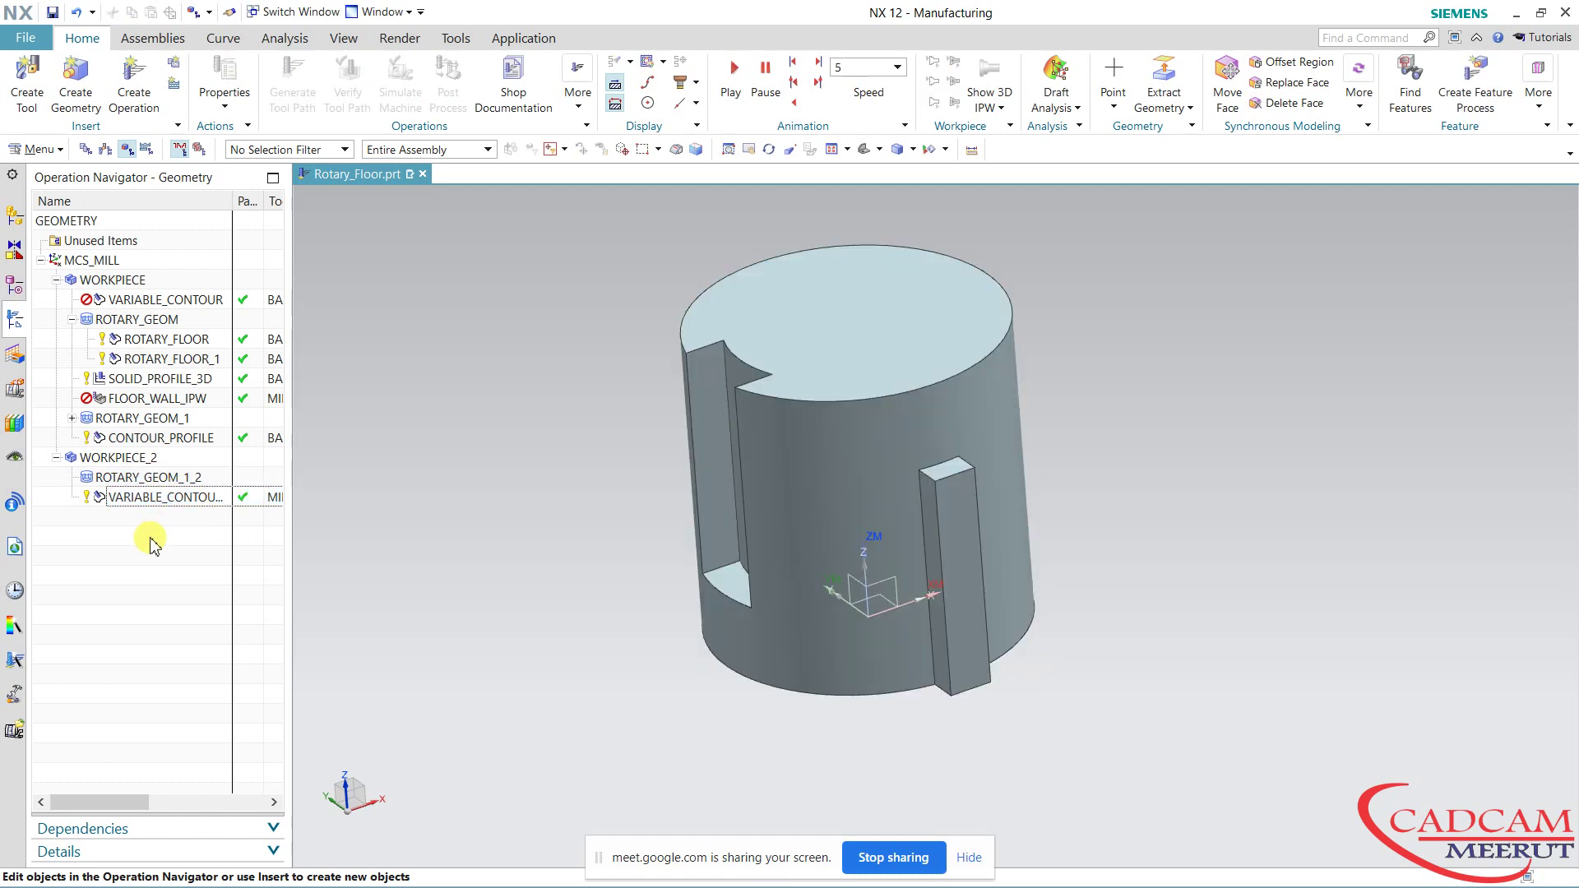
{"action": "left_click", "coordinate": [181, 481]}
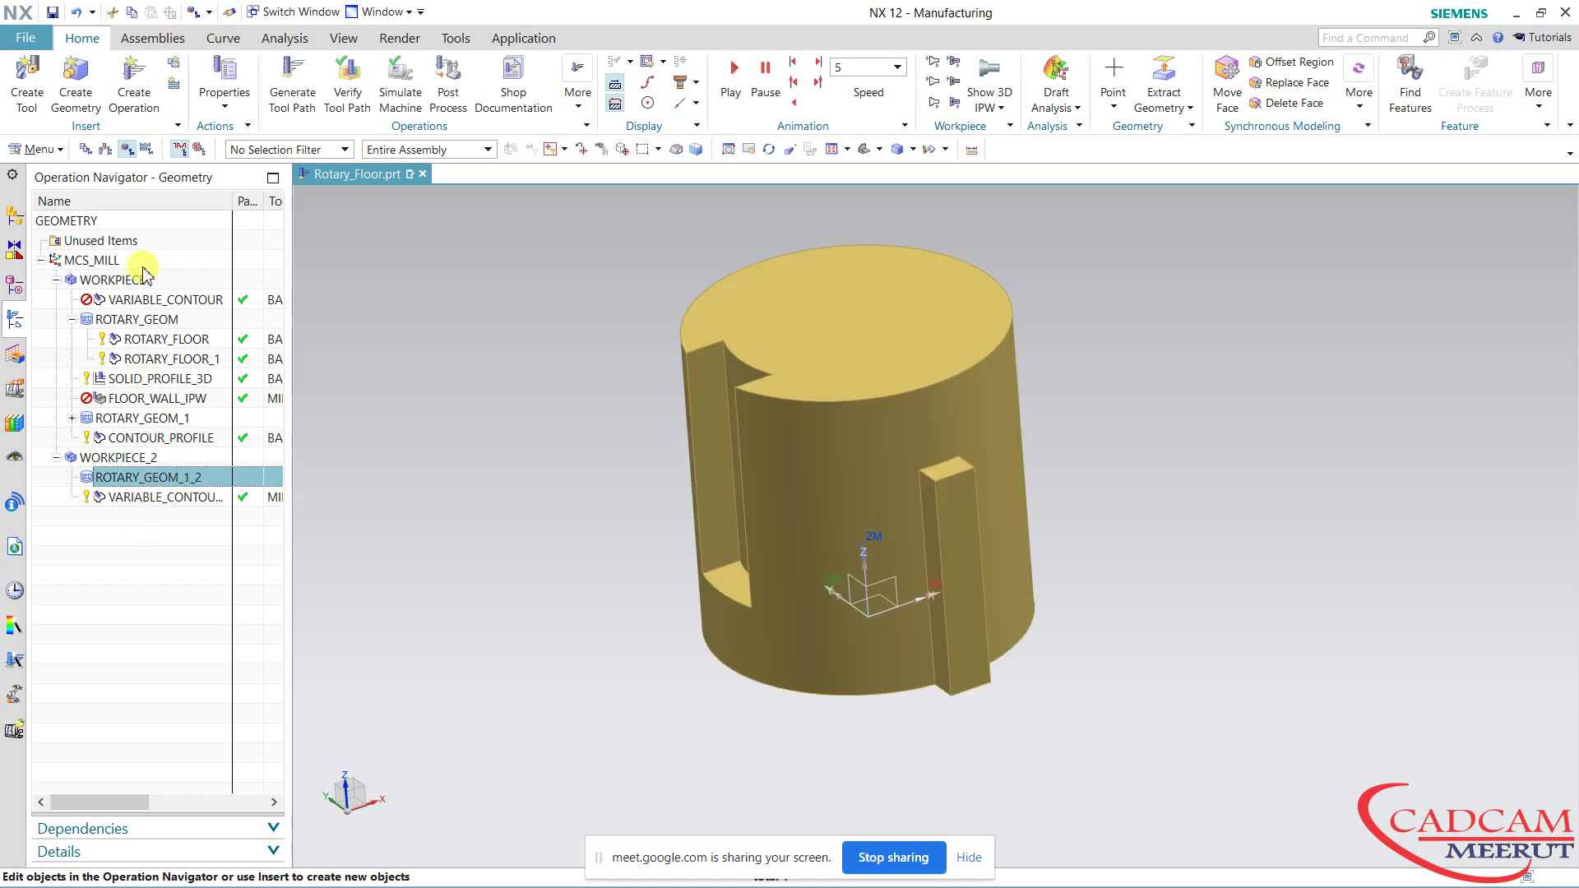
Create Rotary Floor operation ROTARY_FLOOR_4 with BALL_MILL_8, ROTARY_GEOM_1_2 and MILL_FINISH.
{"action": "left_click", "coordinate": [134, 83]}
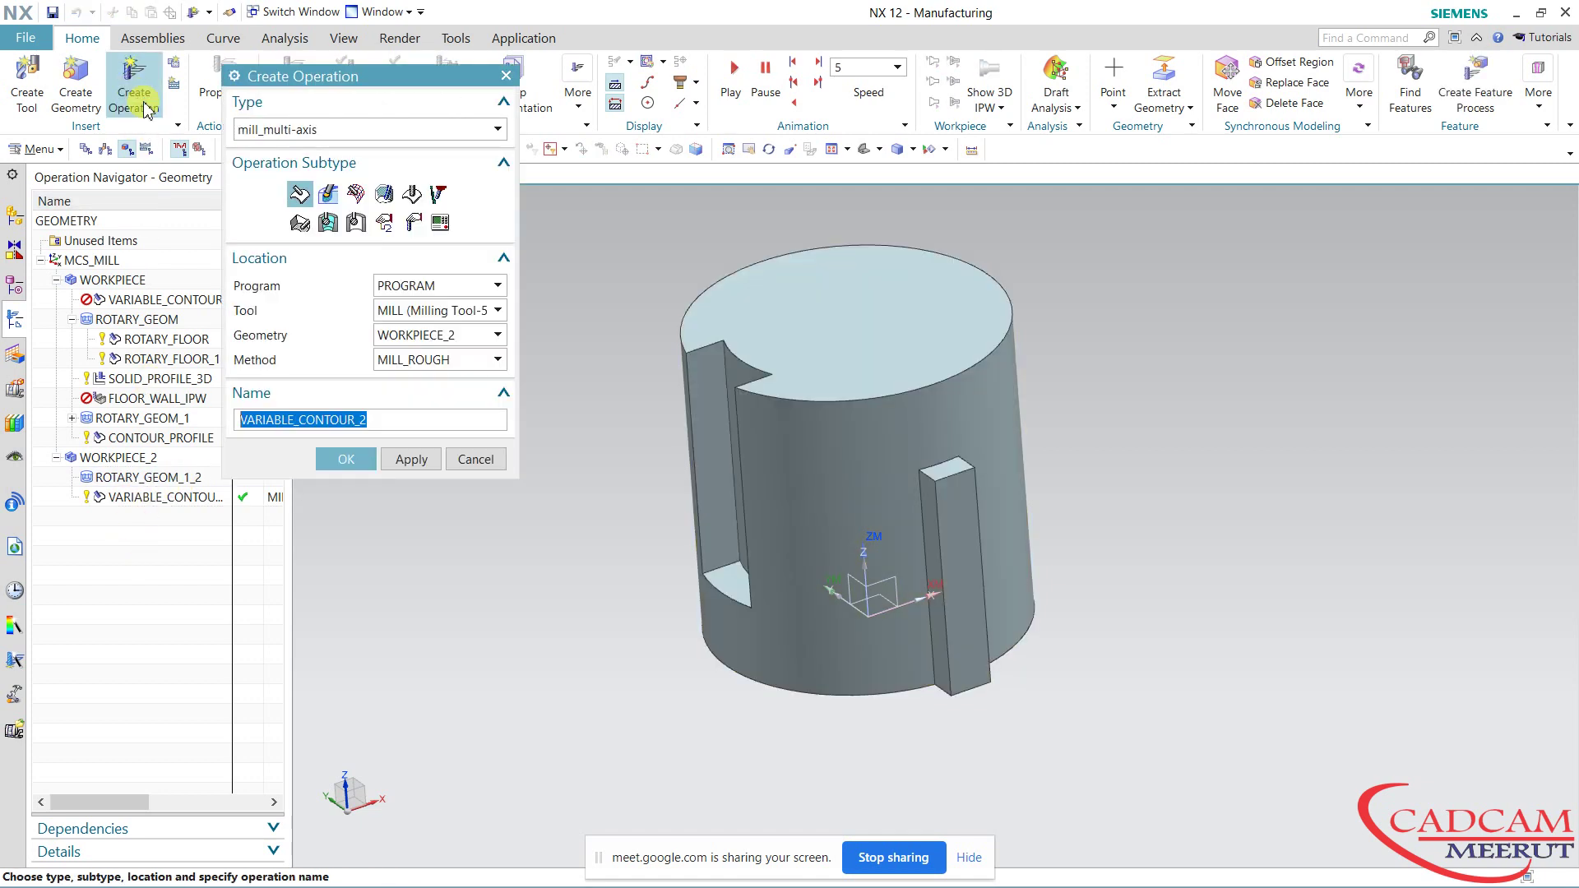
{"action": "left_click", "coordinate": [335, 134]}
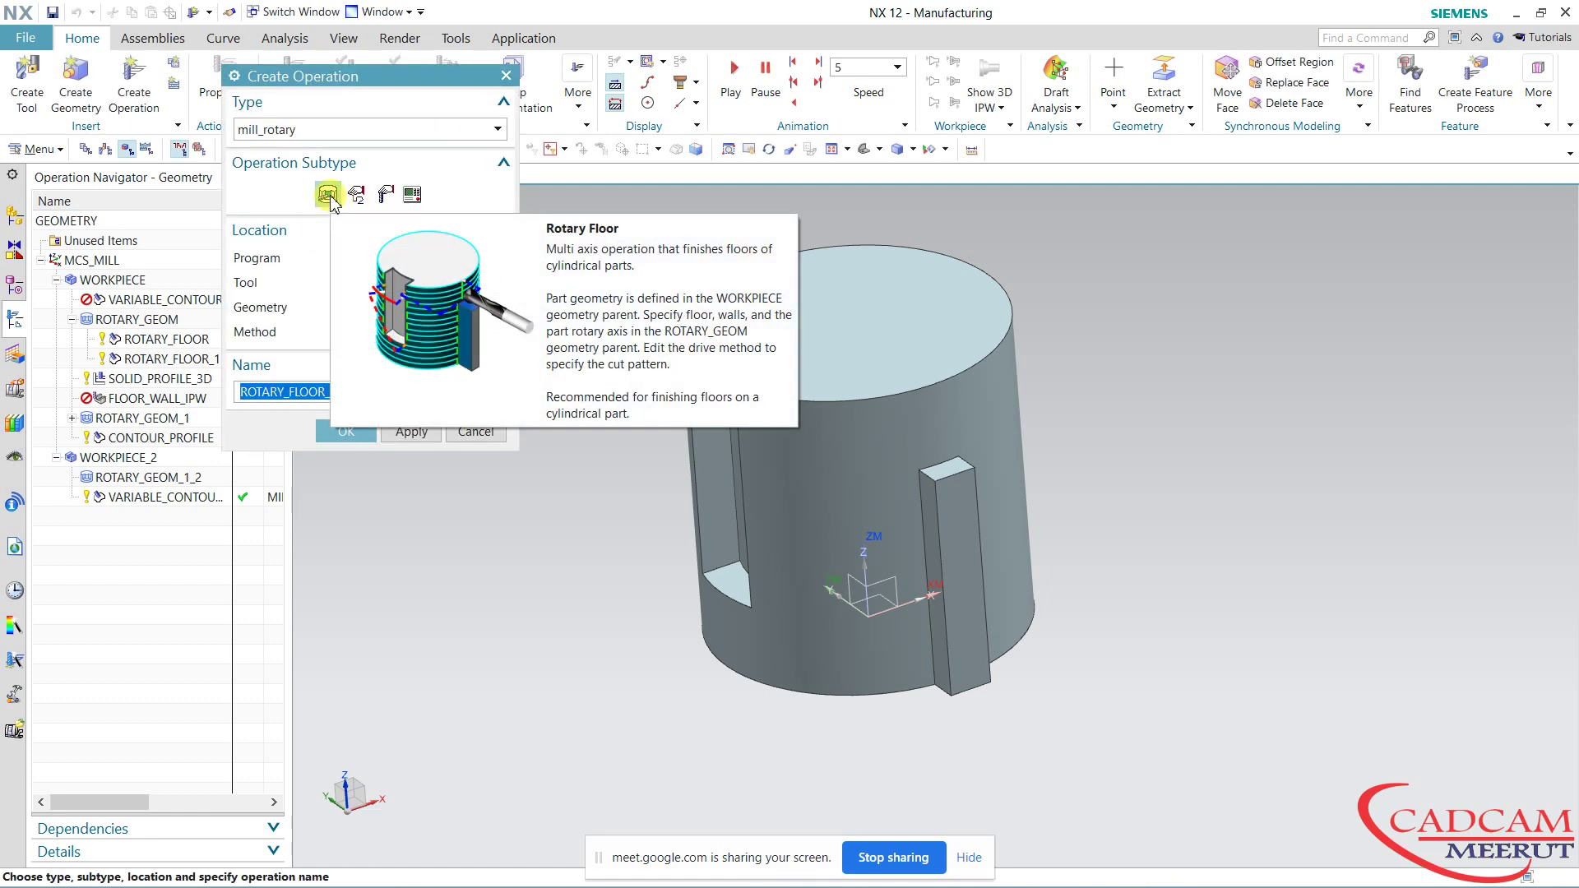
{"action": "left_click", "coordinate": [330, 200]}
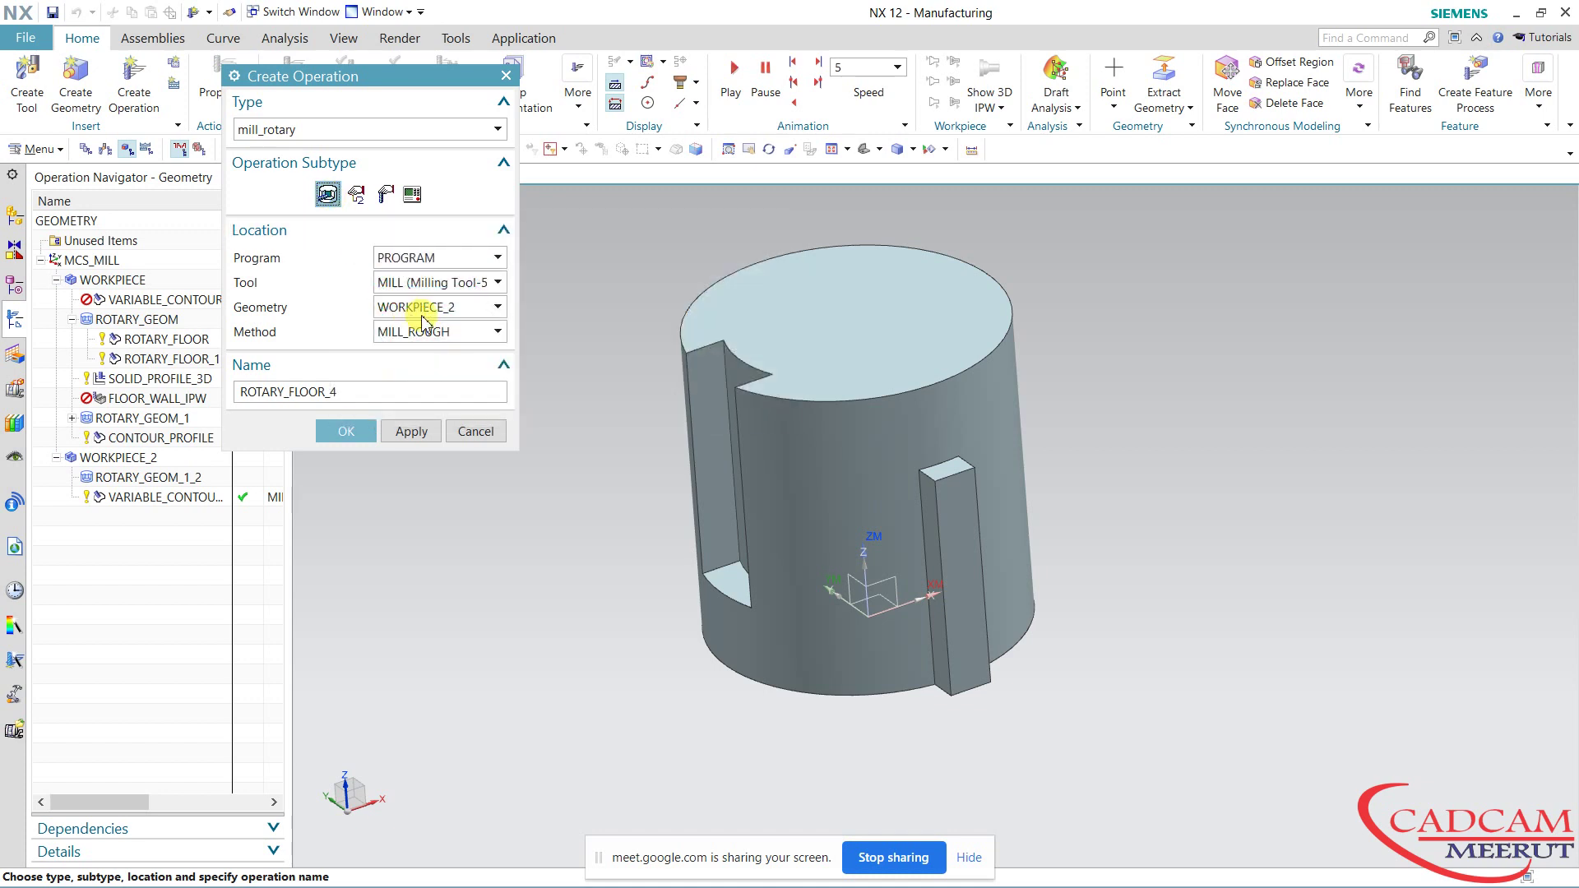
{"action": "left_click", "coordinate": [453, 284]}
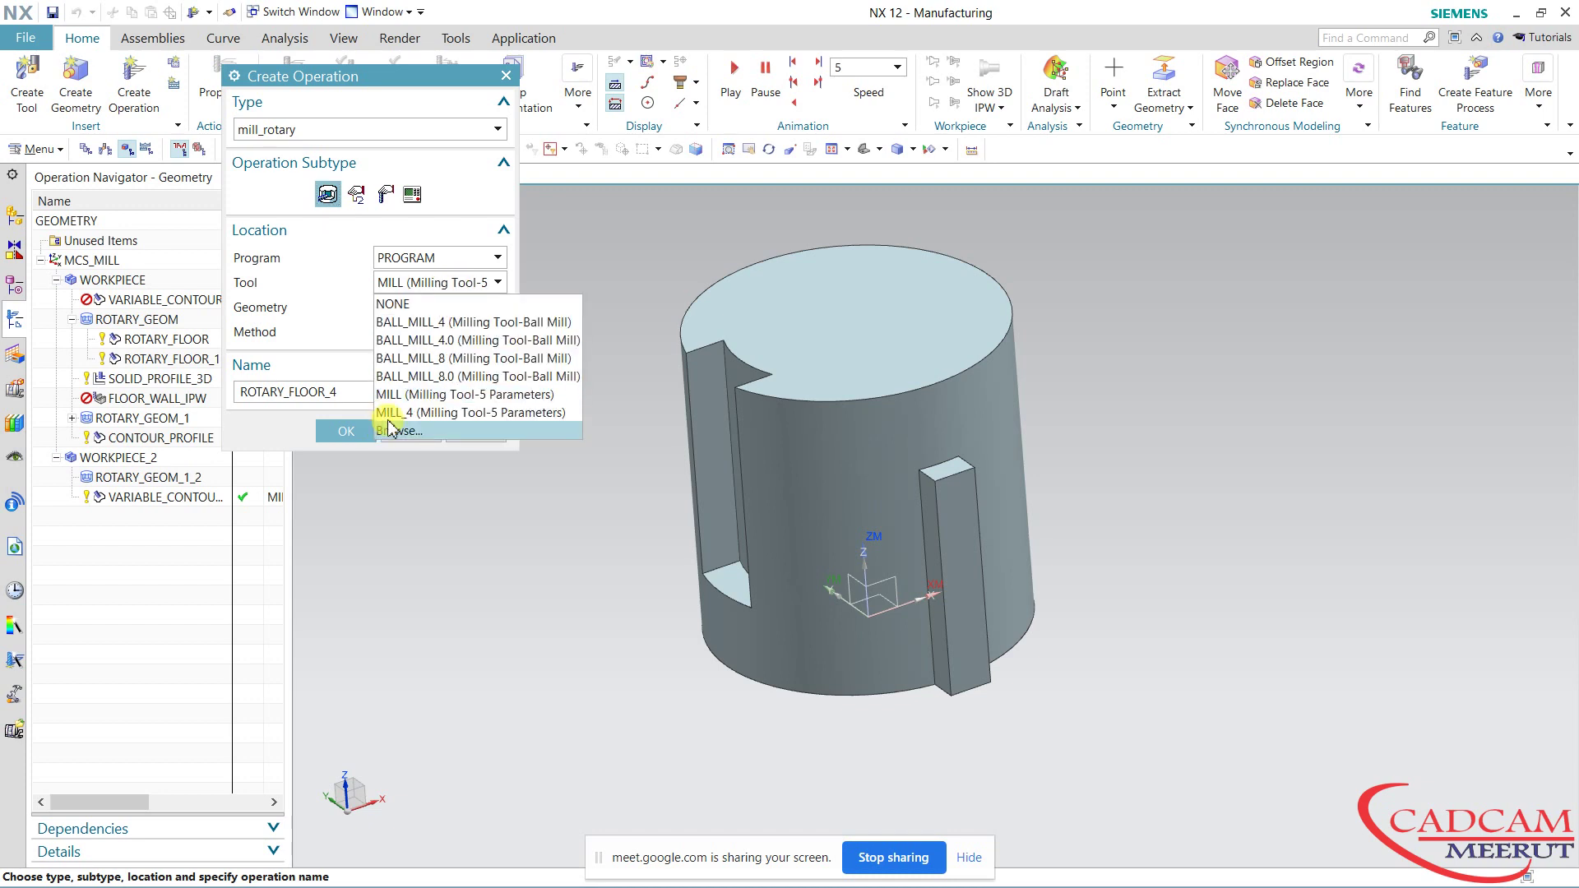
{"action": "left_click", "coordinate": [438, 362]}
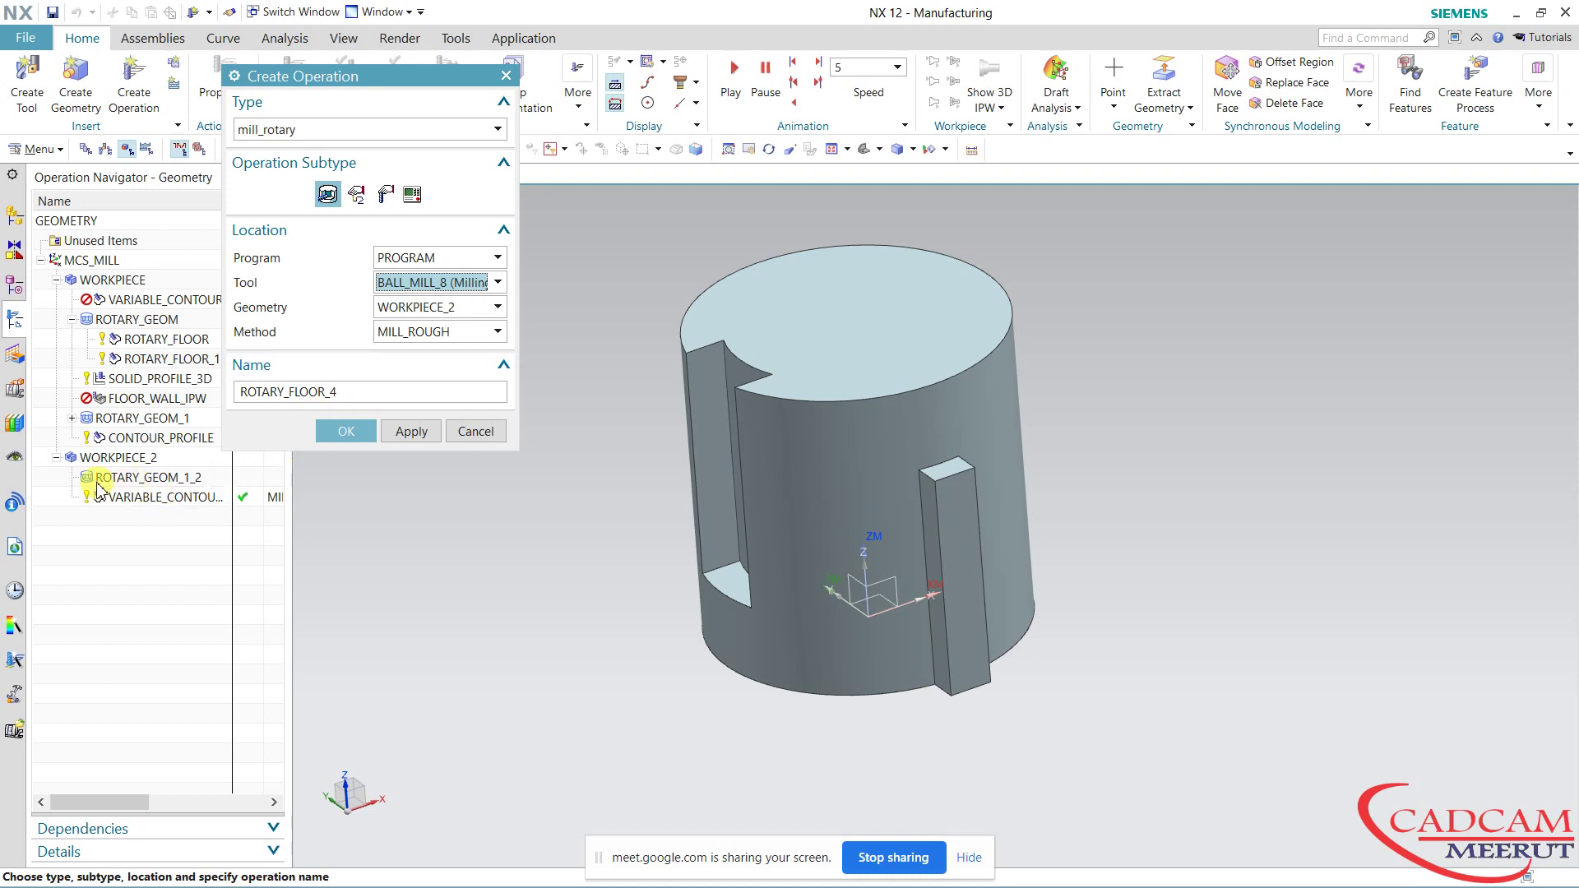
{"action": "left_click", "coordinate": [420, 312]}
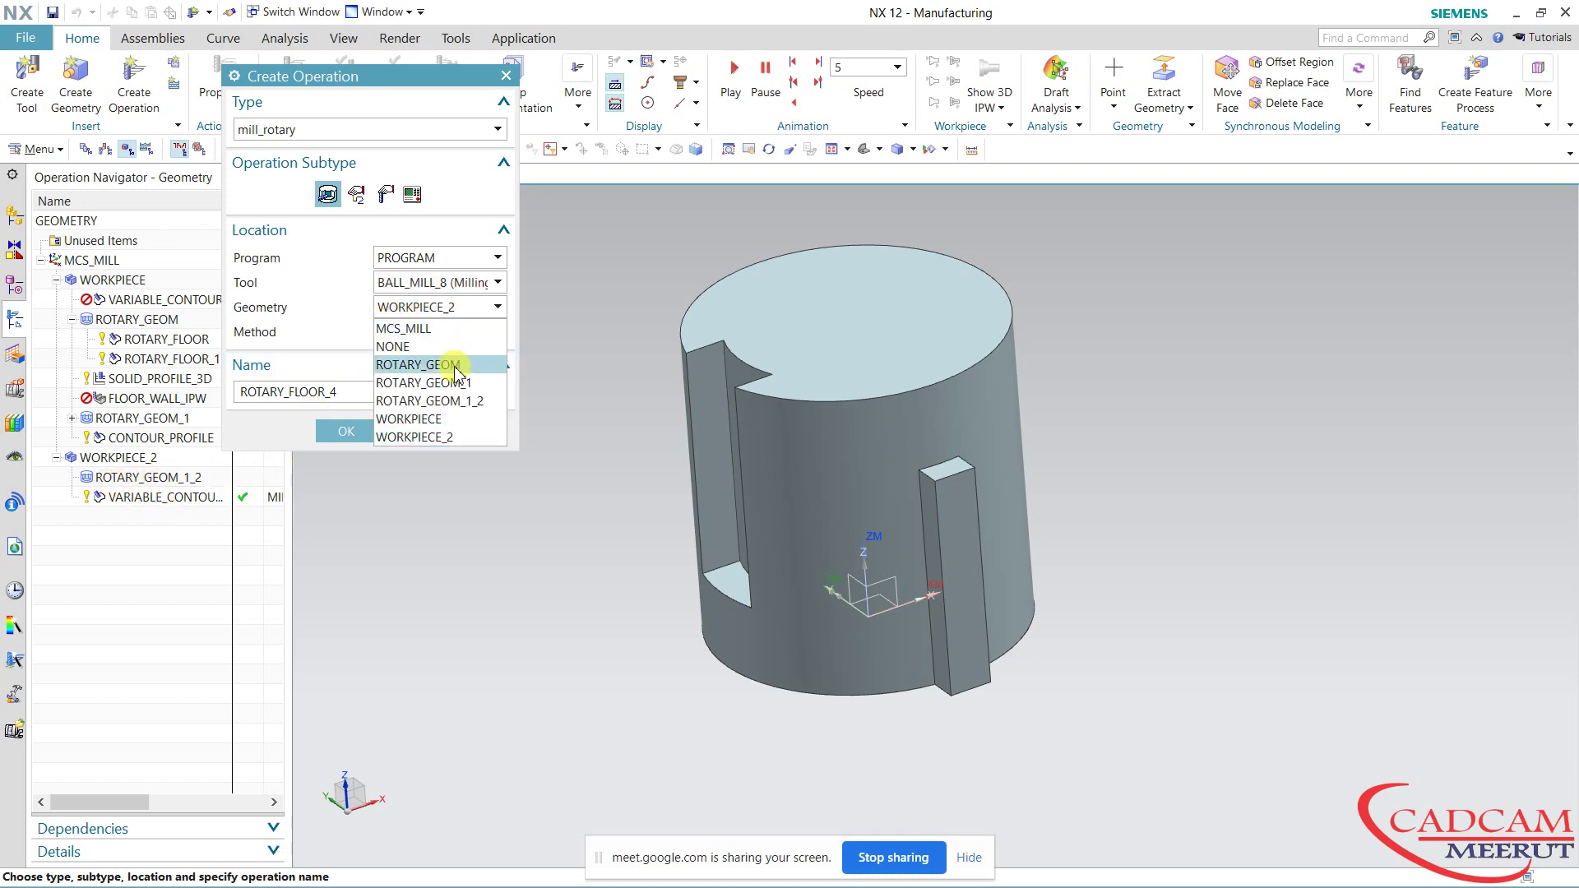
{"action": "left_click", "coordinate": [451, 398]}
{"action": "left_click", "coordinate": [461, 332]}
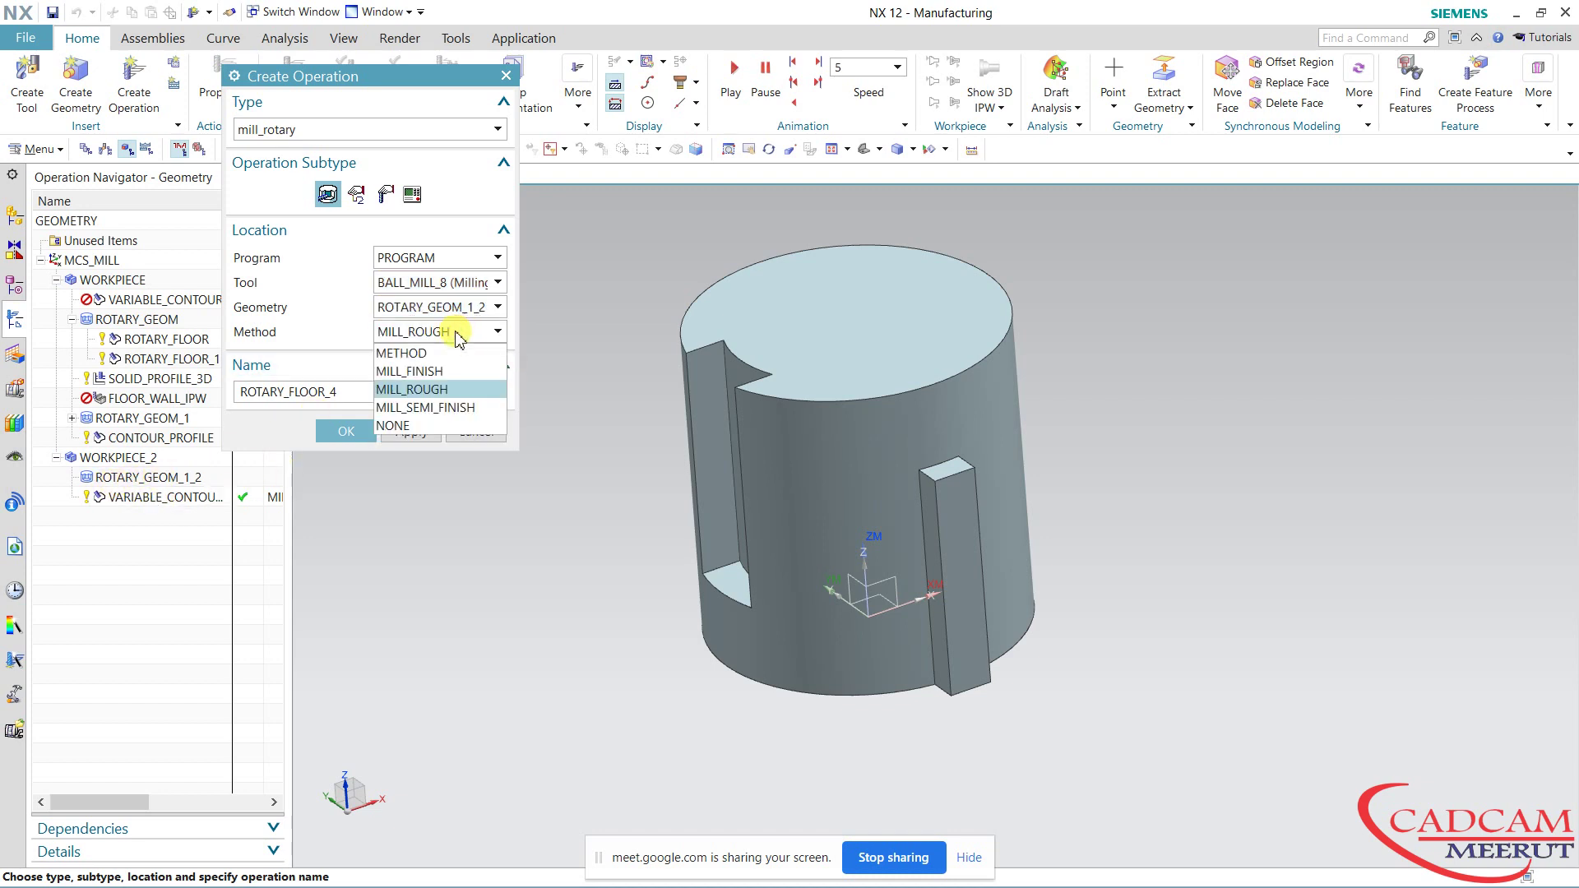
{"action": "left_click", "coordinate": [435, 368]}
{"action": "left_click", "coordinate": [346, 433]}
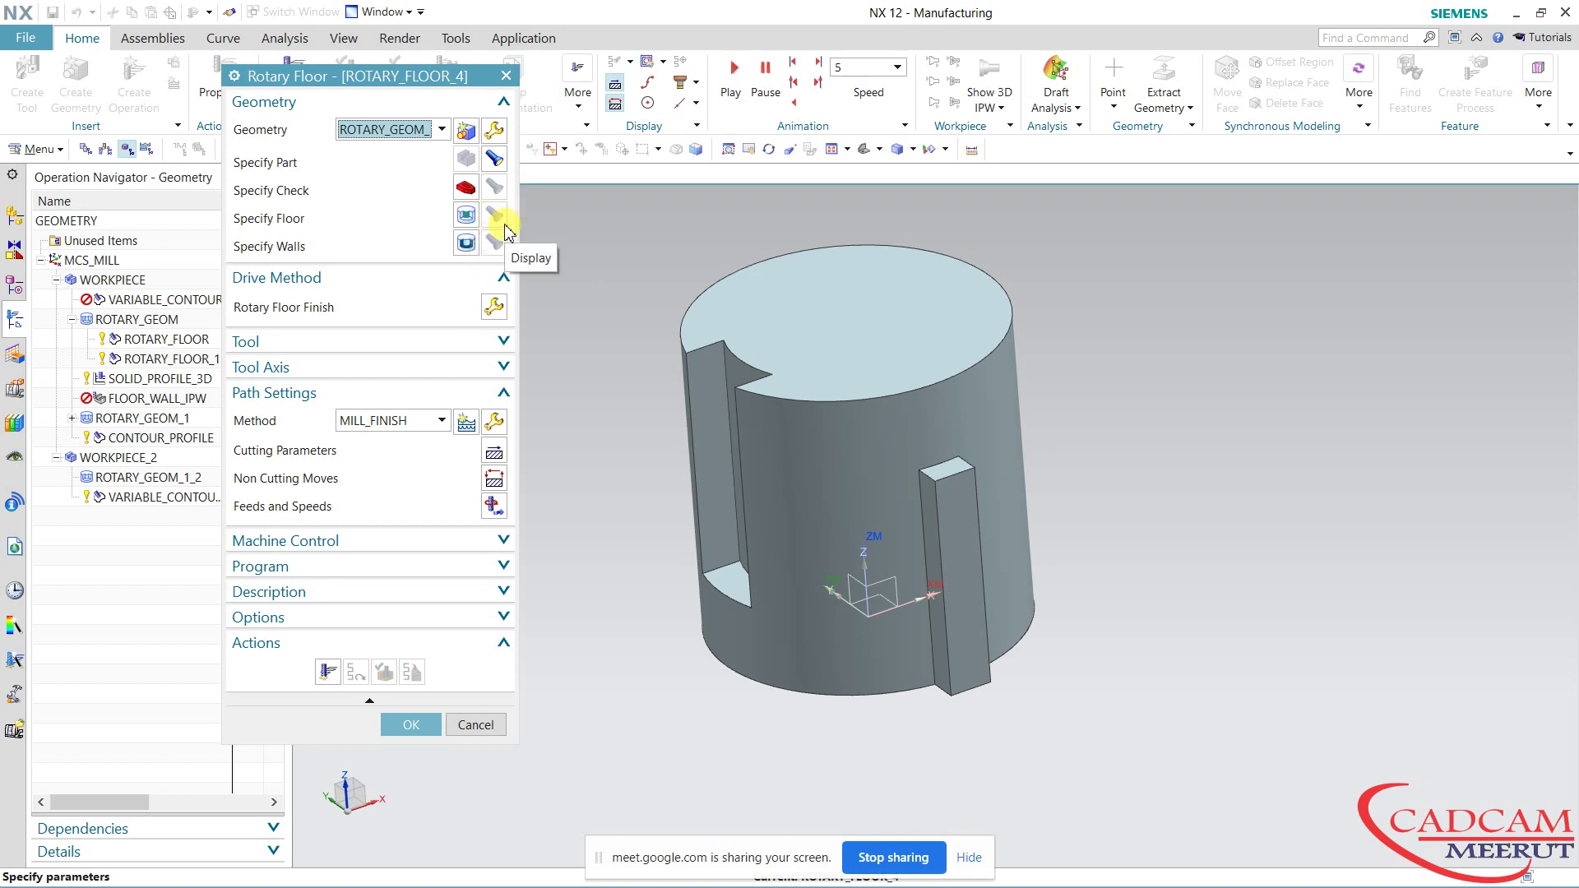
{"action": "left_click", "coordinate": [413, 725]}
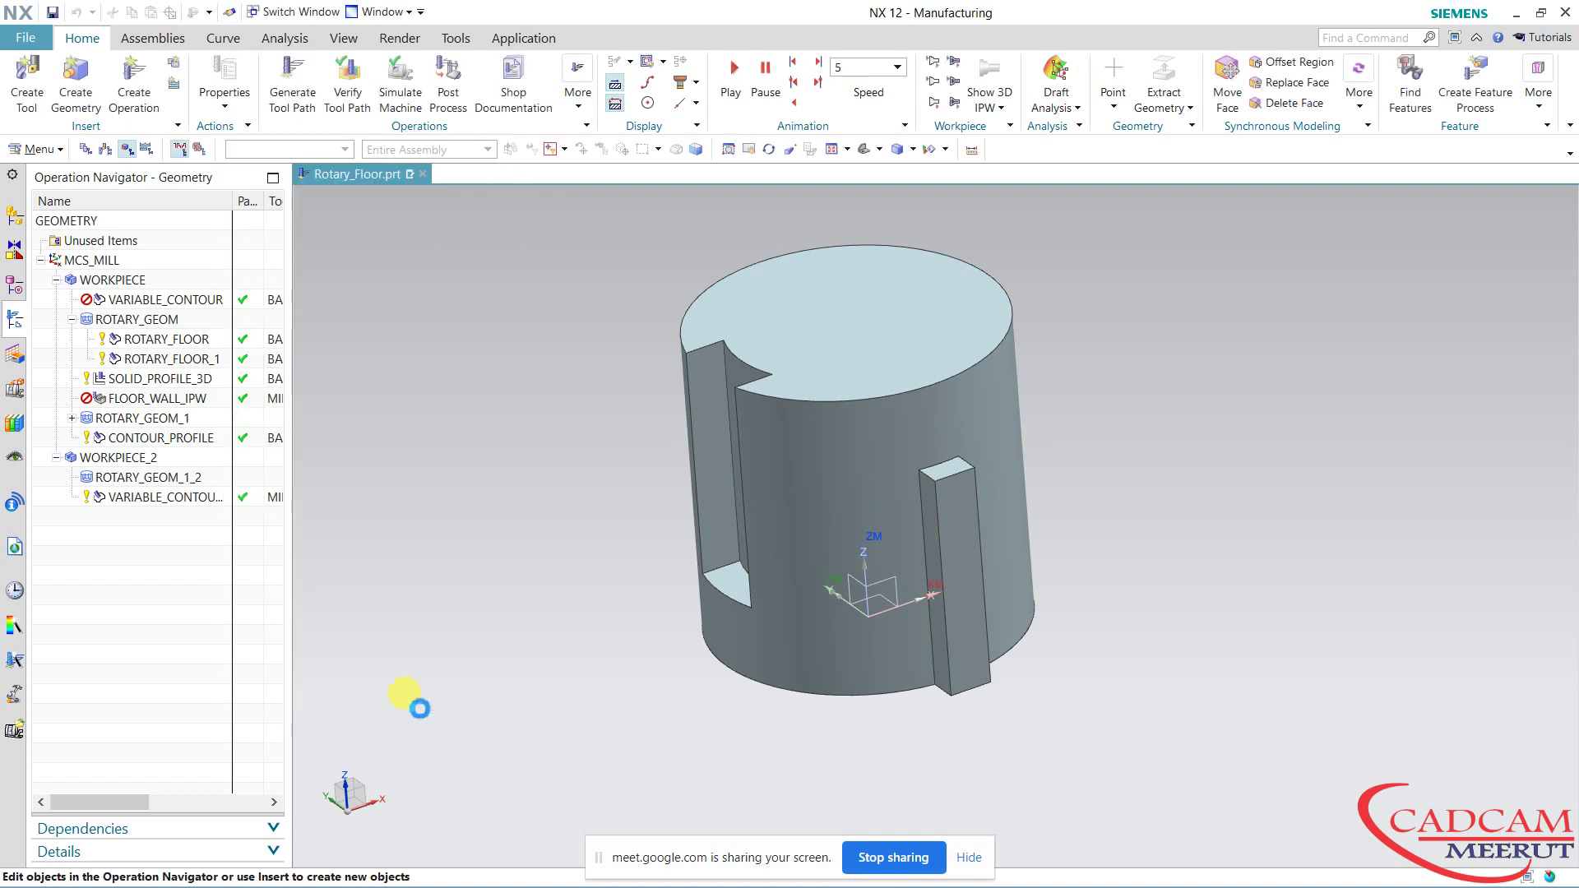
Edit ROTARY_GEOM_1_2 and pick the cylinder's outer face as its floor cut area.
{"action": "left_click", "coordinate": [177, 478]}
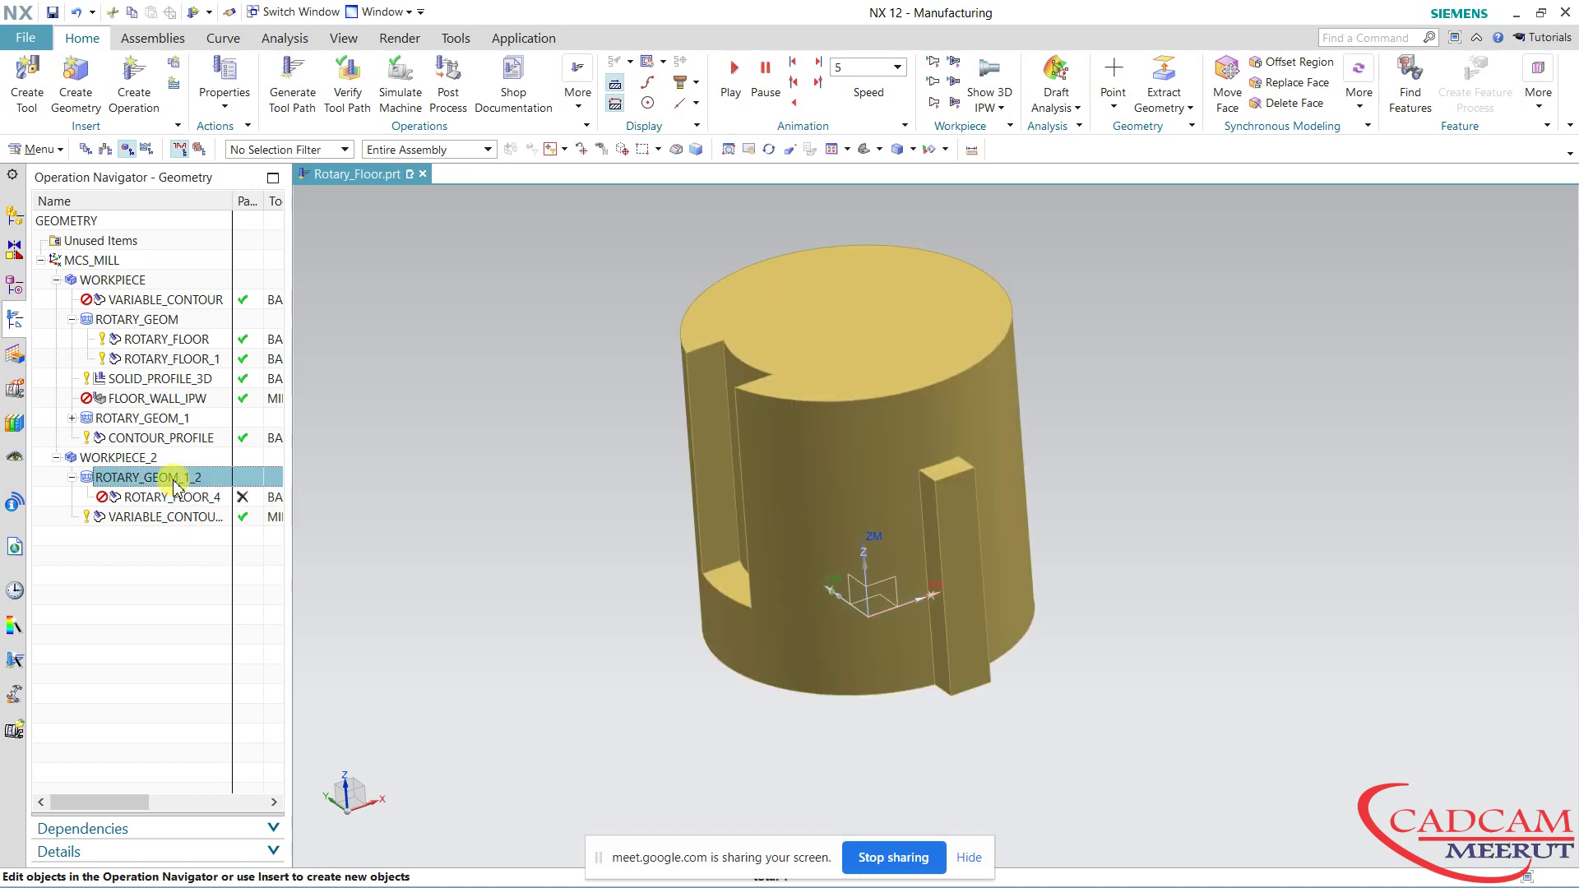
{"action": "double_click", "coordinate": [172, 479]}
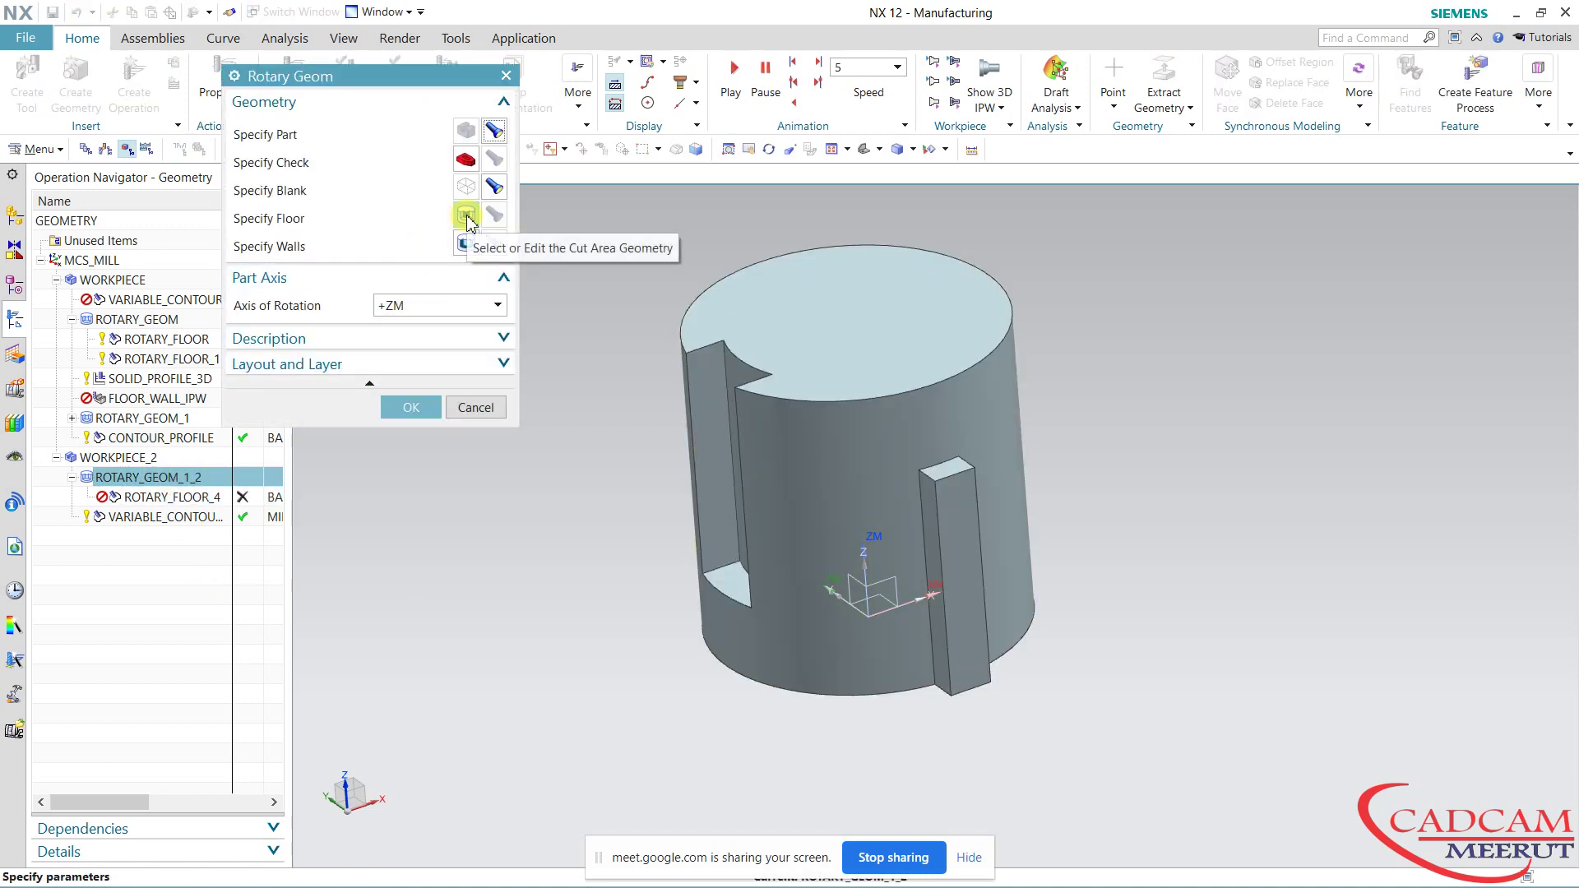
{"action": "left_click", "coordinate": [467, 217]}
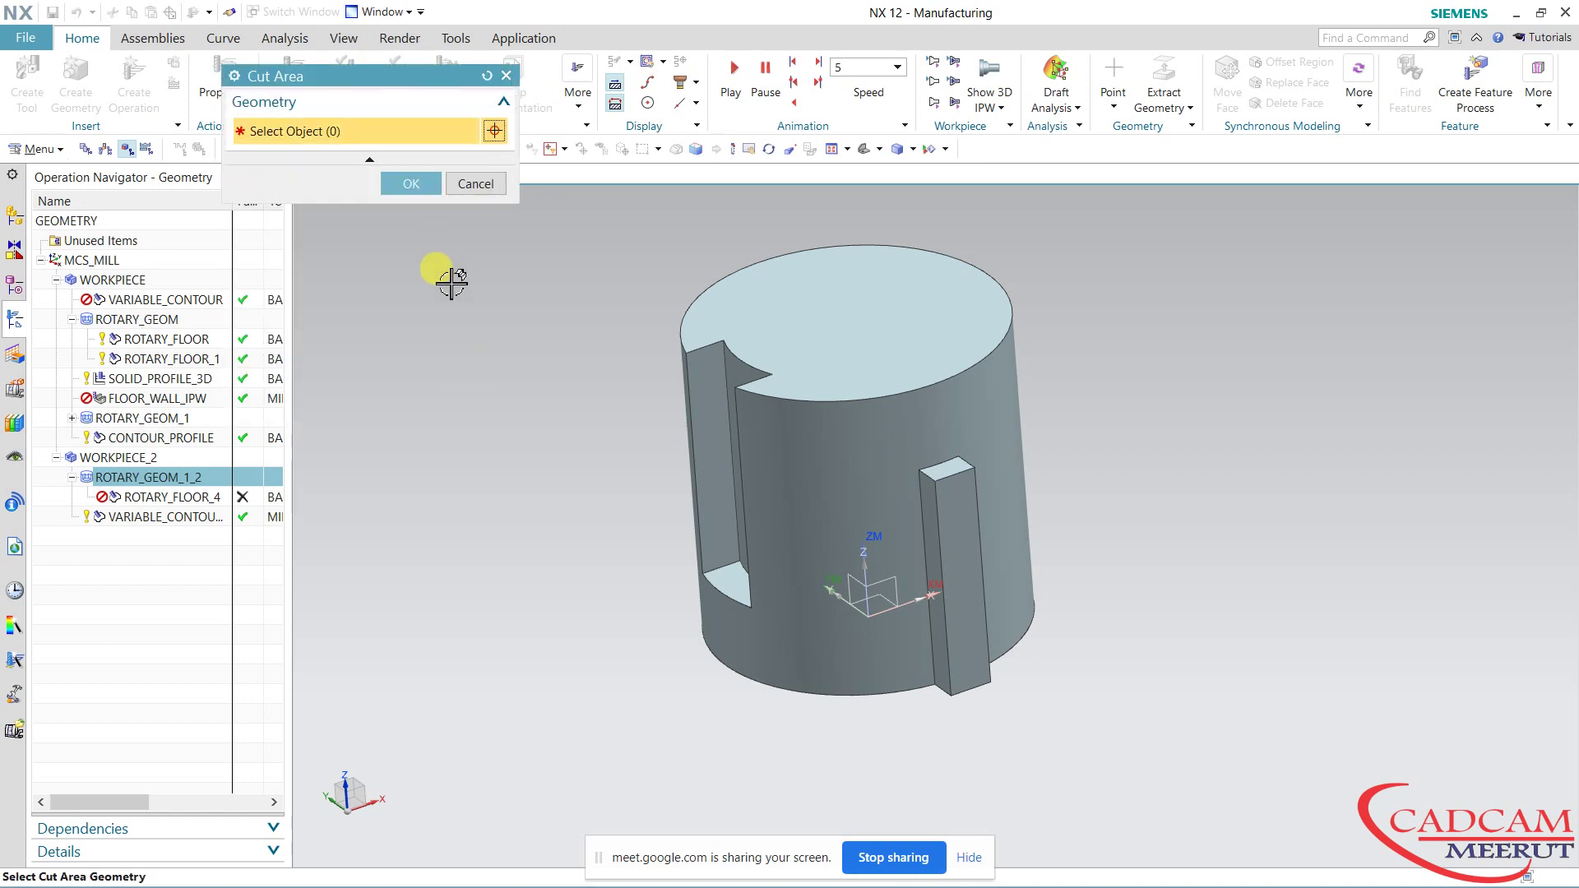
{"action": "left_click", "coordinate": [820, 462]}
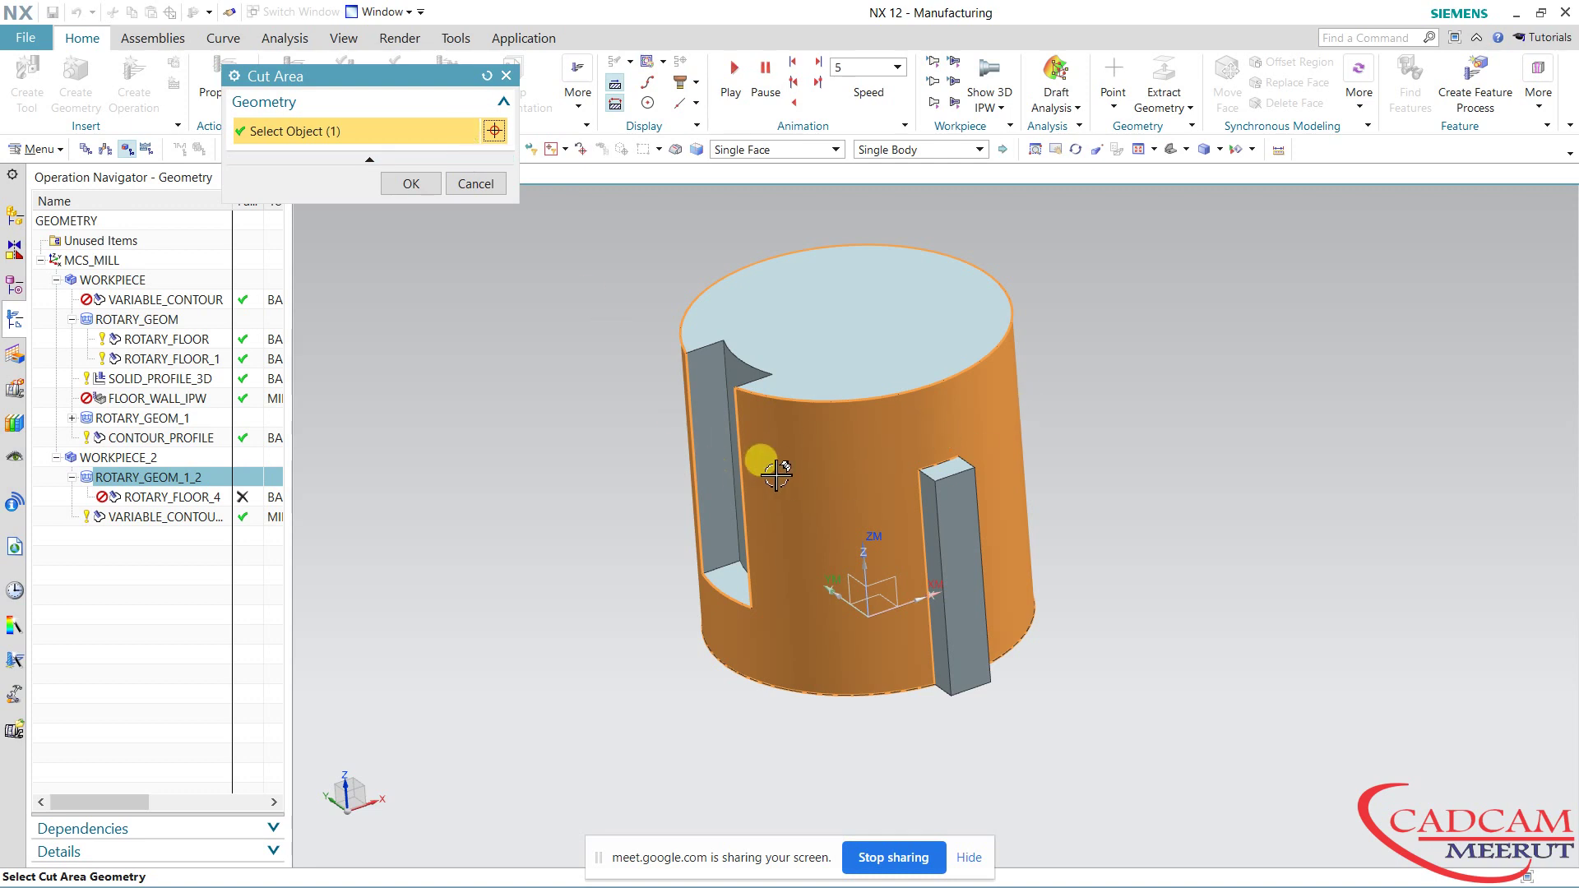
{"action": "left_click", "coordinate": [410, 184]}
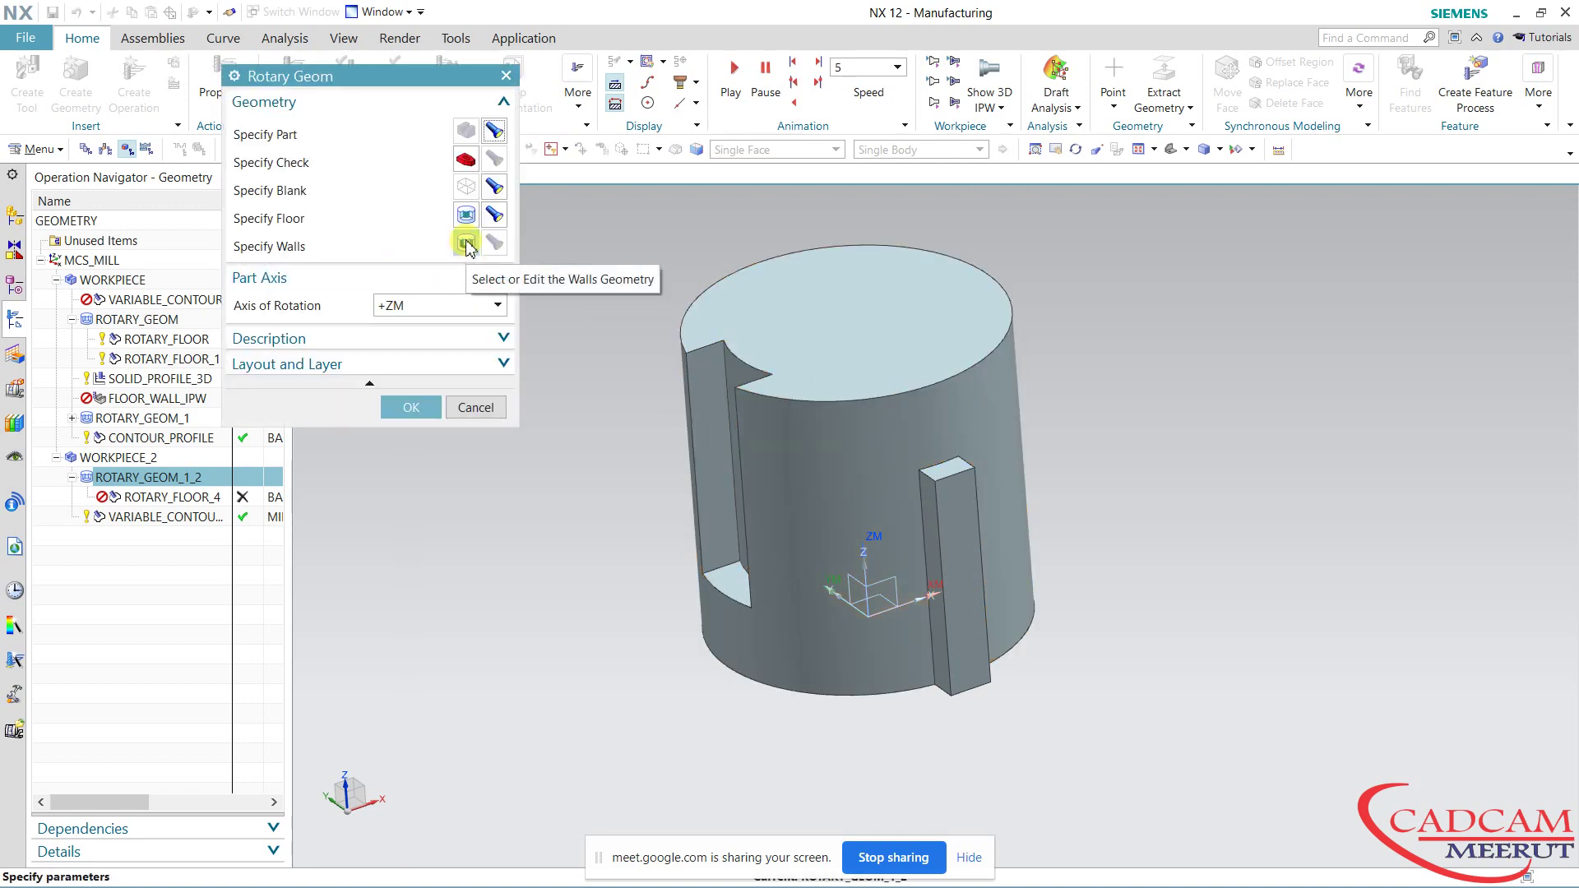
Select the three slot faces as the first wall set of ROTARY_GEOM_1_2.
{"action": "left_click", "coordinate": [466, 246]}
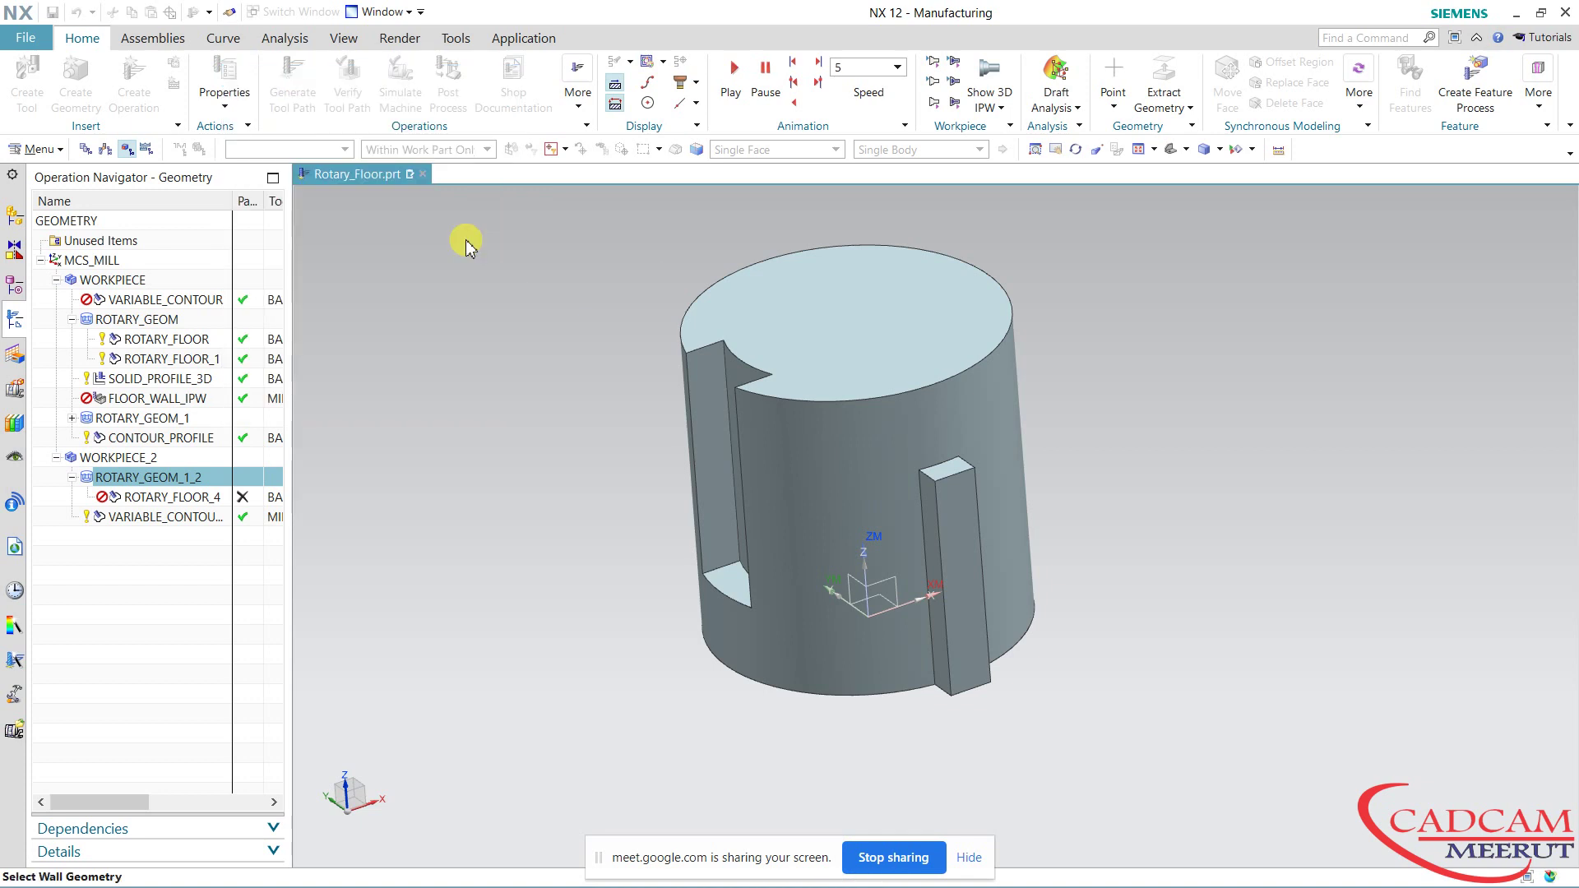
{"action": "left_click", "coordinate": [696, 385]}
{"action": "left_click", "coordinate": [726, 576]}
{"action": "middle_click_drag", "start_coordinate": [575, 540], "coordinate": [702, 536]}
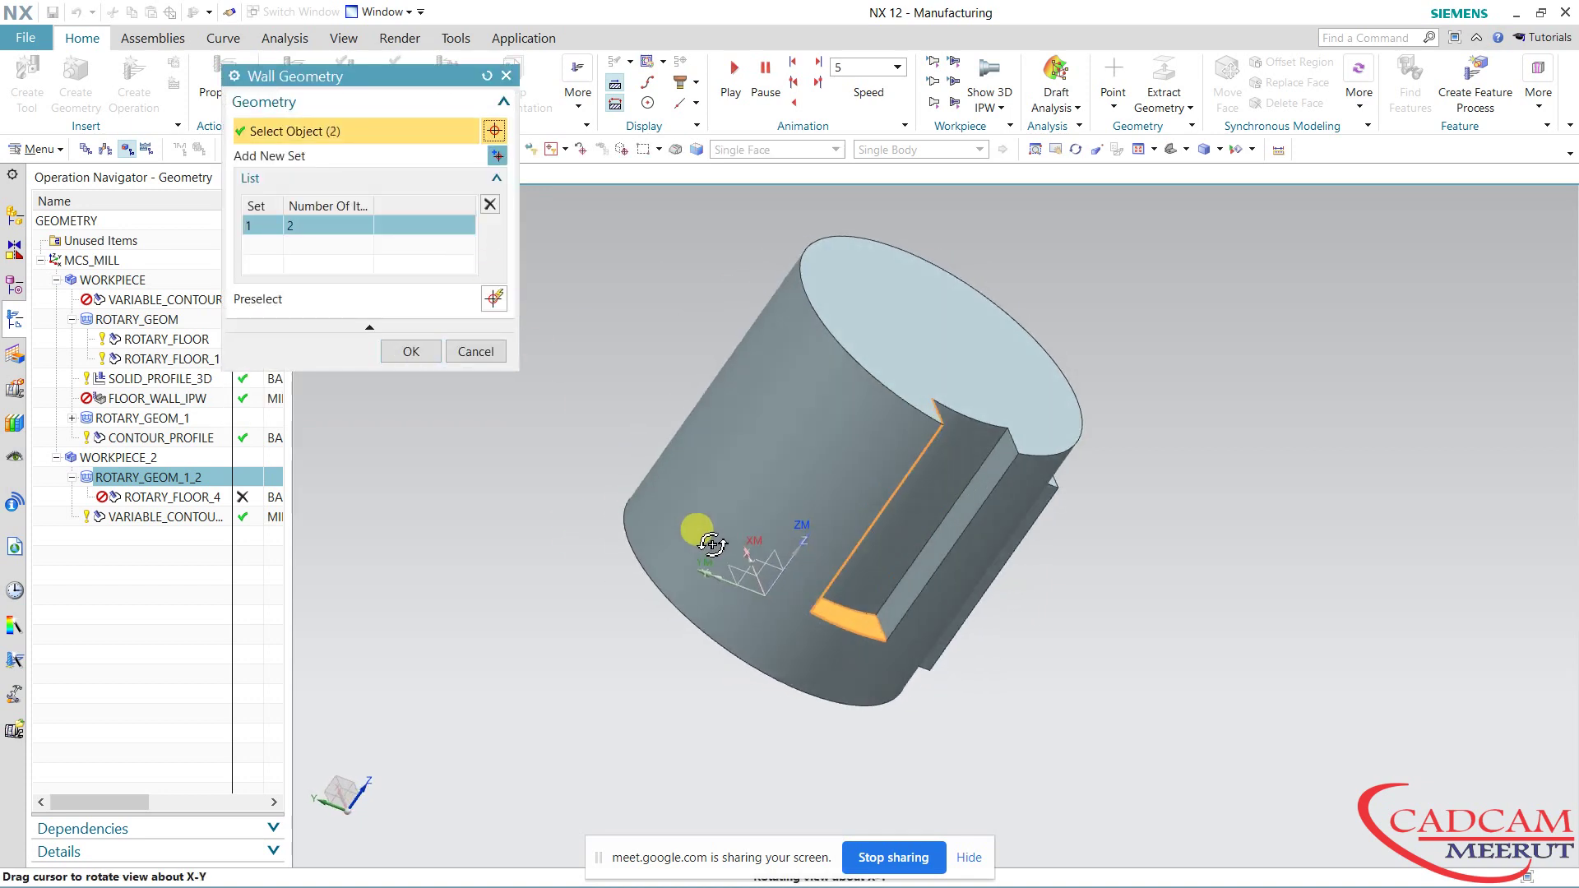
{"action": "left_click", "coordinate": [921, 576]}
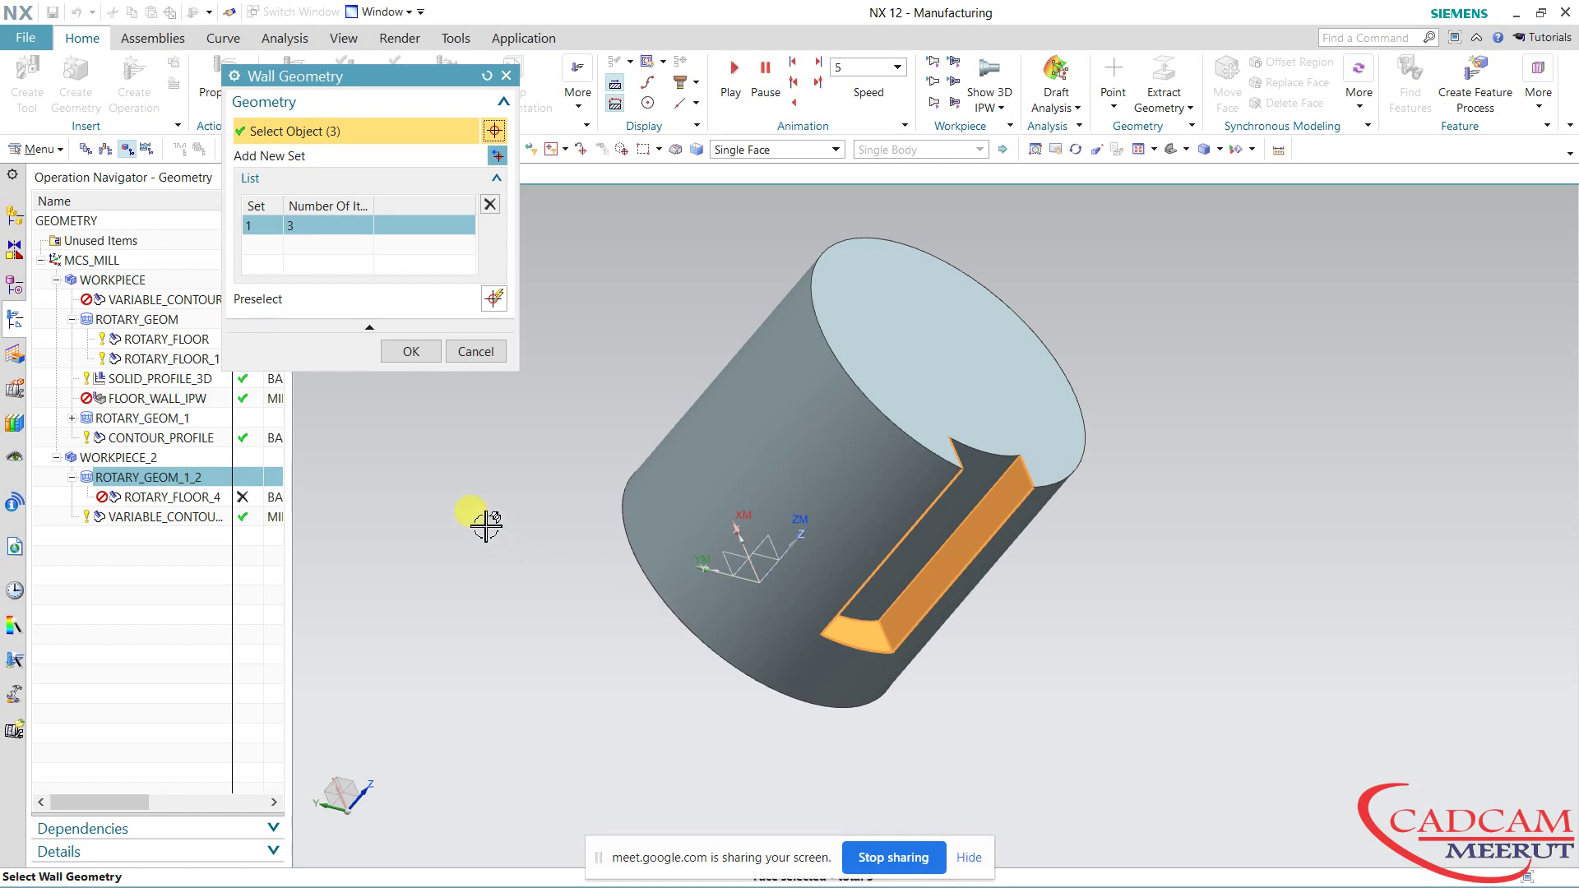
{"action": "key", "text": "Home"}
Add the raised bar's three faces as a second wall set and accept the geometry.
{"action": "left_click", "coordinate": [498, 156]}
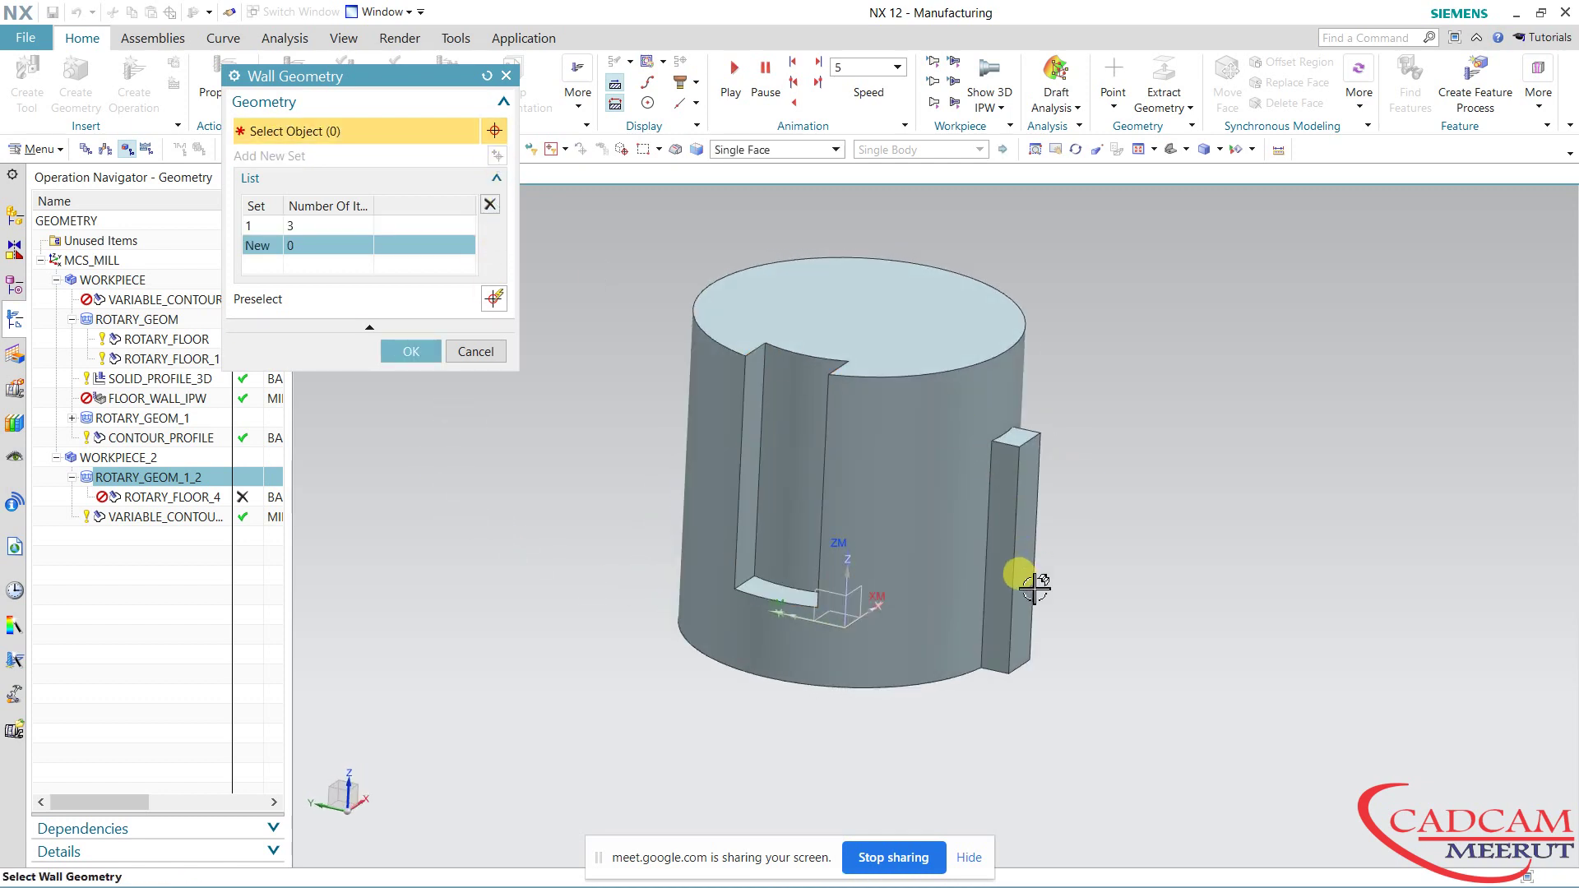
{"action": "left_click", "coordinate": [996, 552]}
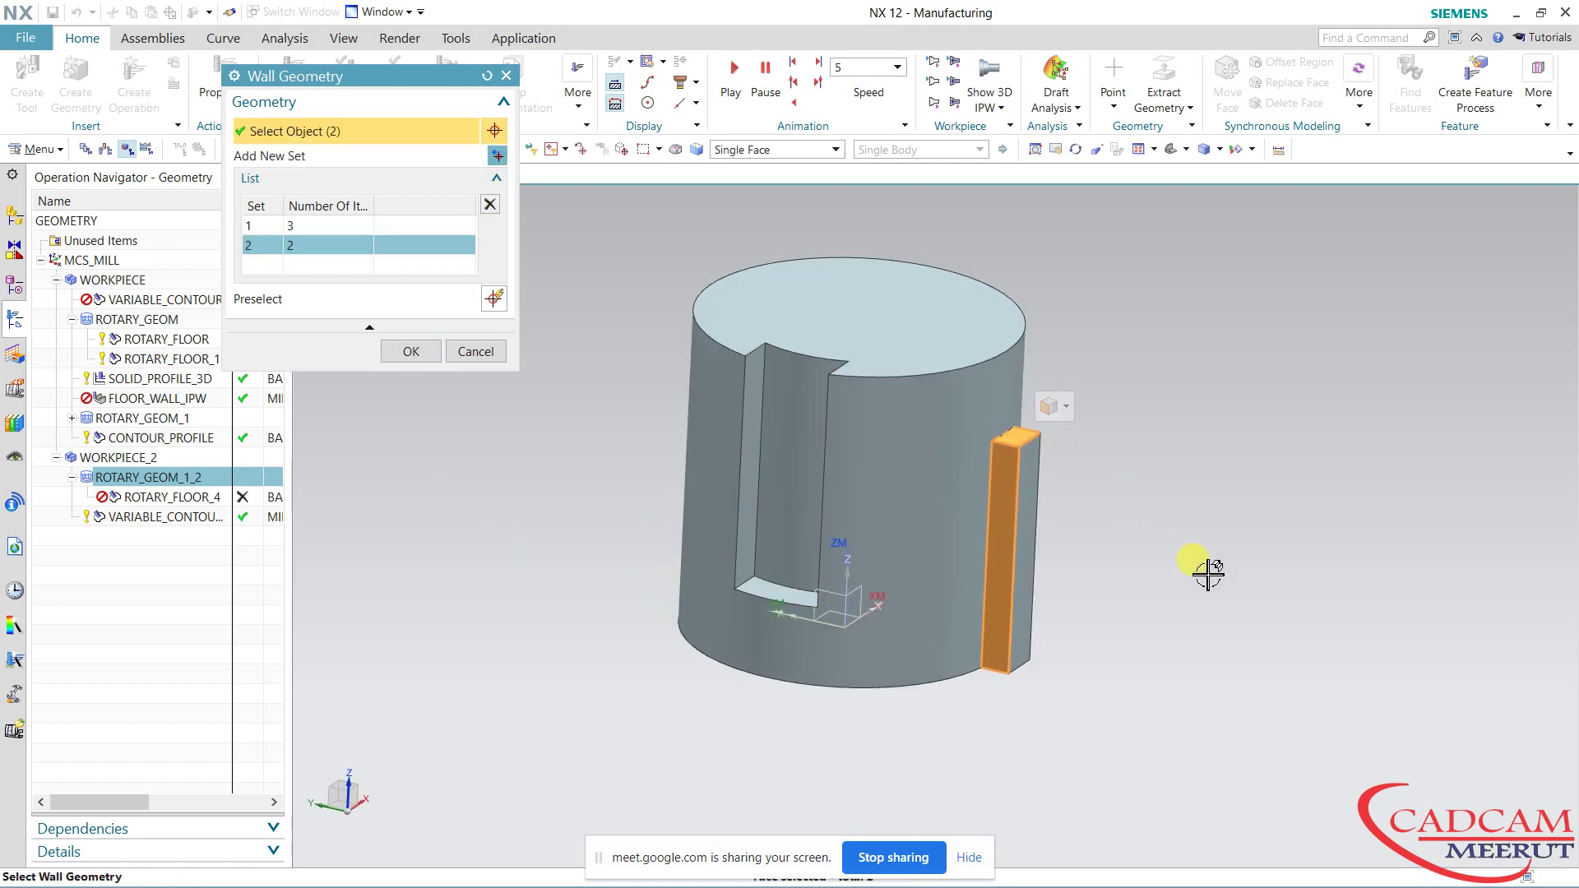
{"action": "middle_click_drag", "start_coordinate": [1206, 567], "coordinate": [997, 592]}
{"action": "left_click", "coordinate": [857, 615]}
{"action": "left_click", "coordinate": [782, 645]}
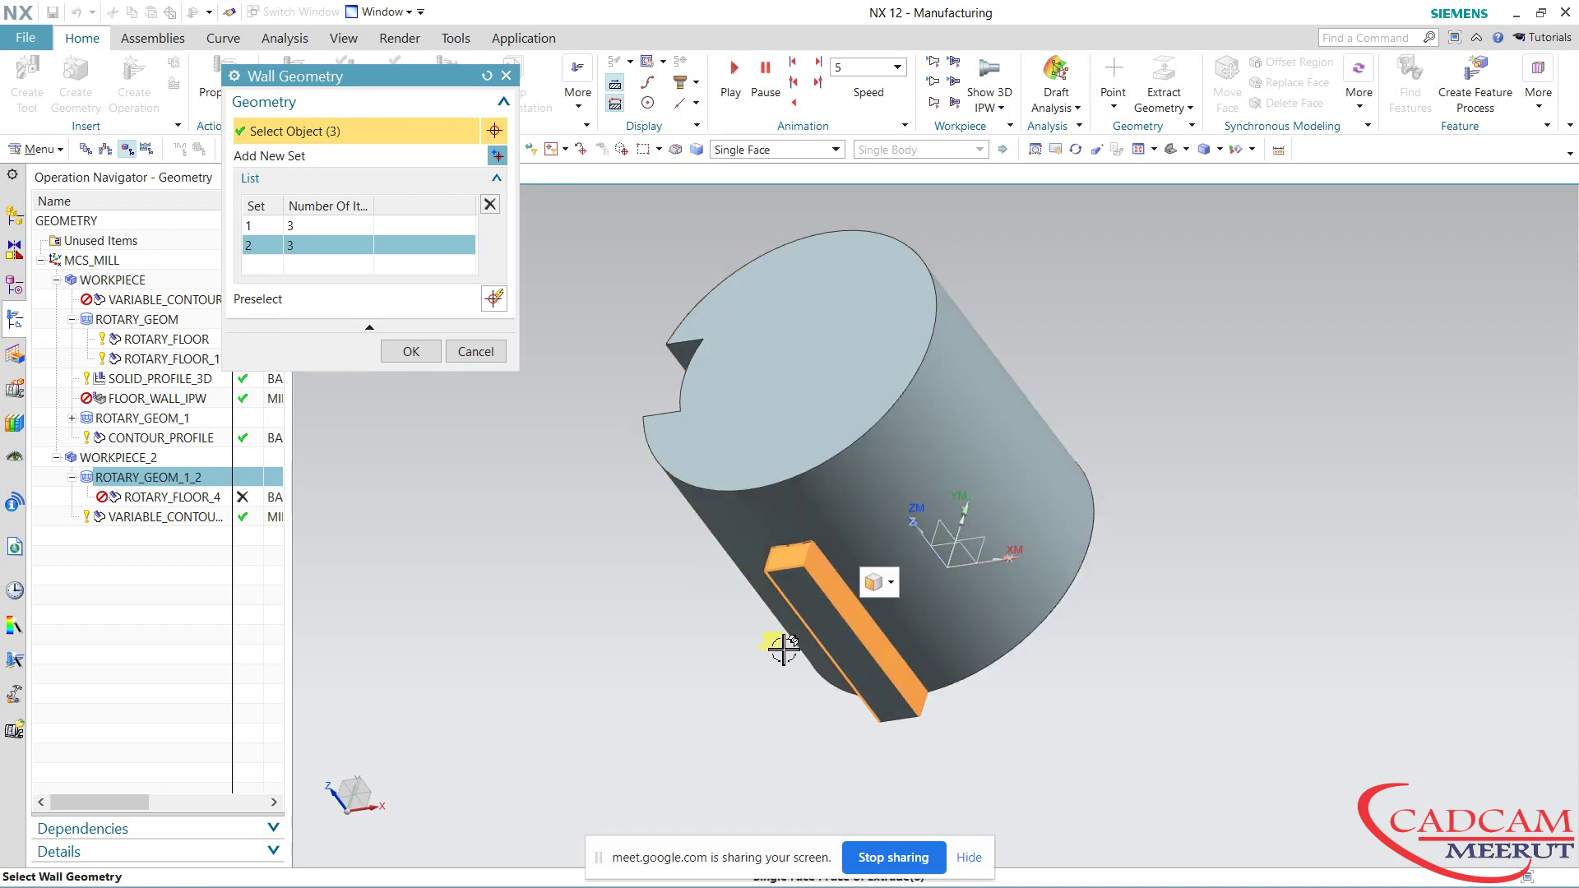
{"action": "mouse_move", "coordinate": [659, 625]}
{"action": "middle_mouse_down"}
{"action": "mouse_move", "coordinate": [709, 634]}
{"action": "mouse_move", "coordinate": [695, 616]}
{"action": "middle_mouse_up"}
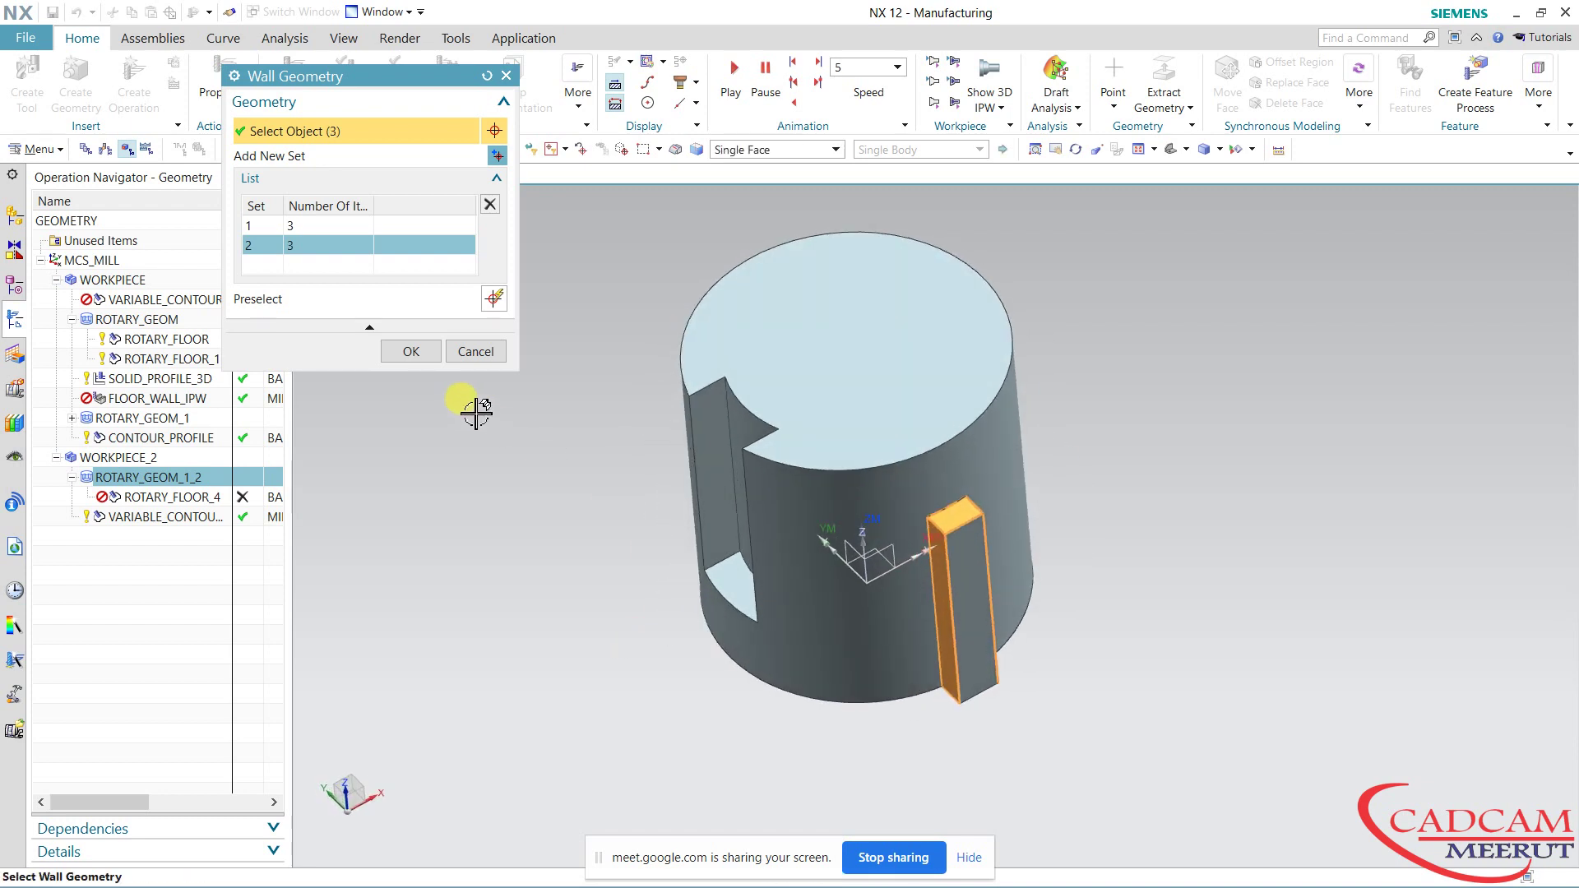
{"action": "left_click", "coordinate": [425, 358]}
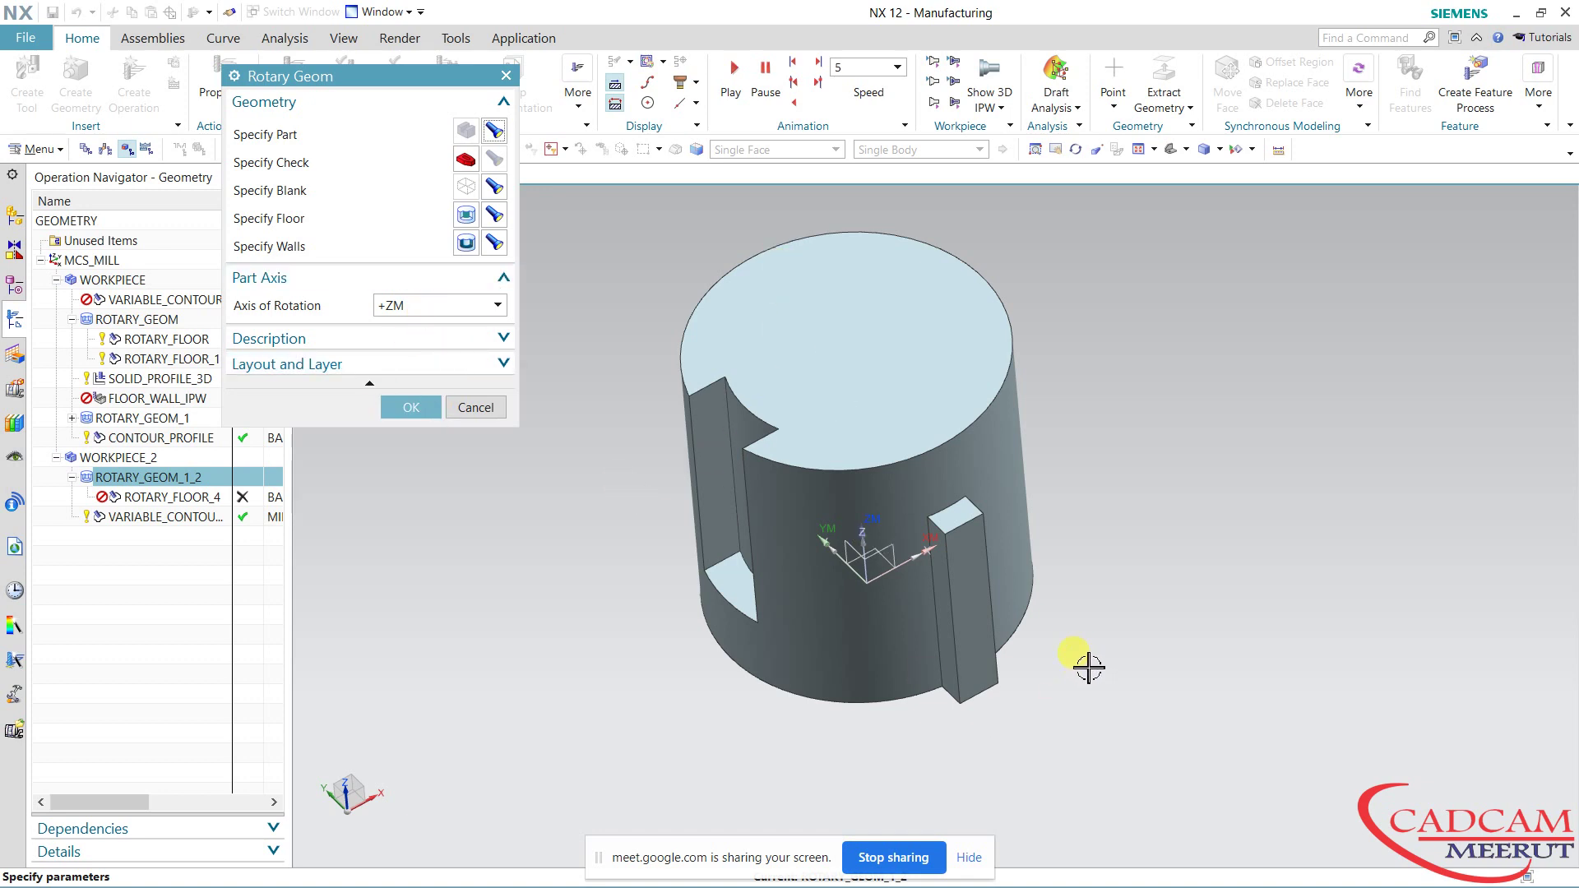
{"action": "middle_click_drag", "start_coordinate": [1089, 662], "coordinate": [1082, 642]}
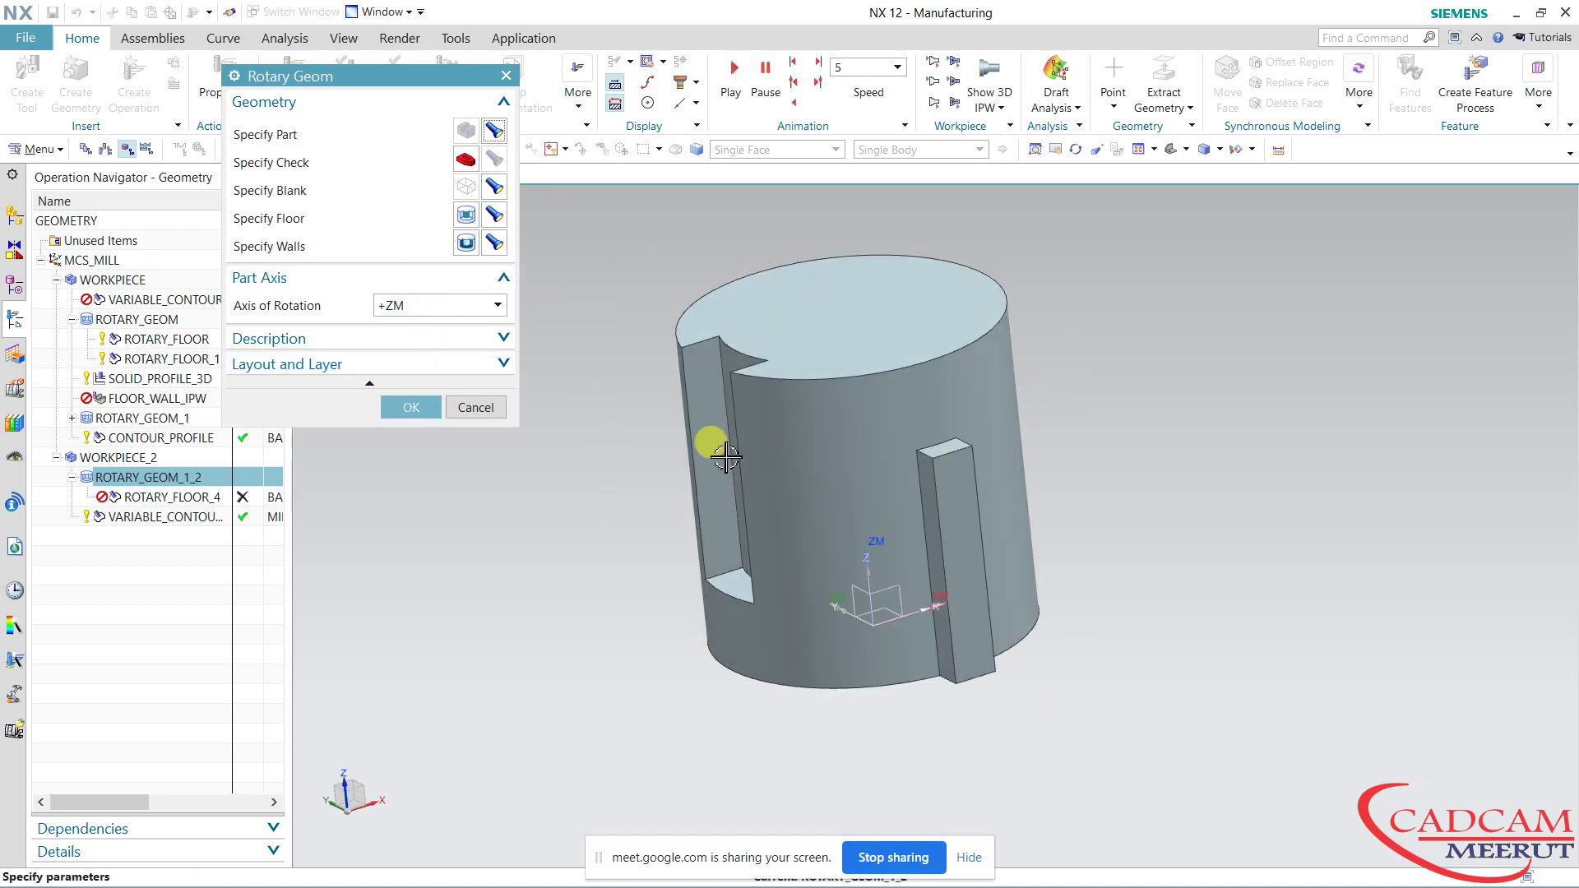
{"action": "left_click", "coordinate": [407, 406]}
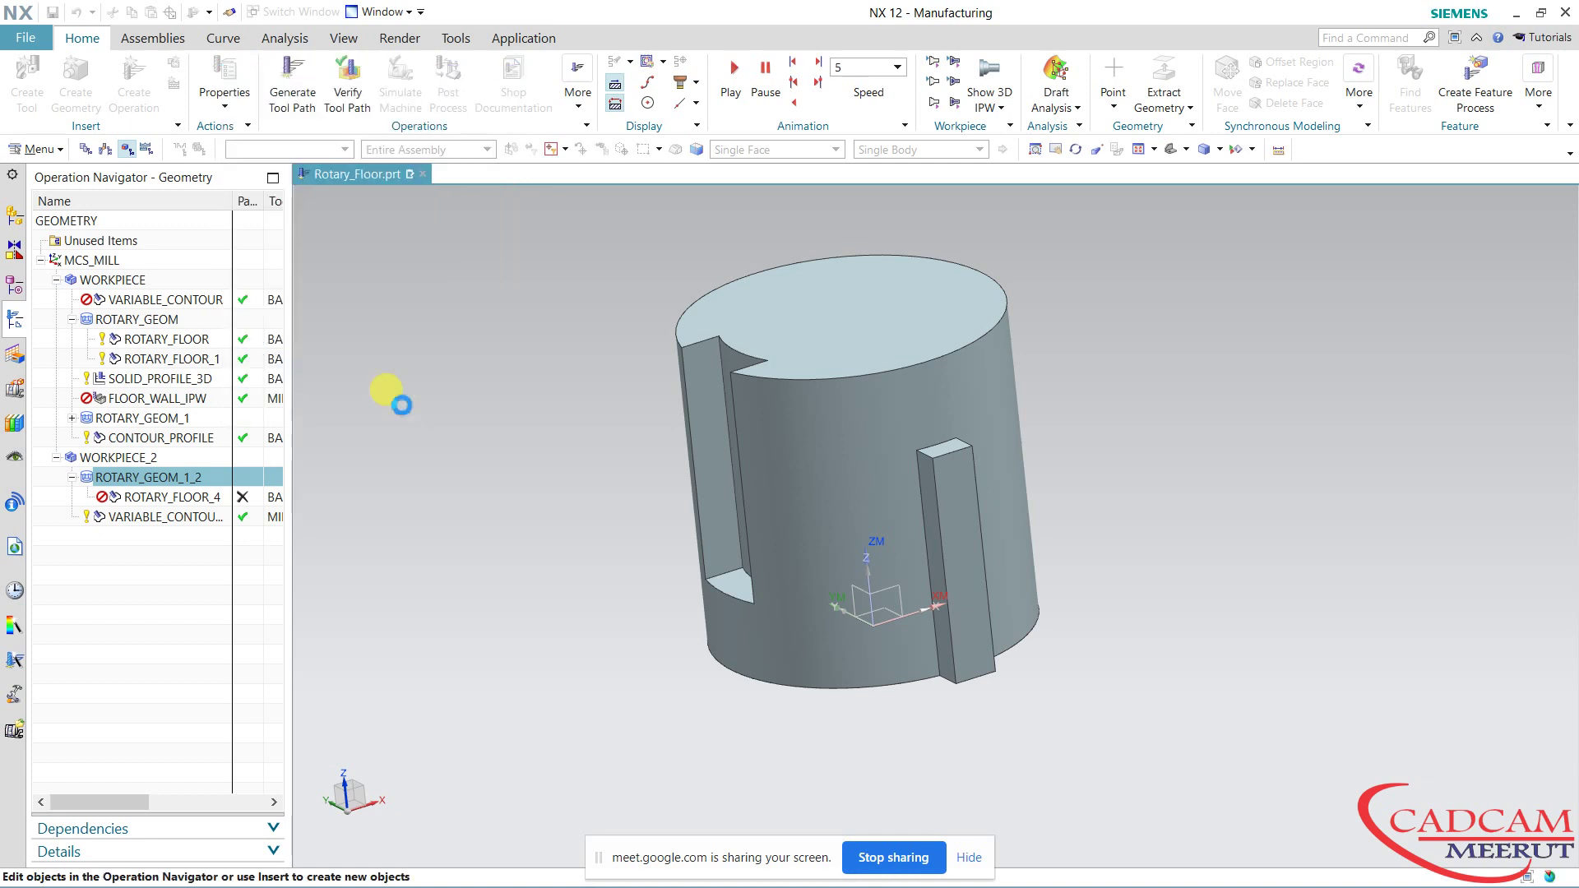
Open ROTARY_FLOOR_4 and generate its Rotary Floor Finish toolpath around the cylinder.
{"action": "double_click", "coordinate": [169, 498]}
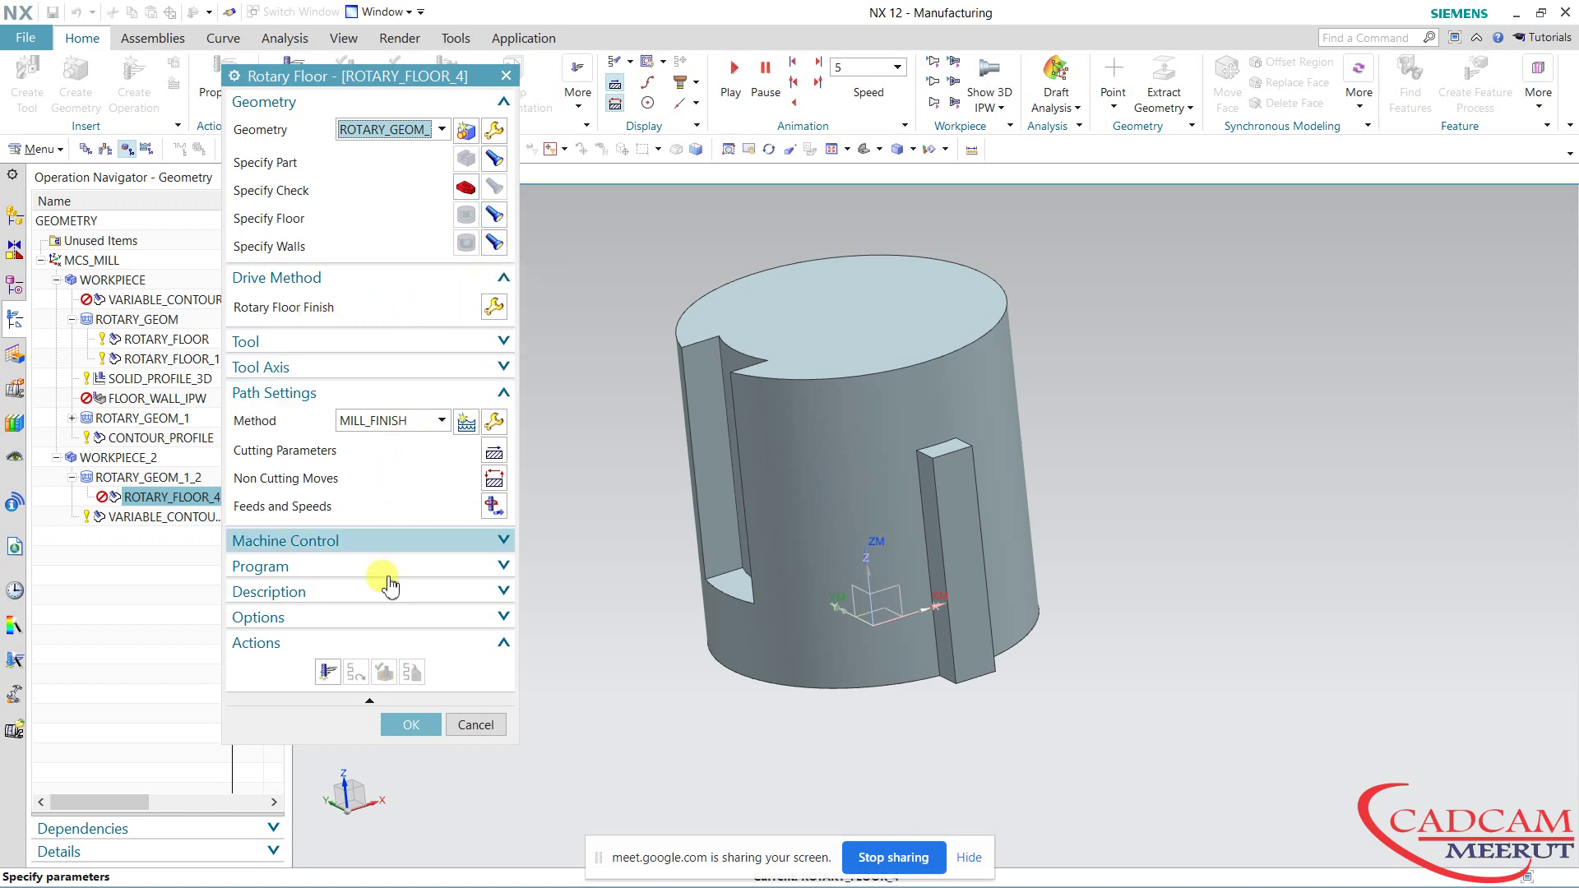
{"action": "left_click", "coordinate": [326, 674]}
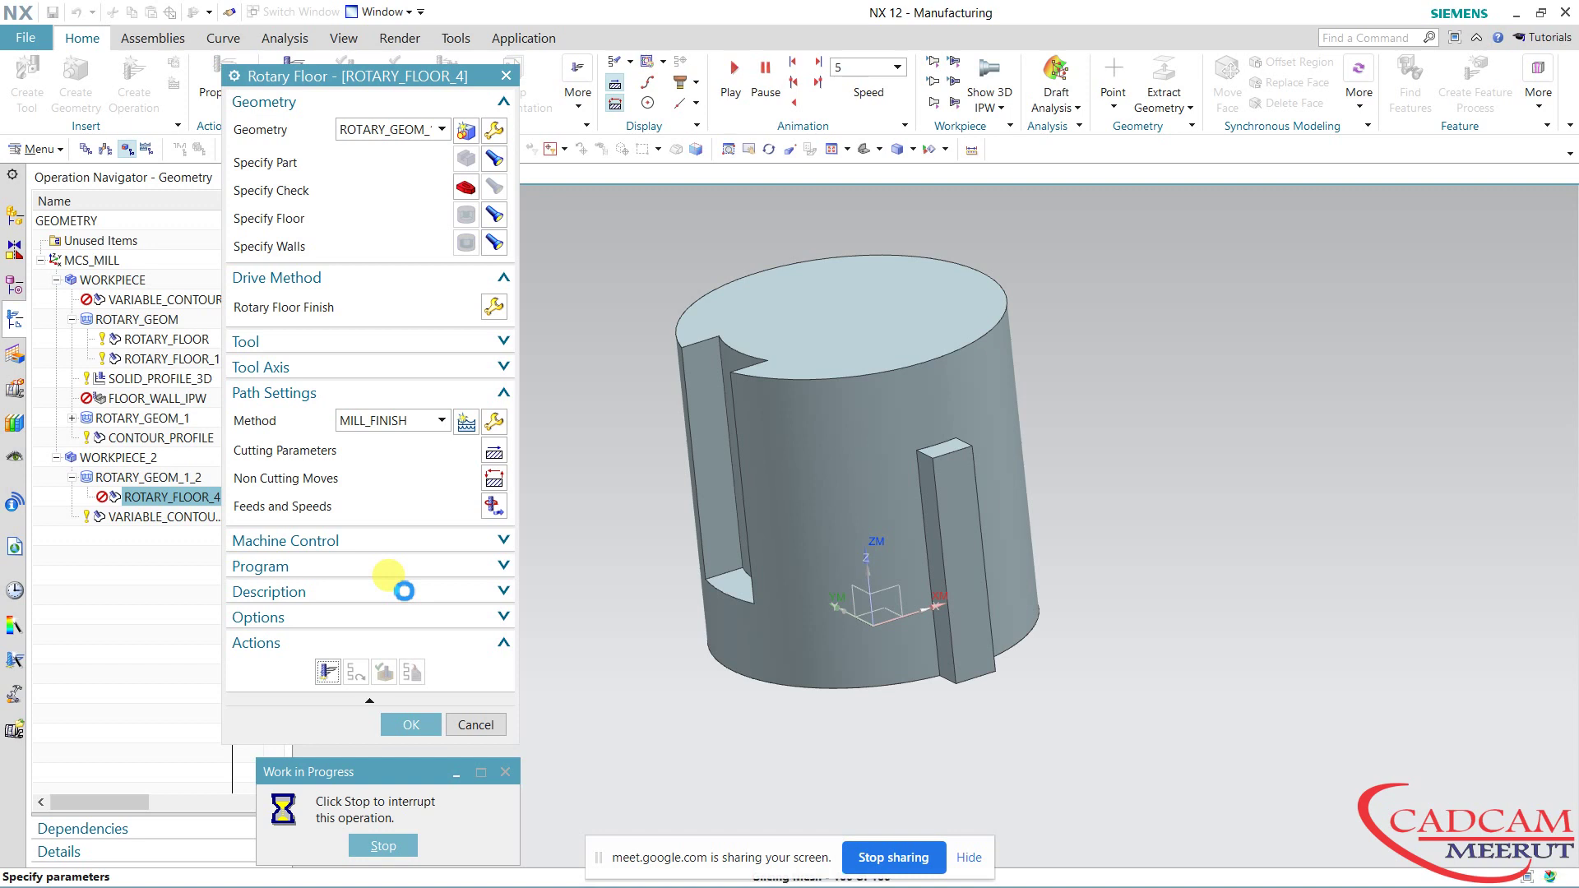
Accept ROTARY_FLOOR_4, collapse WORKPIECE, and preview the ROTARY_FLOOR_4 and VARIABLE_CONTOUR_1 toolpaths.
{"action": "left_click", "coordinate": [413, 726]}
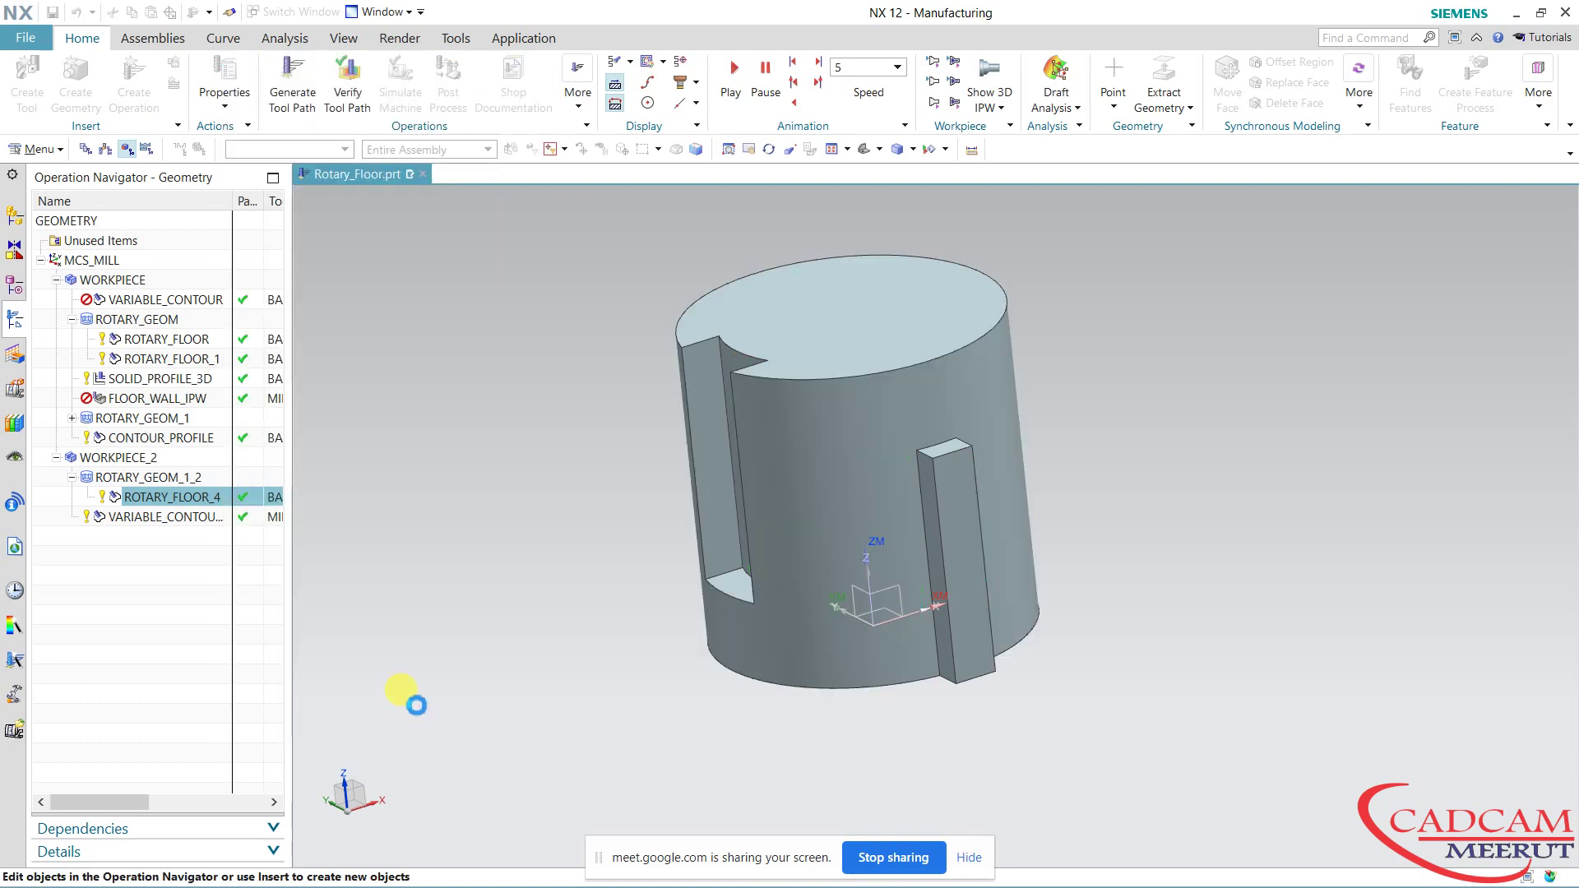
{"action": "left_click", "coordinate": [136, 570]}
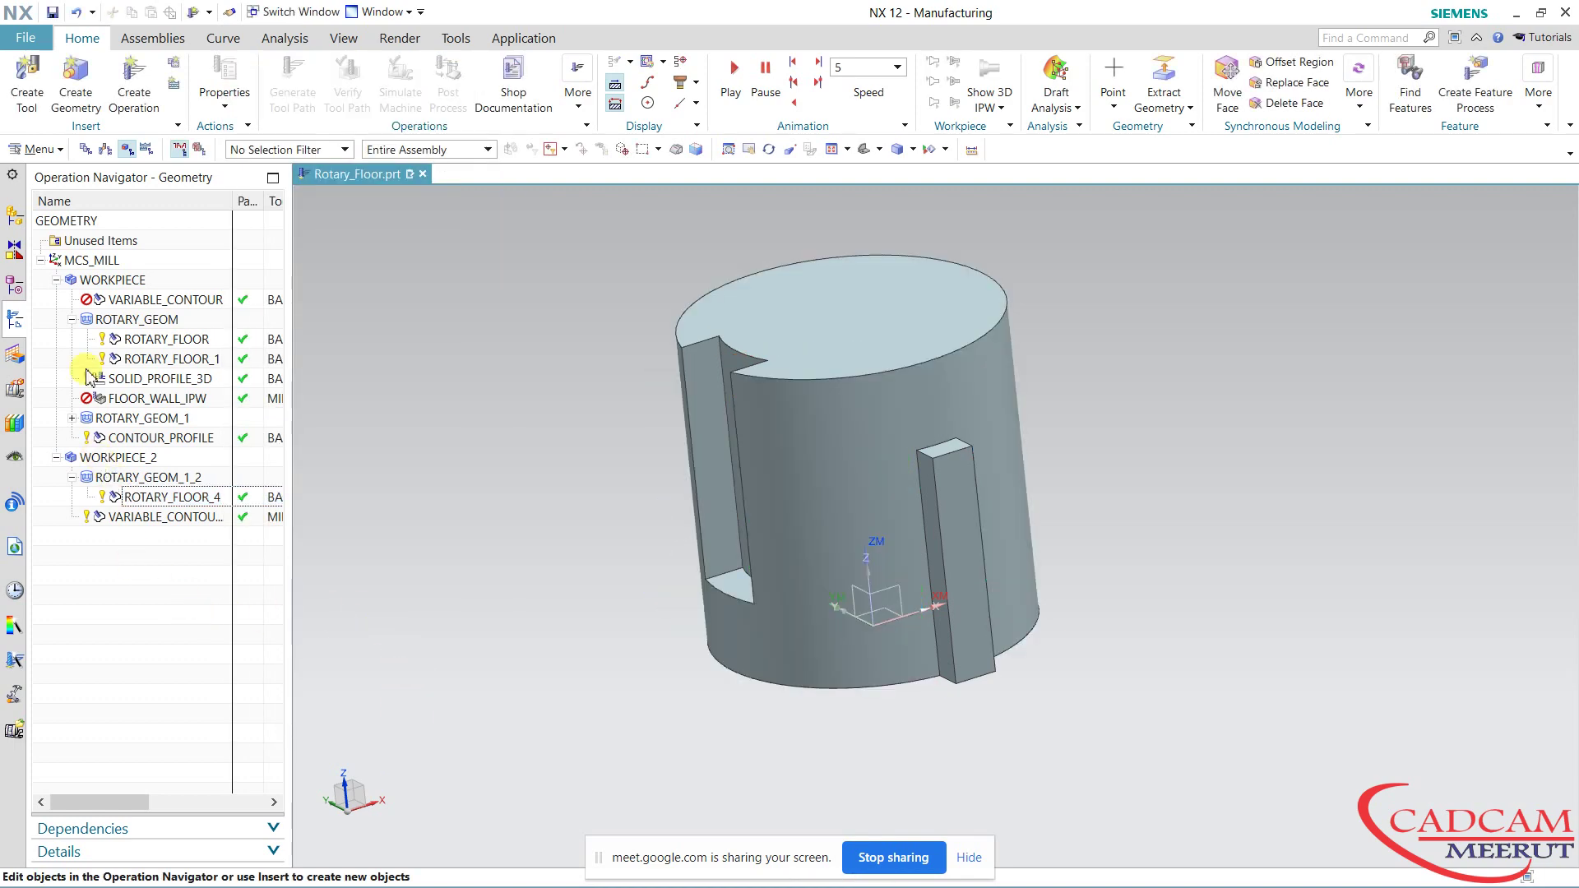
{"action": "left_click", "coordinate": [56, 280]}
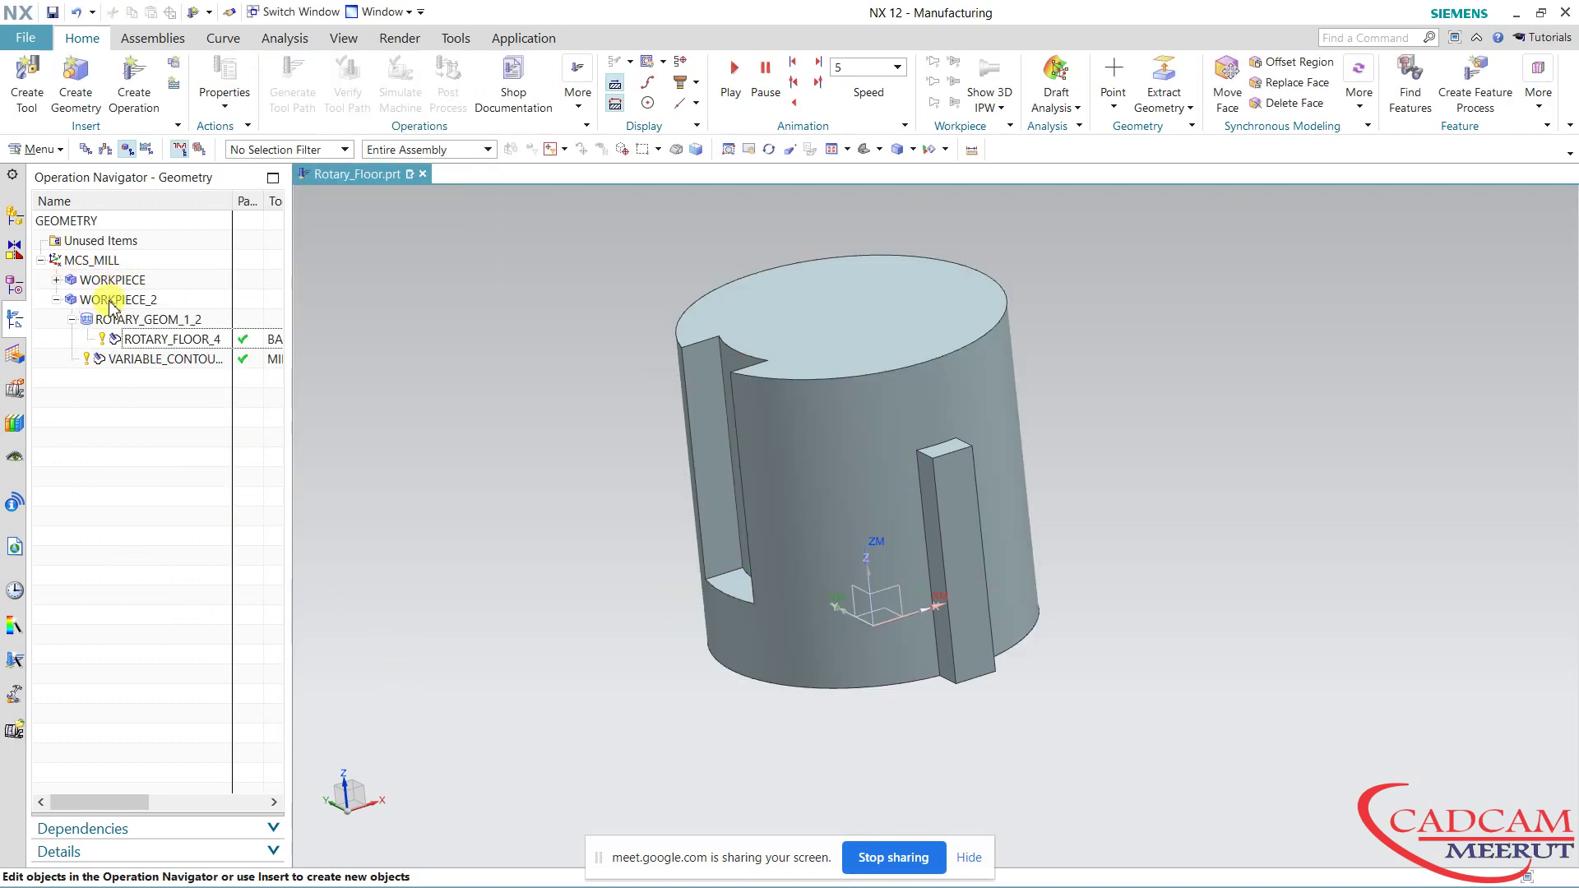
{"action": "left_click", "coordinate": [146, 341]}
{"action": "left_click", "coordinate": [141, 359]}
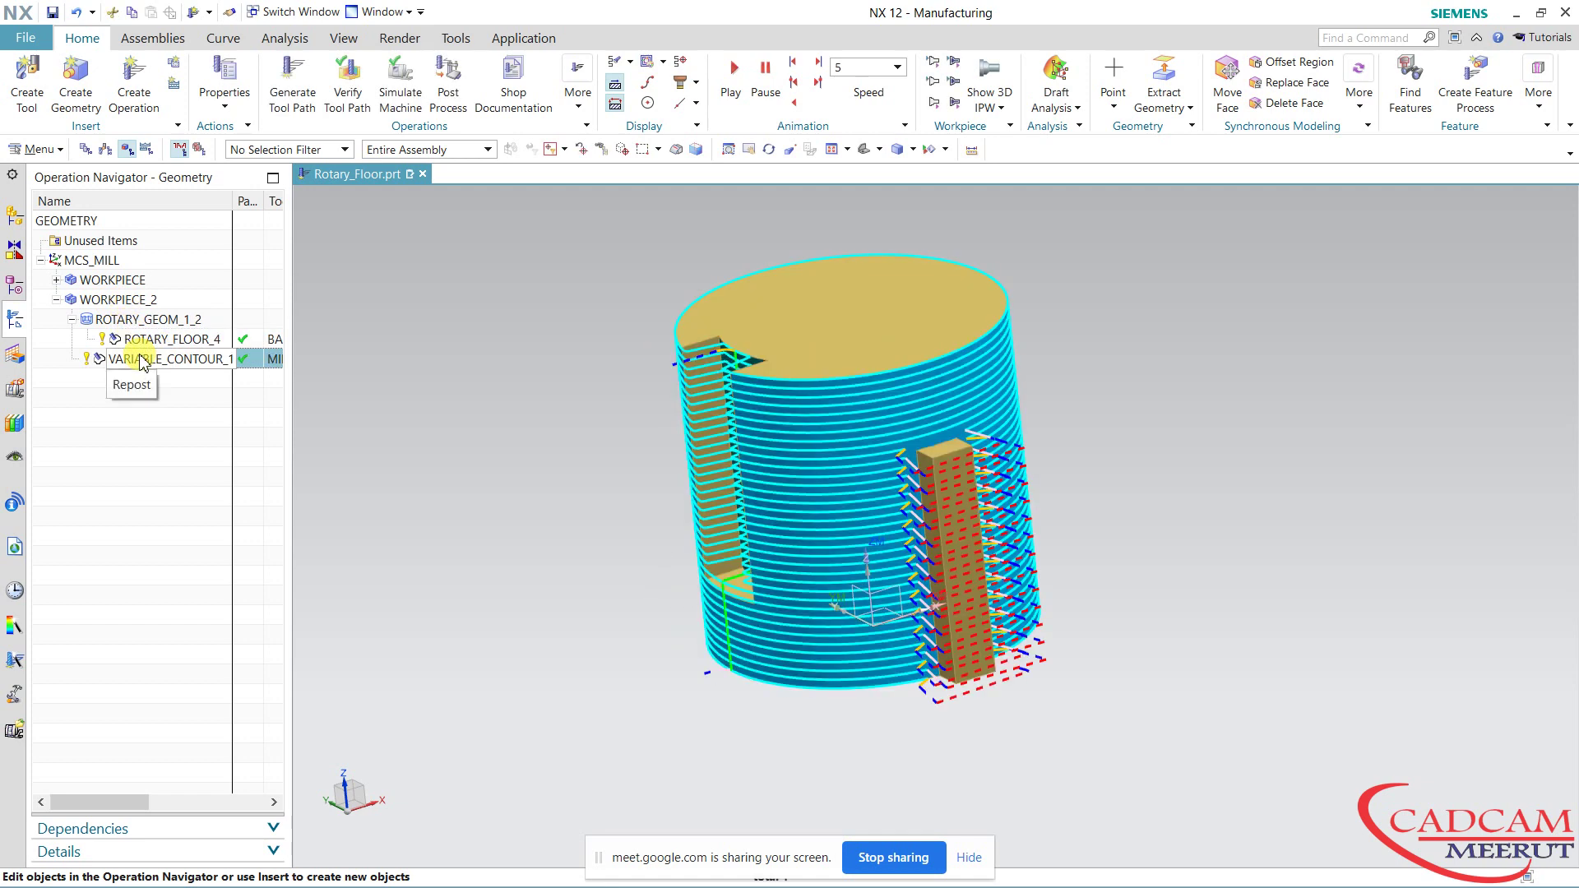
{"action": "left_click", "coordinate": [77, 423]}
Move VARIABLE_CONTOUR_1 under WORKPIECE_2 and open ROTARY_FLOOR_4's toolpath verification.
{"action": "left_click_drag", "start_coordinate": [134, 362], "coordinate": [115, 300]}
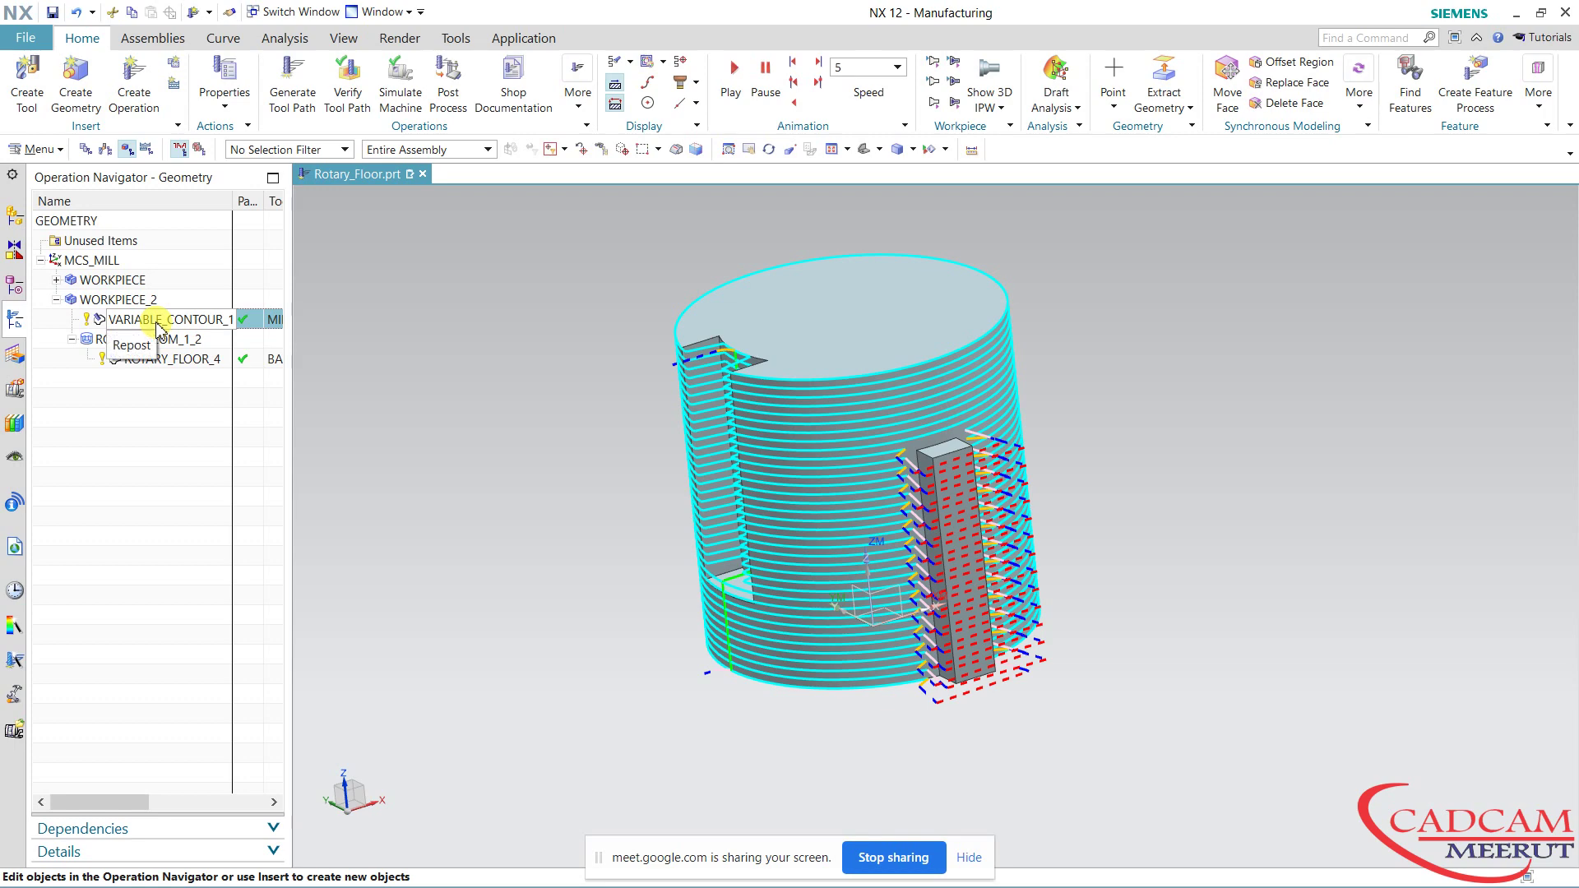
{"action": "left_click", "coordinate": [160, 360]}
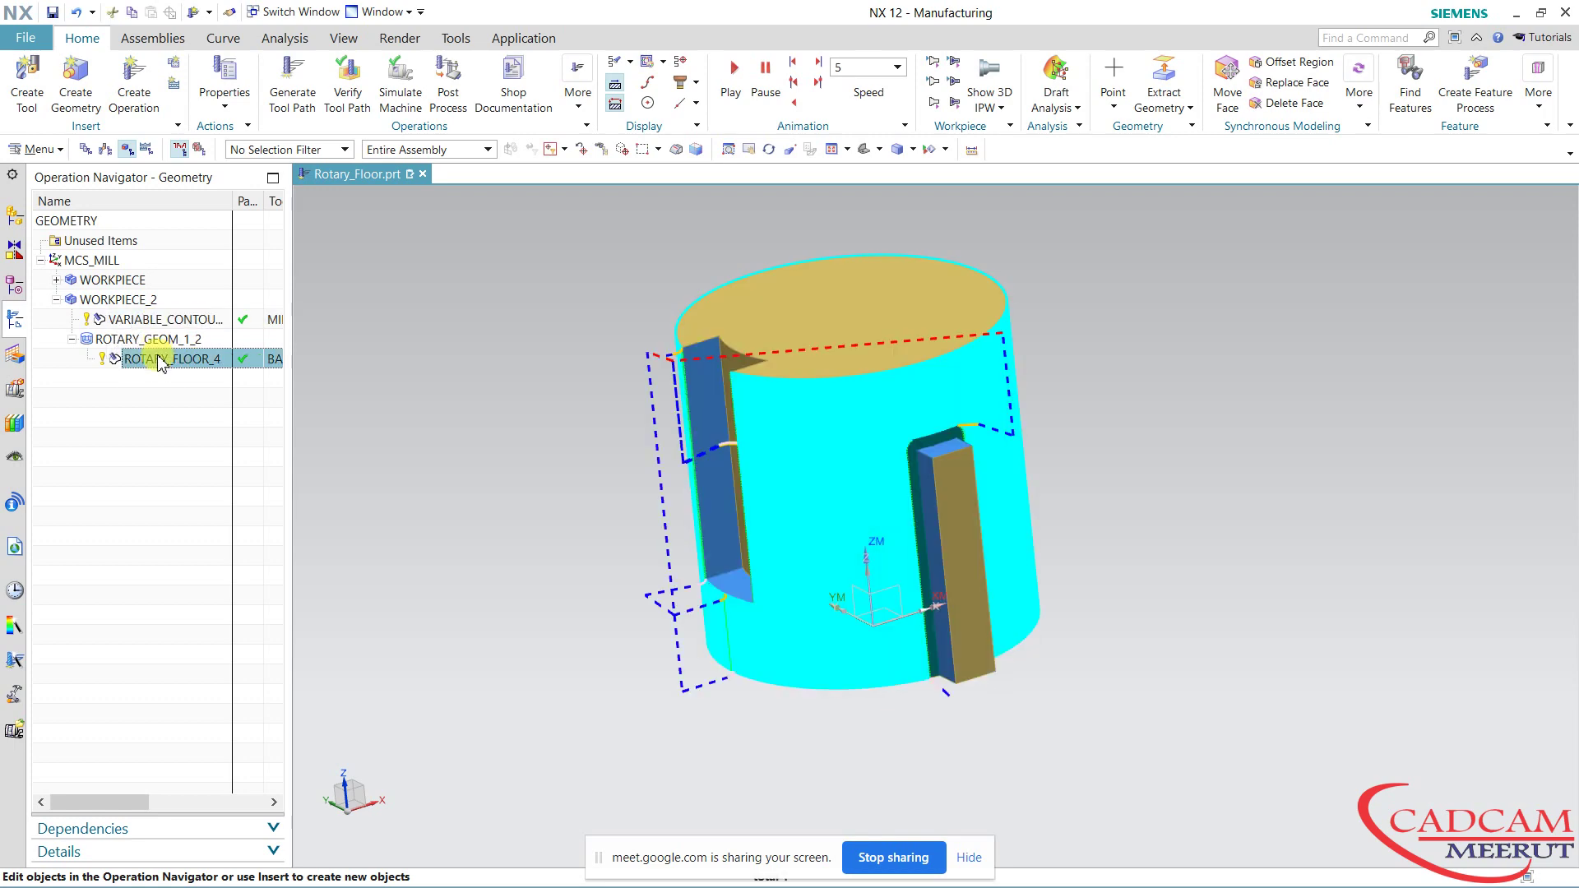
{"action": "left_click", "coordinate": [347, 78]}
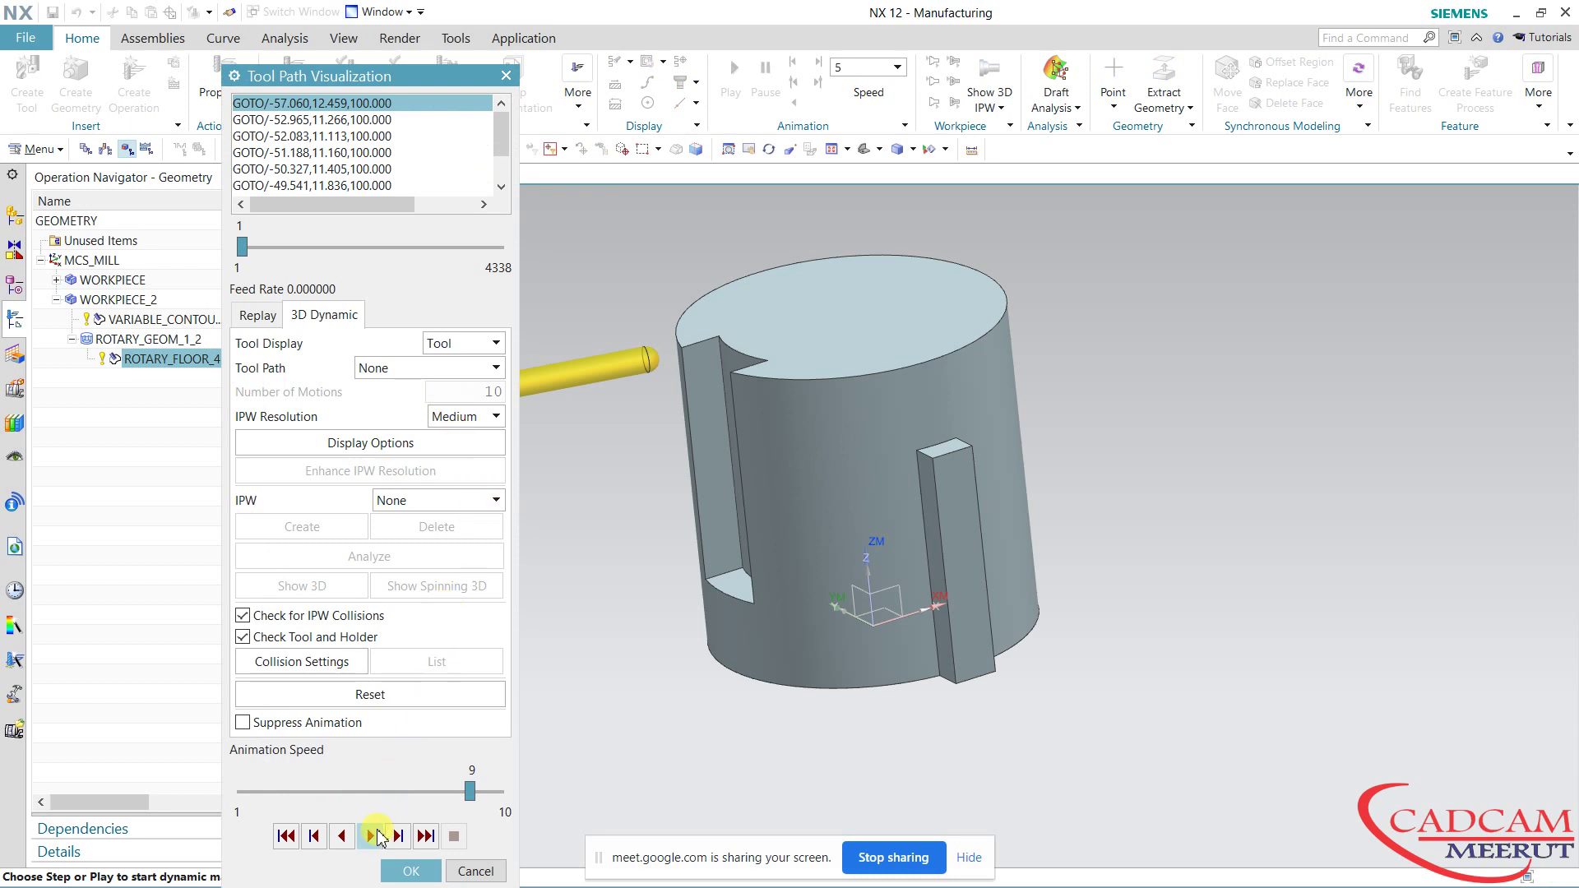
Play ROTARY_FLOOR_4's material-removal simulation through all 4338 motions, then close verification.
{"action": "left_click", "coordinate": [374, 836]}
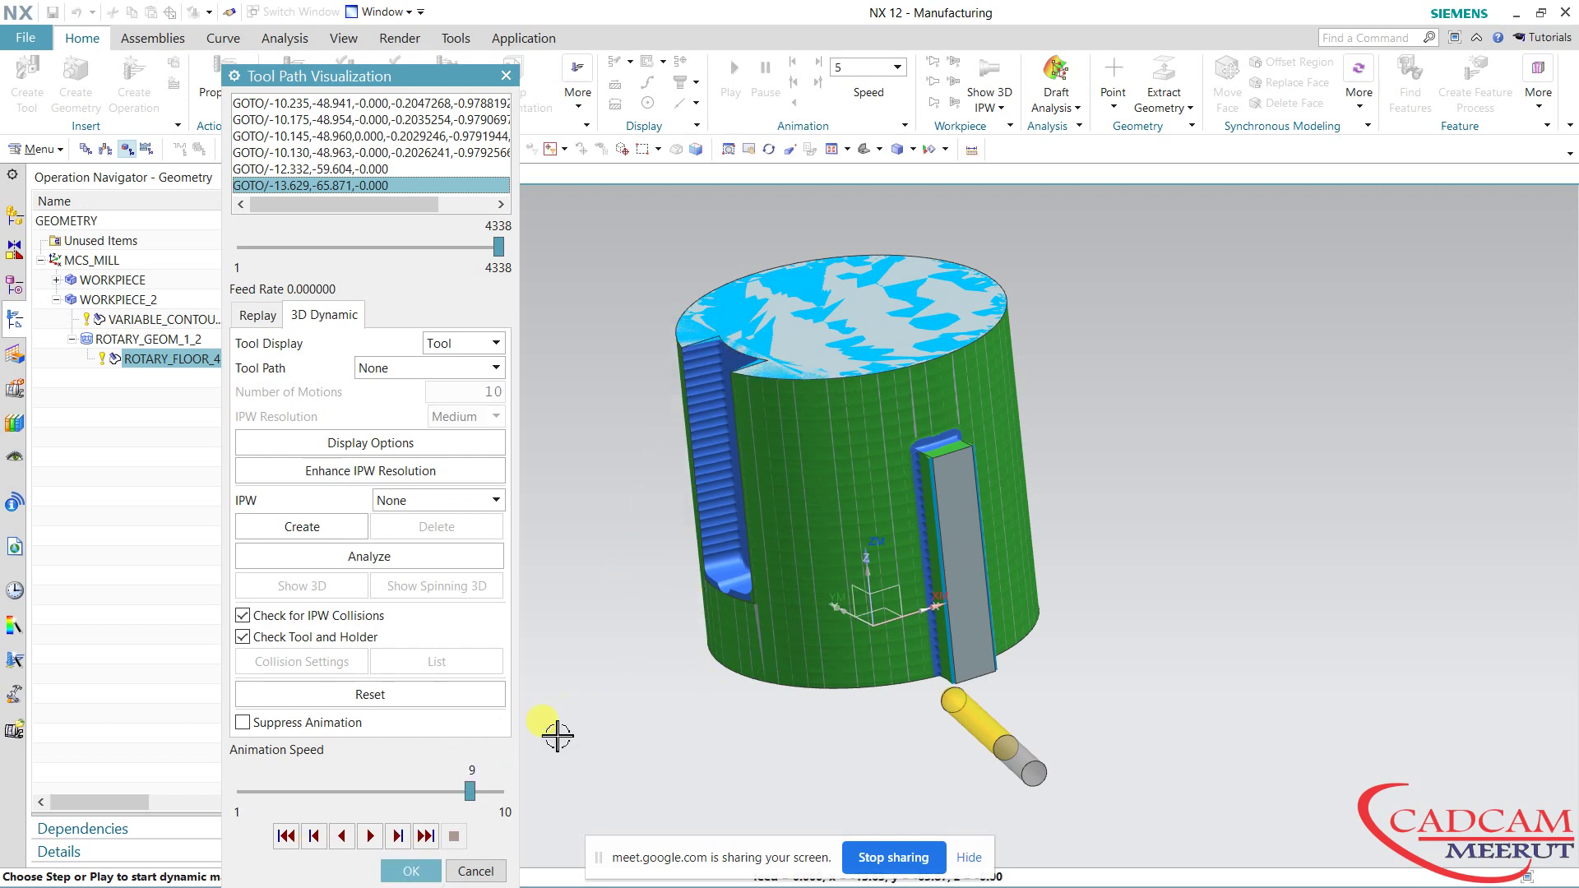
{"action": "left_click", "coordinate": [410, 871]}
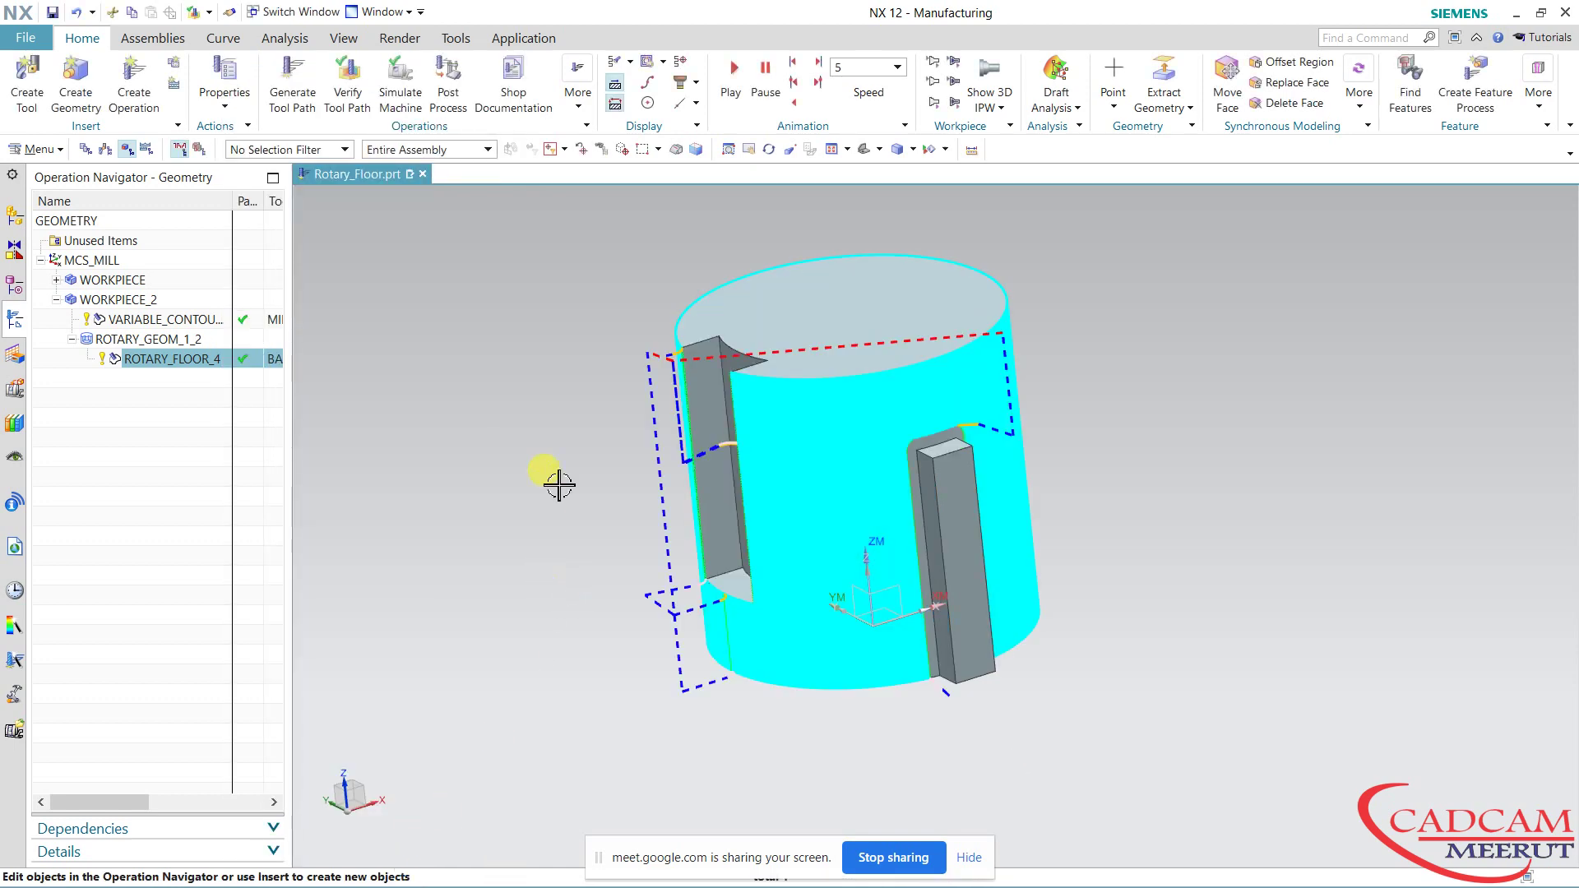
Create a mill_rotary geometry group ROTARY_GEOM_2 under WORKPIECE_2.
{"action": "middle_click_drag", "start_coordinate": [560, 486], "coordinate": [564, 441]}
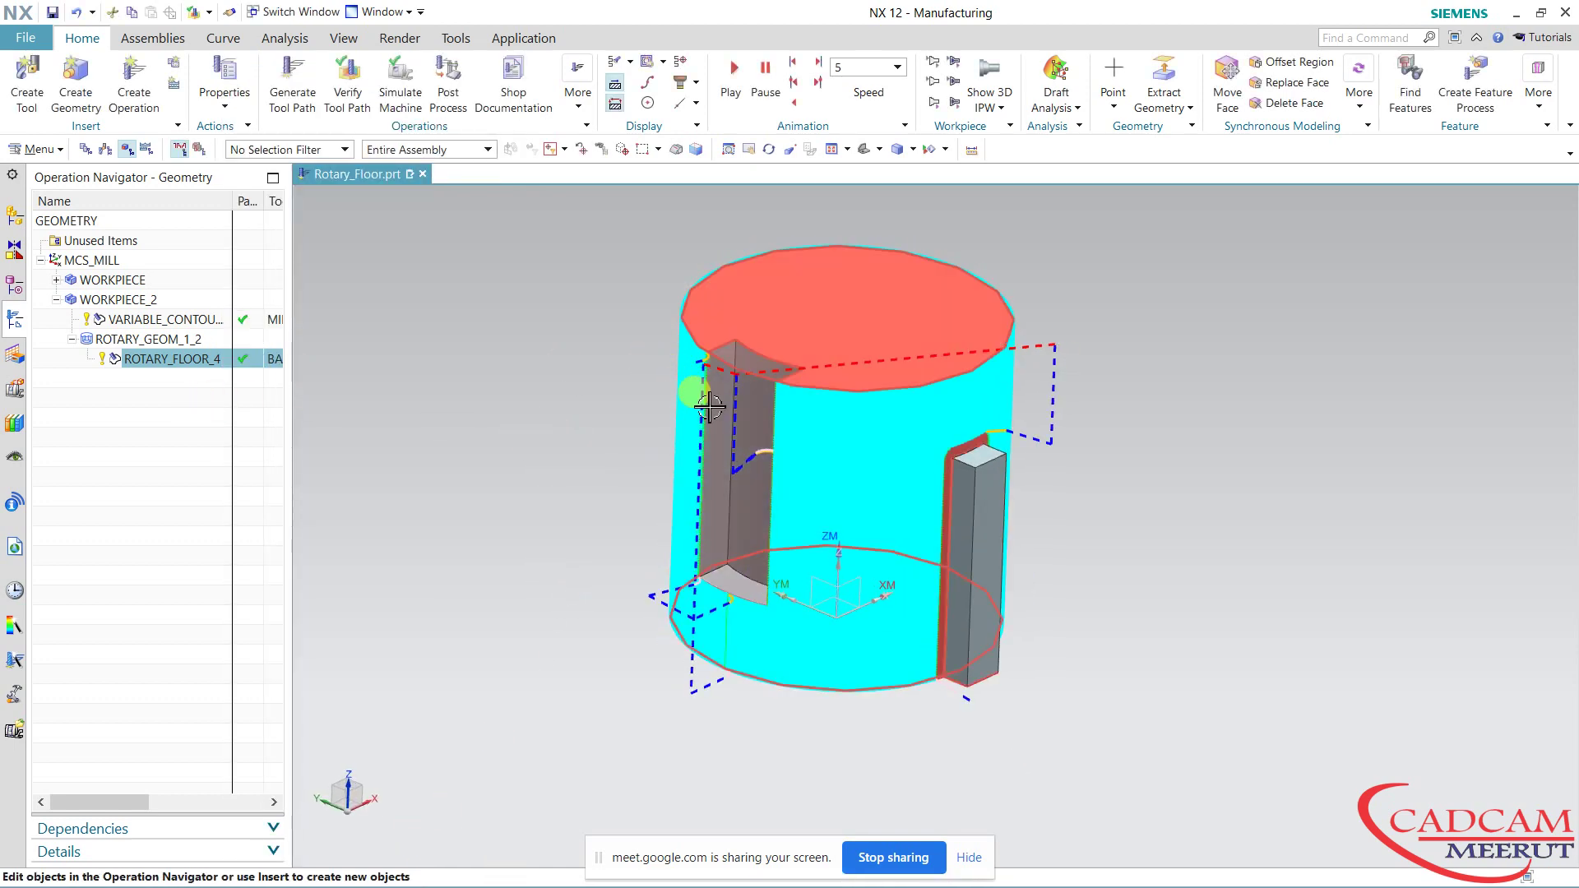
{"action": "left_click", "coordinate": [521, 410]}
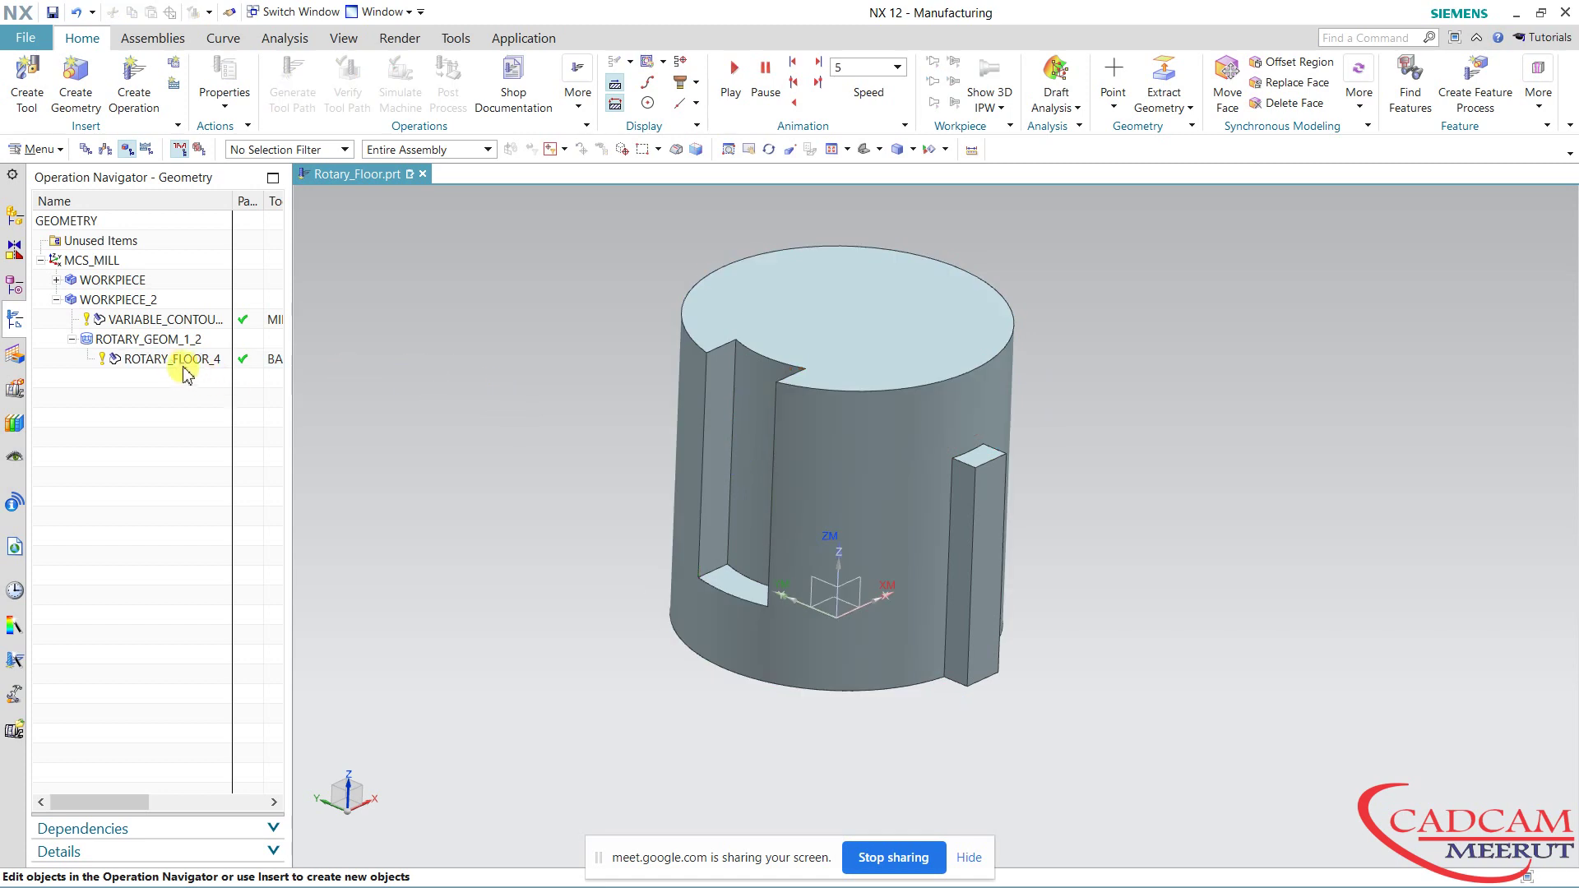
{"action": "left_click", "coordinate": [165, 347]}
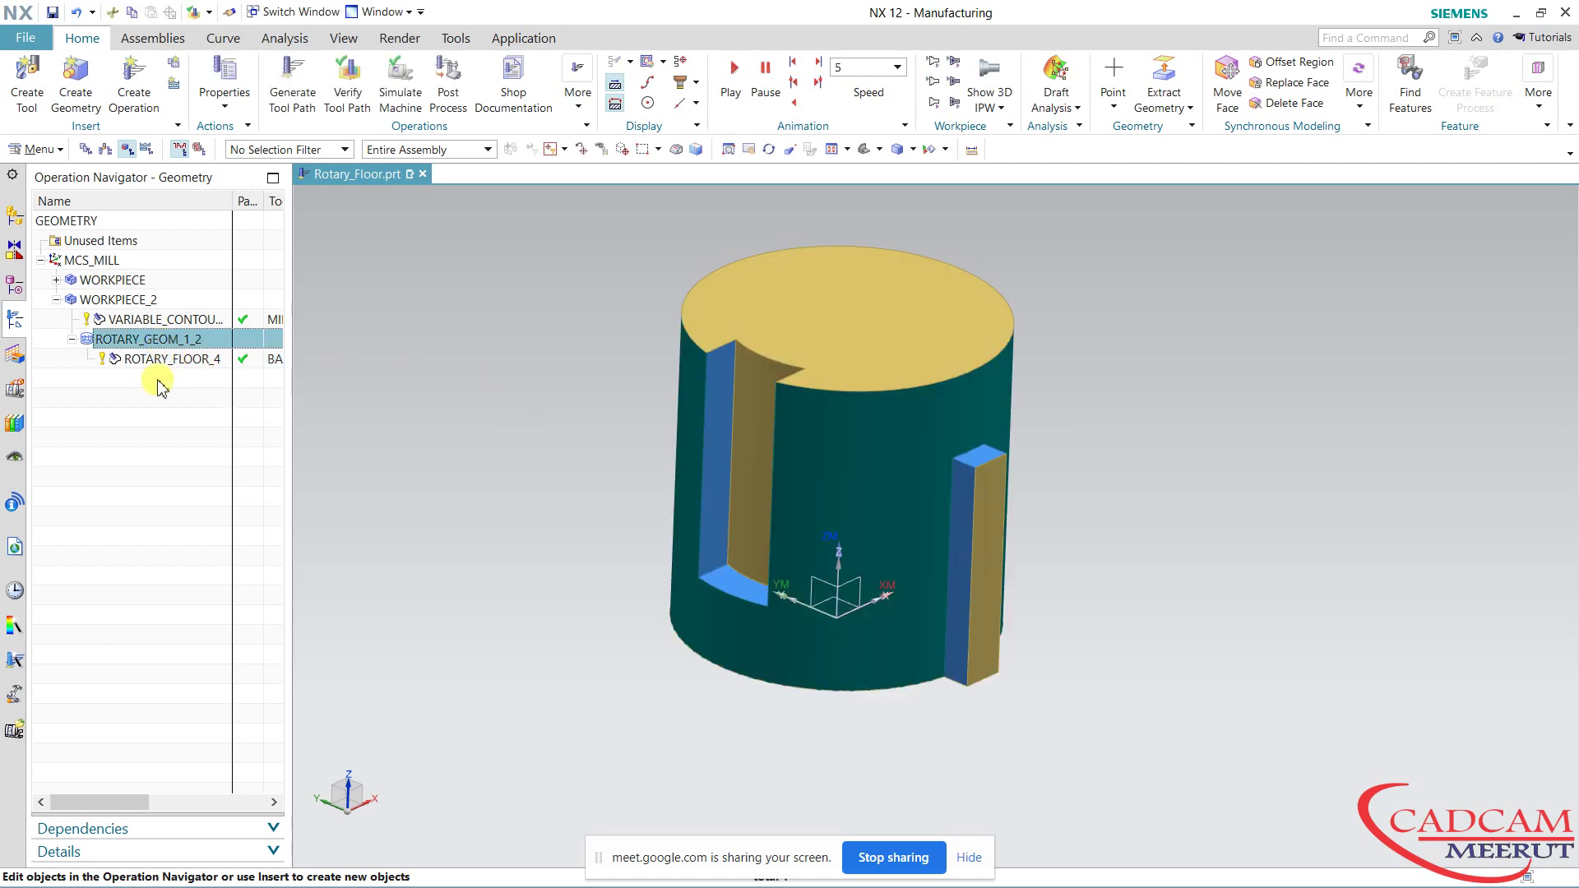
{"action": "left_click", "coordinate": [142, 440]}
{"action": "left_click", "coordinate": [90, 95]}
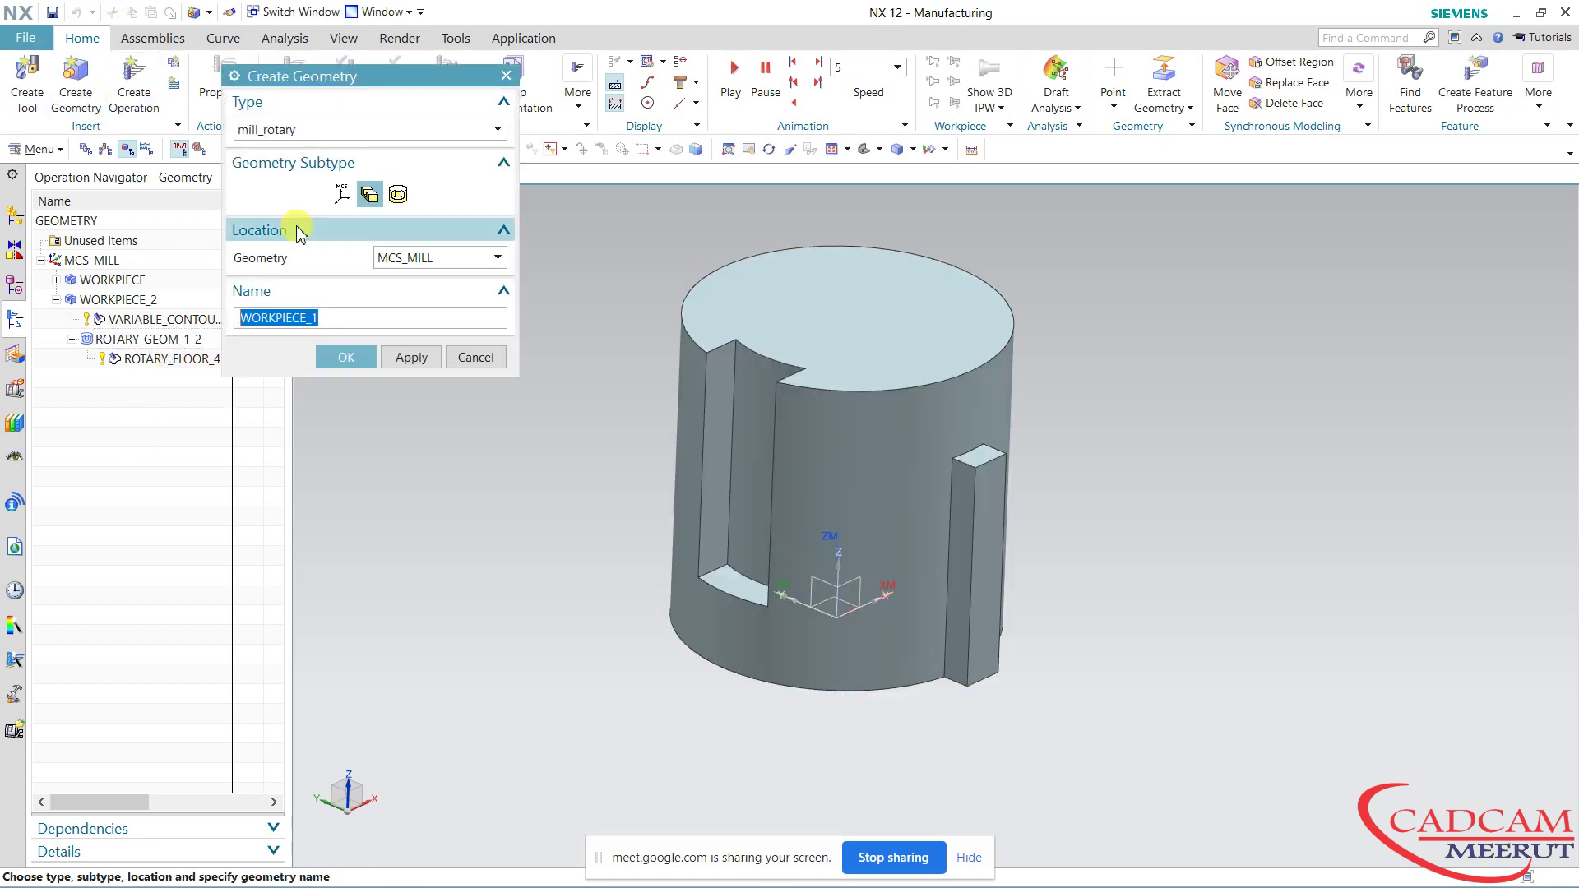
{"action": "left_click", "coordinate": [399, 194]}
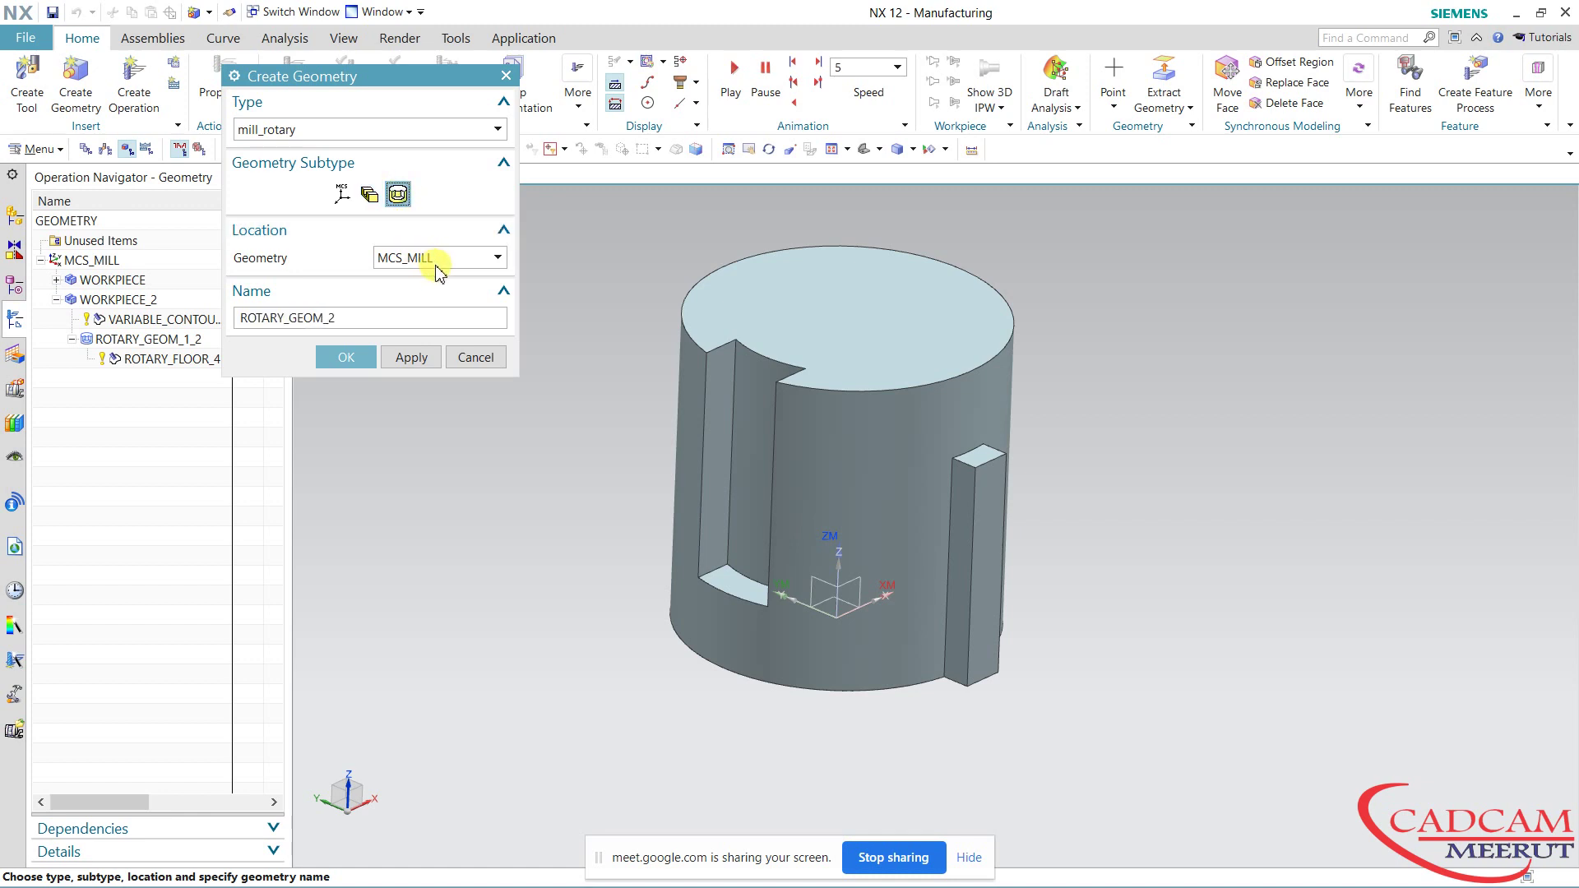
{"action": "left_click", "coordinate": [436, 257]}
{"action": "left_click", "coordinate": [444, 335]}
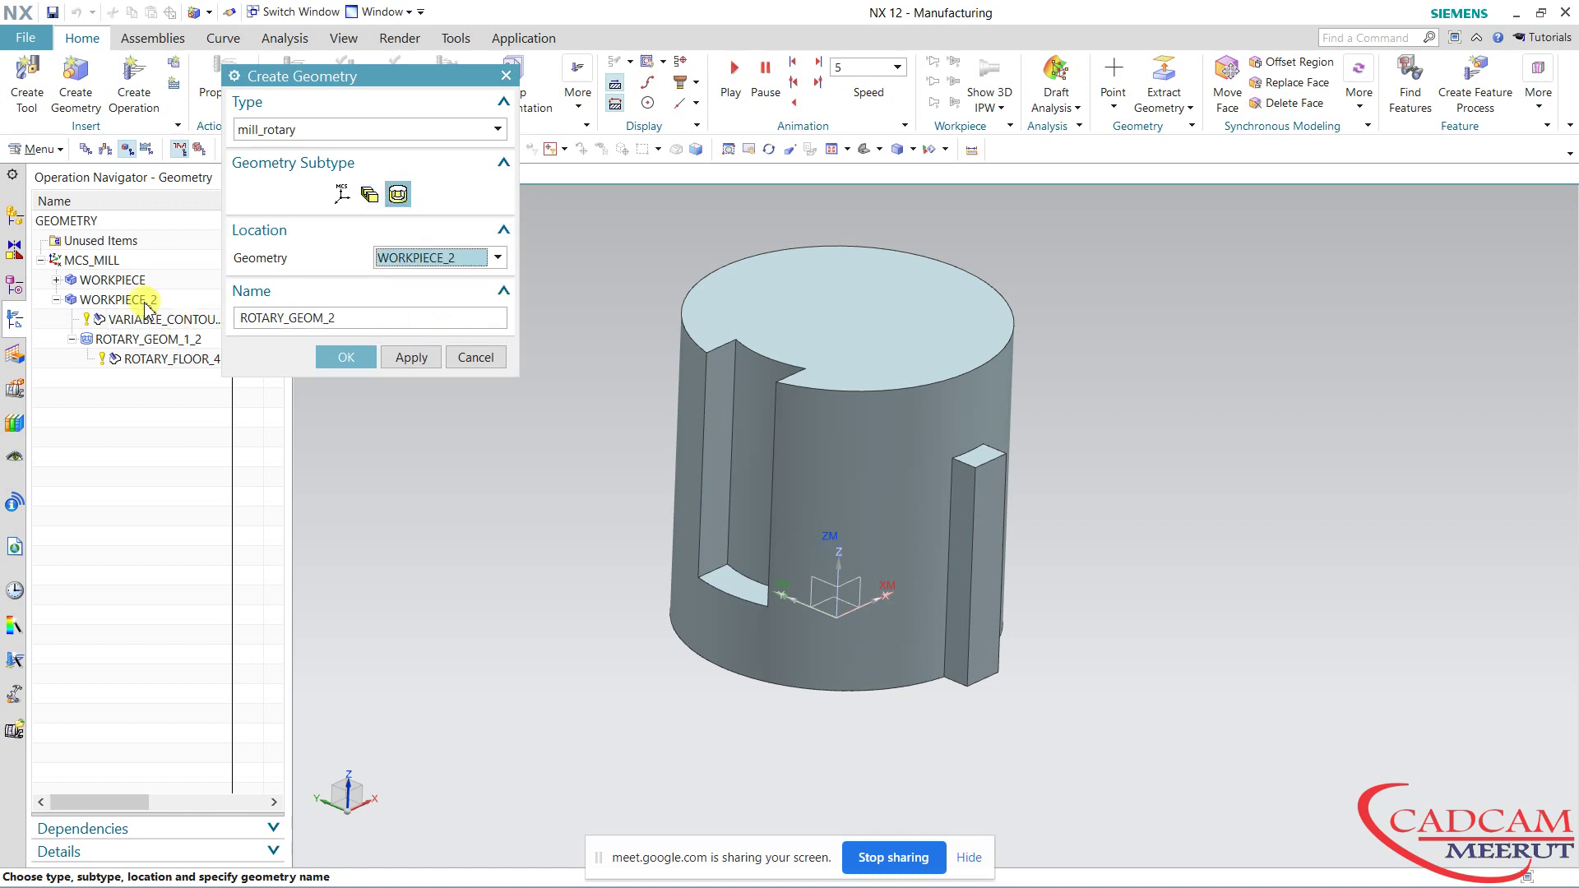
{"action": "left_click", "coordinate": [345, 359]}
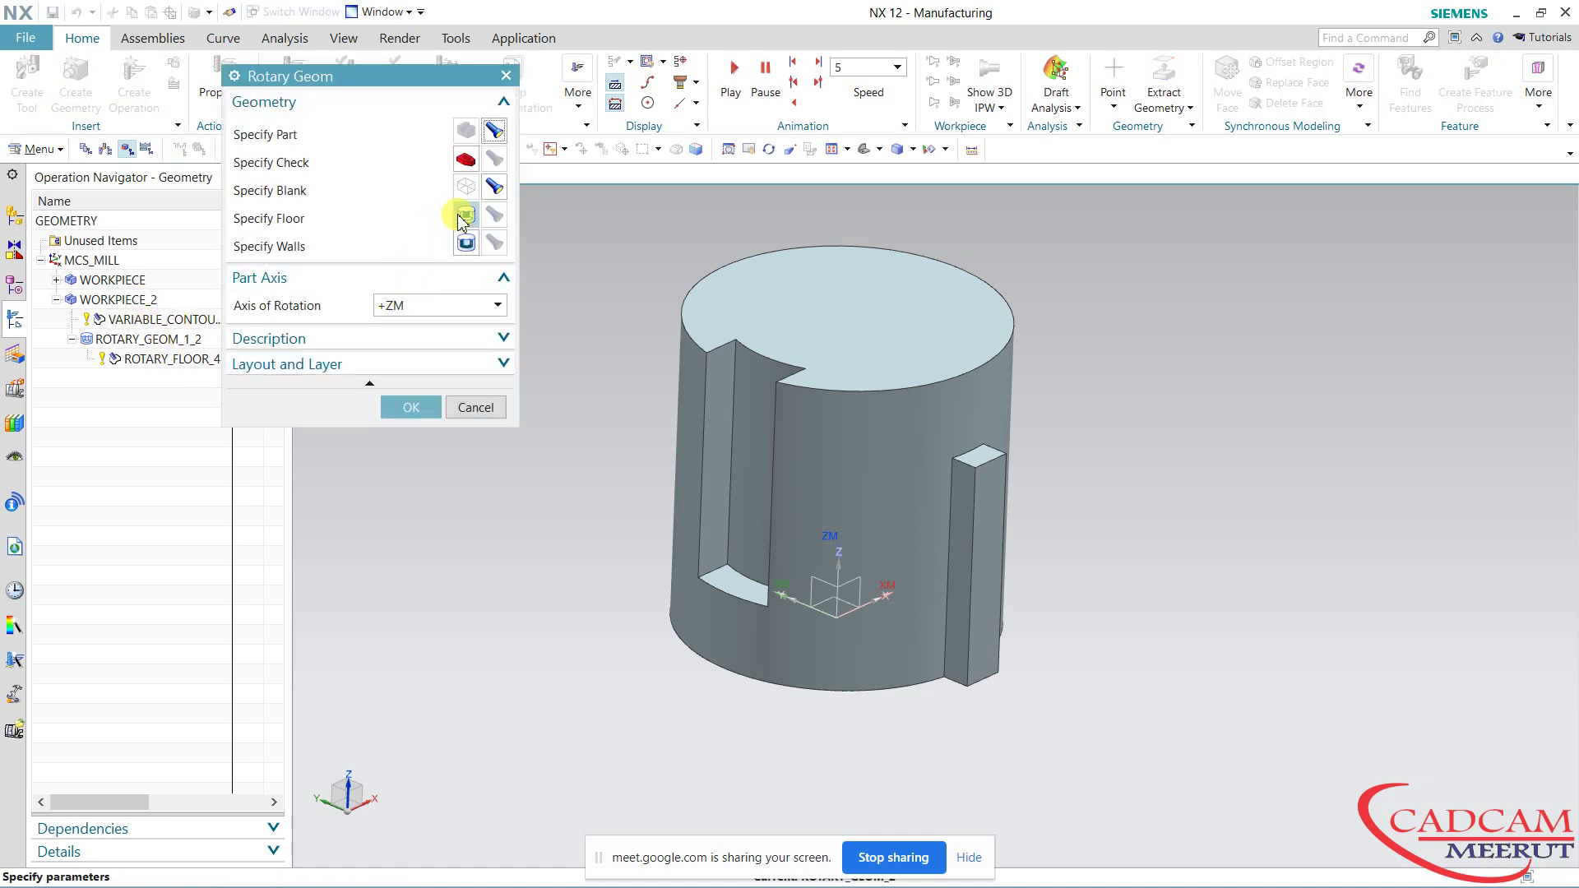
Set the slot's curved back face as ROTARY_GEOM_2's floor.
{"action": "left_click", "coordinate": [458, 216]}
{"action": "left_click", "coordinate": [753, 405]}
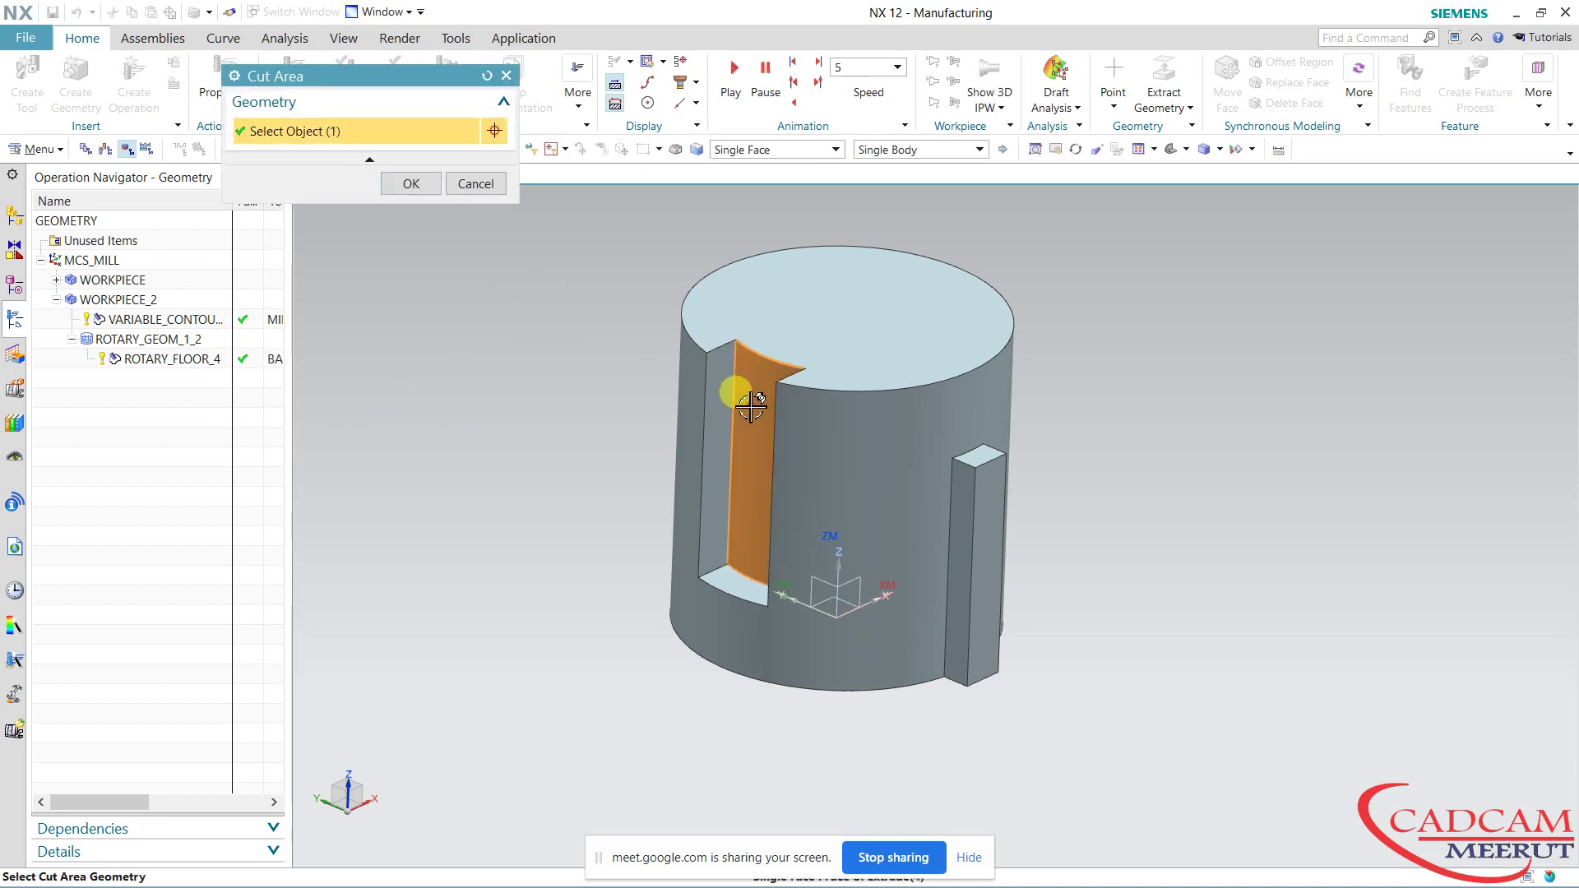
{"action": "left_click", "coordinate": [404, 185]}
Set the slot's side and bottom faces as walls and accept ROTARY_GEOM_2.
{"action": "left_click", "coordinate": [465, 250]}
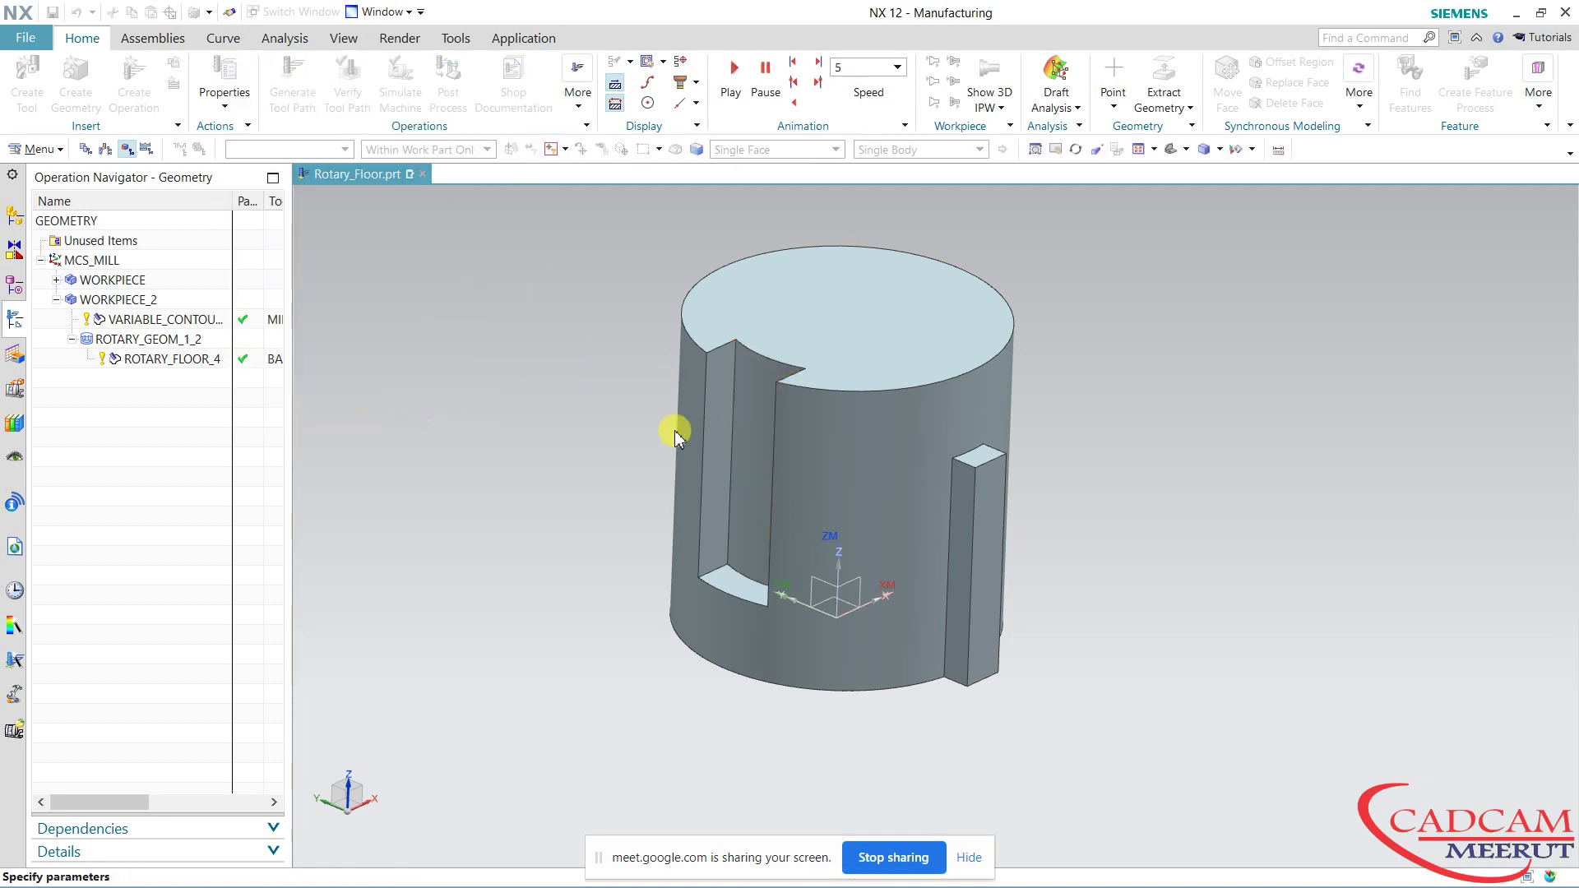
{"action": "left_click", "coordinate": [710, 429]}
{"action": "left_click", "coordinate": [742, 592]}
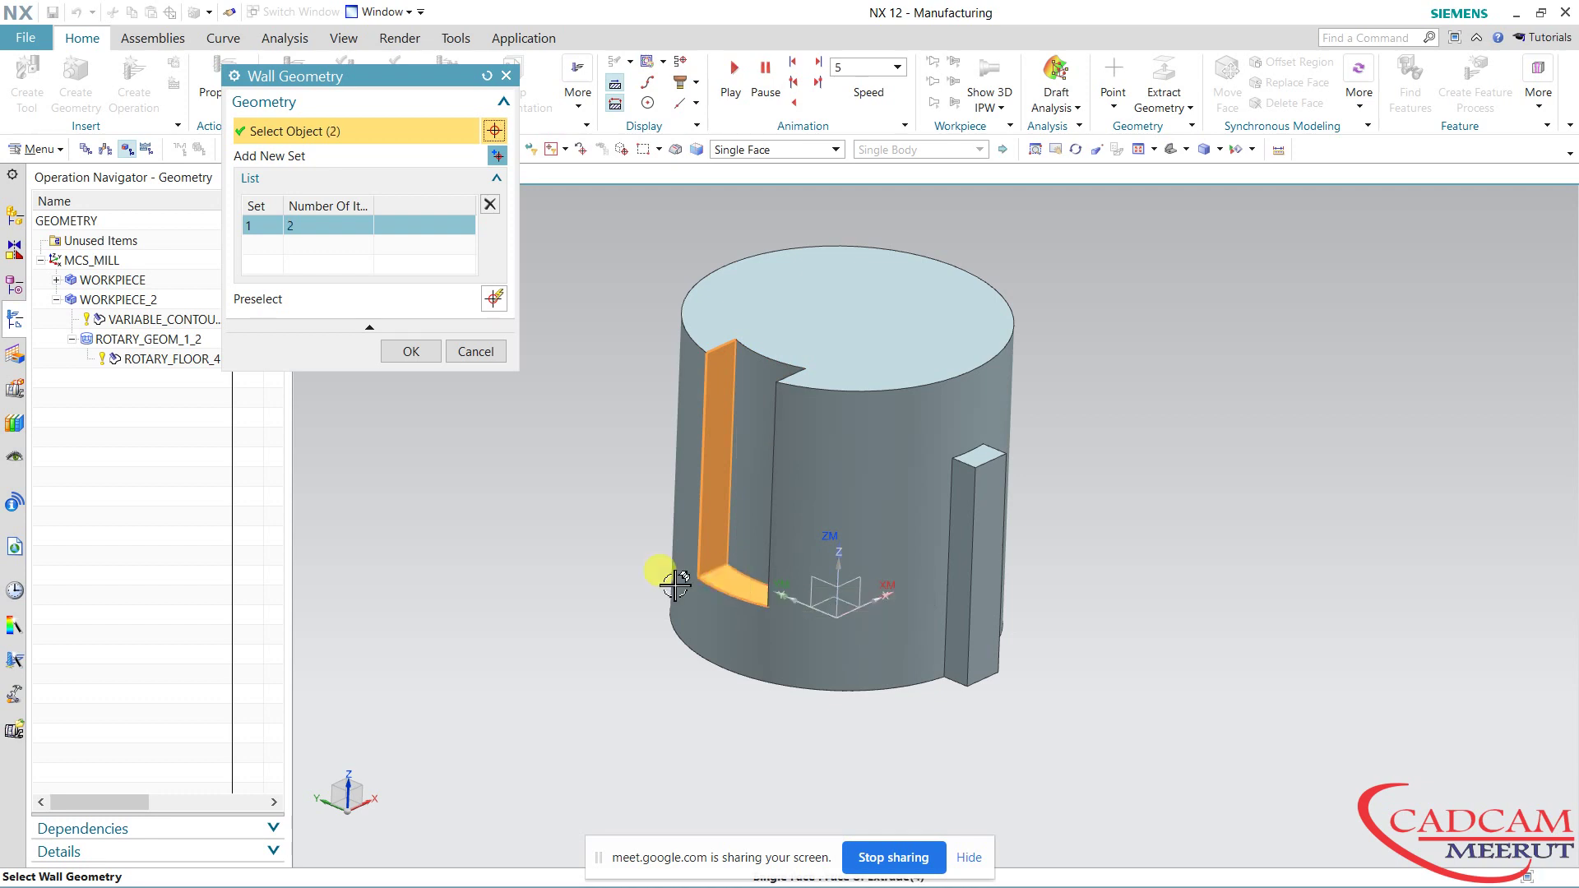
{"action": "mouse_move", "coordinate": [615, 474]}
{"action": "middle_mouse_down"}
{"action": "mouse_move", "coordinate": [663, 518]}
{"action": "mouse_move", "coordinate": [924, 578]}
{"action": "middle_mouse_up"}
{"action": "left_click", "coordinate": [909, 576]}
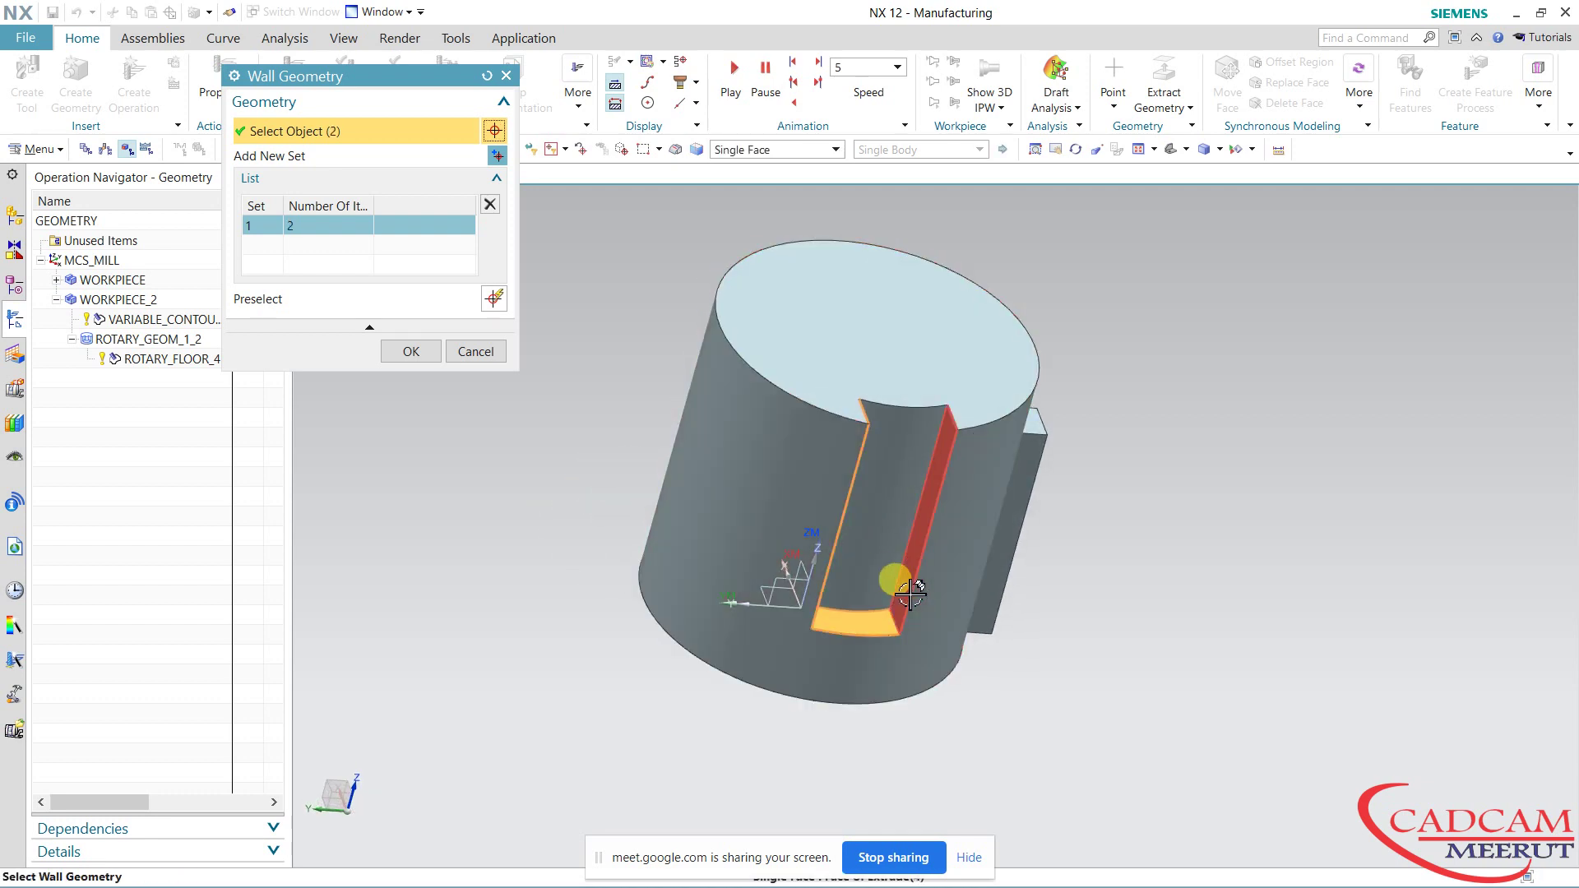
{"action": "left_click", "coordinate": [407, 352]}
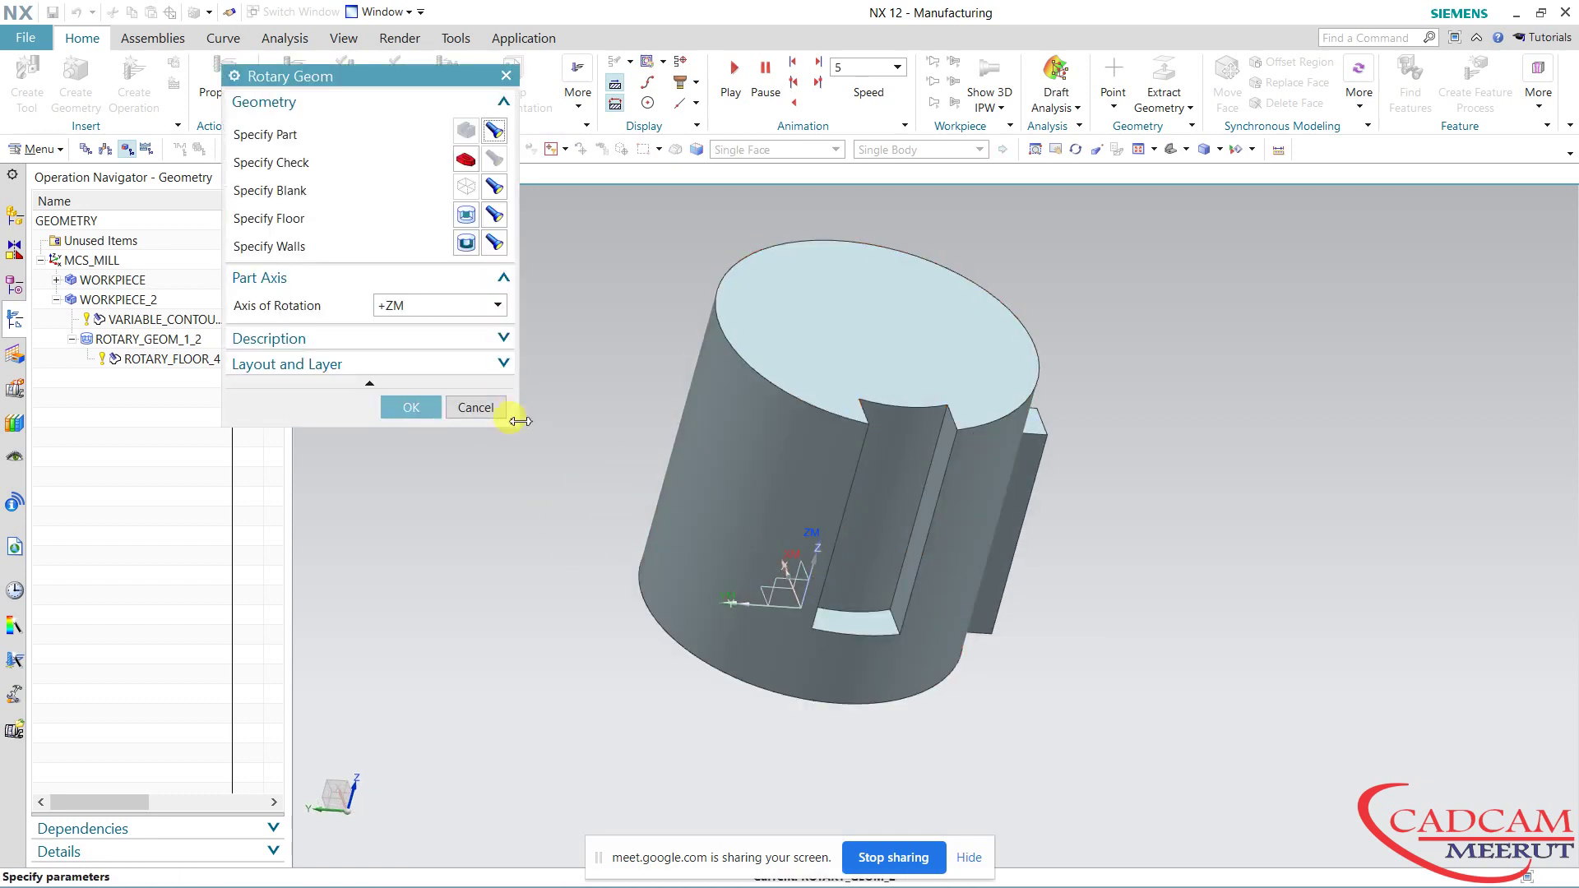
{"action": "left_click", "coordinate": [407, 411]}
{"action": "mouse_move", "coordinate": [588, 398]}
{"action": "middle_mouse_down"}
{"action": "mouse_move", "coordinate": [529, 349]}
{"action": "mouse_move", "coordinate": [523, 372]}
{"action": "middle_mouse_up"}
{"action": "left_click", "coordinate": [183, 387]}
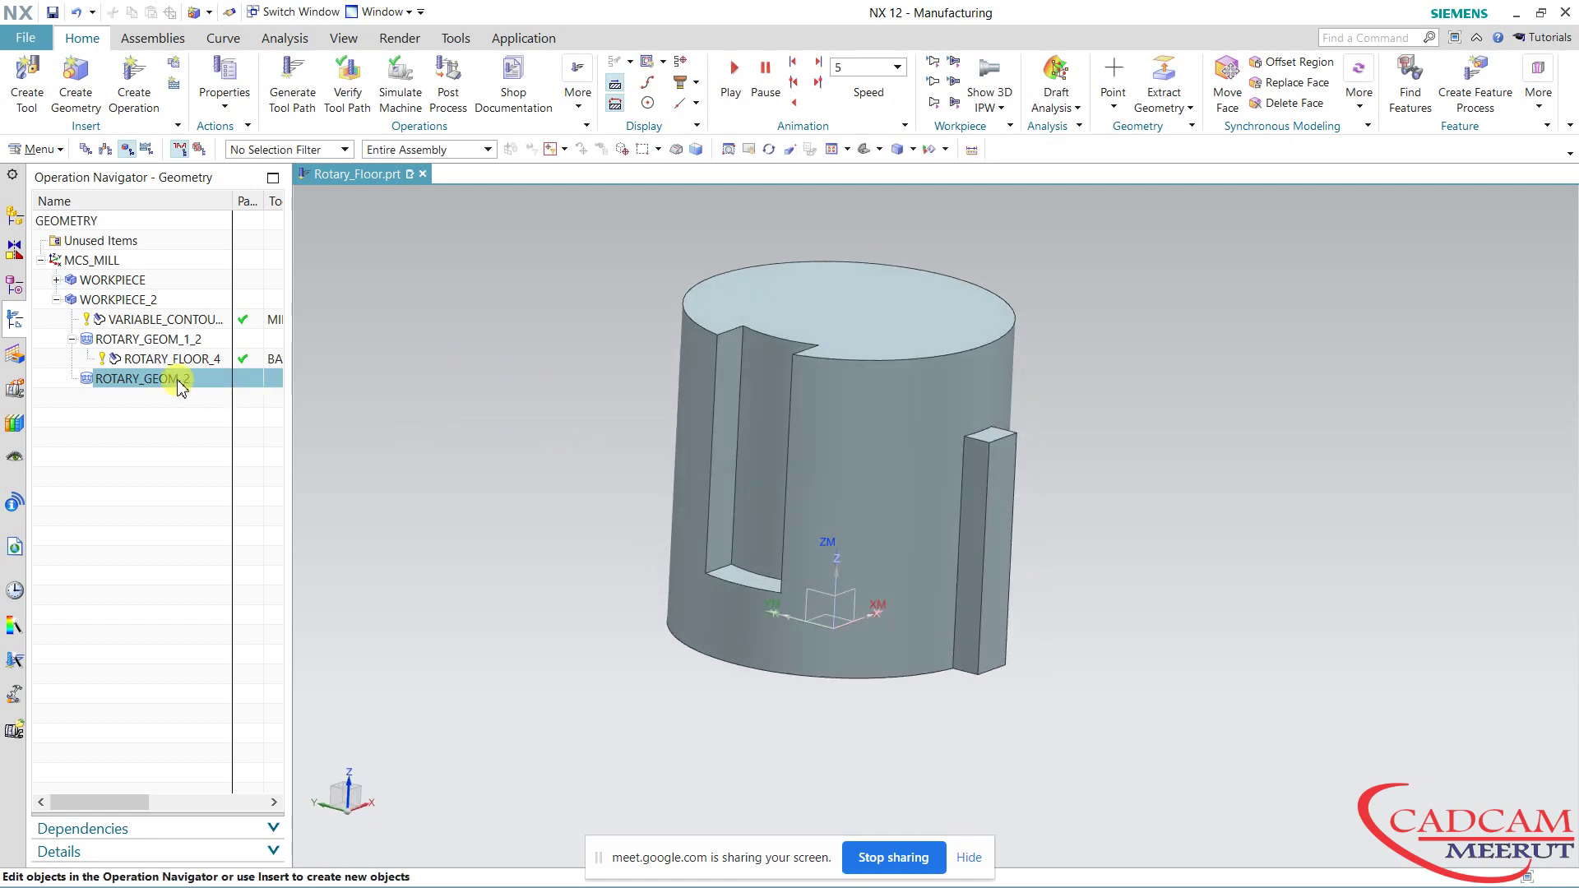
Create Rotary Floor operation ROTARY_FLOOR_5 on ROTARY_GEOM_2 with MILL_FINISH, then edit its drive method.
{"action": "left_click", "coordinate": [131, 72]}
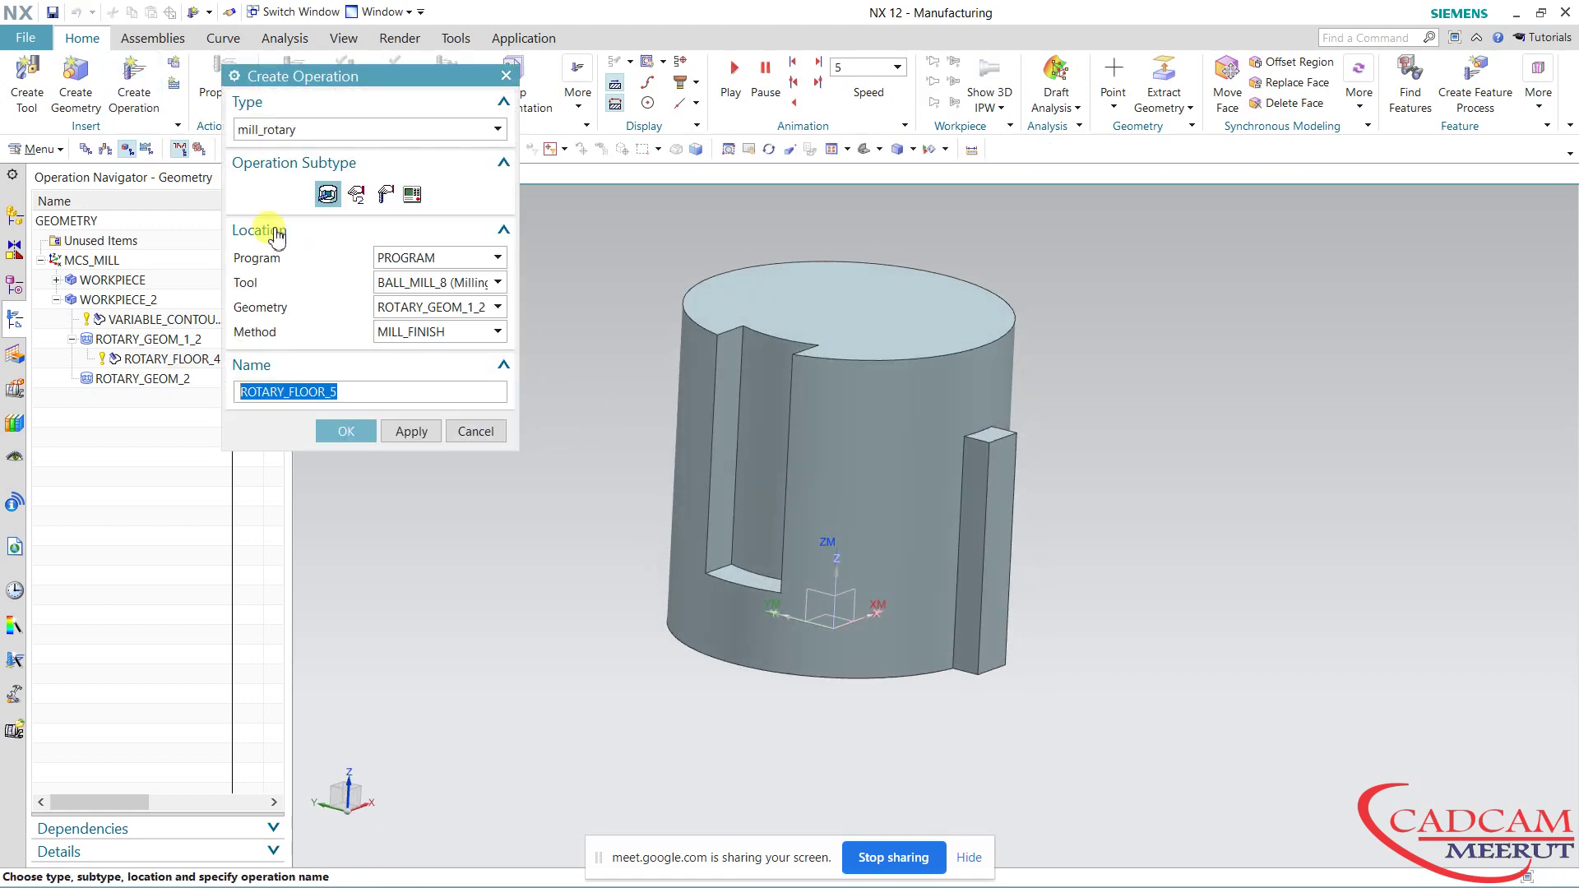
{"action": "left_click", "coordinate": [449, 316]}
{"action": "left_click", "coordinate": [469, 421]}
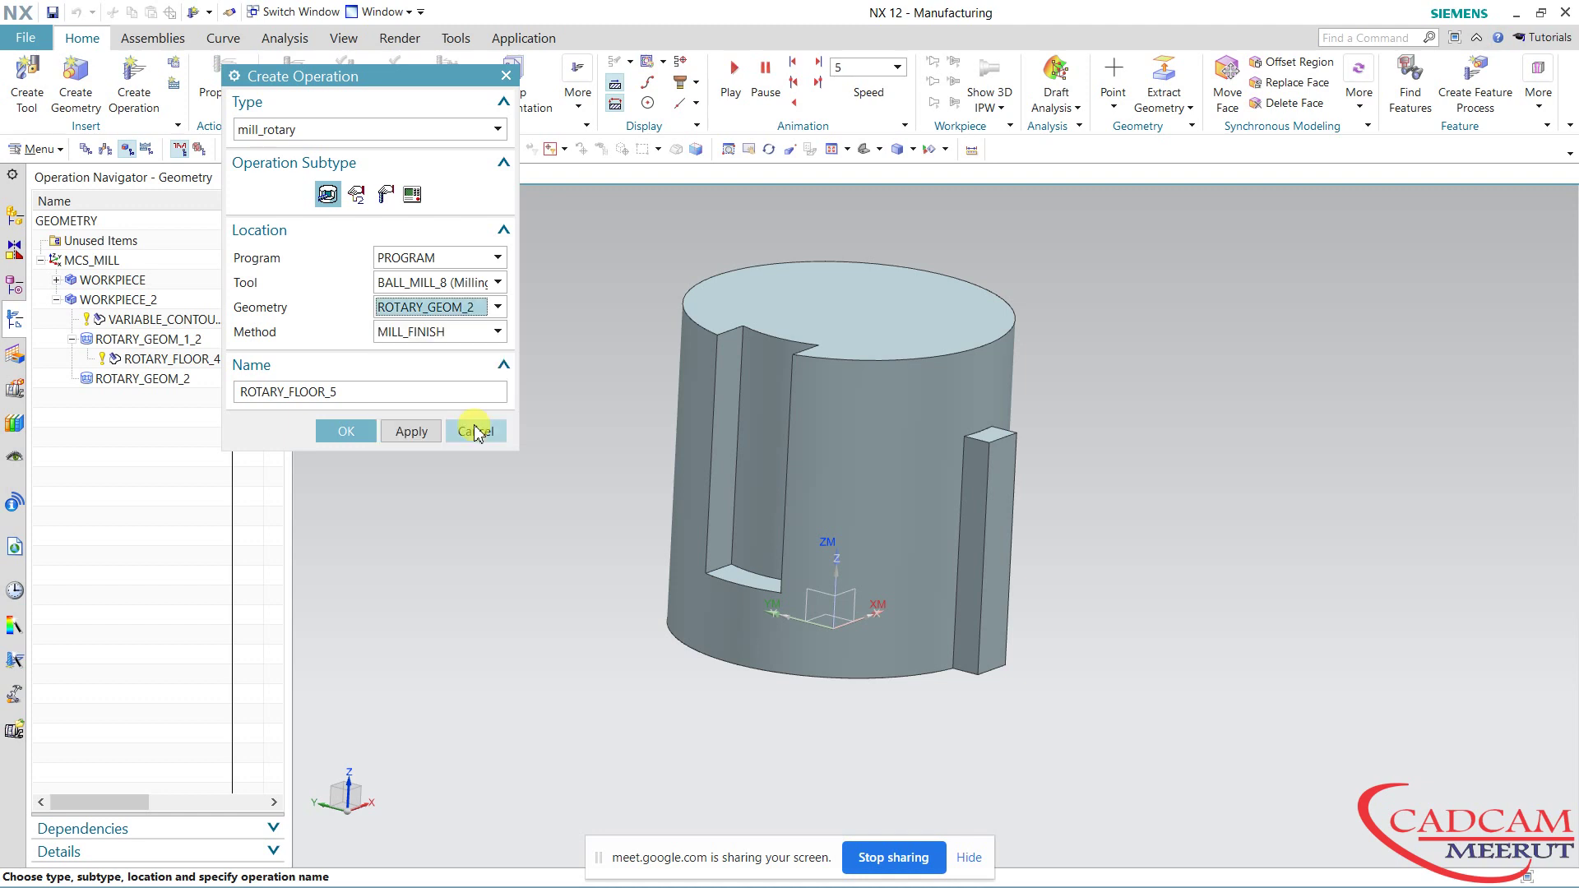
{"action": "left_click", "coordinate": [349, 432]}
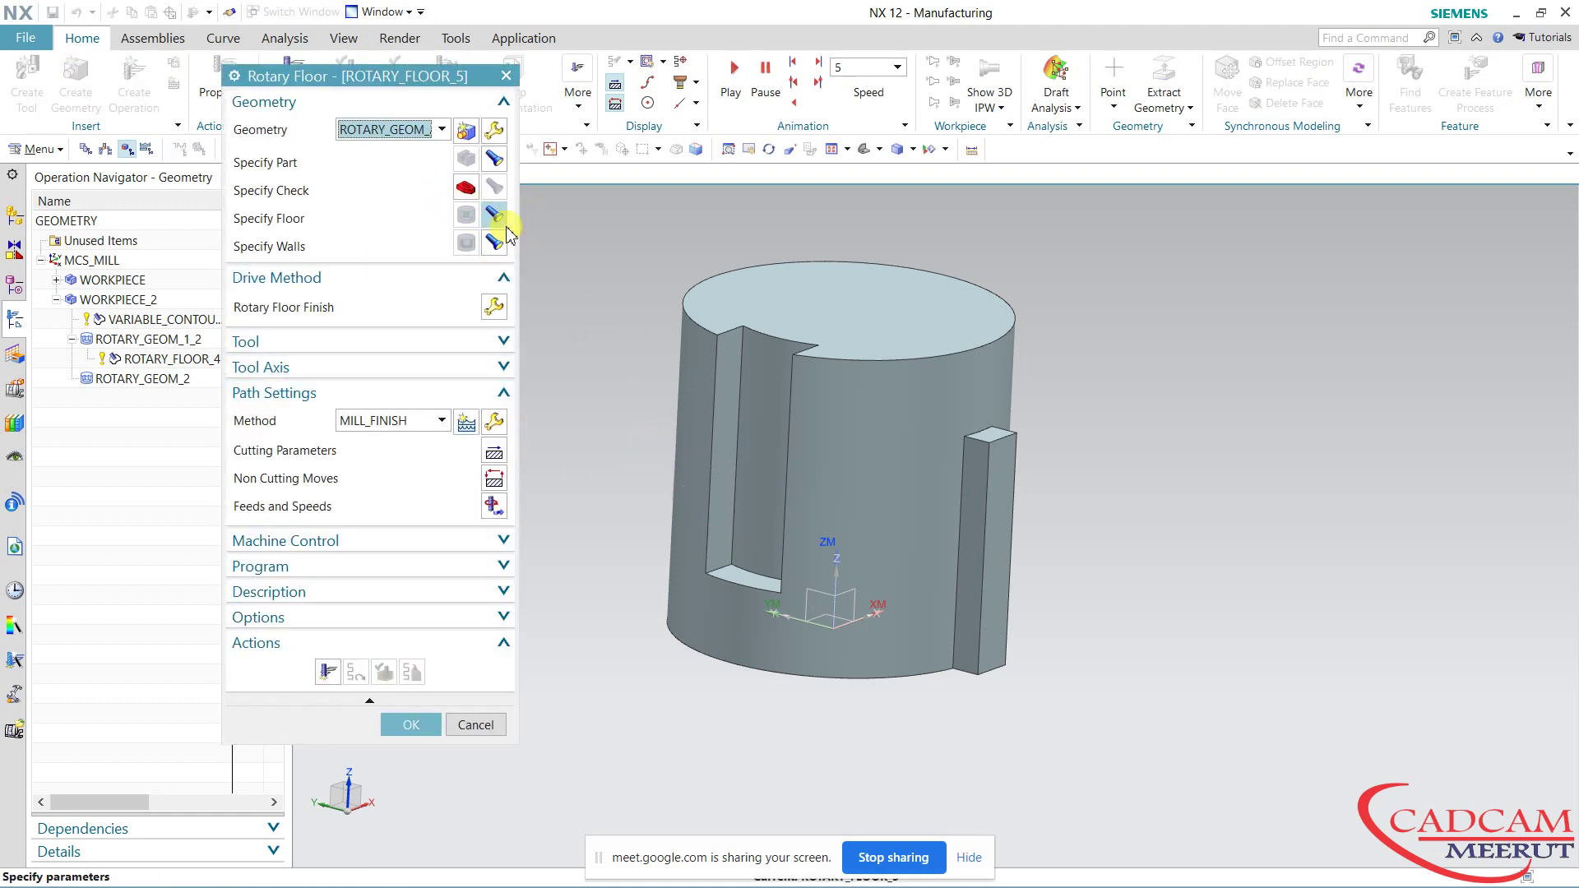
{"action": "left_click", "coordinate": [505, 217]}
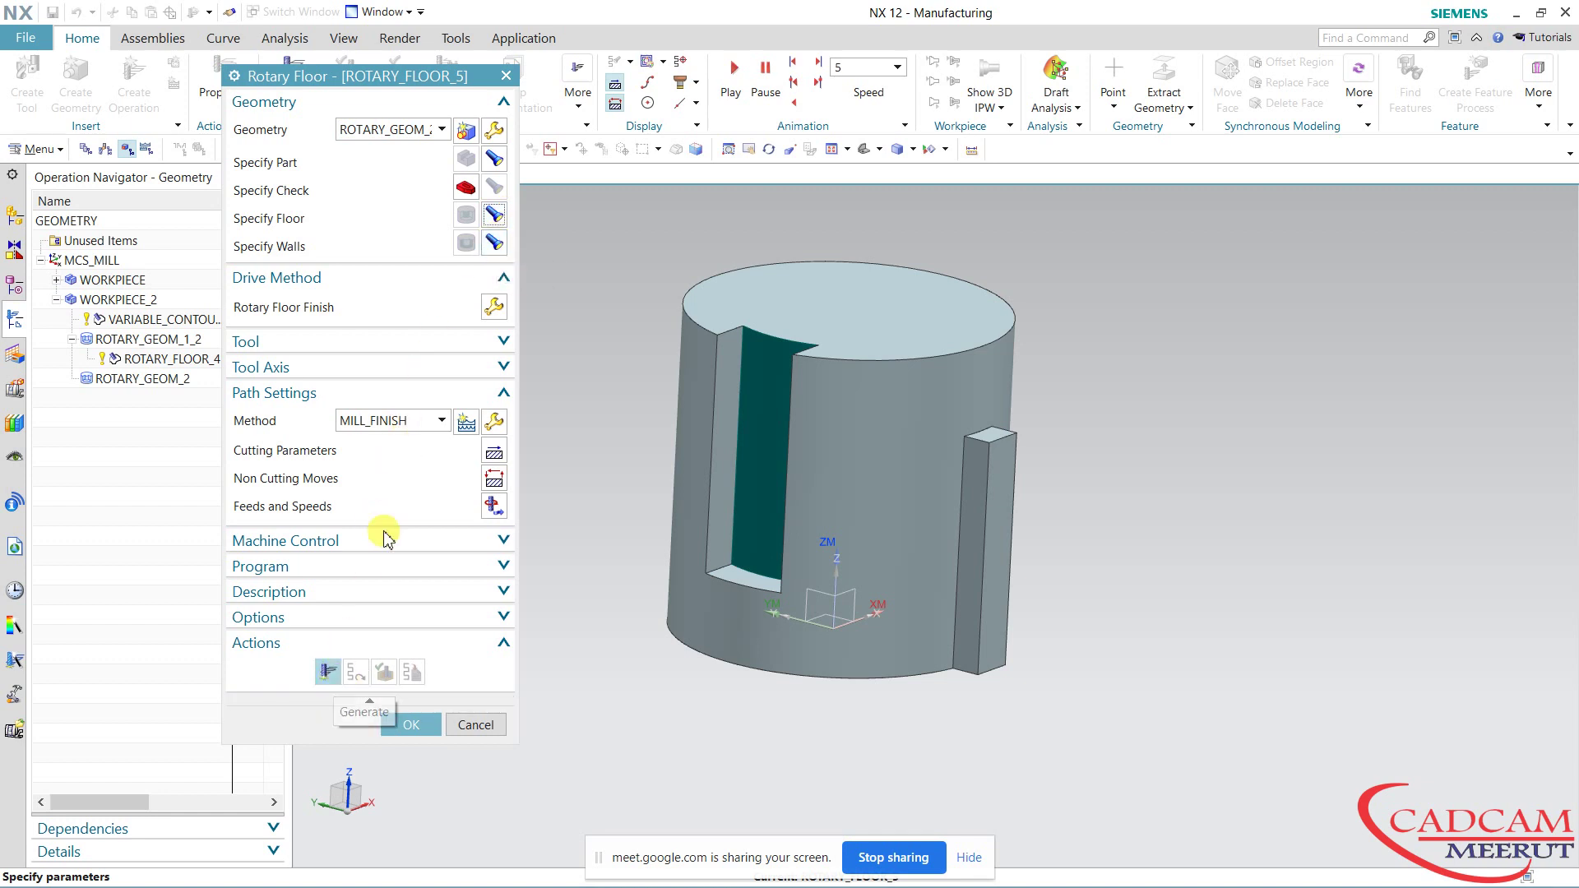
{"action": "left_click", "coordinate": [492, 306]}
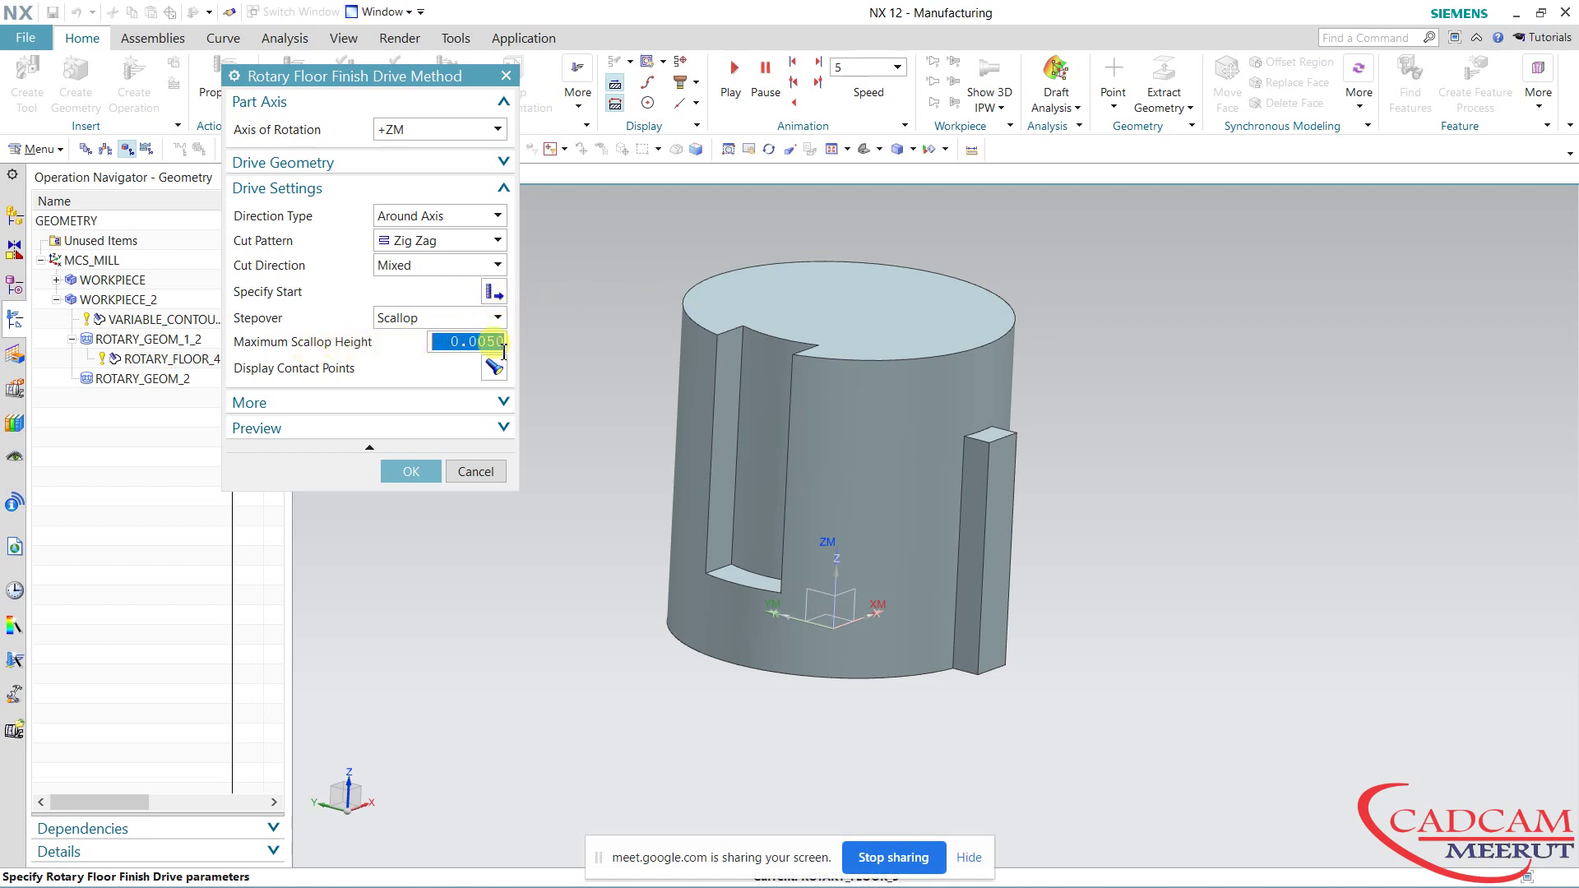
Generate the ROTARY_FLOOR_5 slot toolpath and dismiss the lift-without-gouge-check warning.
{"action": "left_click", "coordinate": [412, 472]}
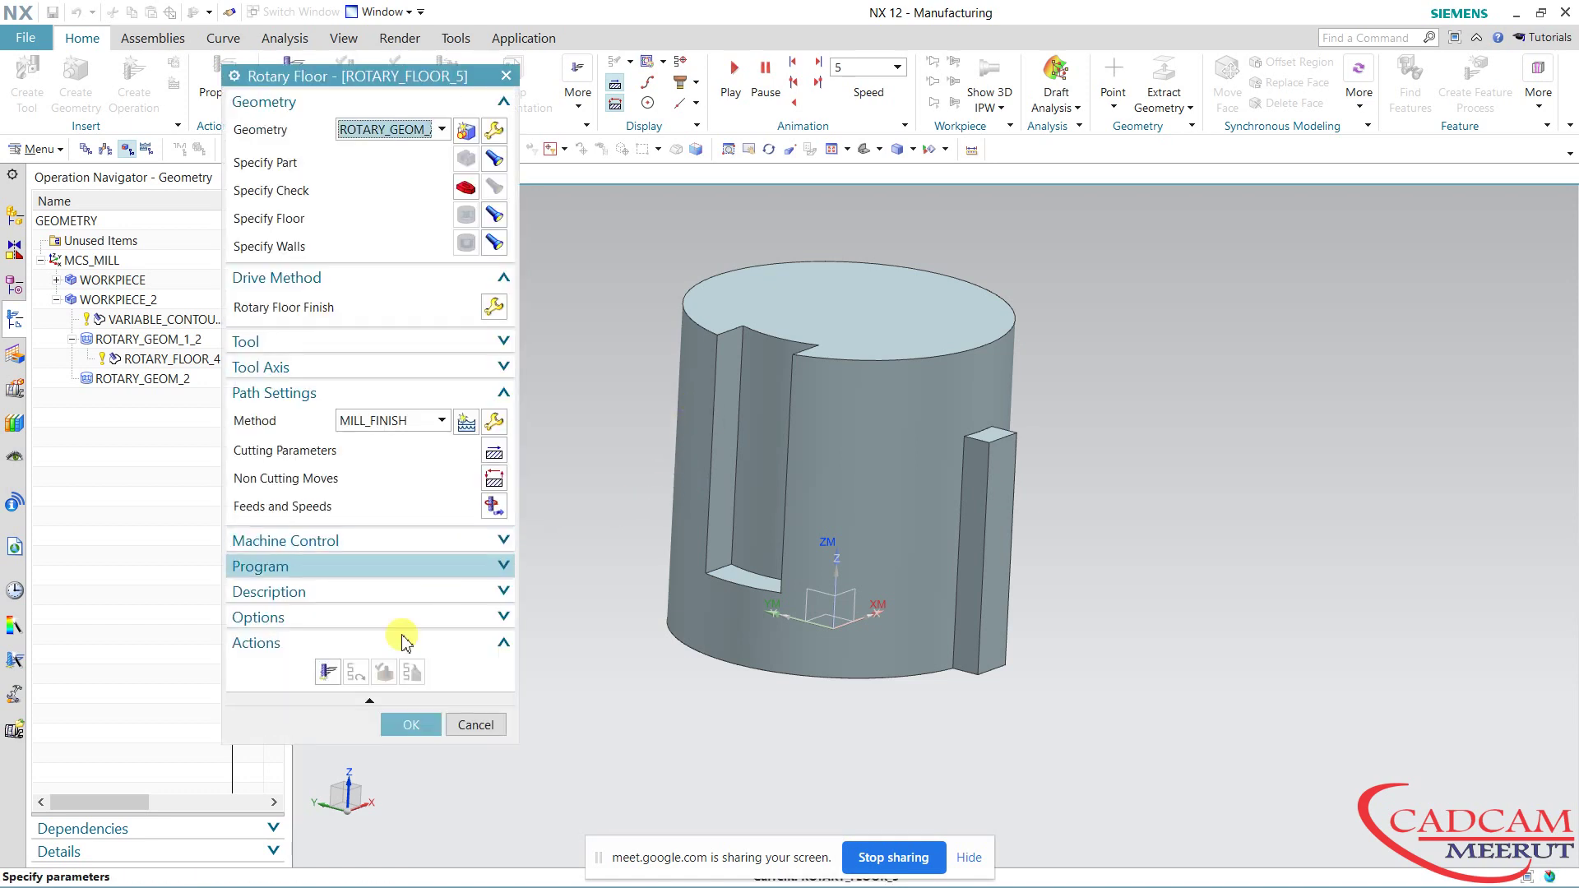
{"action": "left_click", "coordinate": [331, 676]}
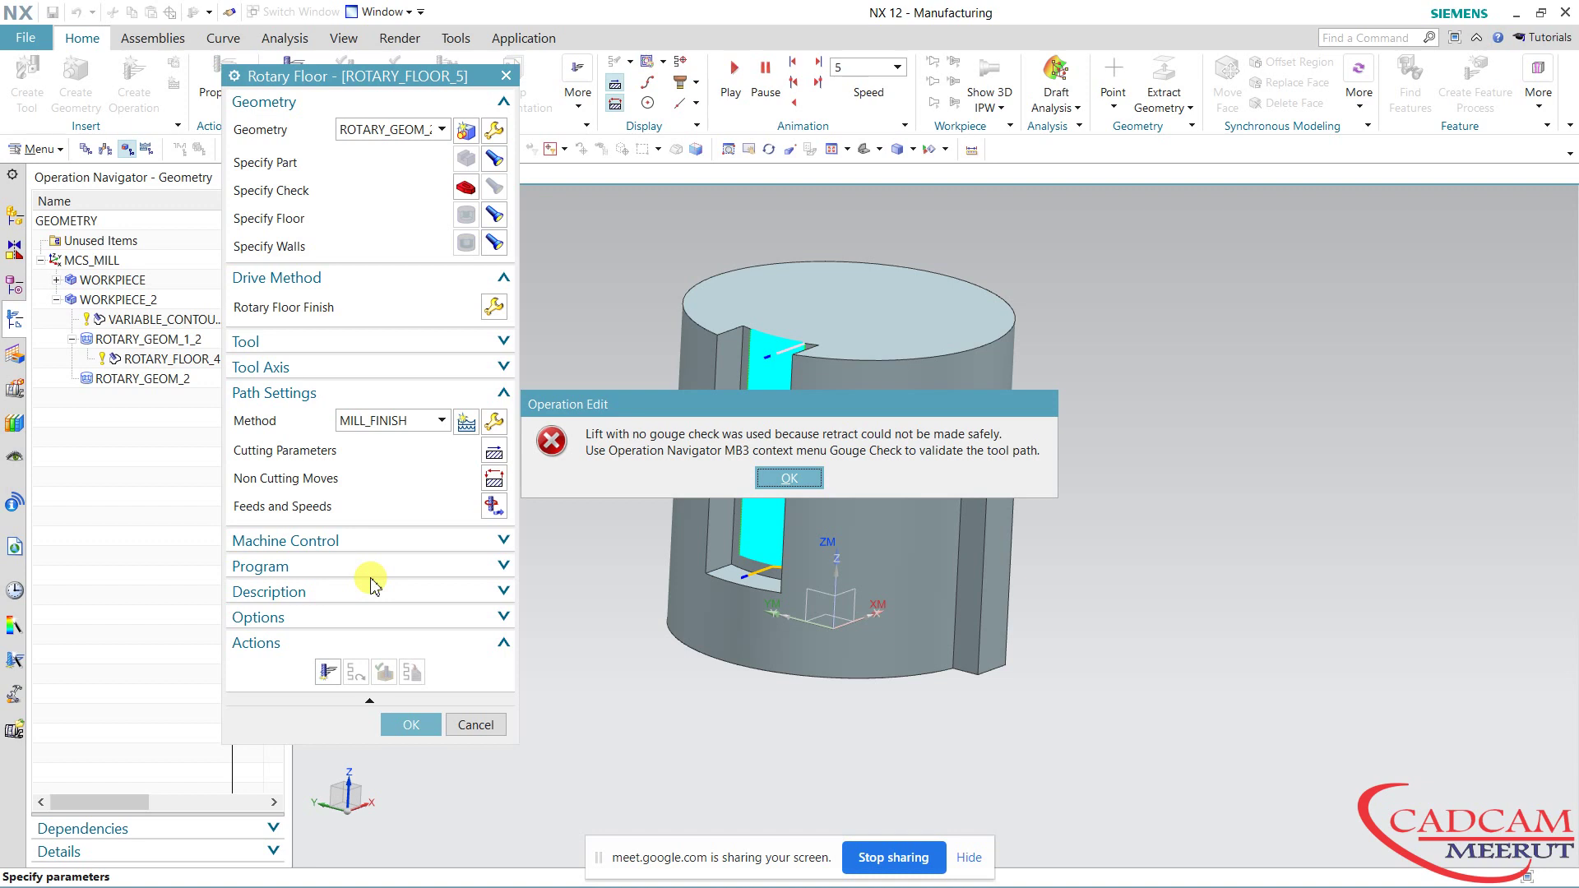
{"action": "left_click", "coordinate": [786, 481]}
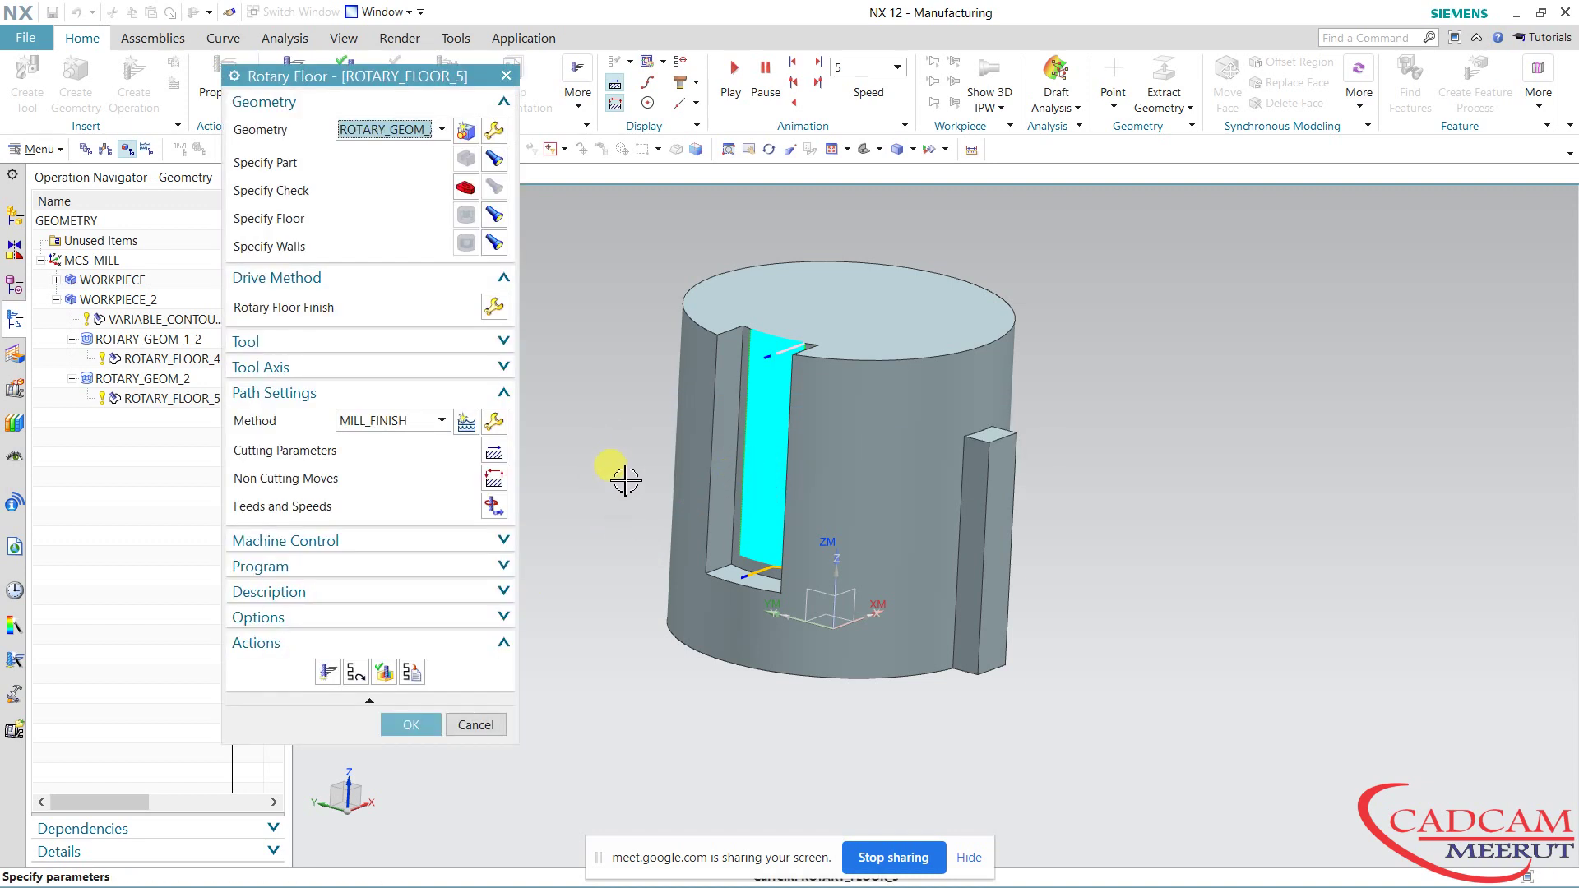
{"action": "middle_click_drag", "start_coordinate": [625, 479], "coordinate": [675, 468]}
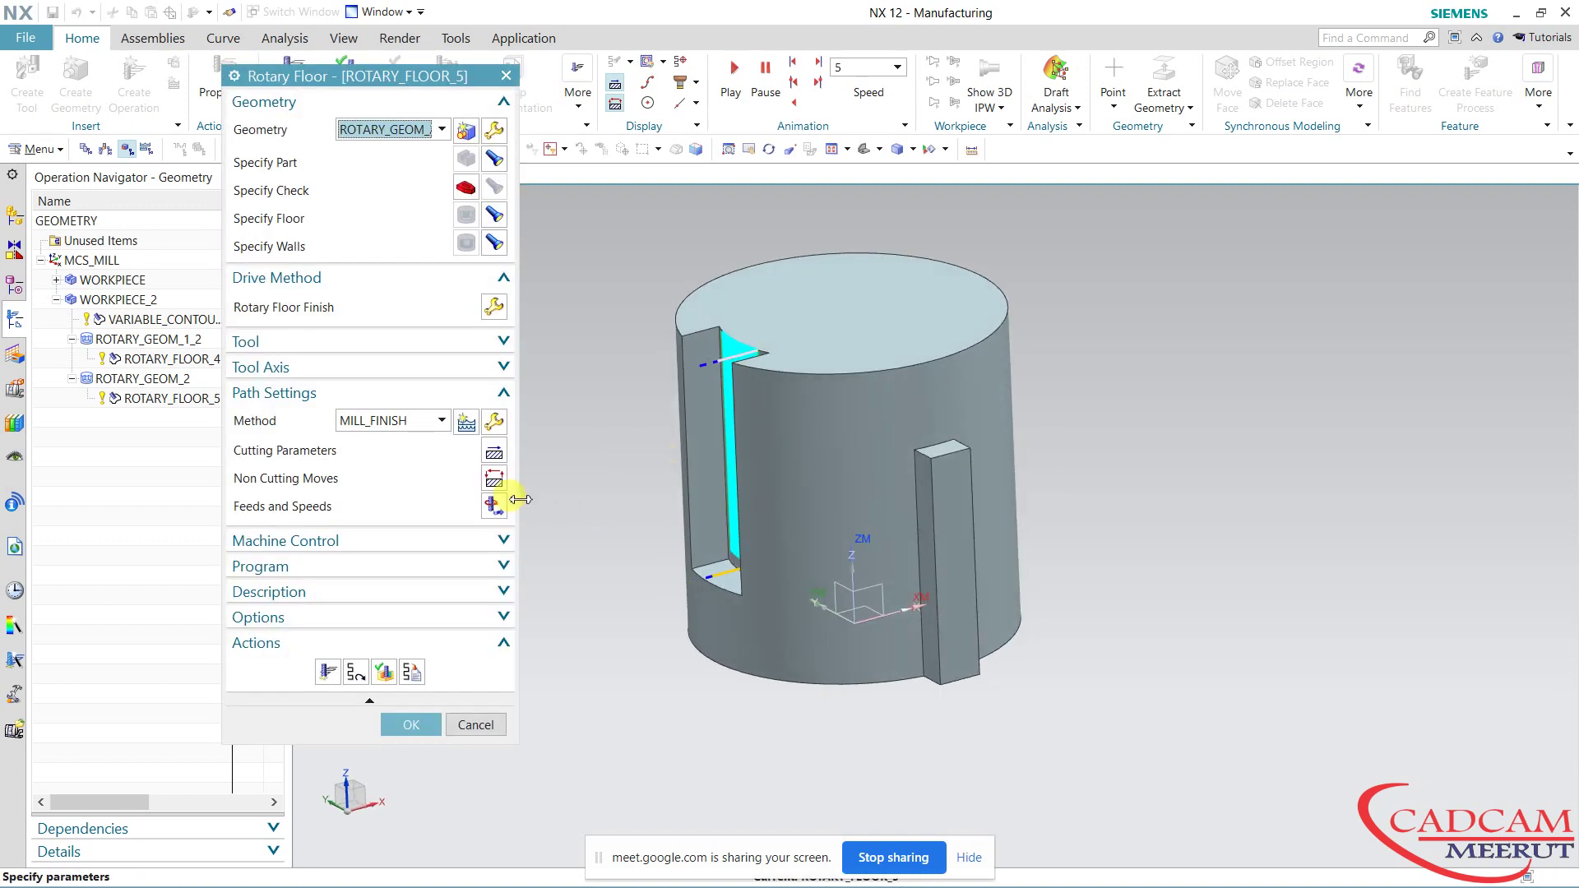
{"action": "left_click", "coordinate": [495, 478]}
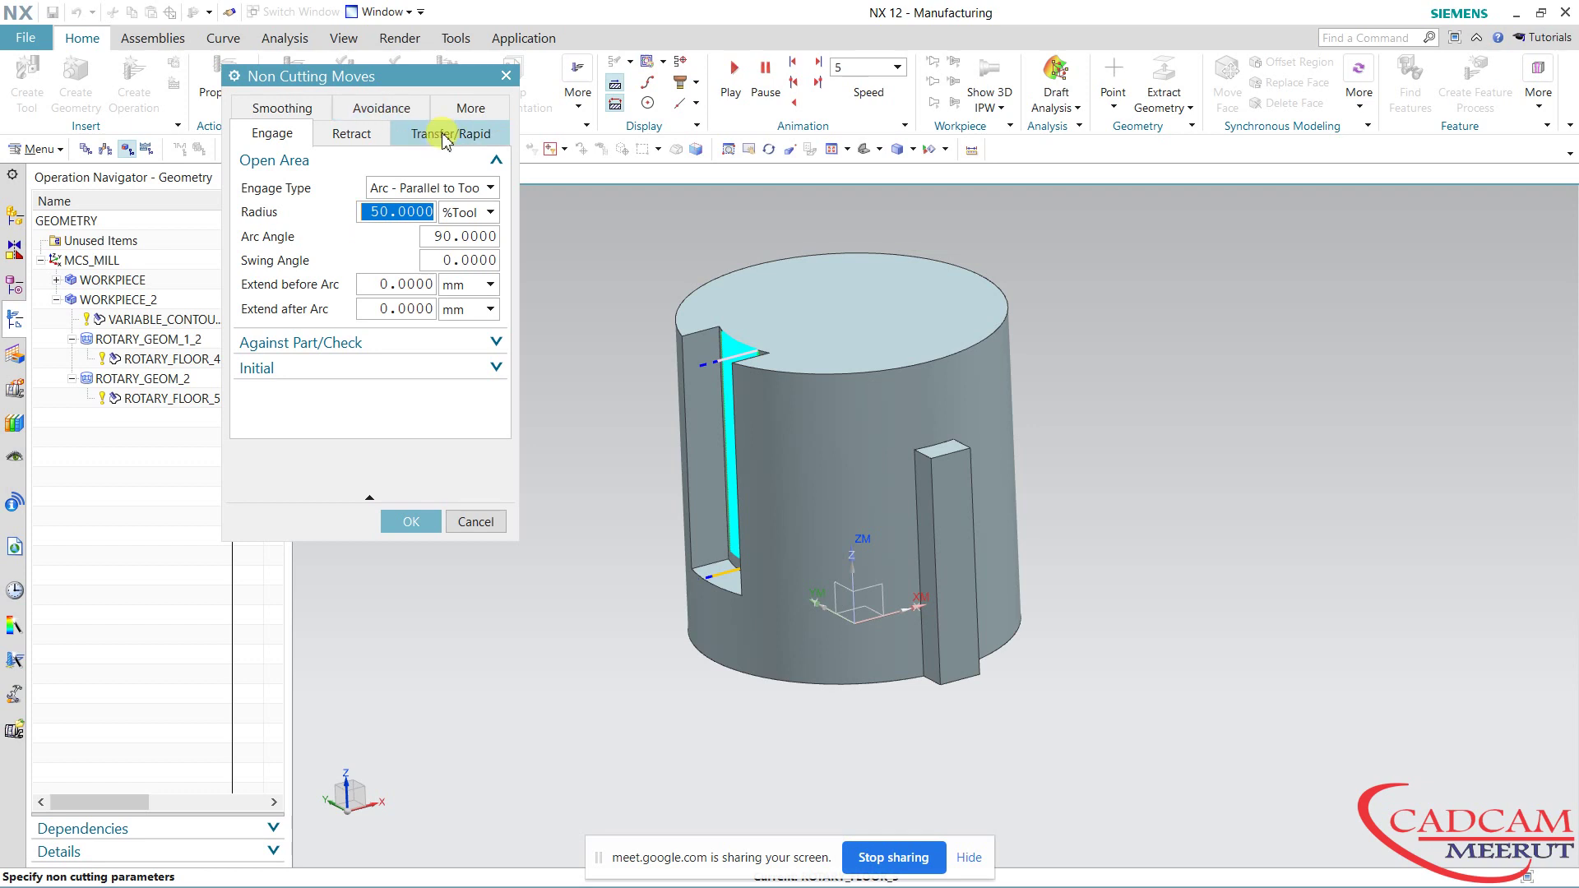
Set the transfer clearance to Bounding Cylinder with a 10.0000 safe clearance distance.
{"action": "left_click", "coordinate": [445, 139]}
{"action": "left_click", "coordinate": [434, 309]}
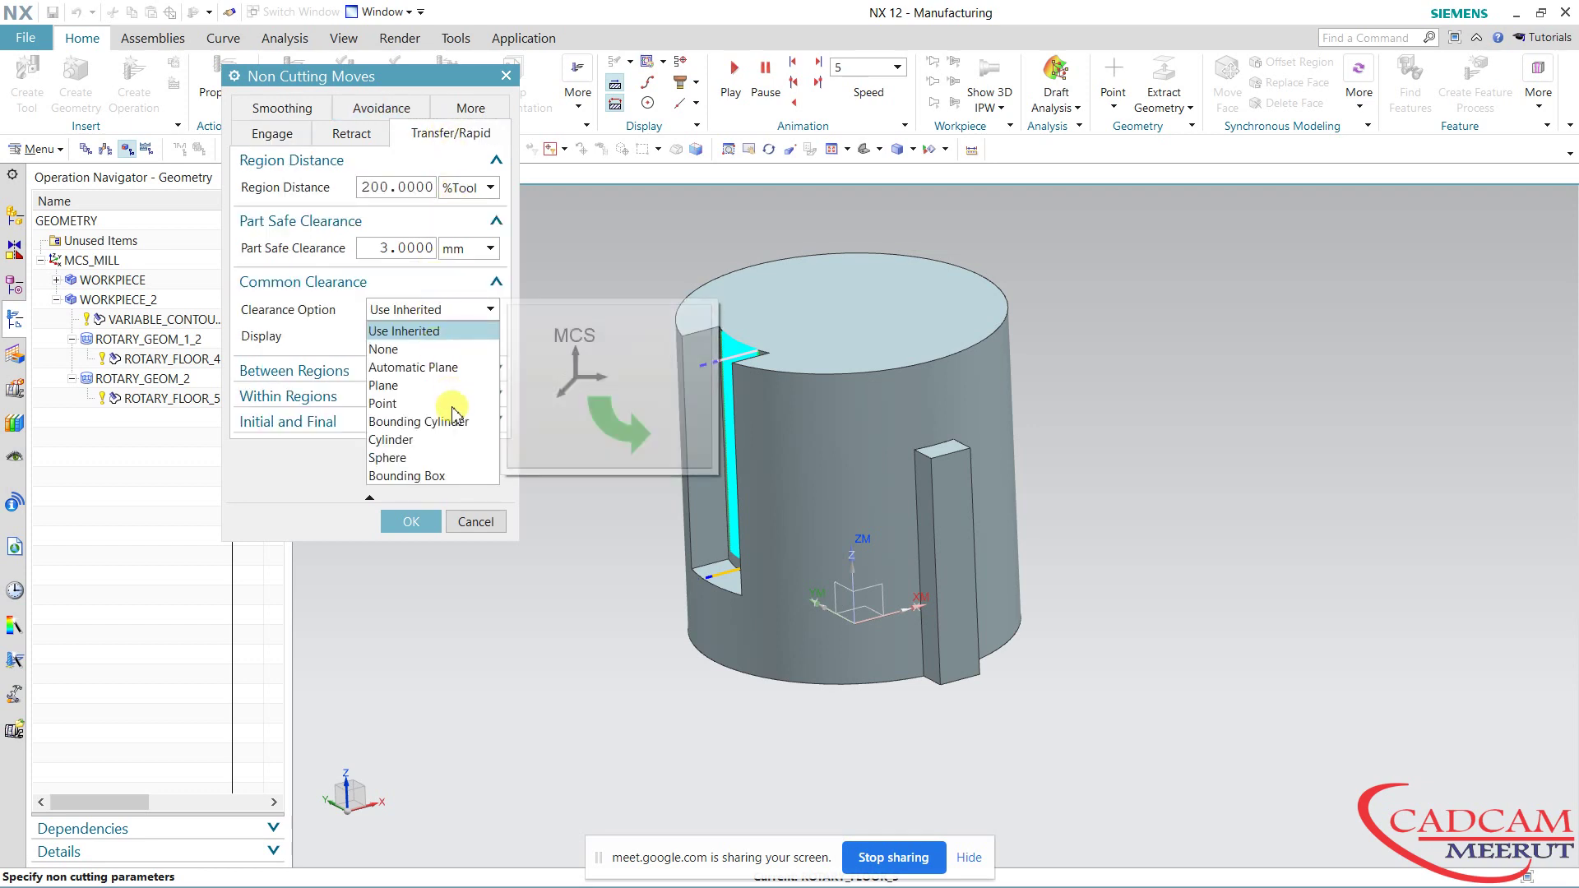
{"action": "left_click", "coordinate": [452, 421]}
{"action": "double_click", "coordinate": [468, 334]}
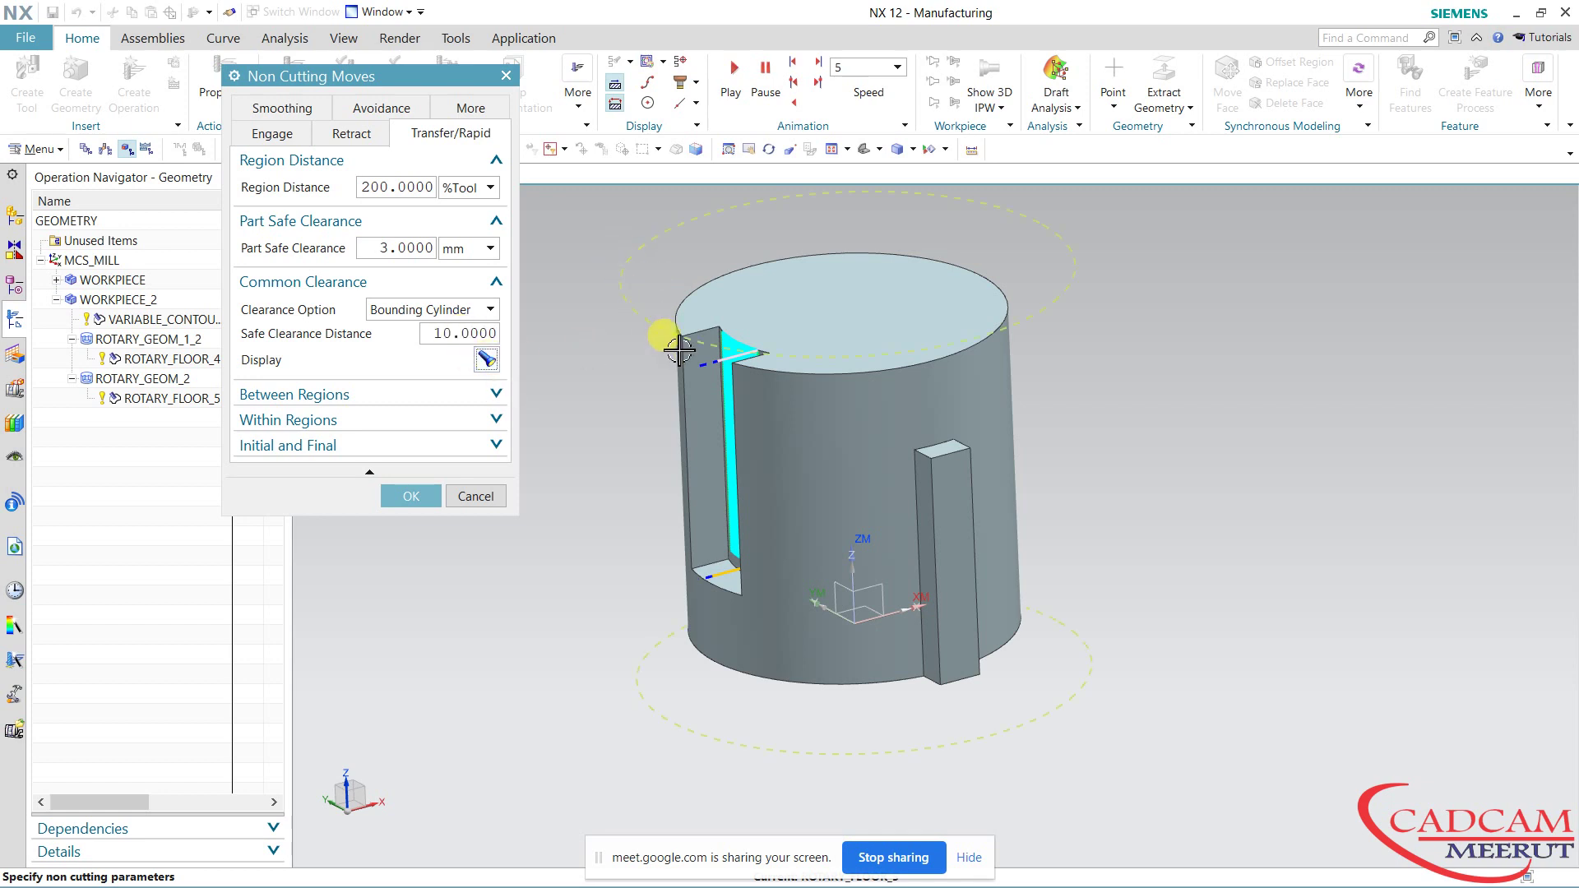
{"action": "mouse_move", "coordinate": [1105, 450]}
{"action": "middle_mouse_down"}
{"action": "mouse_move", "coordinate": [1076, 527]}
{"action": "mouse_move", "coordinate": [1040, 448]}
{"action": "middle_mouse_up"}
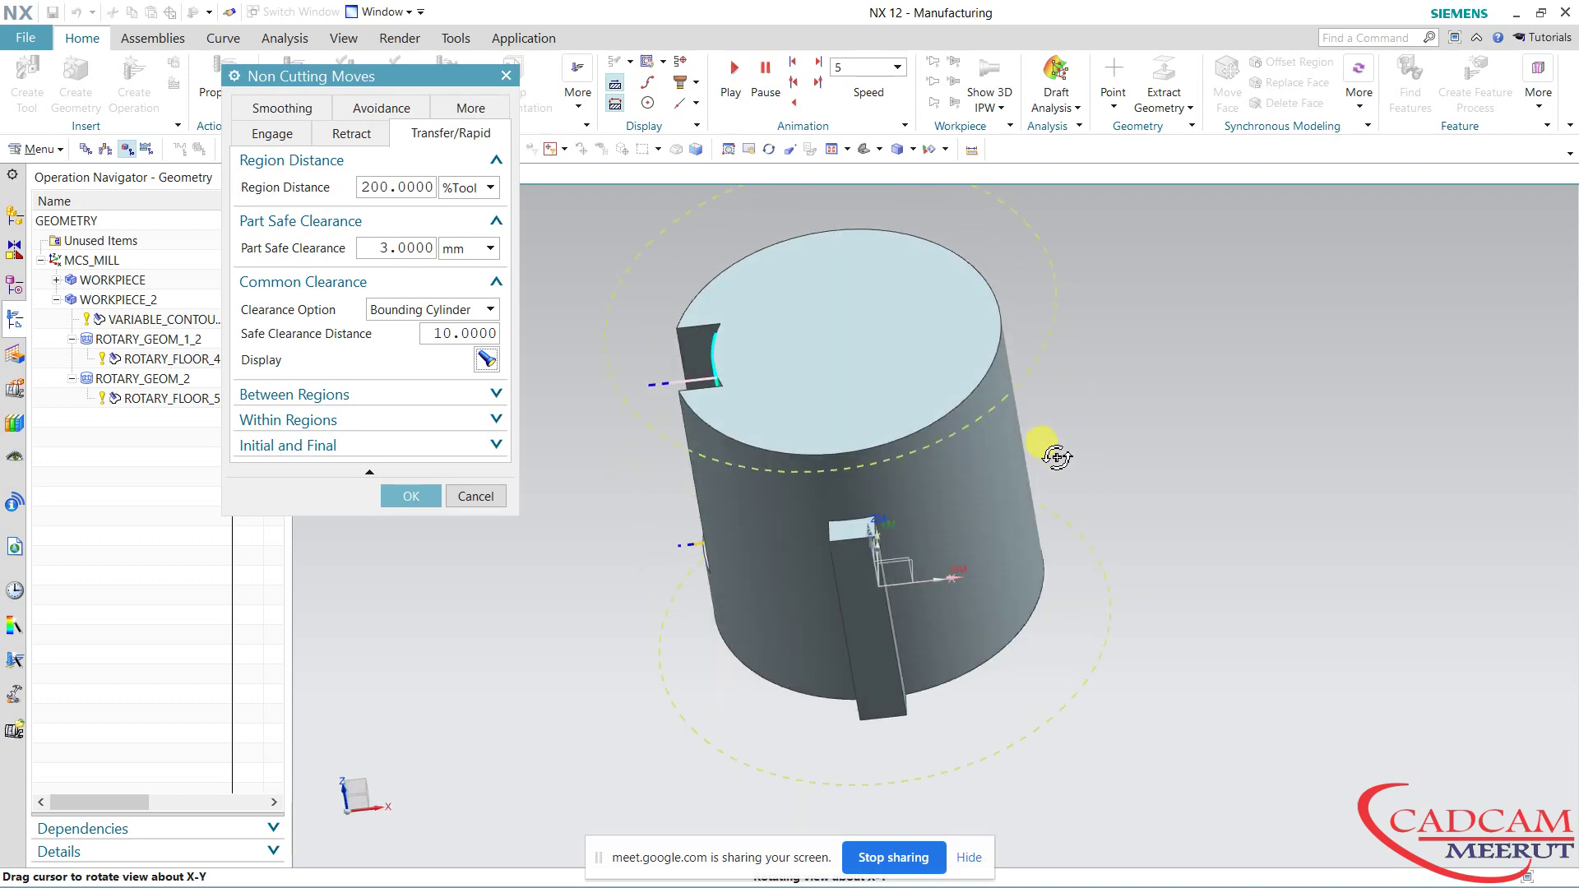
{"action": "left_click", "coordinate": [411, 497]}
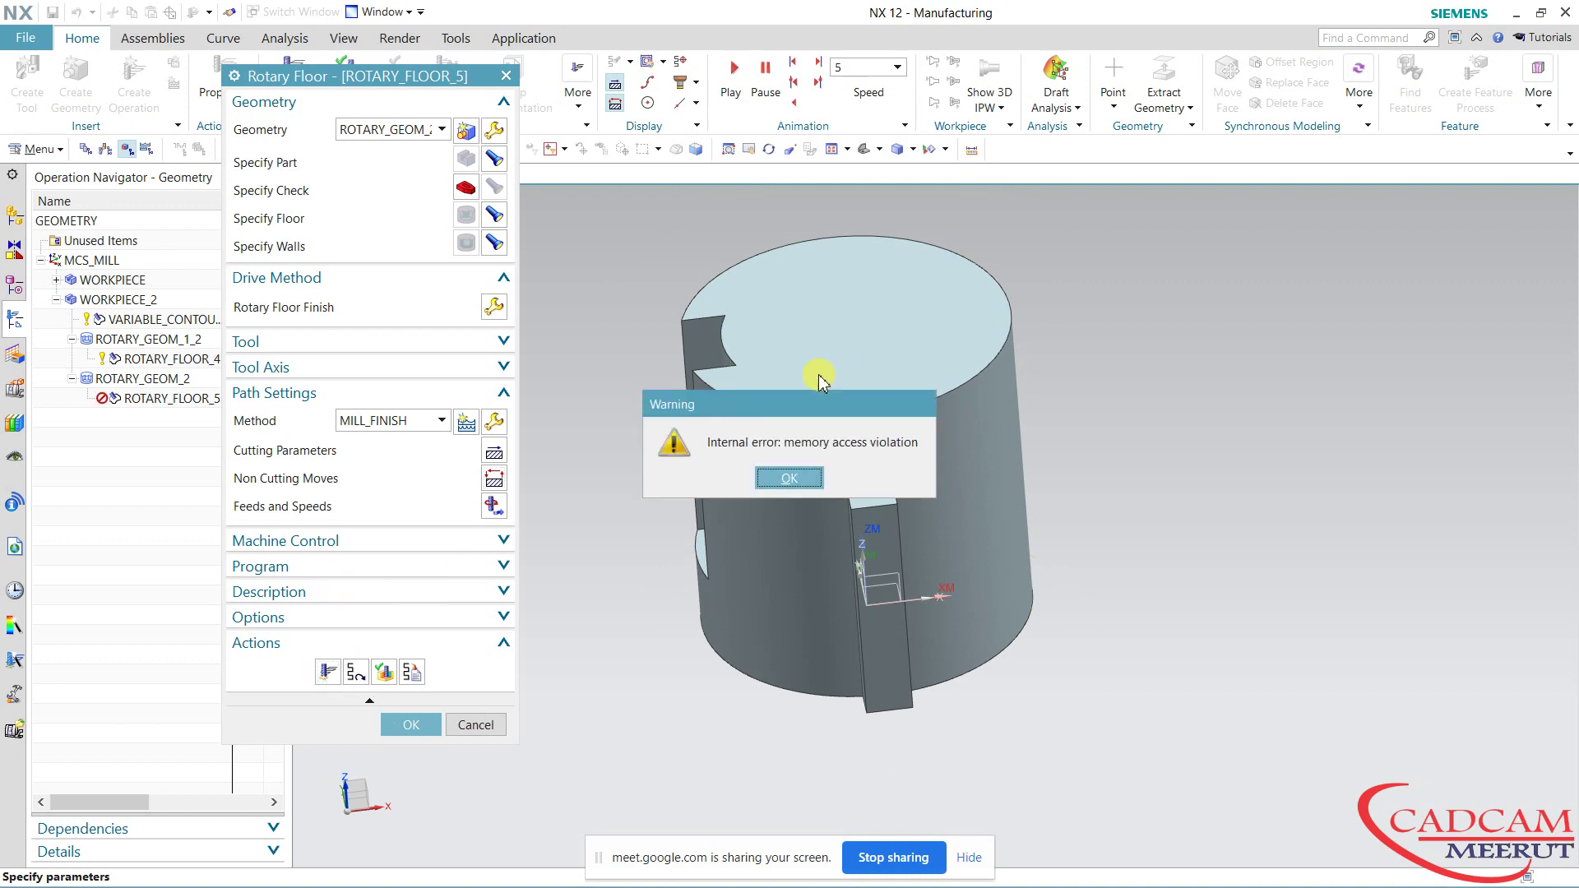
Clear the internal error, regenerate ROTARY_FLOOR_5, and open its toolpath verification.
{"action": "left_click", "coordinate": [787, 478]}
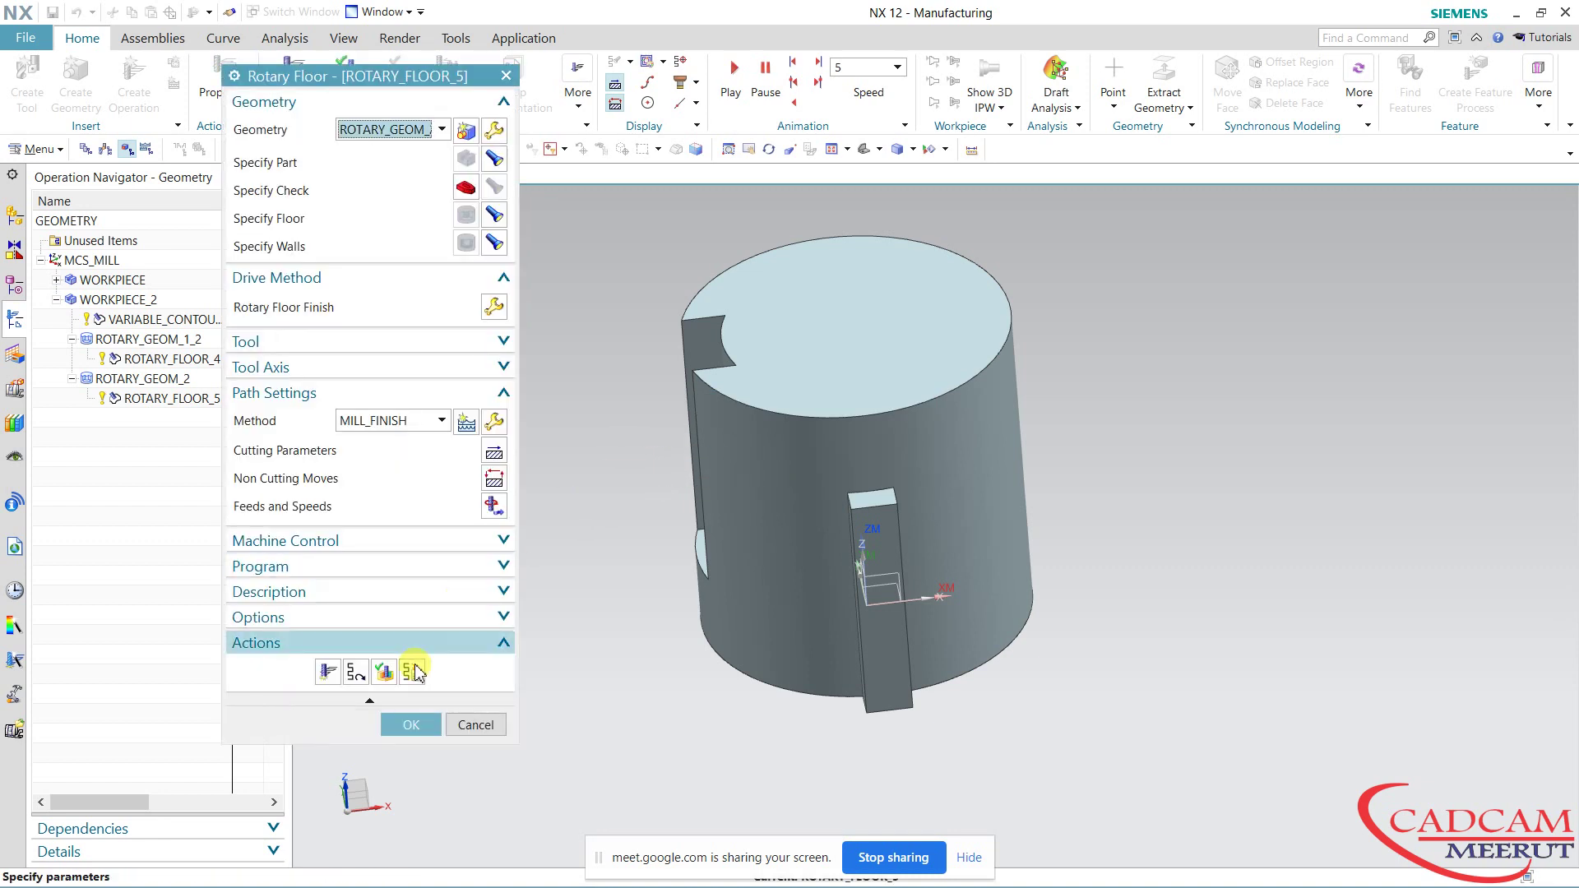
{"action": "left_click", "coordinate": [329, 676]}
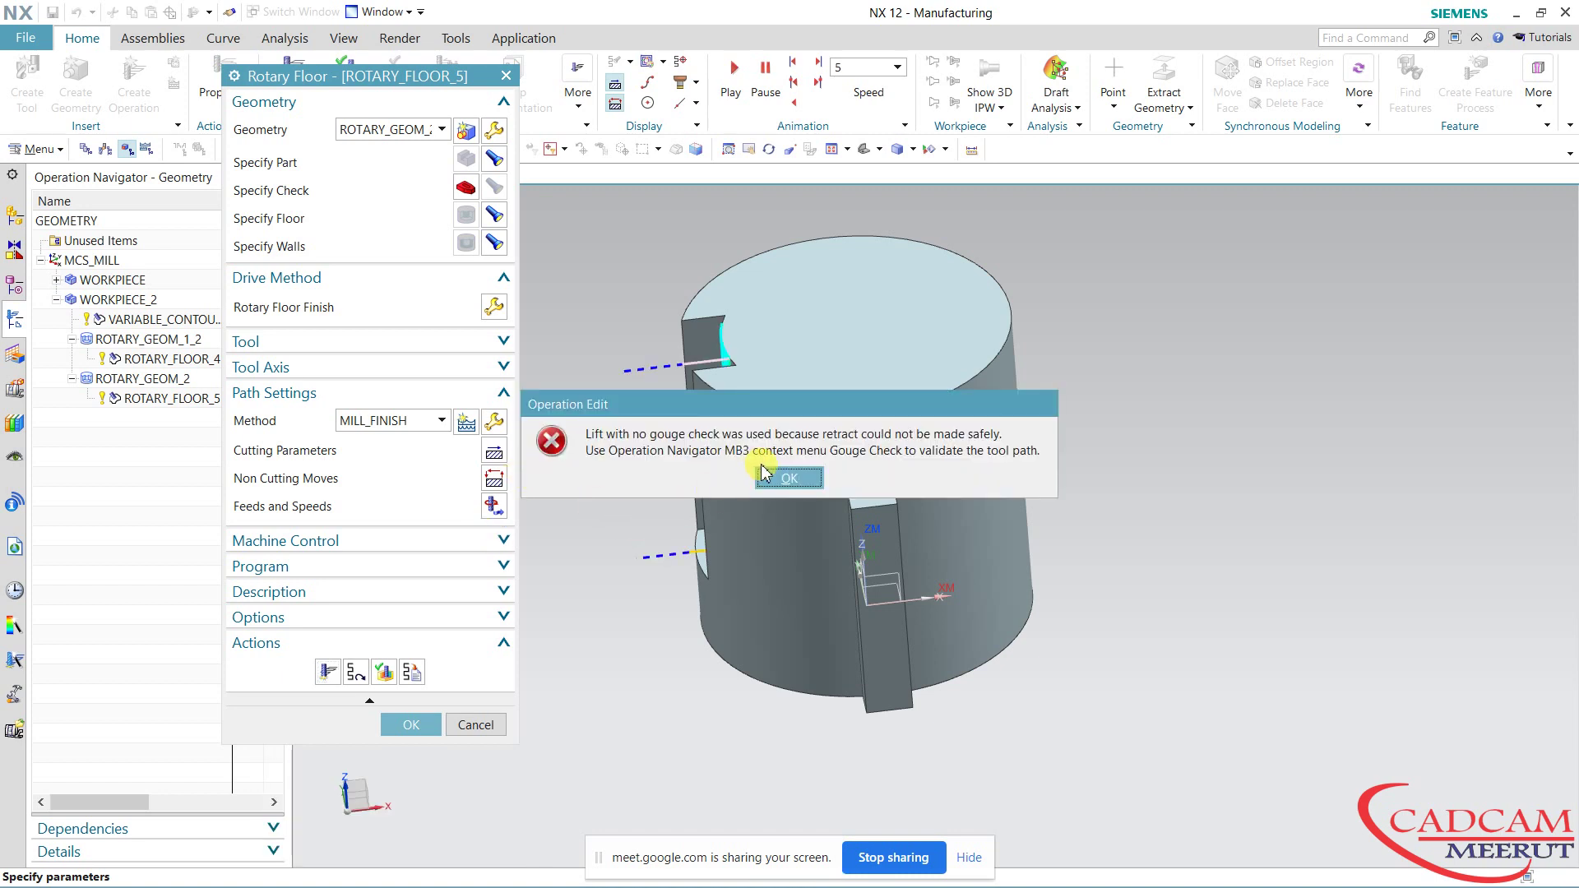
{"action": "left_click", "coordinate": [786, 477]}
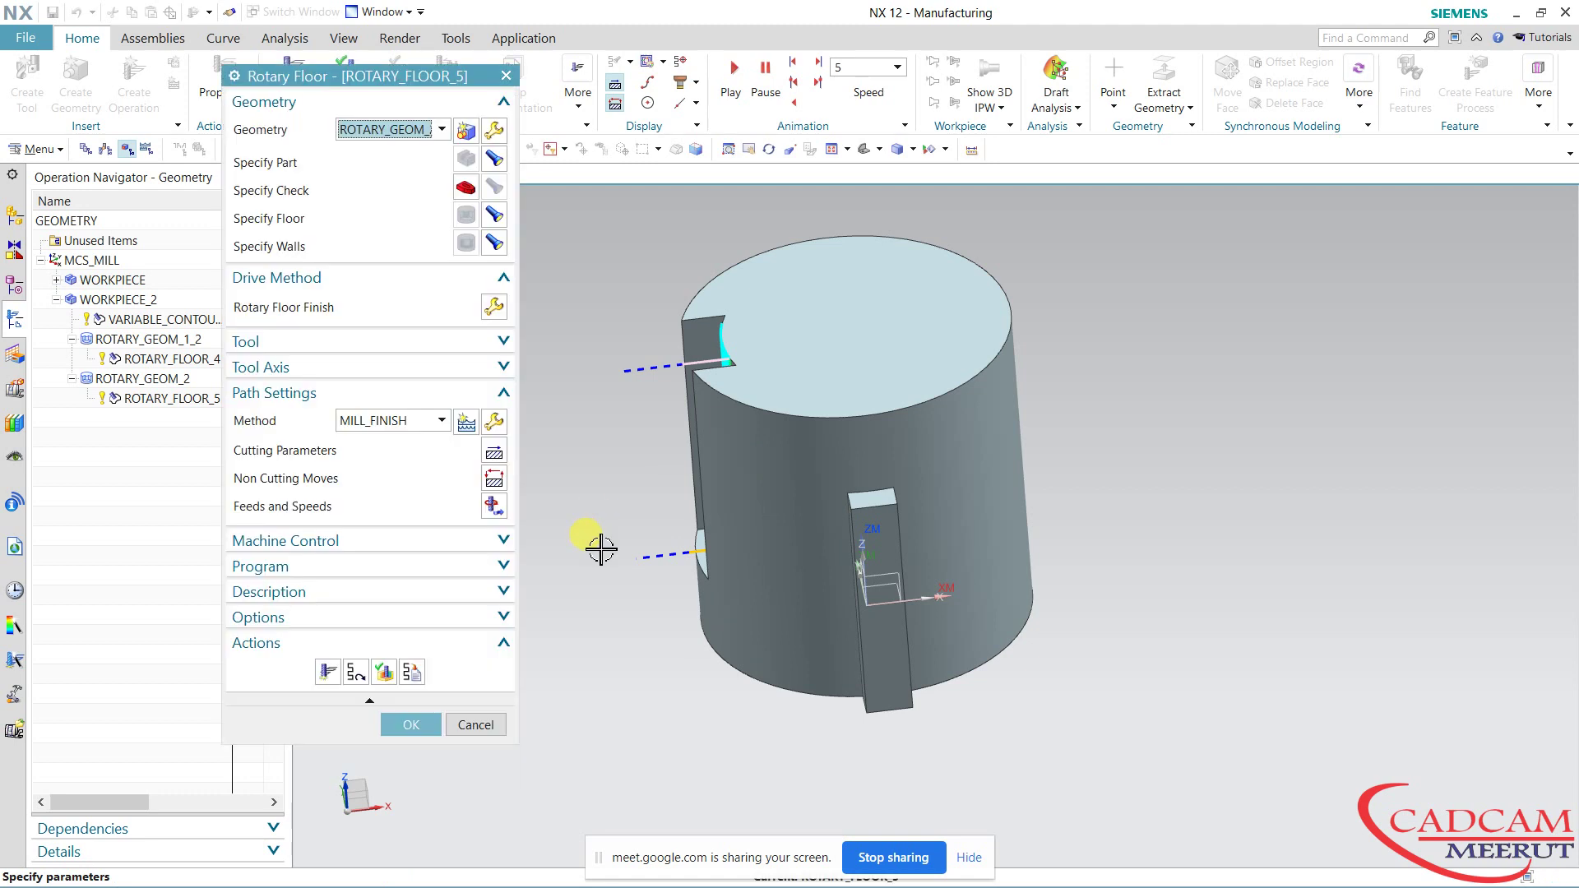
{"action": "mouse_move", "coordinate": [600, 546]}
{"action": "middle_mouse_down"}
{"action": "mouse_move", "coordinate": [655, 486]}
{"action": "mouse_move", "coordinate": [695, 524]}
{"action": "mouse_move", "coordinate": [610, 574]}
{"action": "mouse_move", "coordinate": [693, 660]}
{"action": "middle_mouse_up"}
{"action": "left_click", "coordinate": [384, 672]}
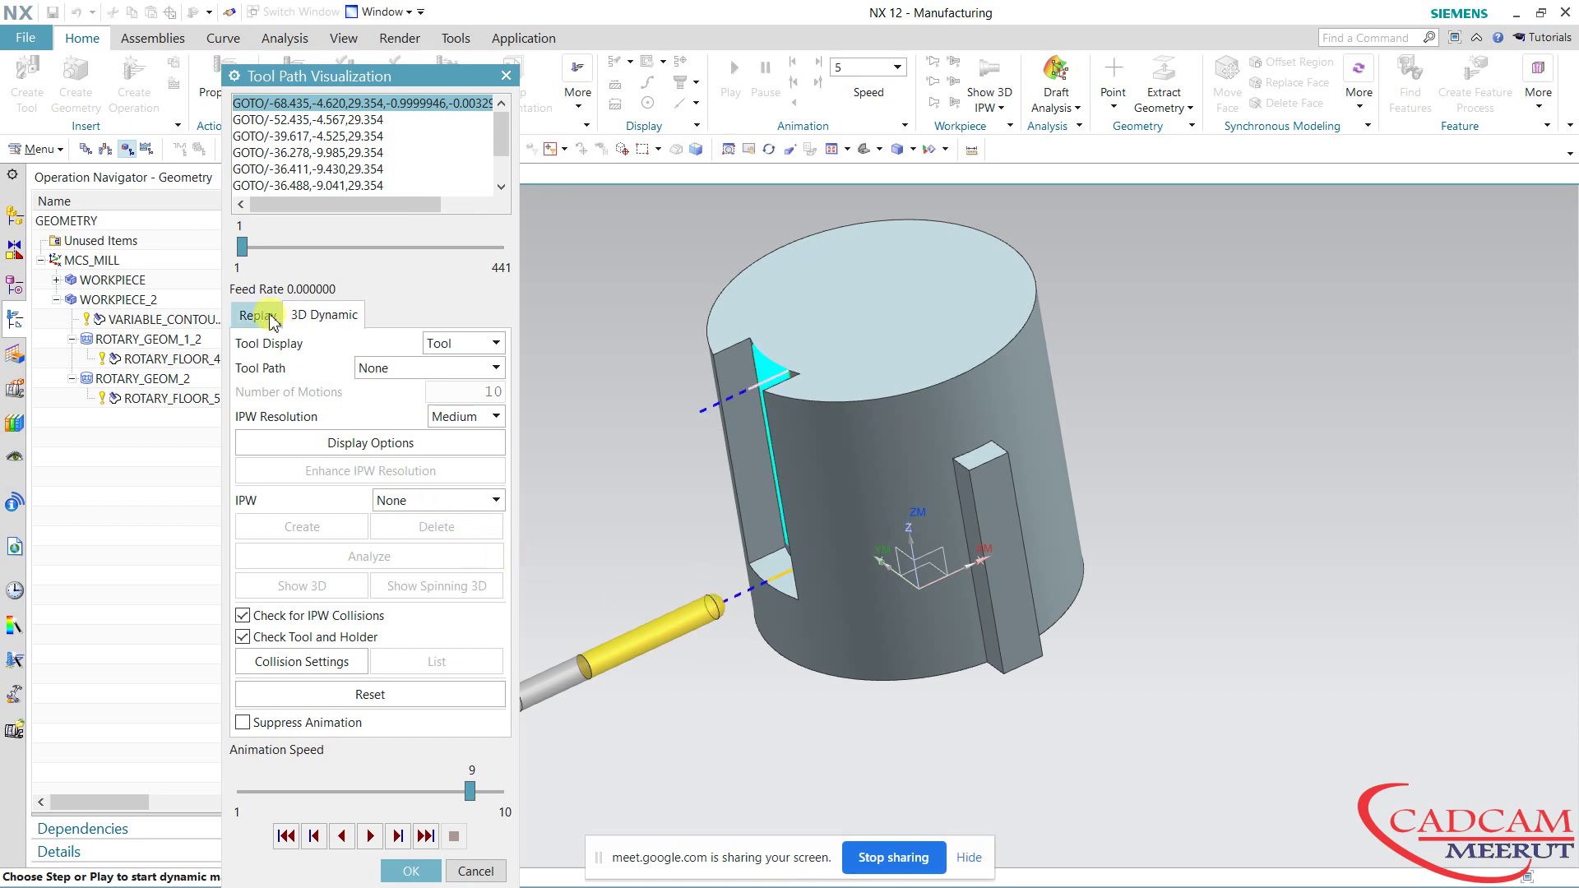
Replay the rotary floor toolpath at speed 6, then switch to 3D Dynamic mode.
{"action": "left_click", "coordinate": [272, 320]}
{"action": "left_click", "coordinate": [373, 836]}
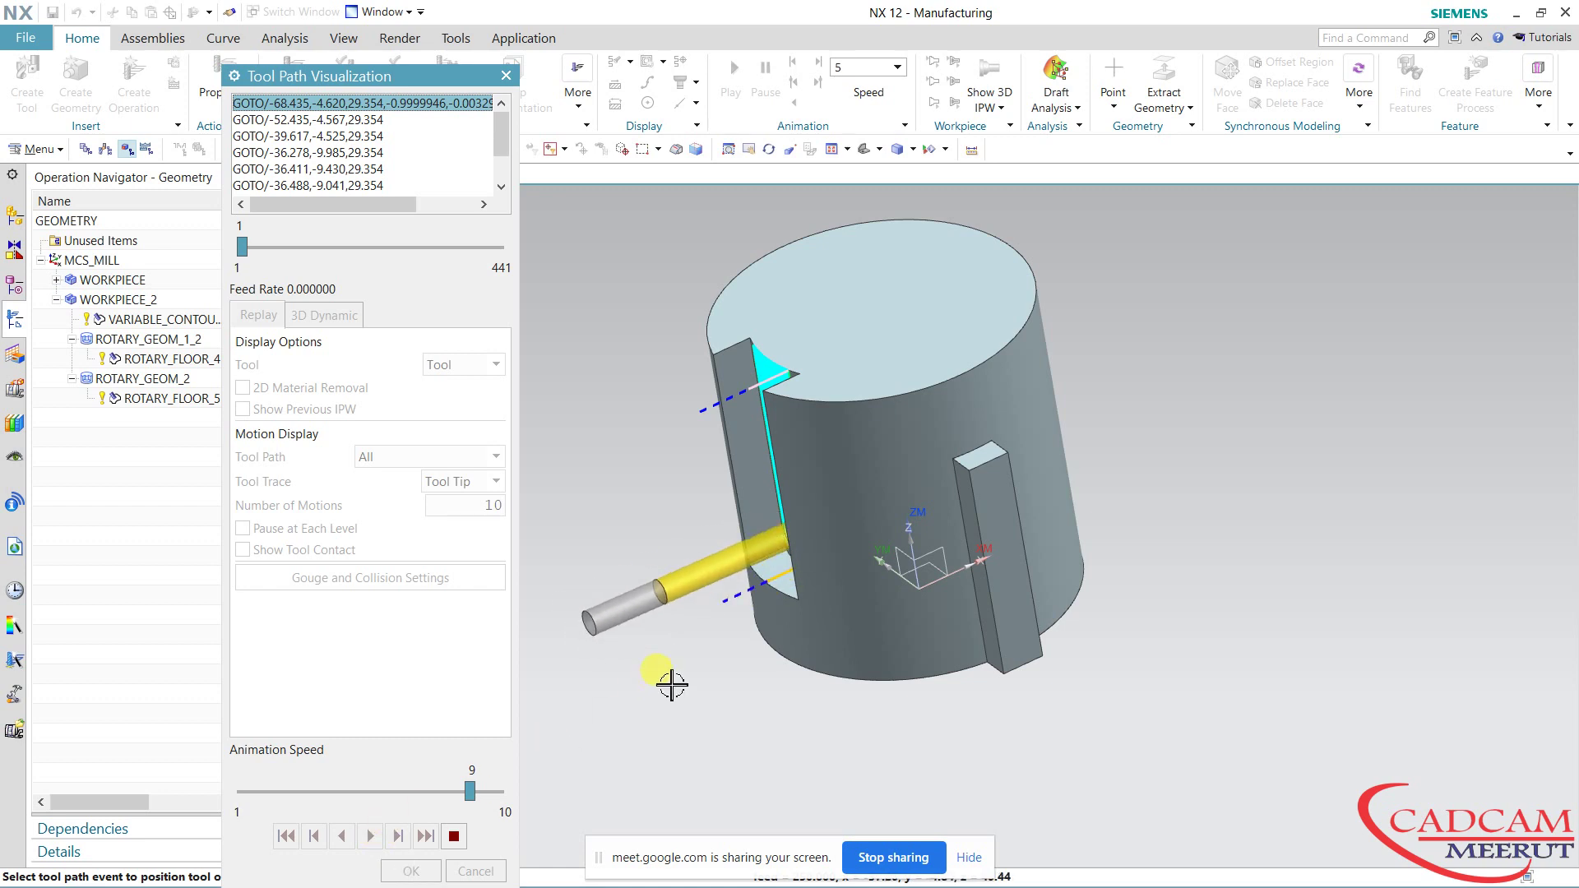
{"action": "mouse_move", "coordinate": [716, 620]}
{"action": "middle_mouse_down"}
{"action": "mouse_move", "coordinate": [748, 606]}
{"action": "mouse_move", "coordinate": [736, 615]}
{"action": "middle_mouse_up"}
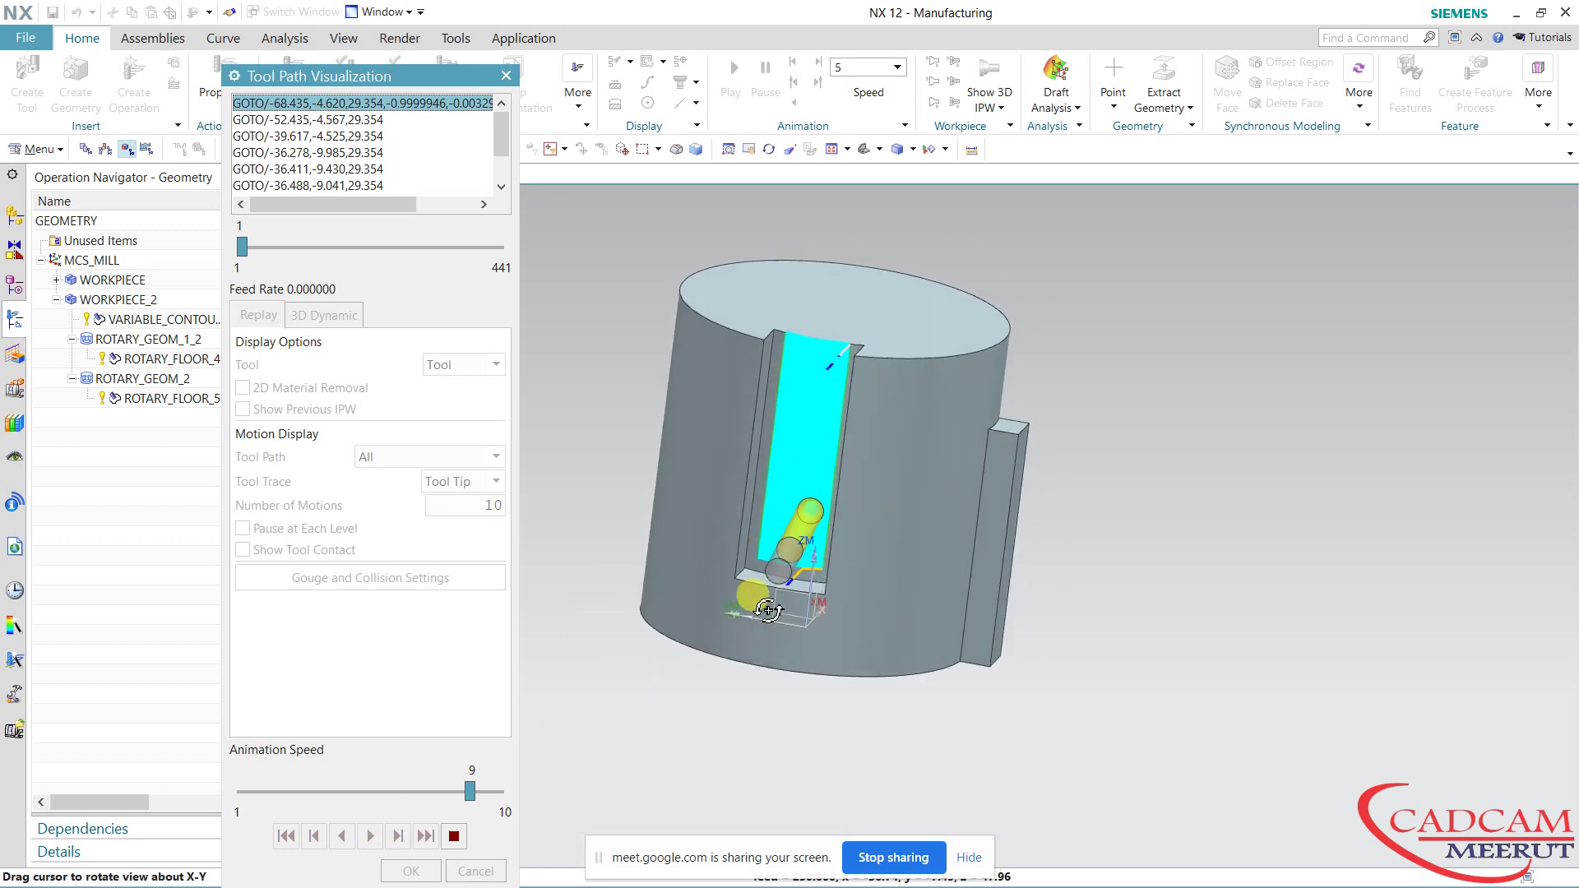
{"action": "left_click", "coordinate": [311, 795]}
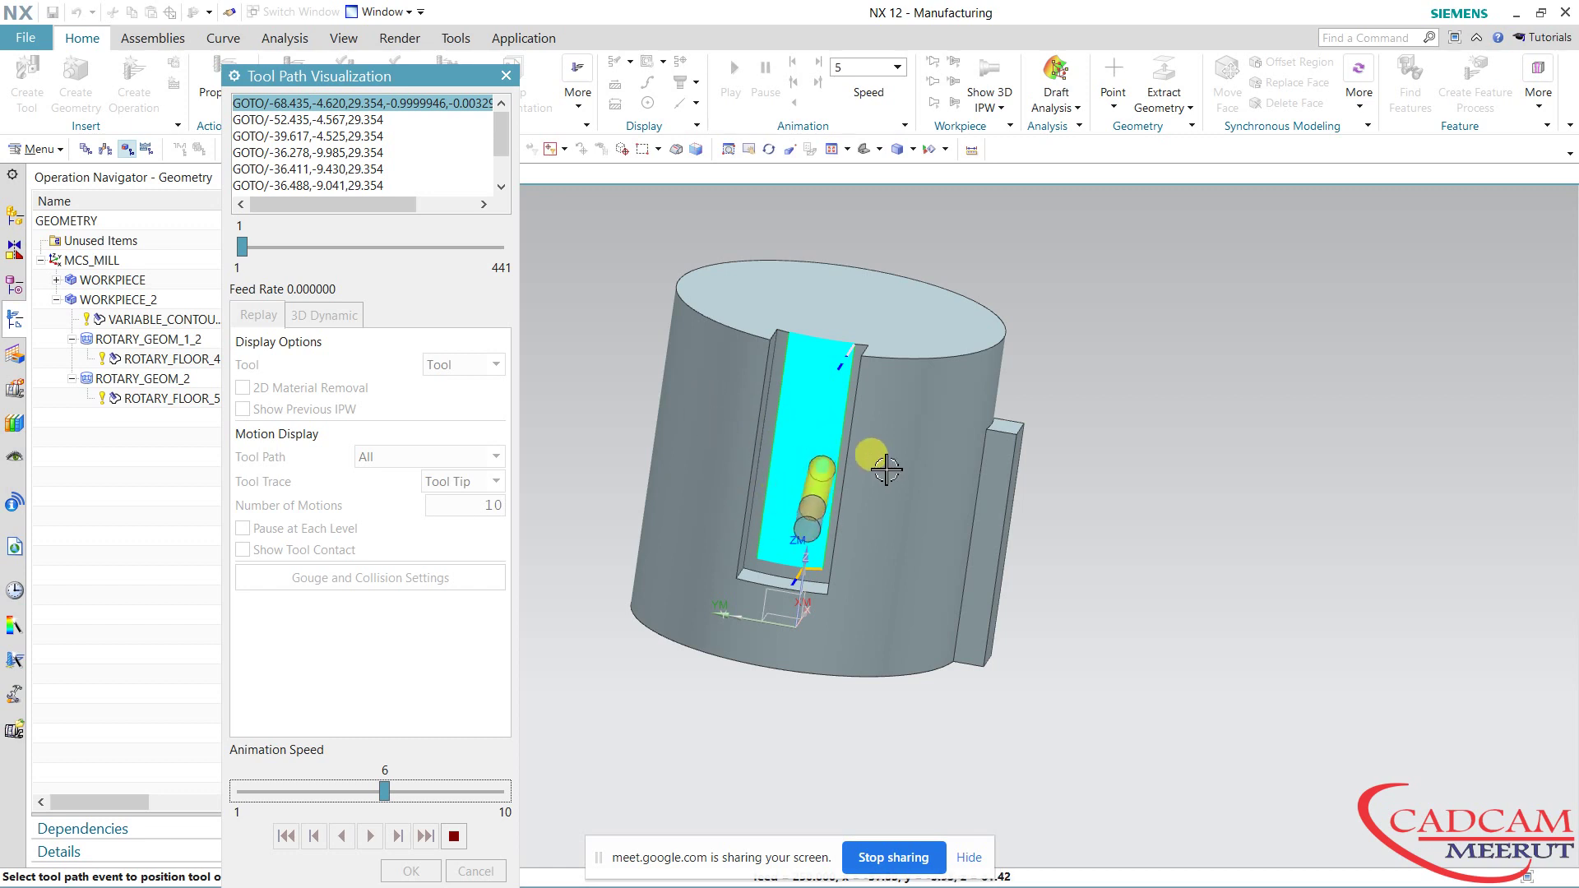
{"action": "mouse_move", "coordinate": [869, 466]}
{"action": "middle_mouse_down"}
{"action": "mouse_move", "coordinate": [865, 564]}
{"action": "mouse_move", "coordinate": [899, 475]}
{"action": "middle_mouse_up"}
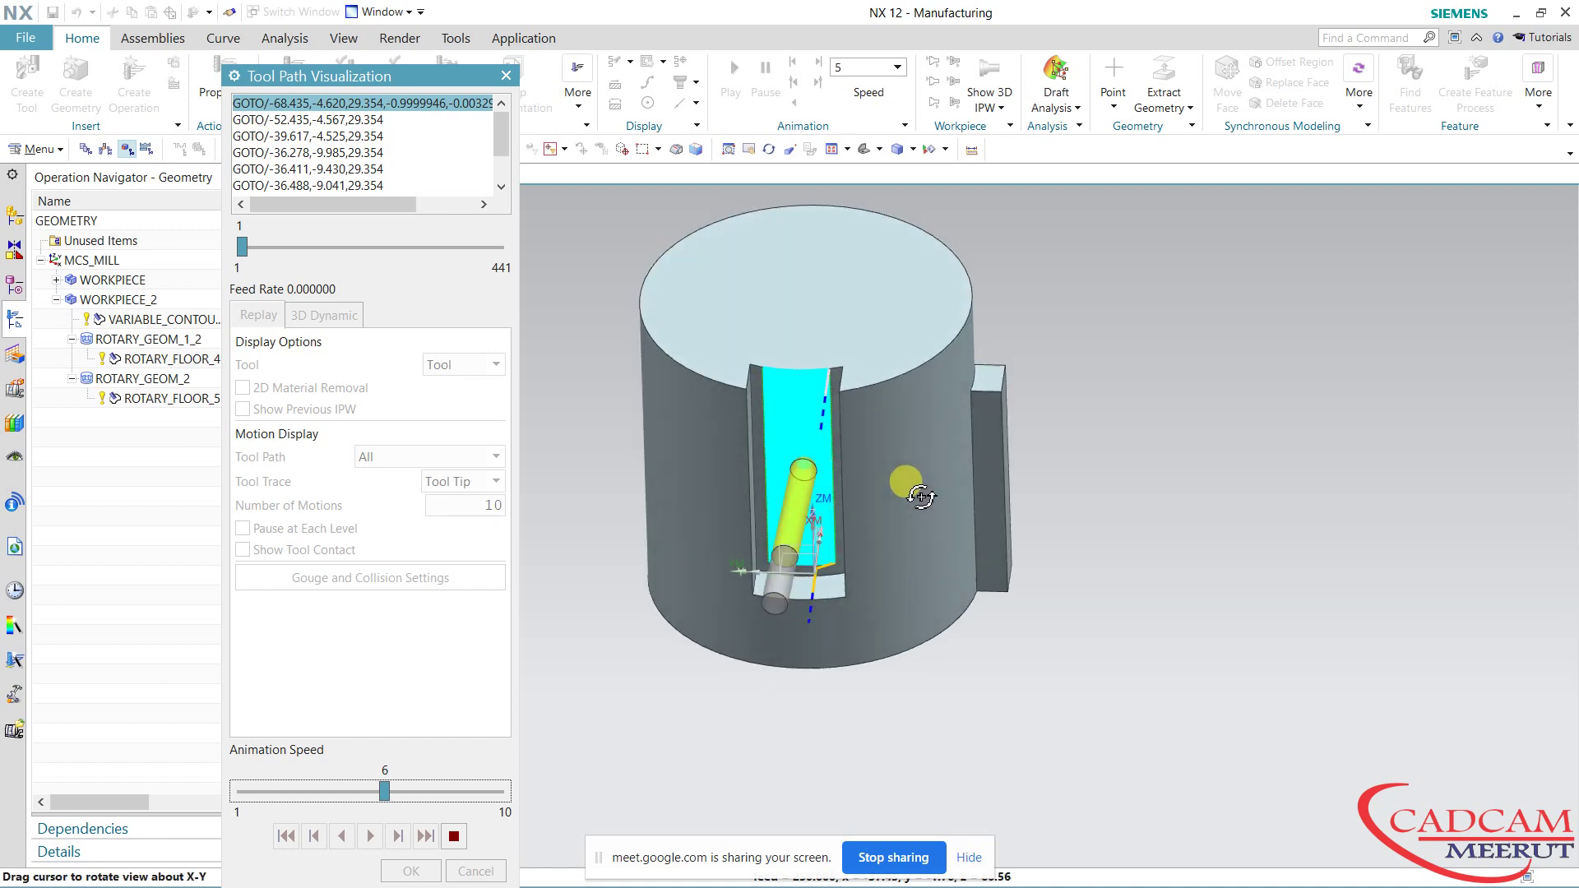
{"action": "left_click", "coordinate": [454, 836]}
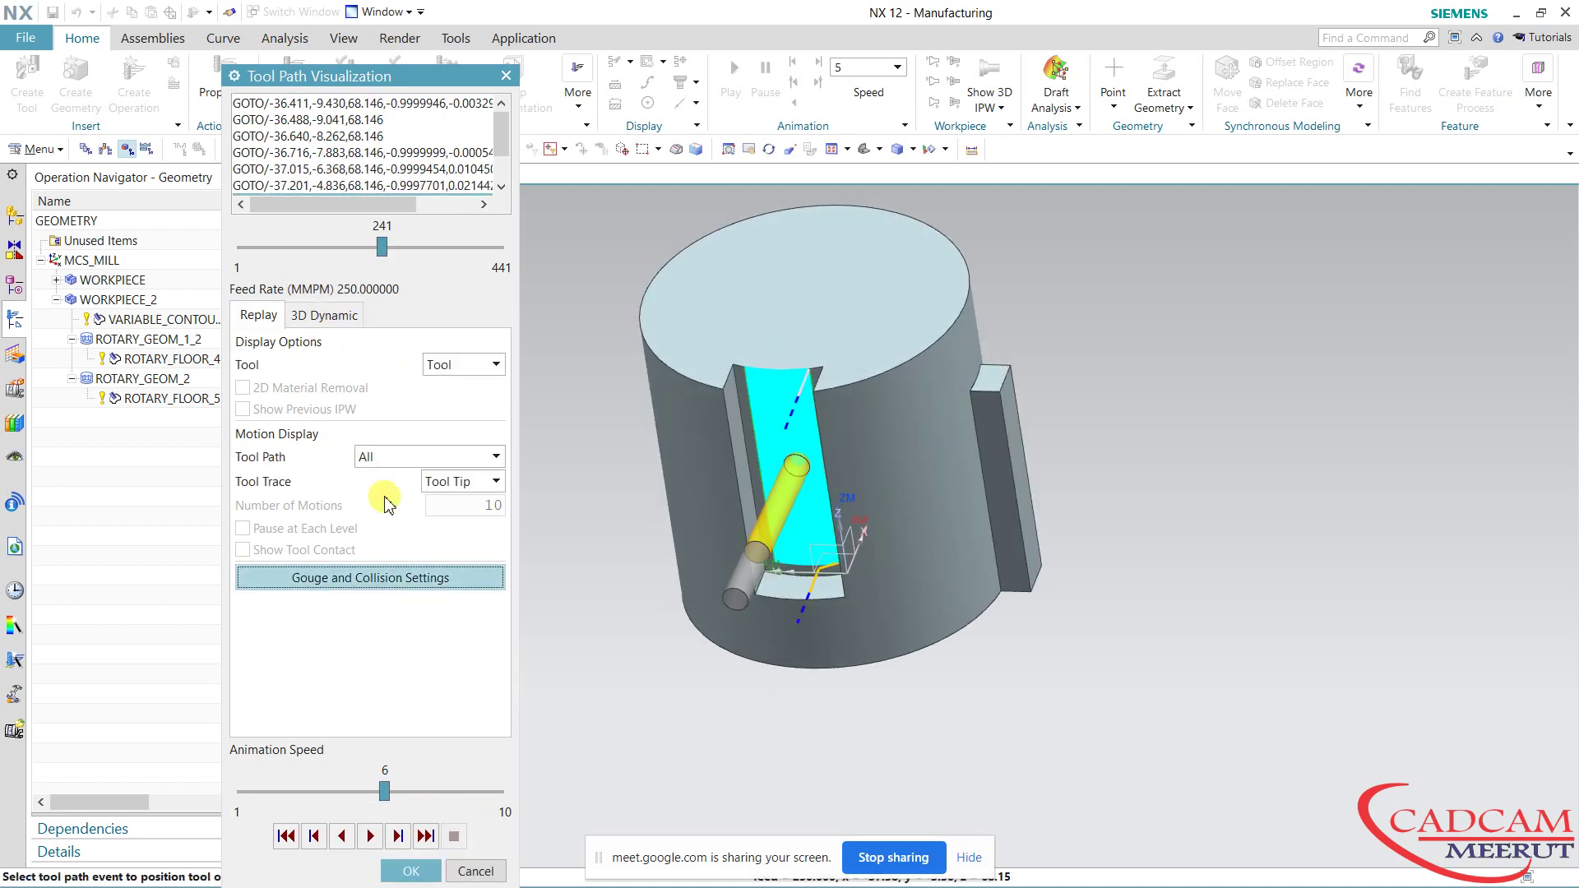
{"action": "left_click", "coordinate": [324, 315]}
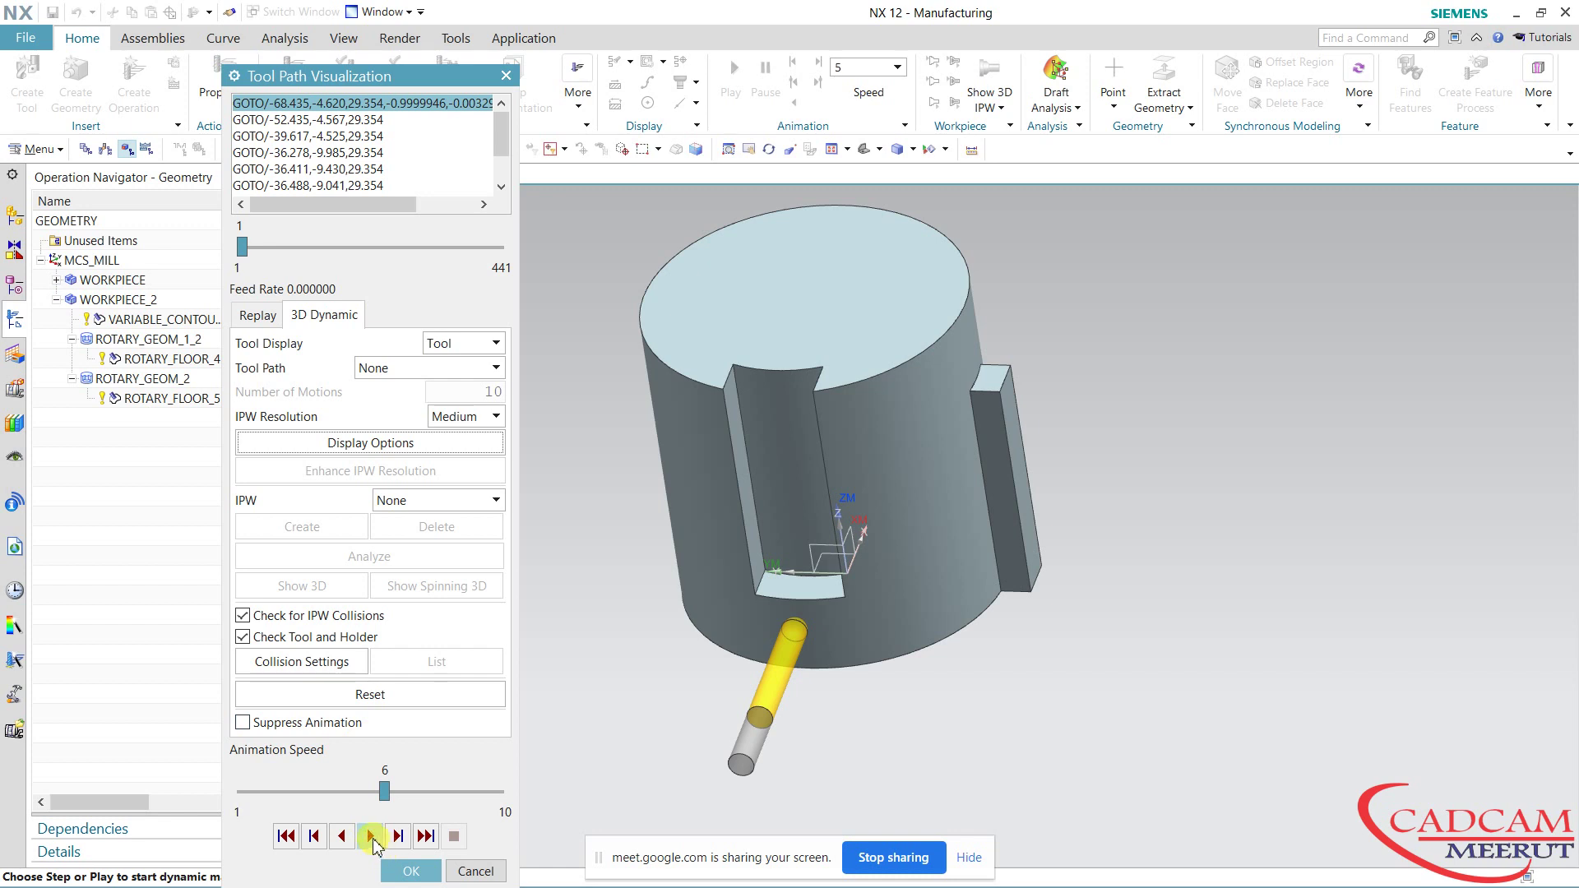
Run all 441 motions of the 3D material-removal simulation at speed 9, then close it.
{"action": "left_click", "coordinate": [471, 792]}
{"action": "left_click", "coordinate": [370, 837]}
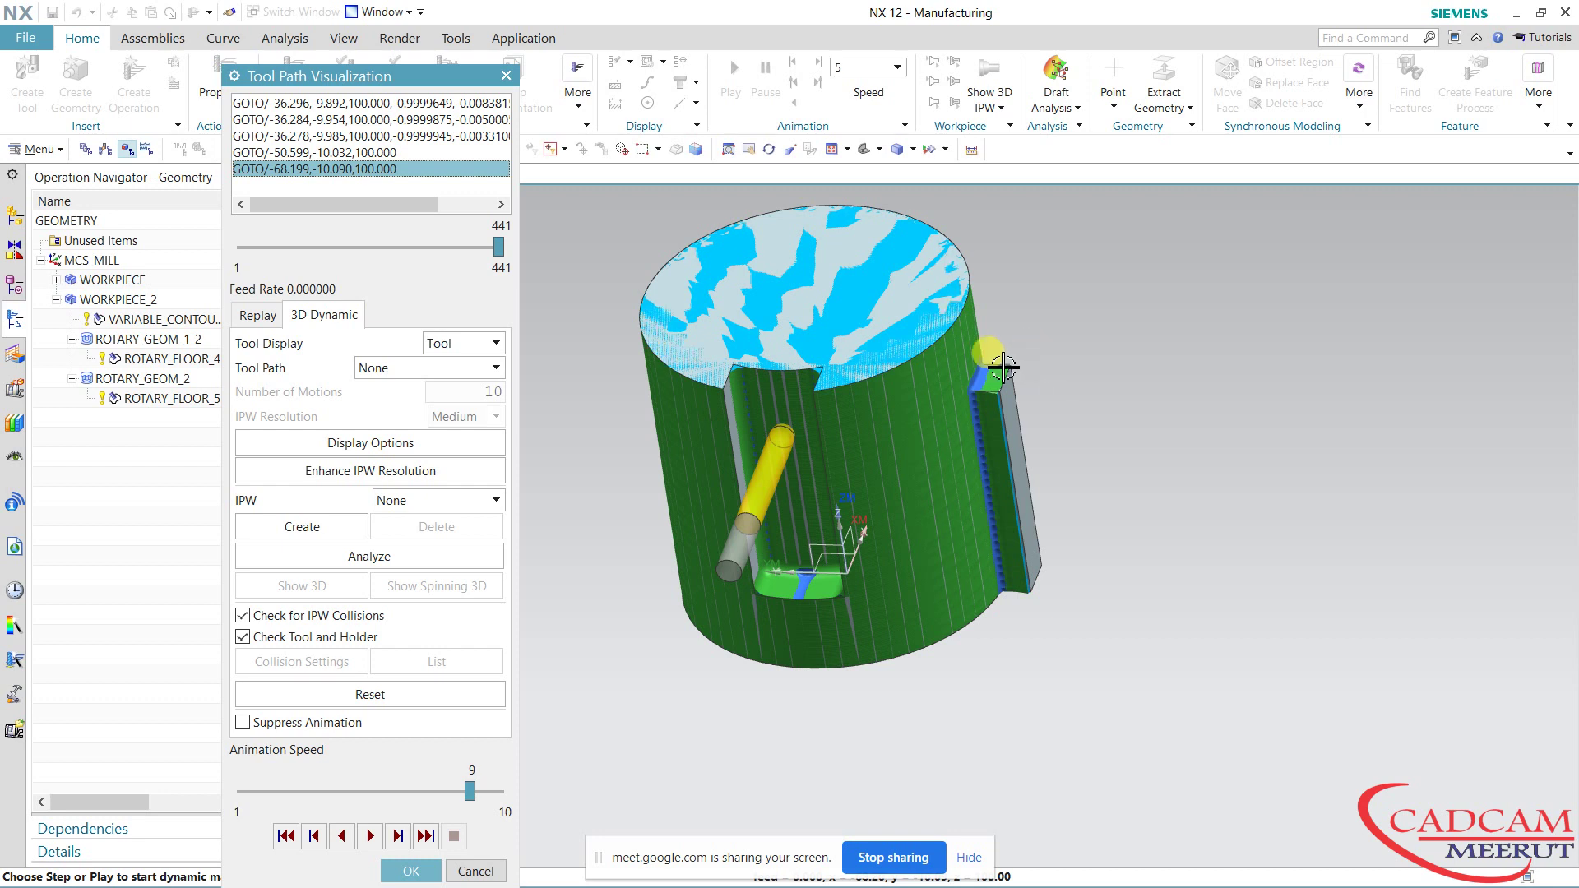
{"action": "left_click", "coordinate": [411, 869]}
Accept ROTARY_FLOOR_5 and show the Machine Tool View with MILL_4 selected.
{"action": "left_click", "coordinate": [412, 728]}
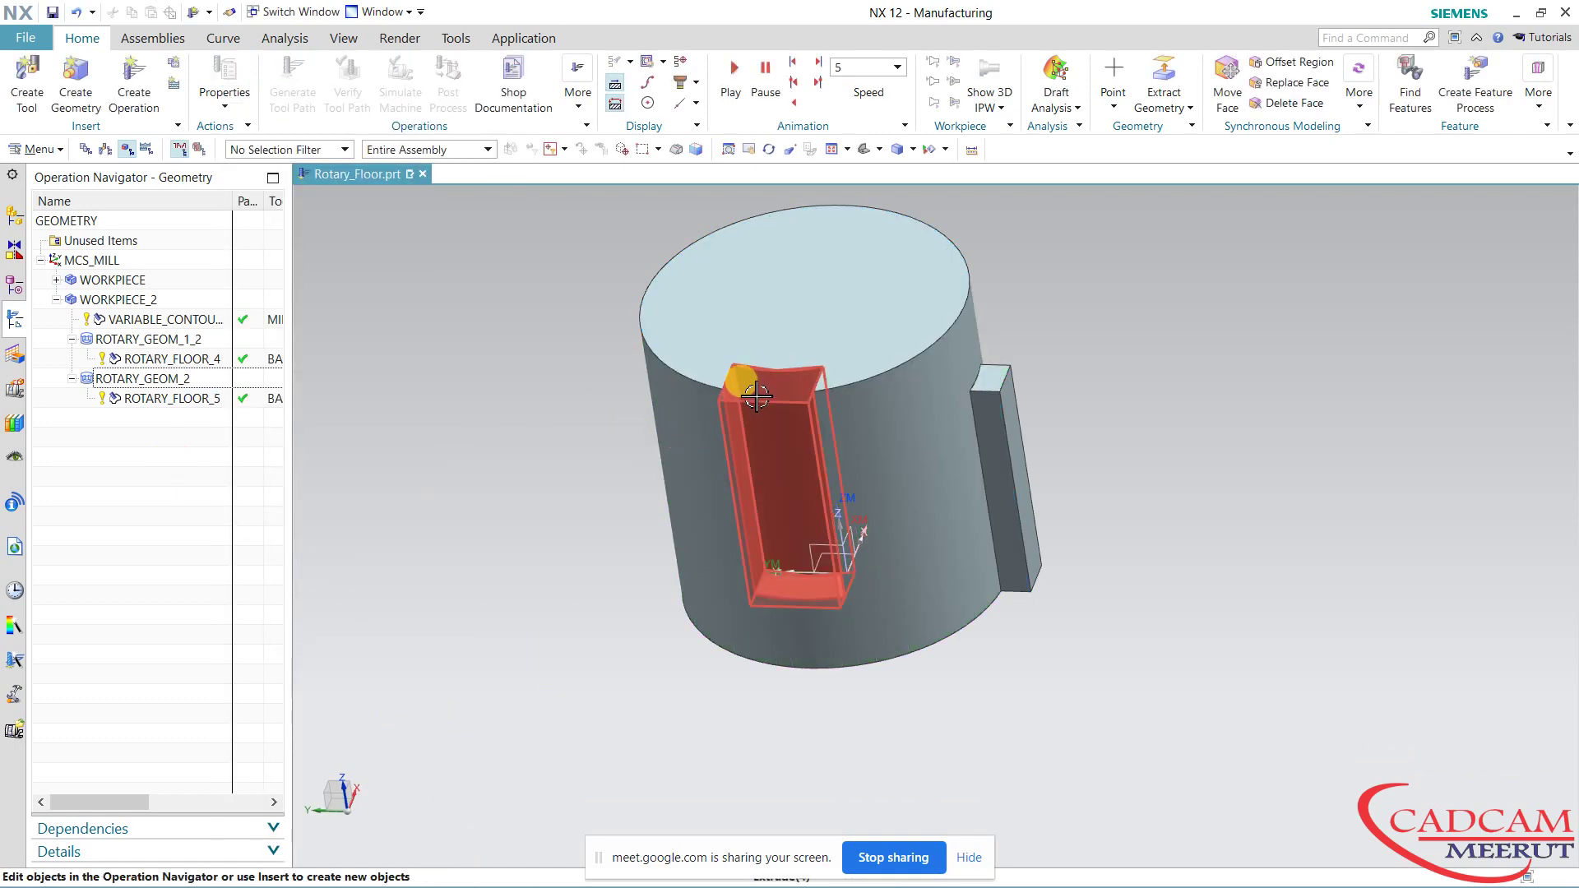
{"action": "middle_click_drag", "start_coordinate": [969, 603], "coordinate": [1082, 662]}
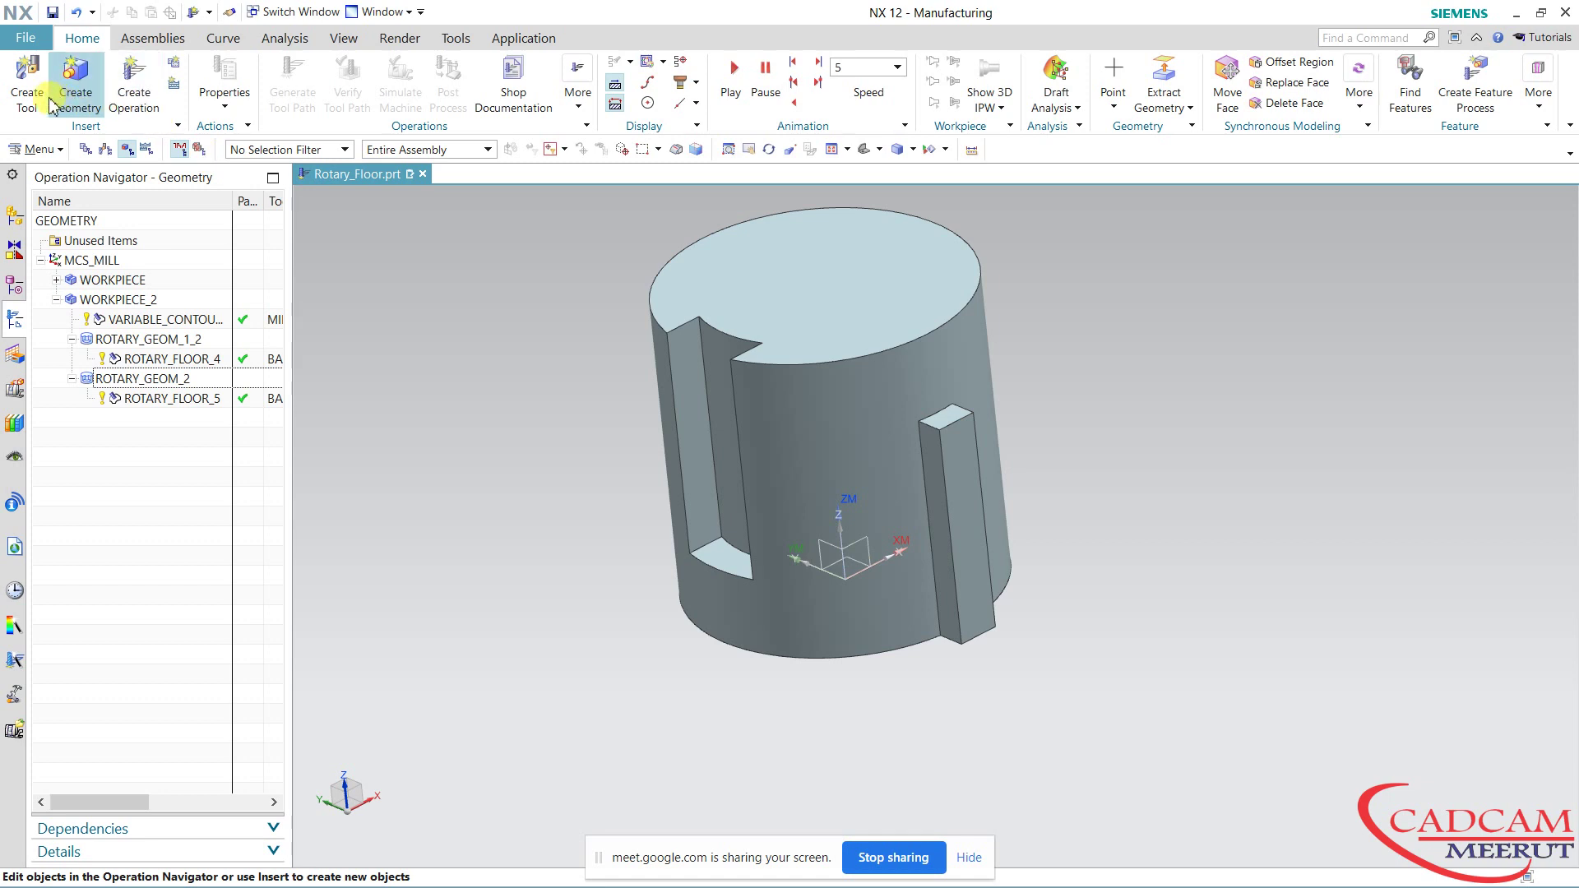
{"action": "left_click", "coordinate": [105, 149]}
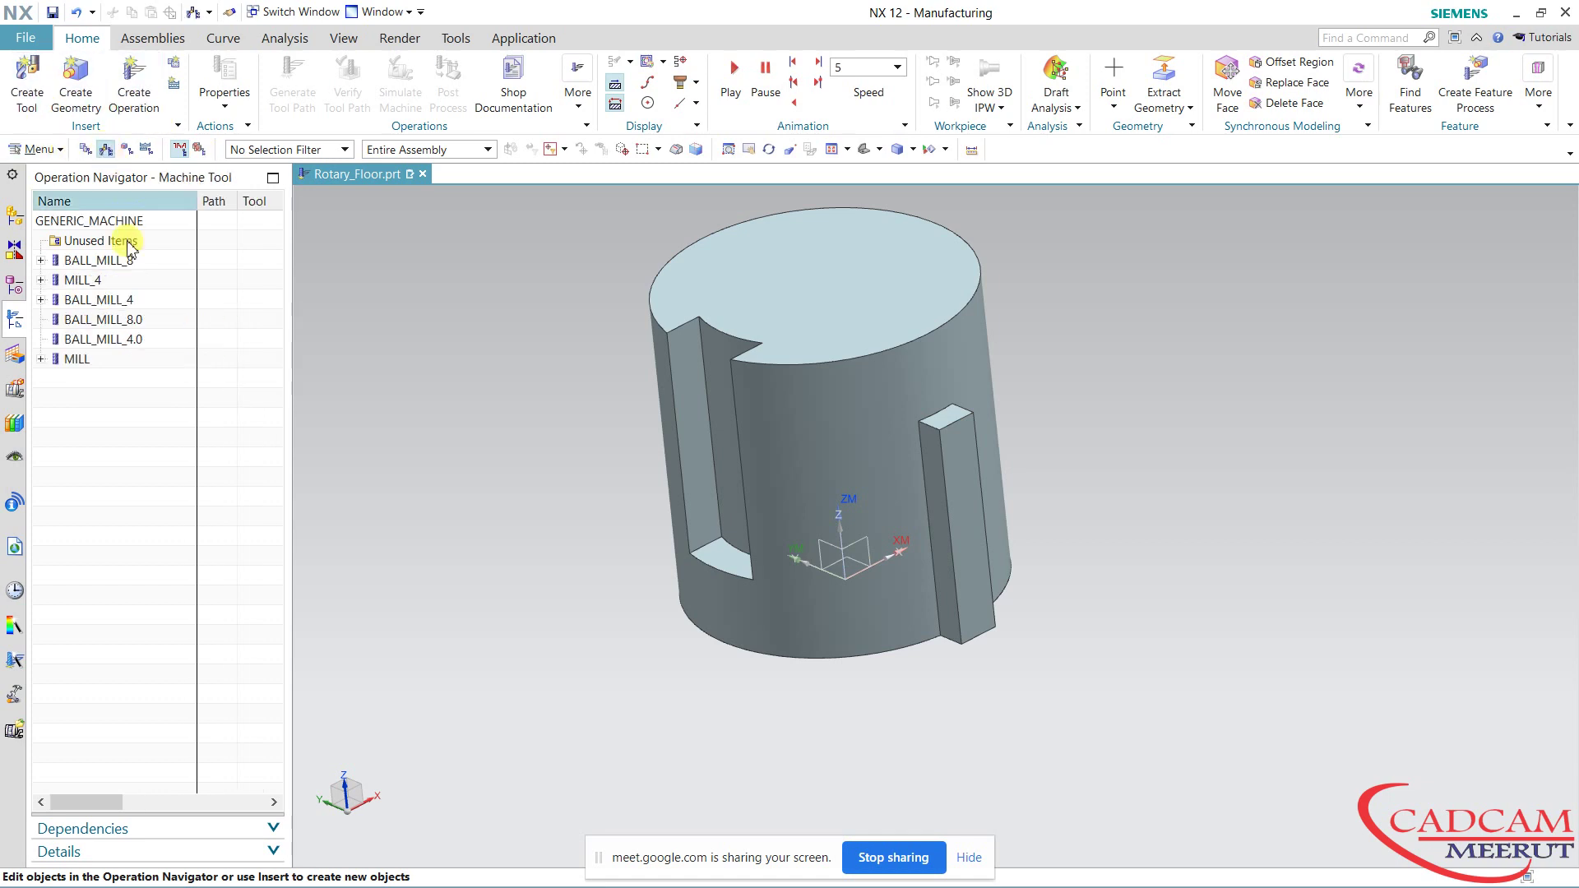
{"action": "left_click", "coordinate": [83, 362]}
{"action": "left_click", "coordinate": [84, 284]}
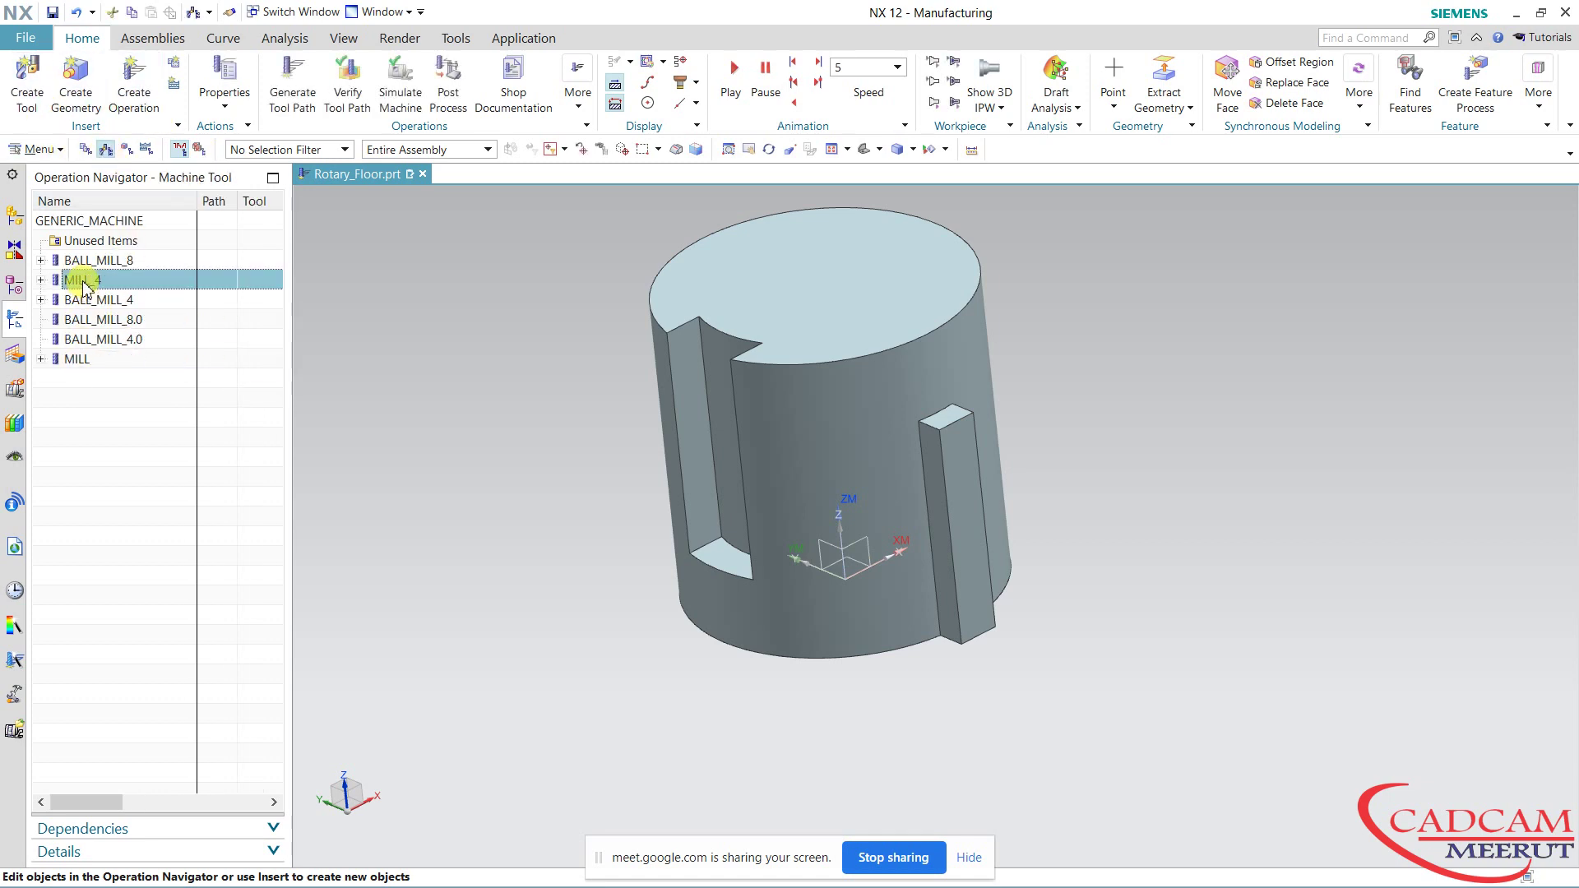
Review MILL_4's 4.0000 diameter and 75.0000 length, then close its parameters unchanged.
{"action": "double_click", "coordinate": [84, 284]}
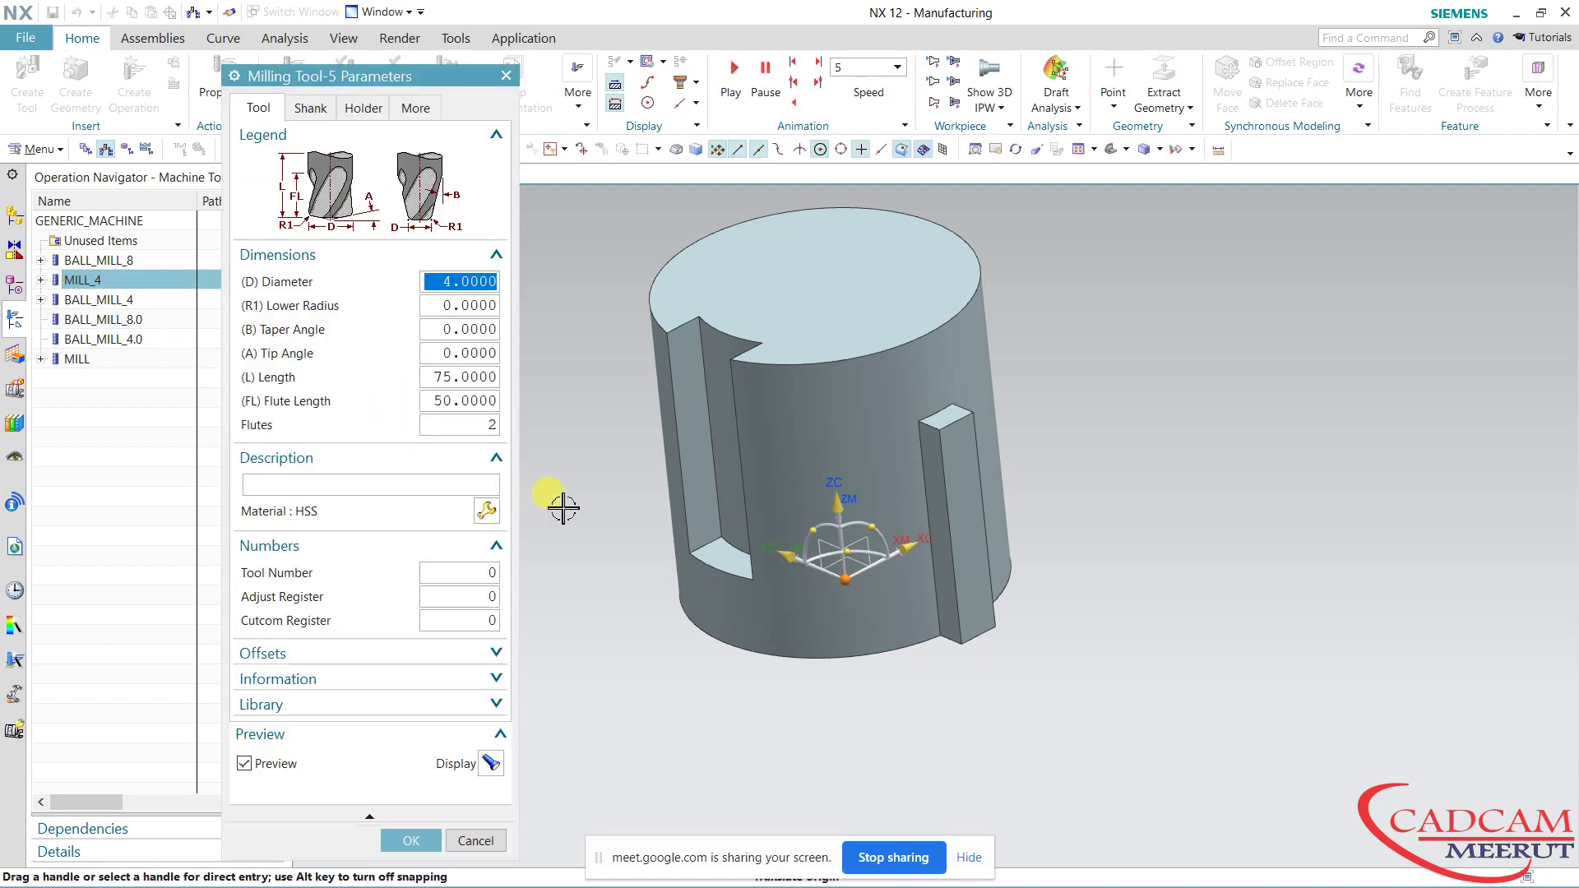
{"action": "middle_click_drag", "start_coordinate": [606, 599], "coordinate": [635, 500]}
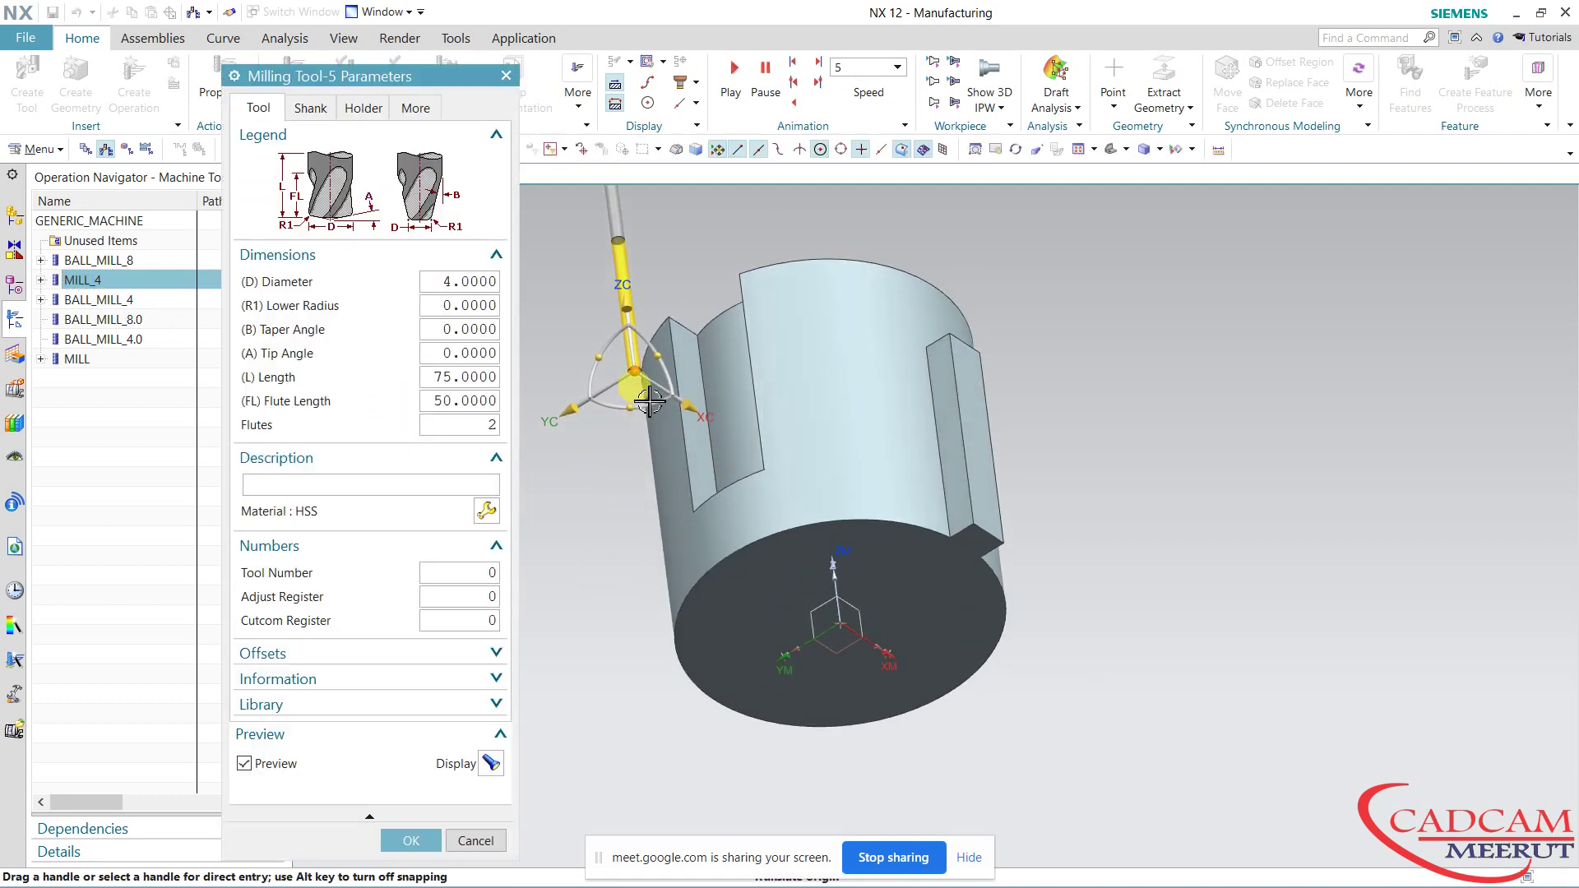
{"action": "scroll", "coordinate": [615, 312], "scroll_direction": "up", "scroll_amount": 5}
{"action": "scroll", "coordinate": [614, 313], "scroll_direction": "down", "scroll_amount": 5}
{"action": "mouse_move", "coordinate": [617, 346]}
{"action": "middle_mouse_down"}
{"action": "mouse_move", "coordinate": [619, 505]}
{"action": "mouse_move", "coordinate": [621, 469]}
{"action": "middle_mouse_up"}
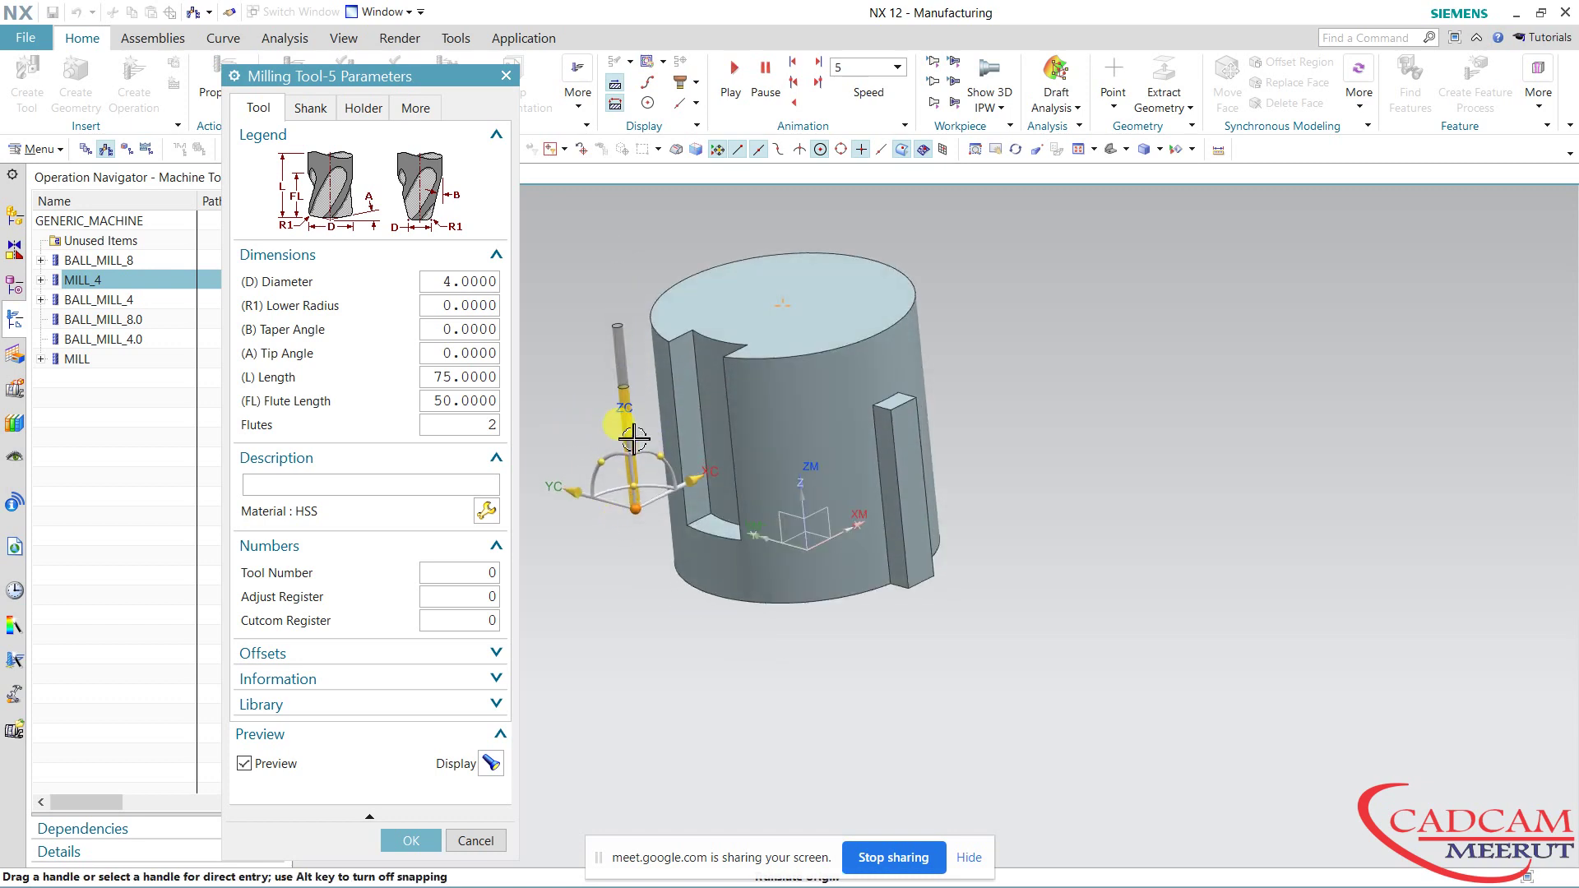
{"action": "left_click", "coordinate": [473, 838]}
{"action": "middle_click_drag", "start_coordinate": [452, 375], "coordinate": [524, 341]}
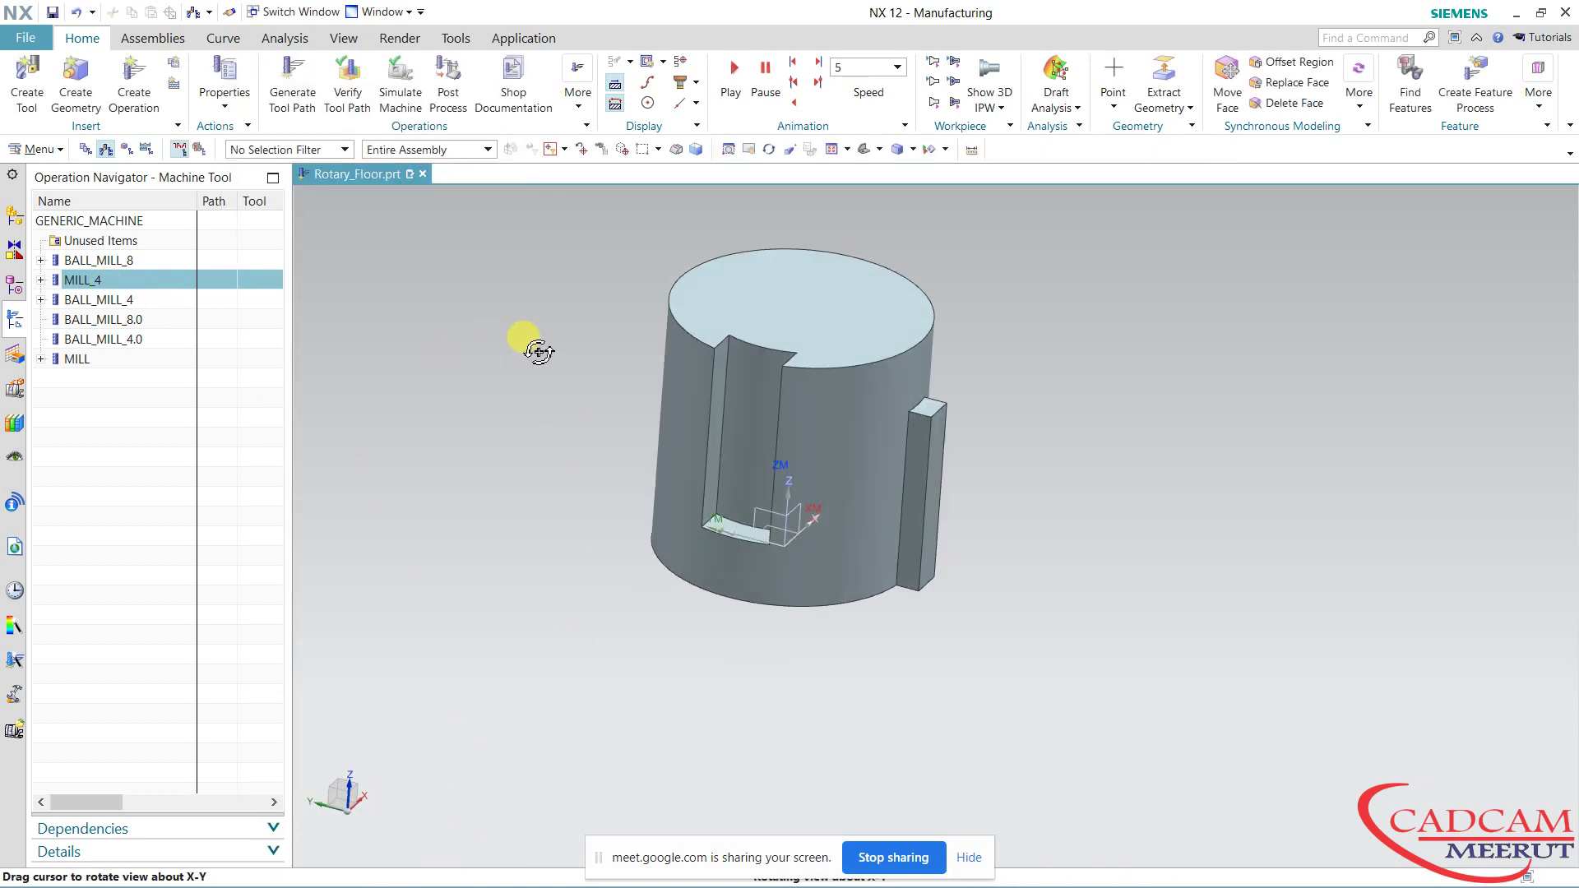
{"action": "middle_click_drag", "start_coordinate": [909, 367], "coordinate": [917, 381]}
{"action": "scroll", "coordinate": [916, 381], "scroll_direction": "up", "scroll_amount": 3}
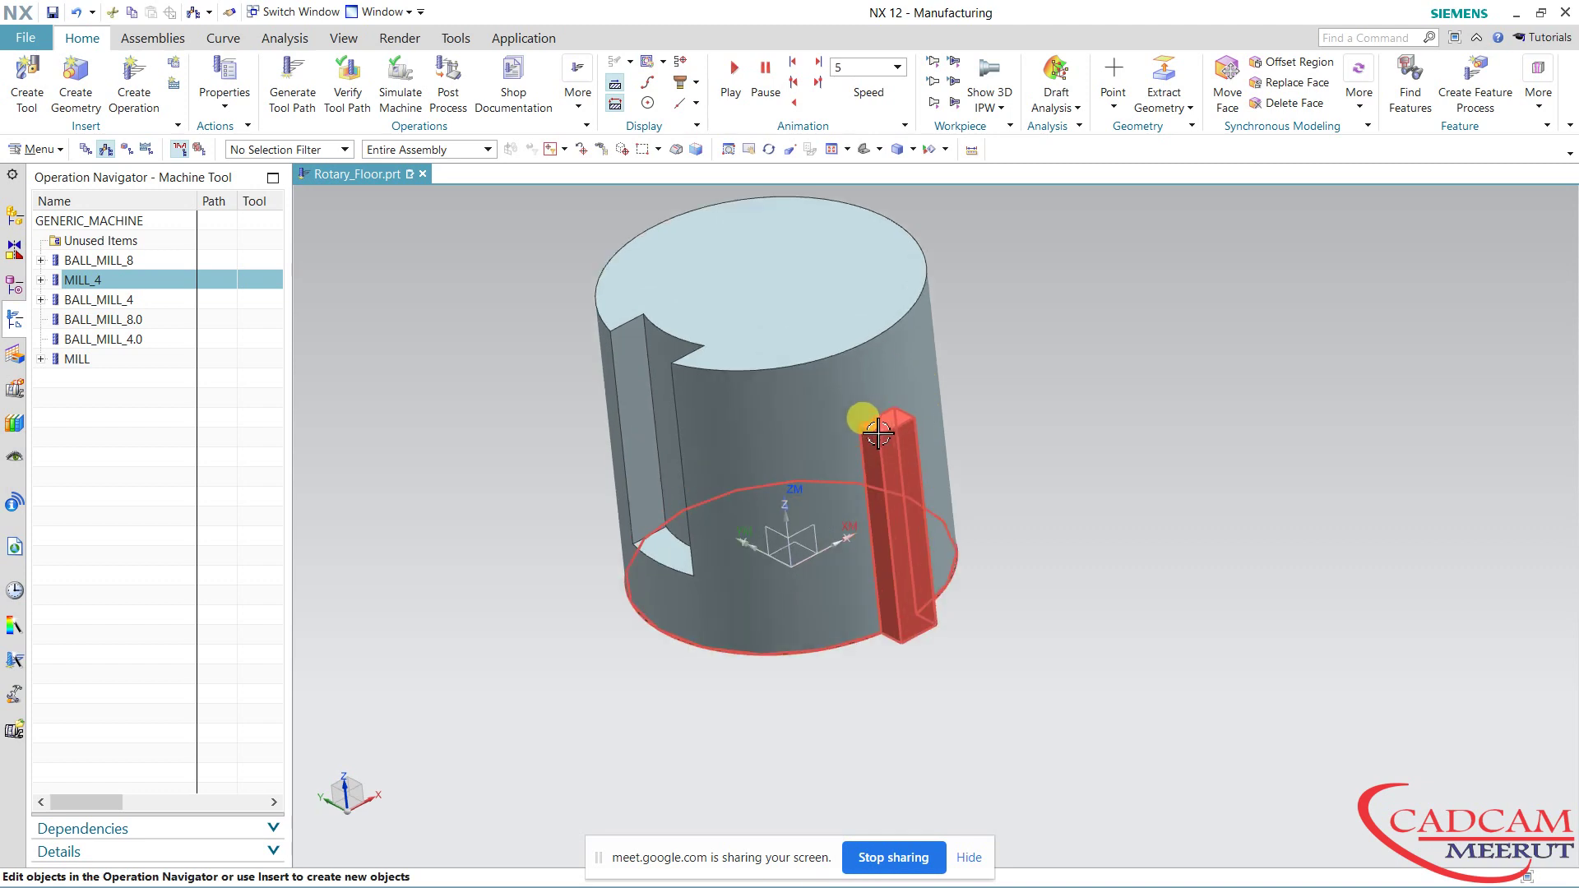
Create a mill_contour Solid Profile 3D operation using tool MILL_4 and geometry WORKPIECE_2.
{"action": "left_click", "coordinate": [134, 78]}
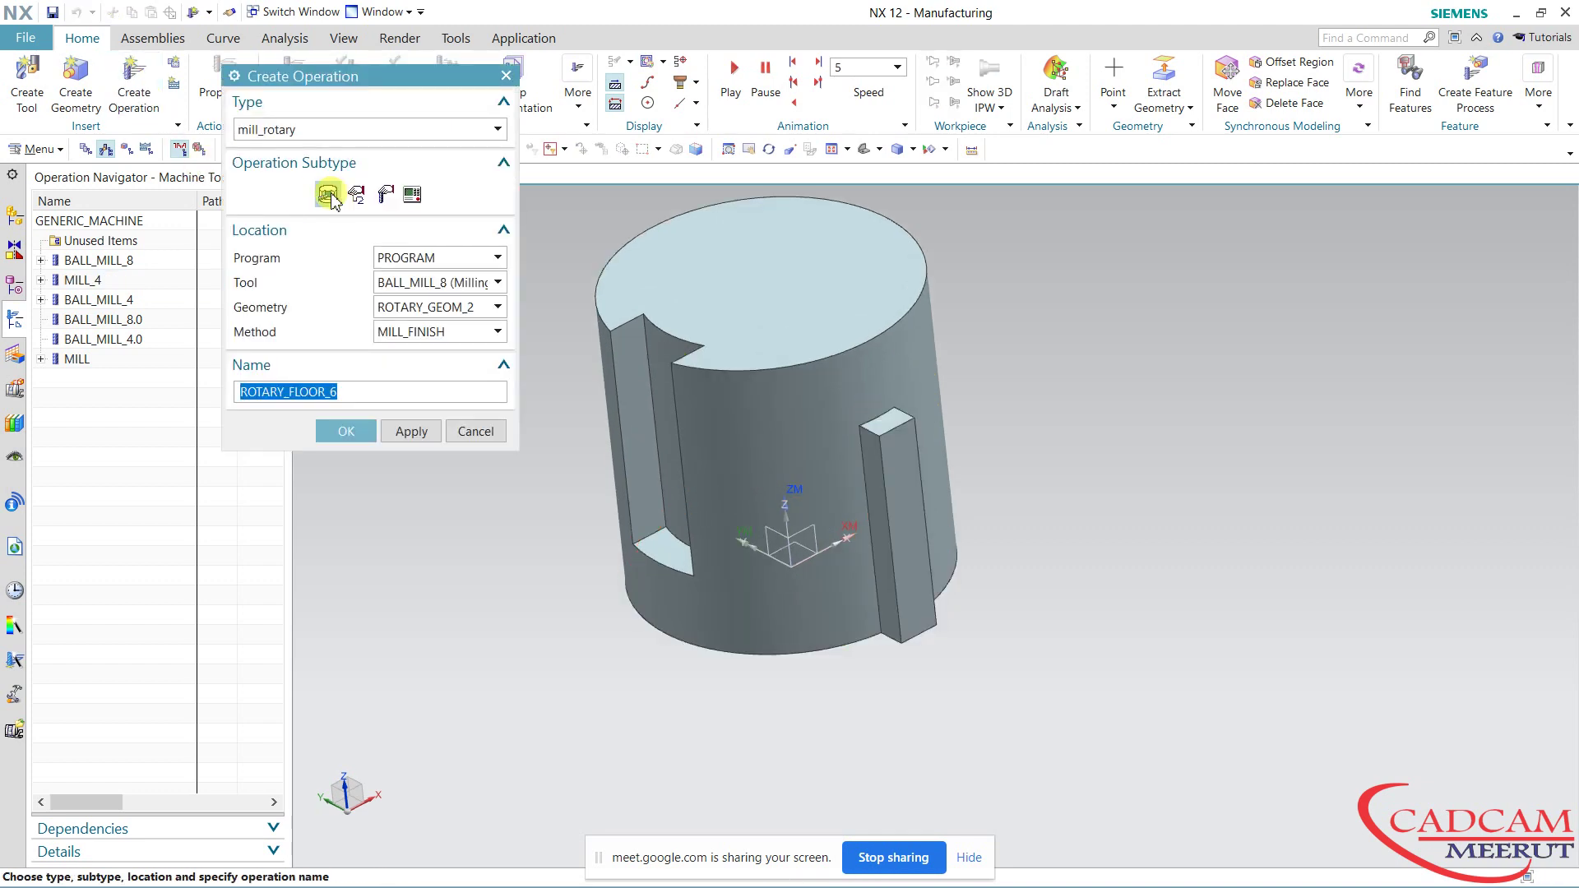
{"action": "left_click", "coordinate": [342, 132]}
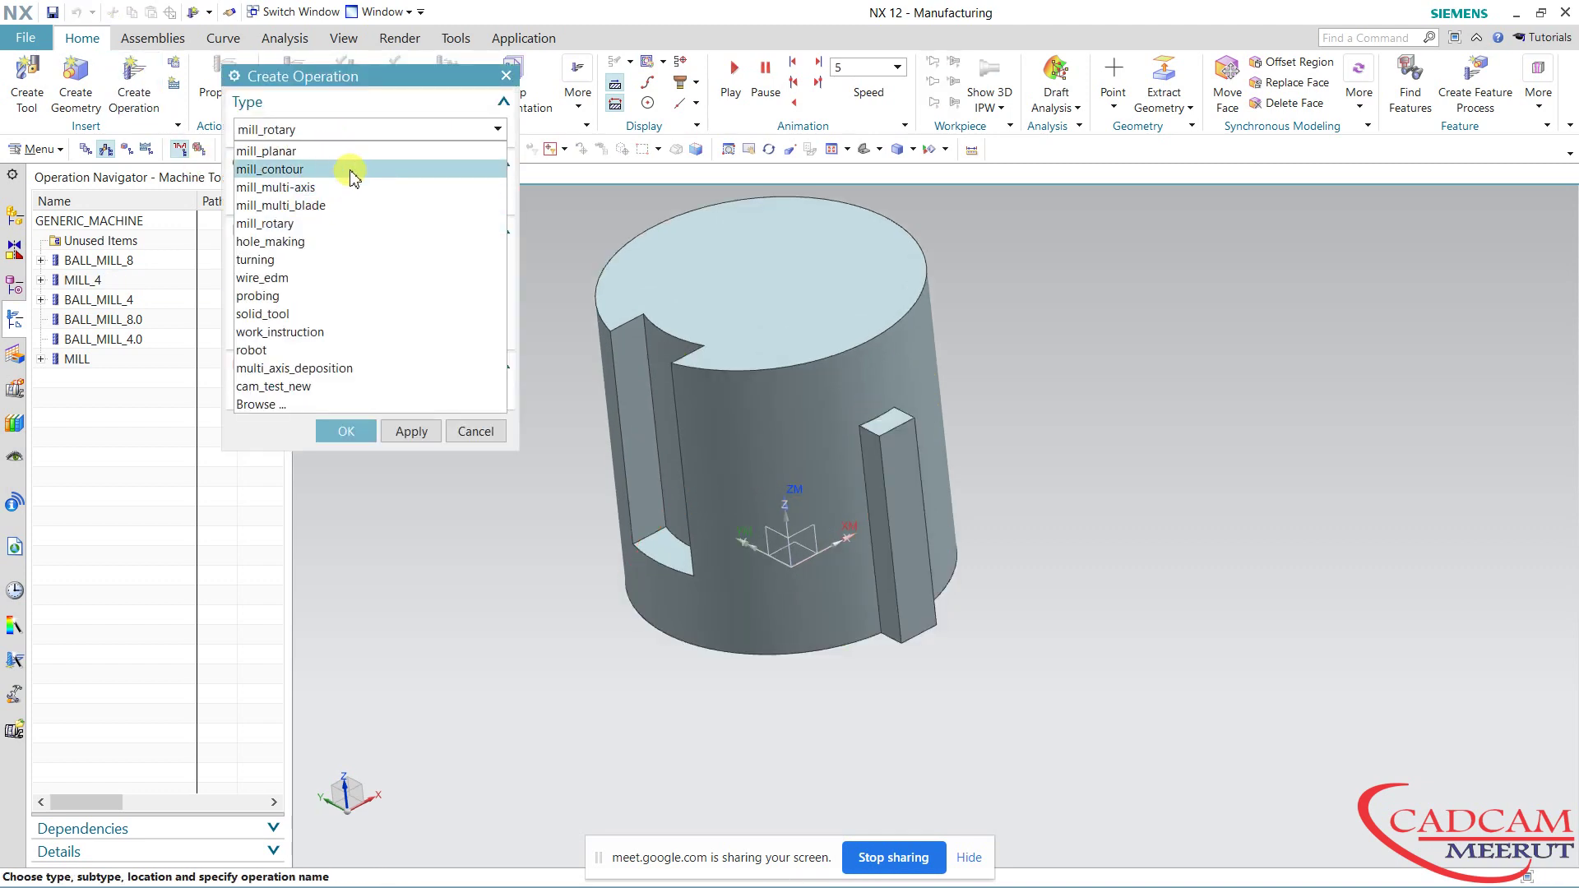
{"action": "left_click", "coordinate": [354, 172]}
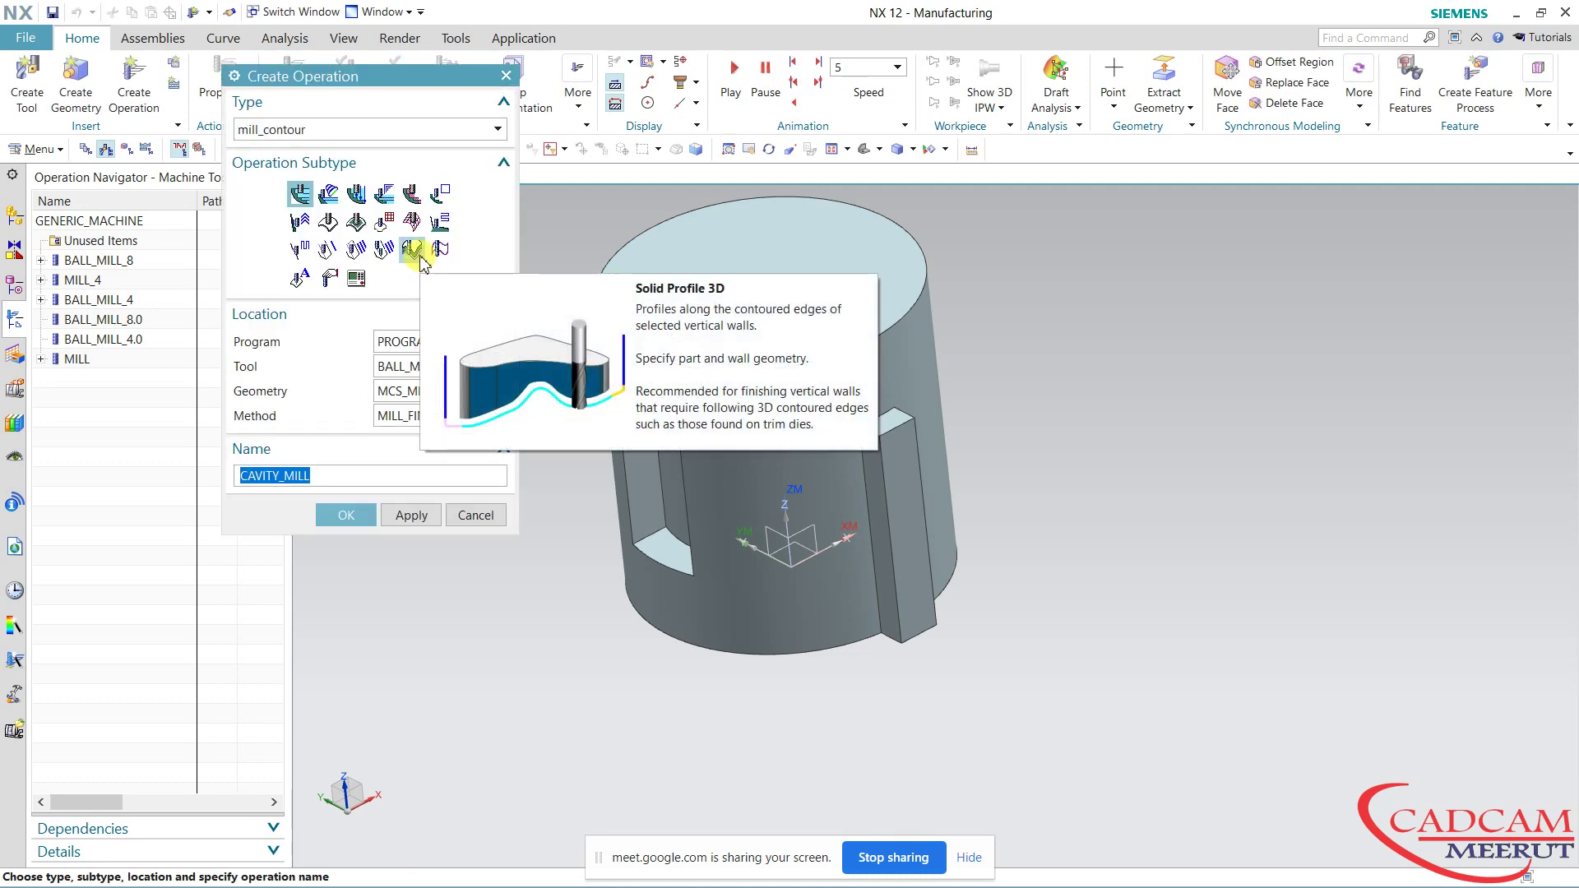
{"action": "left_click", "coordinate": [413, 250]}
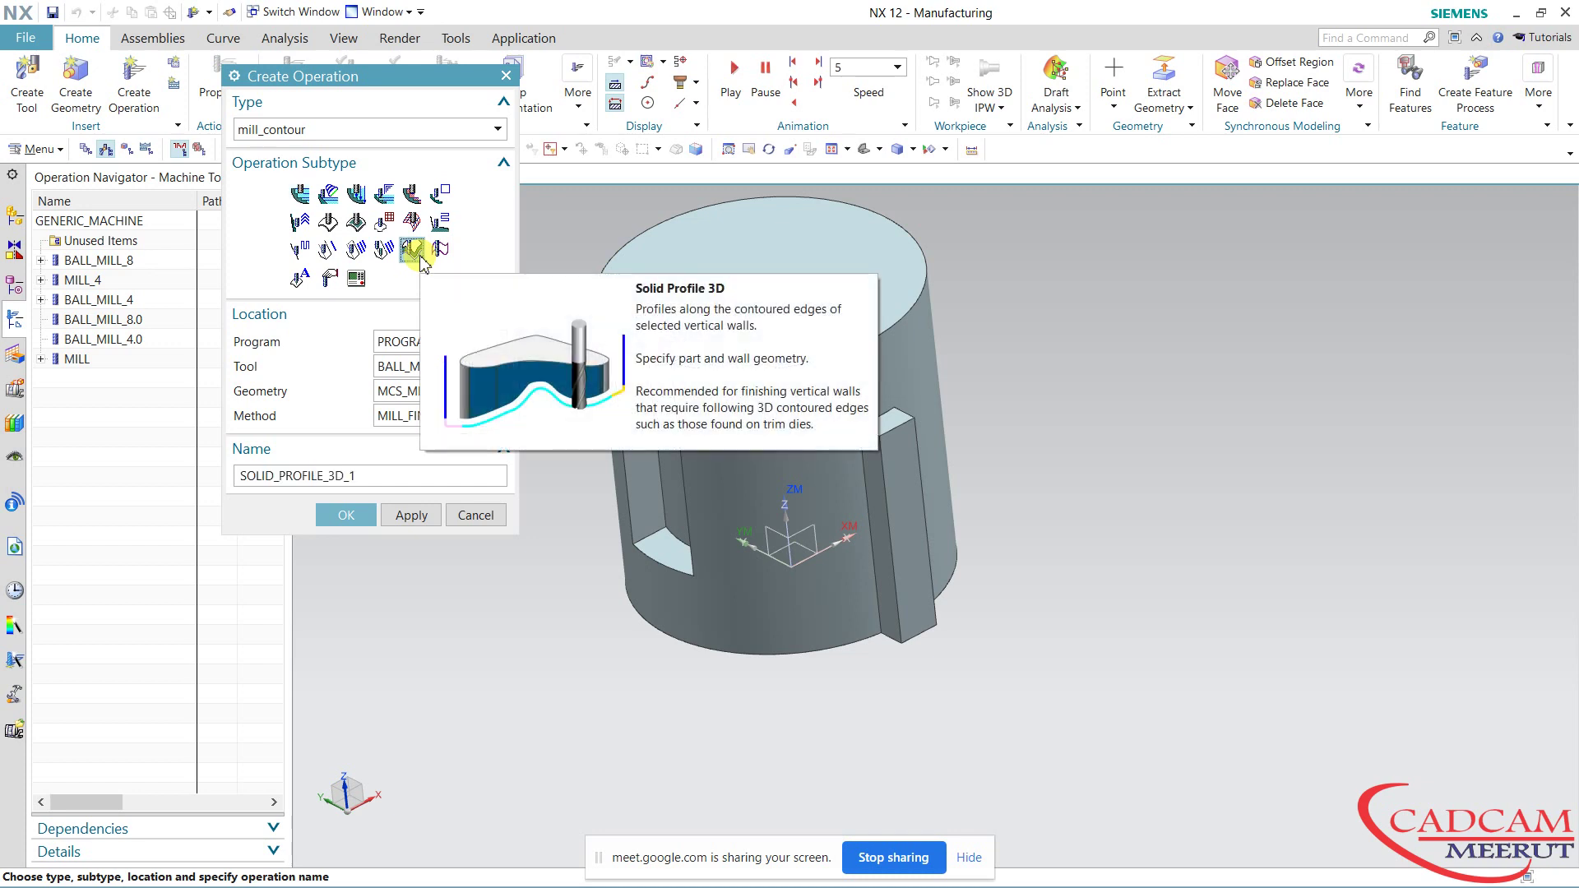
{"action": "left_click", "coordinate": [420, 368]}
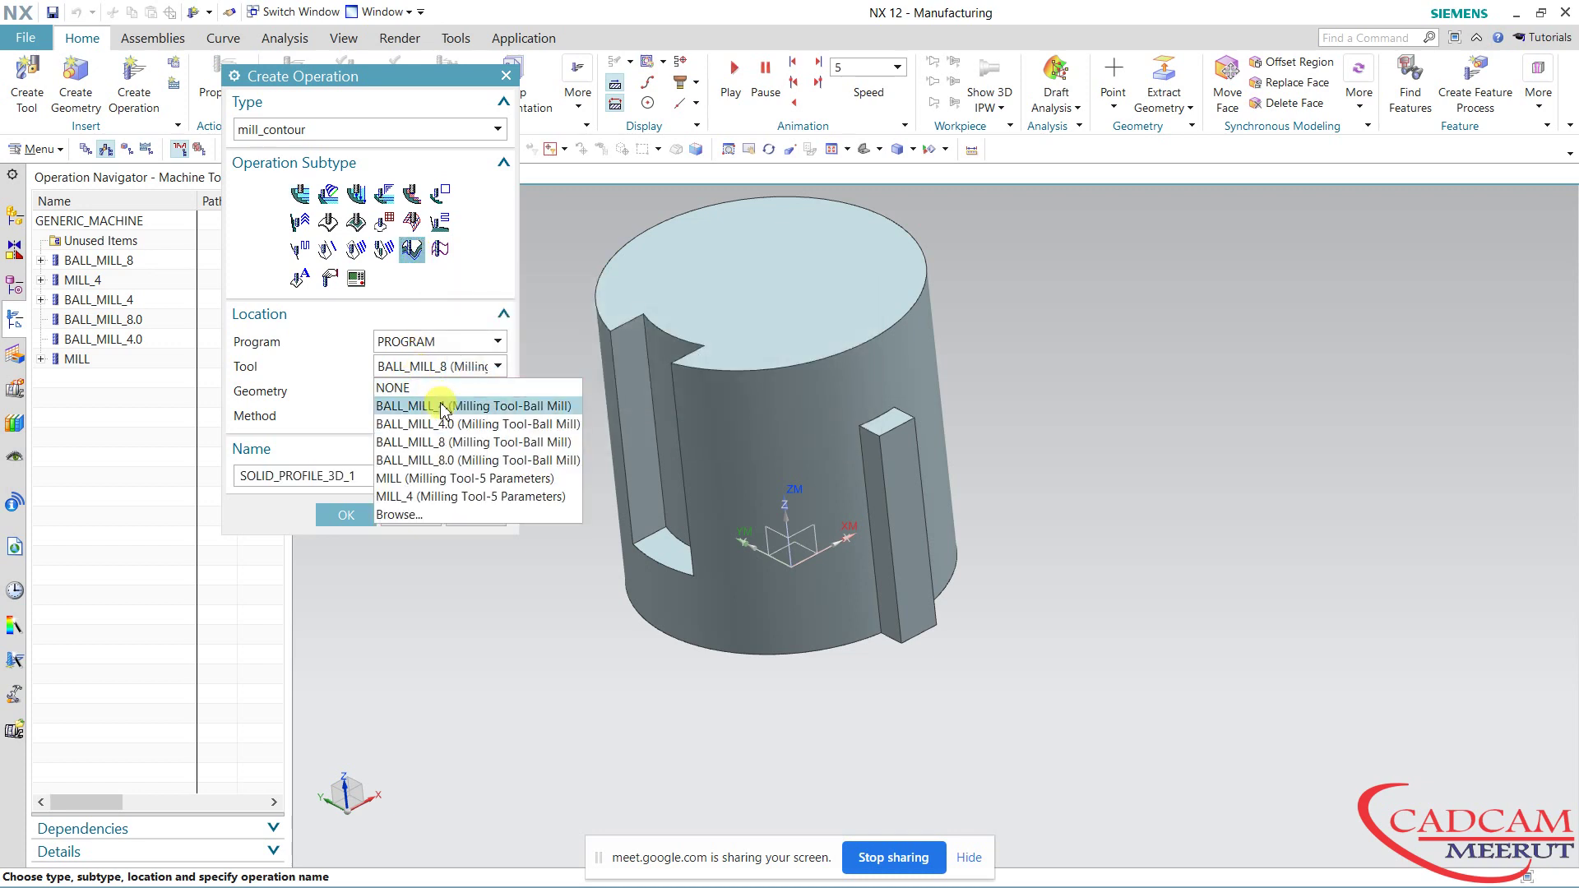
{"action": "left_click", "coordinate": [432, 500]}
{"action": "left_click", "coordinate": [412, 387]}
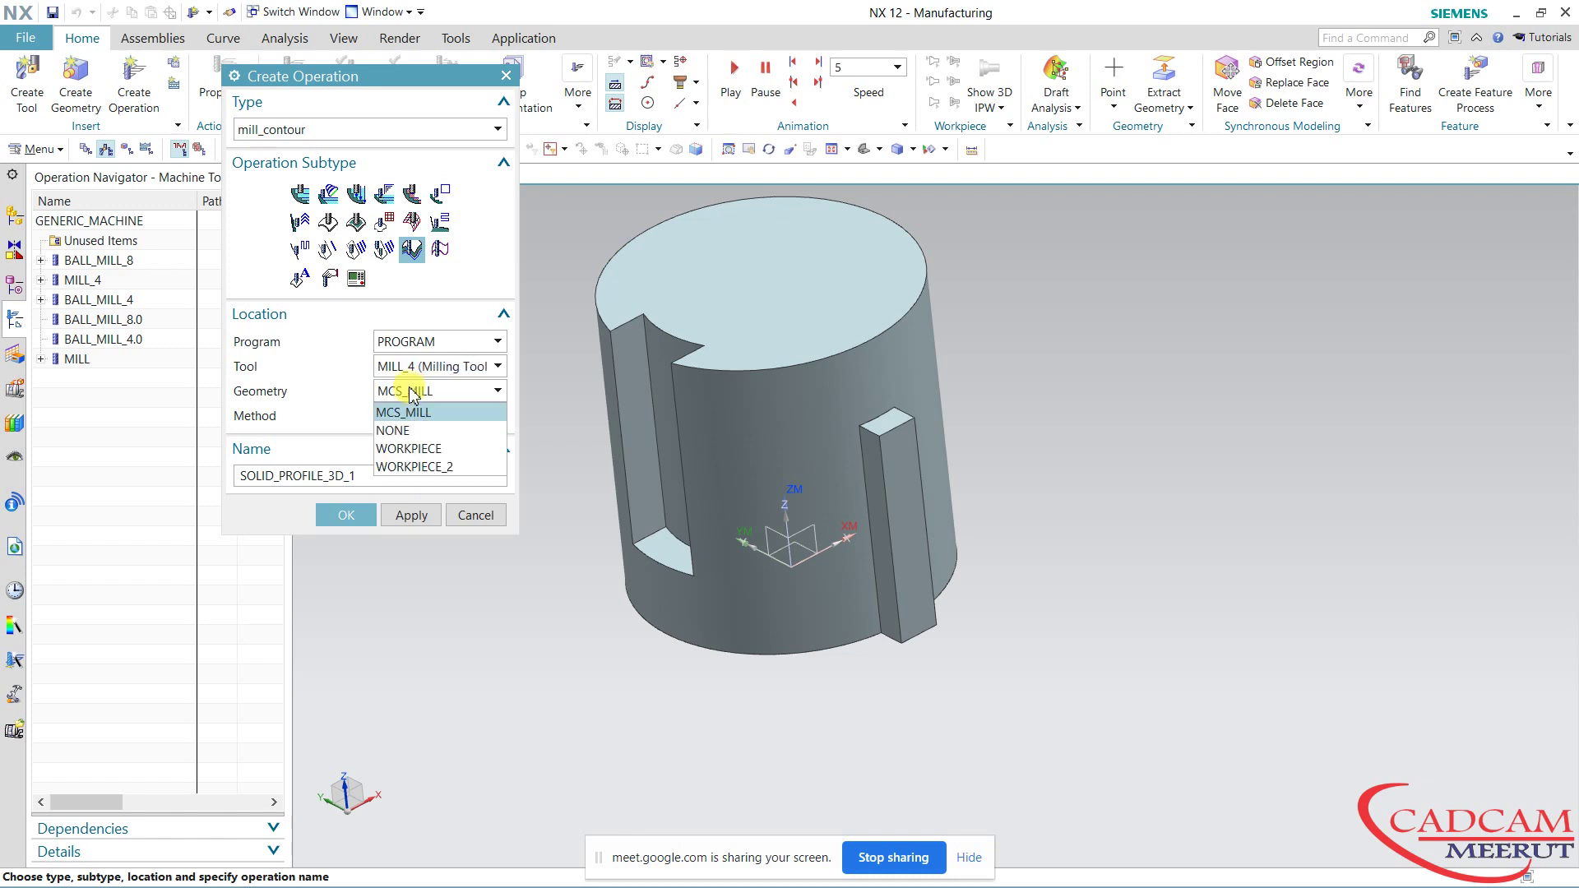
{"action": "left_click", "coordinate": [444, 467]}
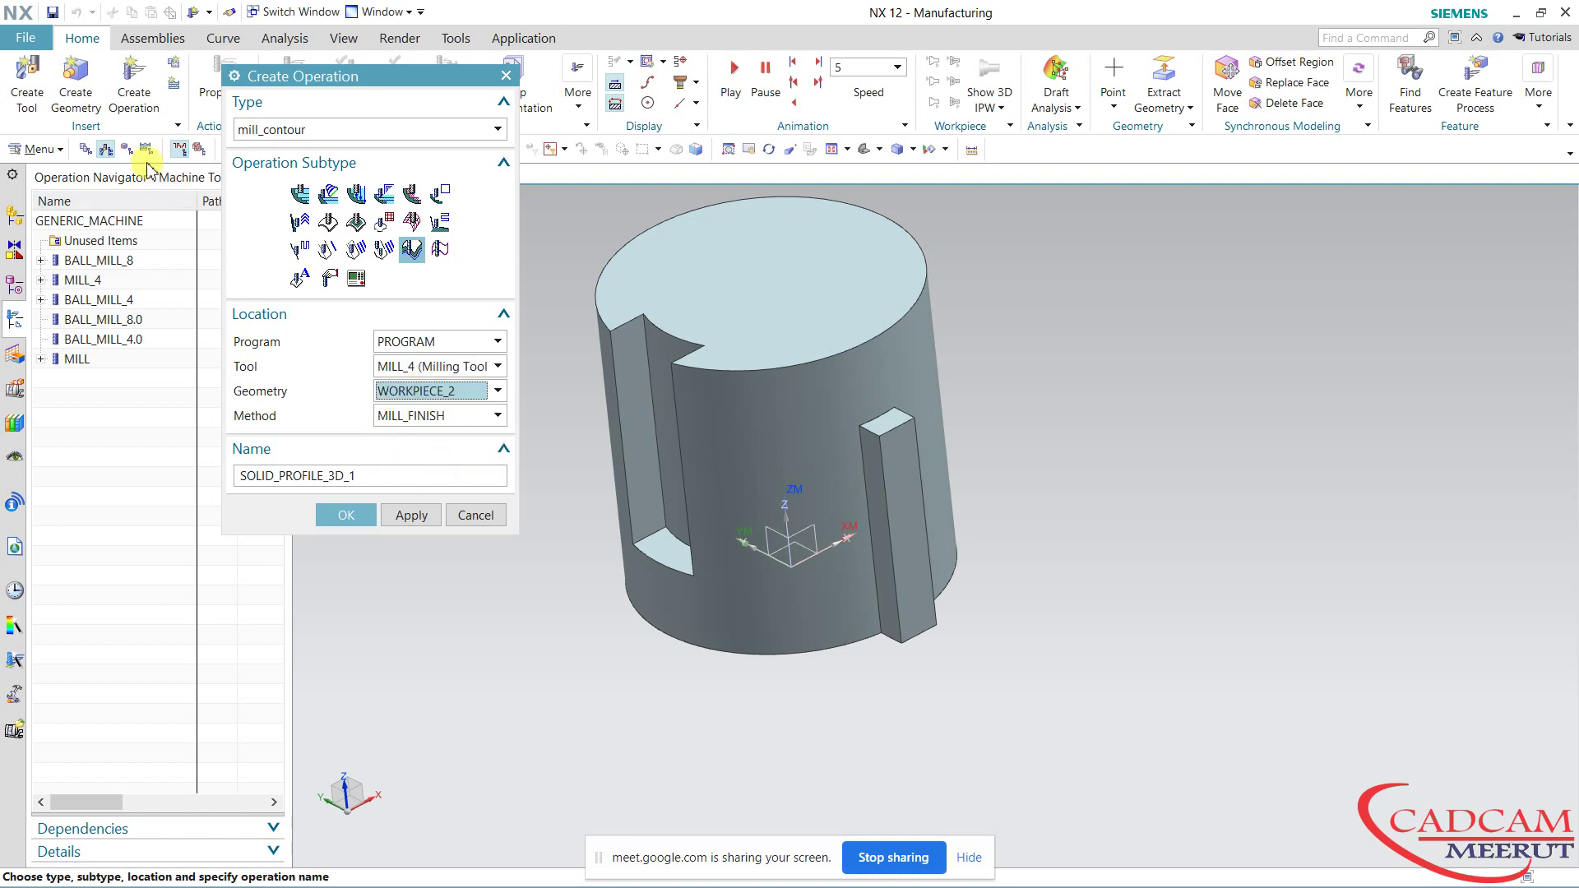
{"action": "left_click", "coordinate": [126, 149]}
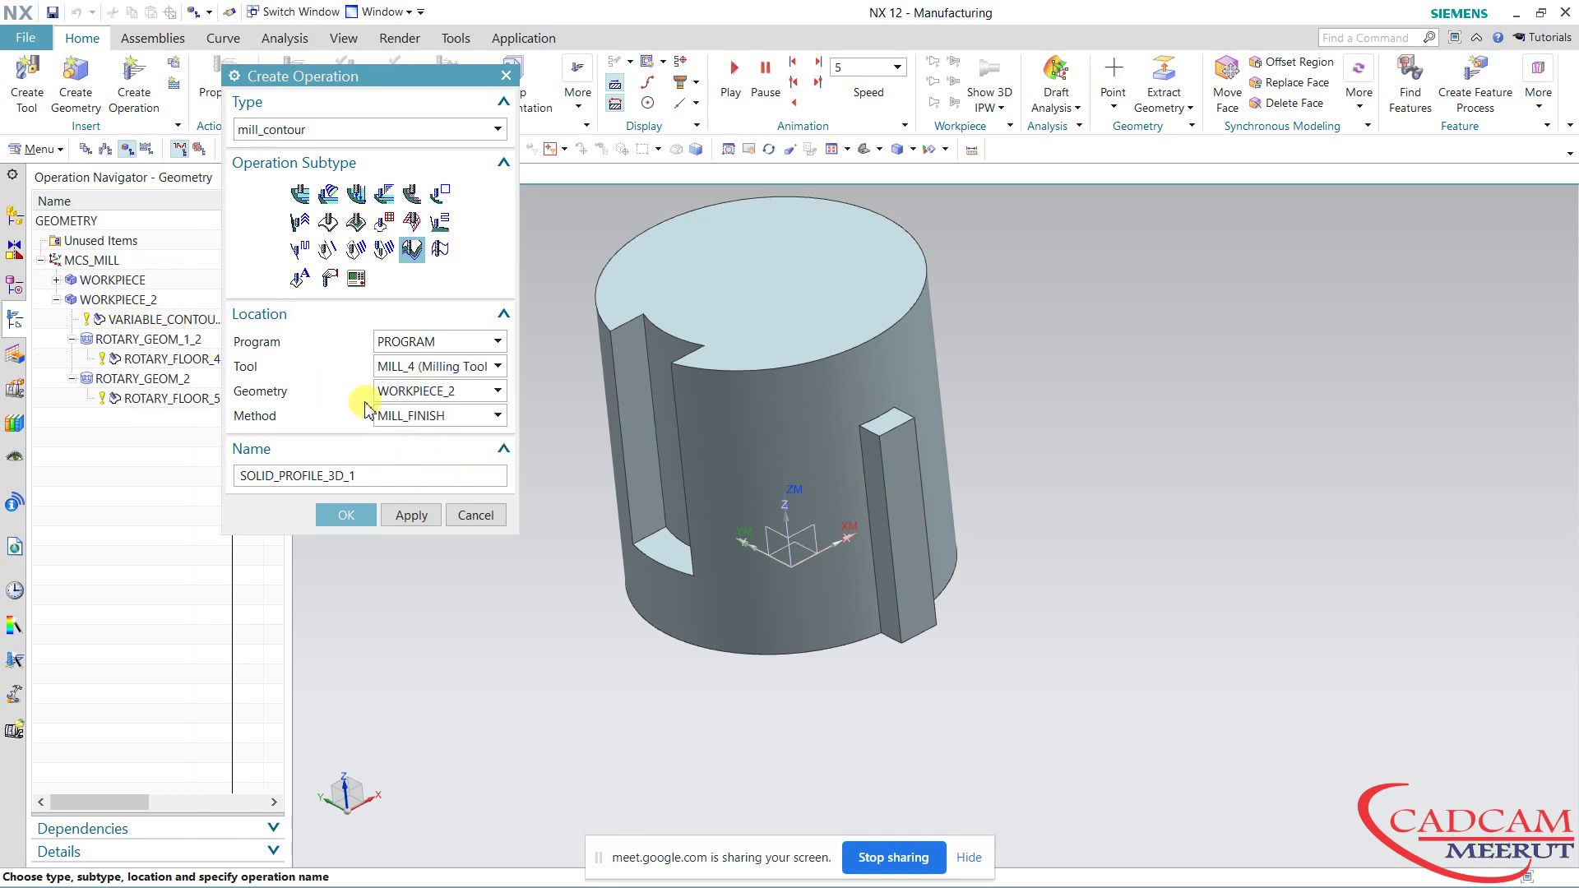
{"action": "left_click", "coordinate": [353, 516]}
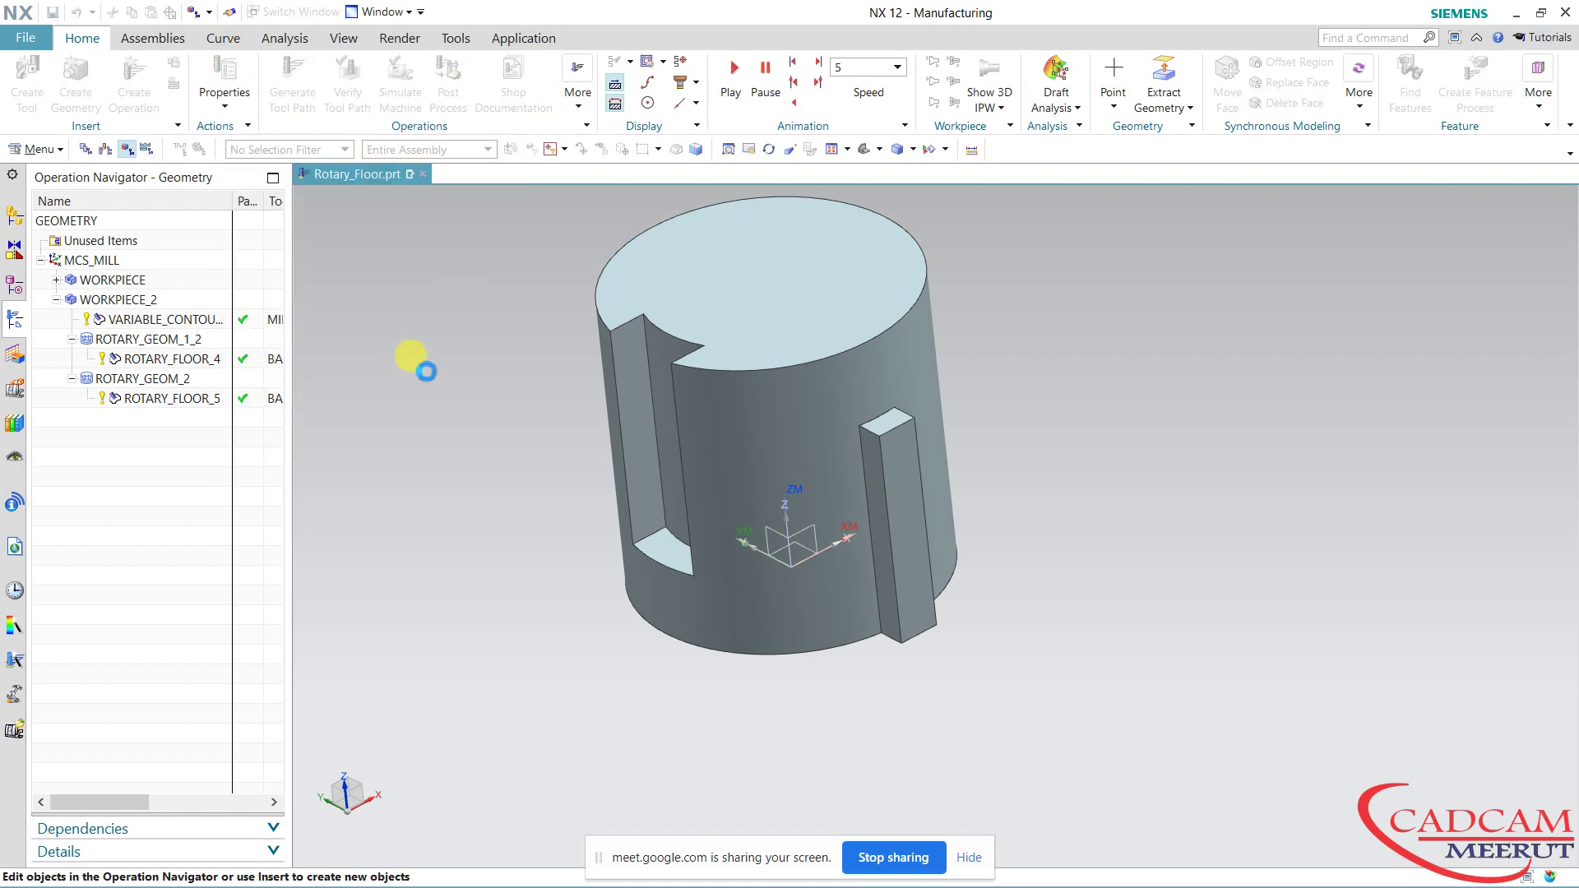
Select three faces of the raised rib as the wall geometry.
{"action": "left_click", "coordinate": [463, 212]}
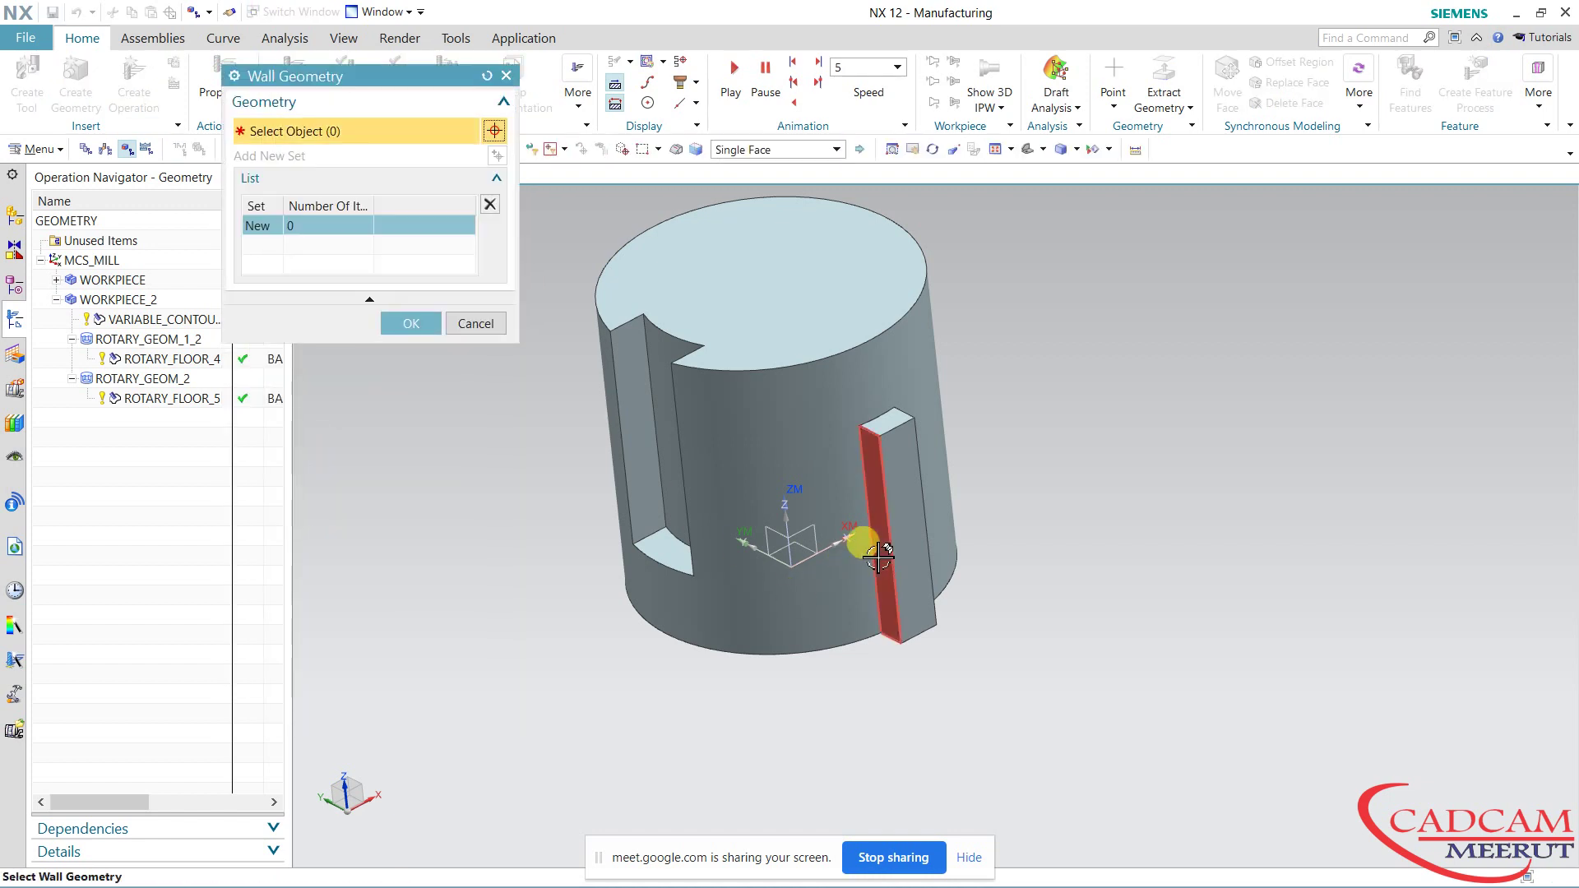
{"action": "left_click", "coordinate": [877, 531]}
{"action": "left_click", "coordinate": [887, 420]}
{"action": "mouse_move", "coordinate": [1090, 473]}
{"action": "middle_mouse_down"}
{"action": "mouse_move", "coordinate": [1034, 468]}
{"action": "mouse_move", "coordinate": [872, 564]}
{"action": "middle_mouse_up"}
{"action": "left_click", "coordinate": [835, 585]}
{"action": "mouse_move", "coordinate": [1023, 598]}
{"action": "middle_mouse_down"}
{"action": "mouse_move", "coordinate": [1098, 518]}
{"action": "mouse_move", "coordinate": [1009, 476]}
{"action": "middle_mouse_up"}
{"action": "left_click", "coordinate": [411, 324]}
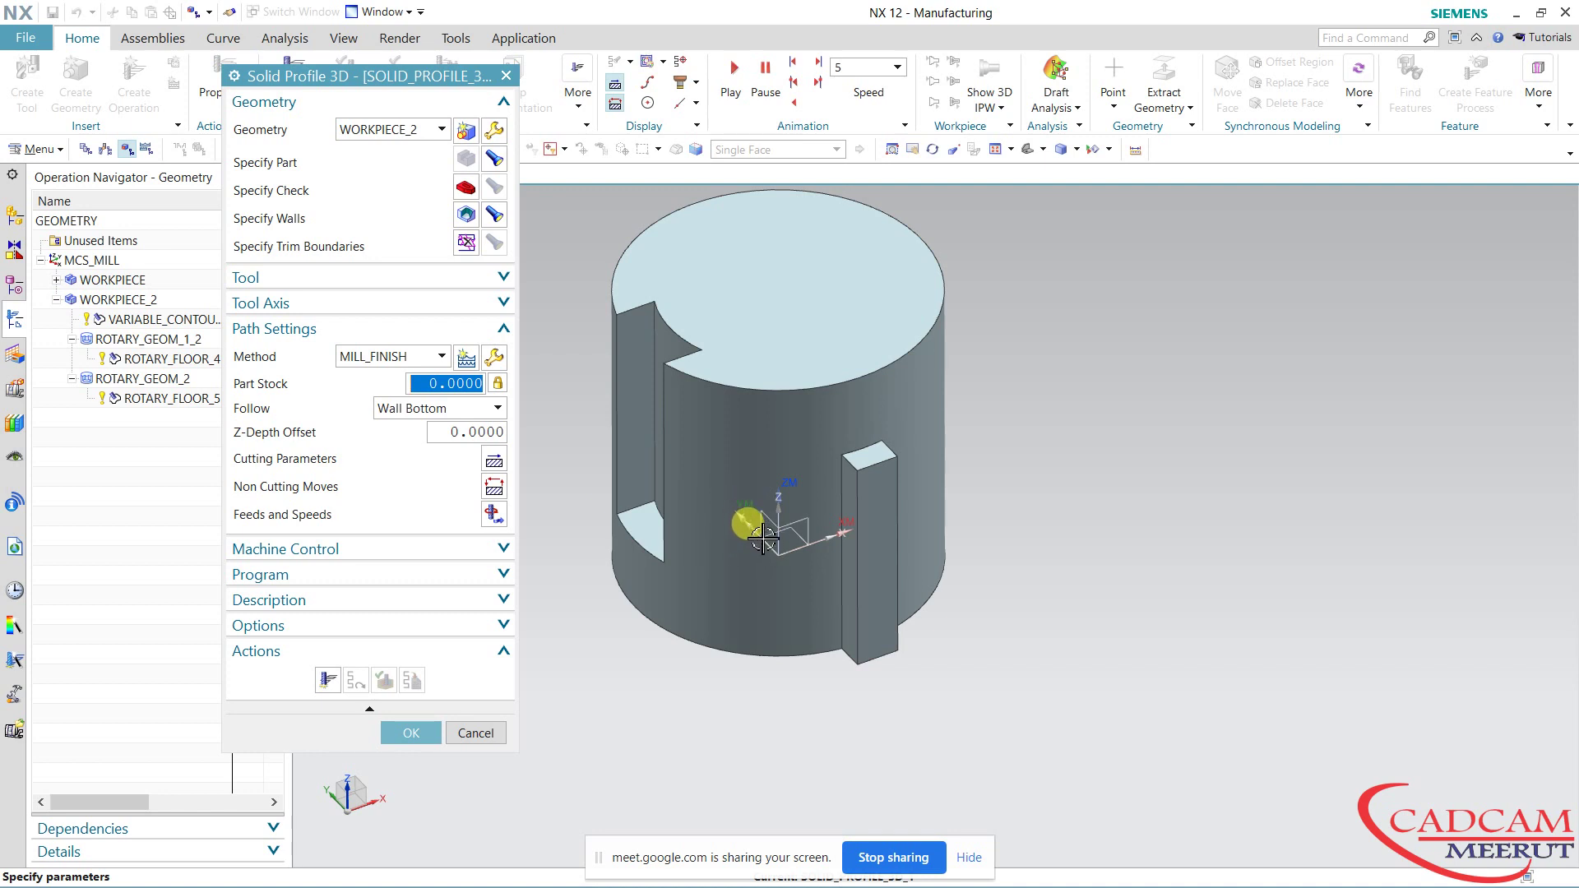
Set the tool axis to a specified YC vector and generate the toolpath.
{"action": "left_click", "coordinate": [414, 279]}
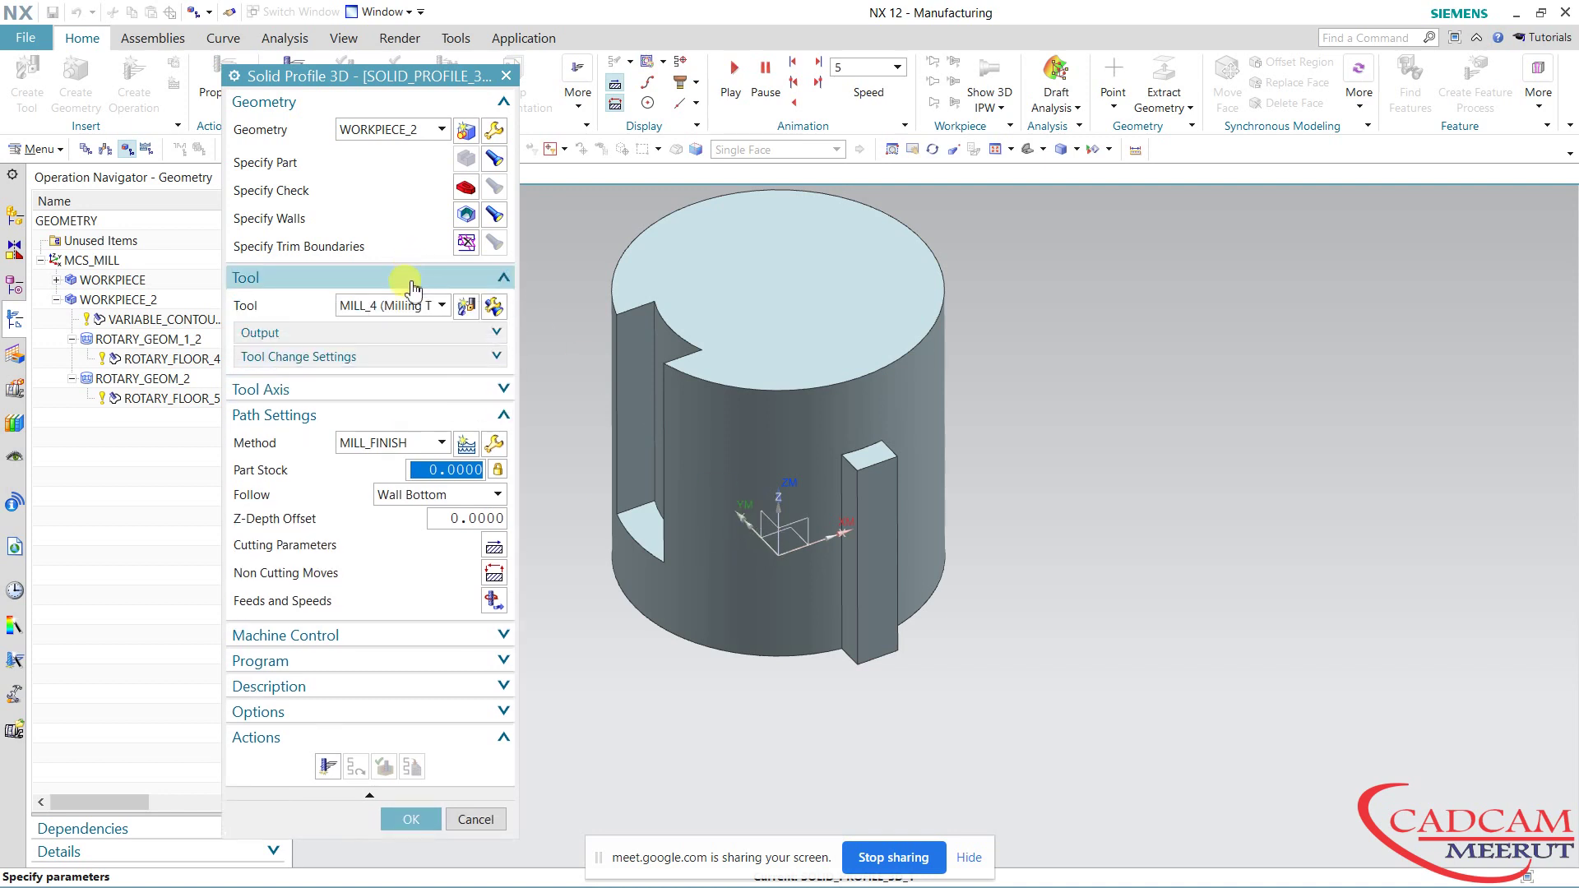
{"action": "left_click", "coordinate": [400, 390]}
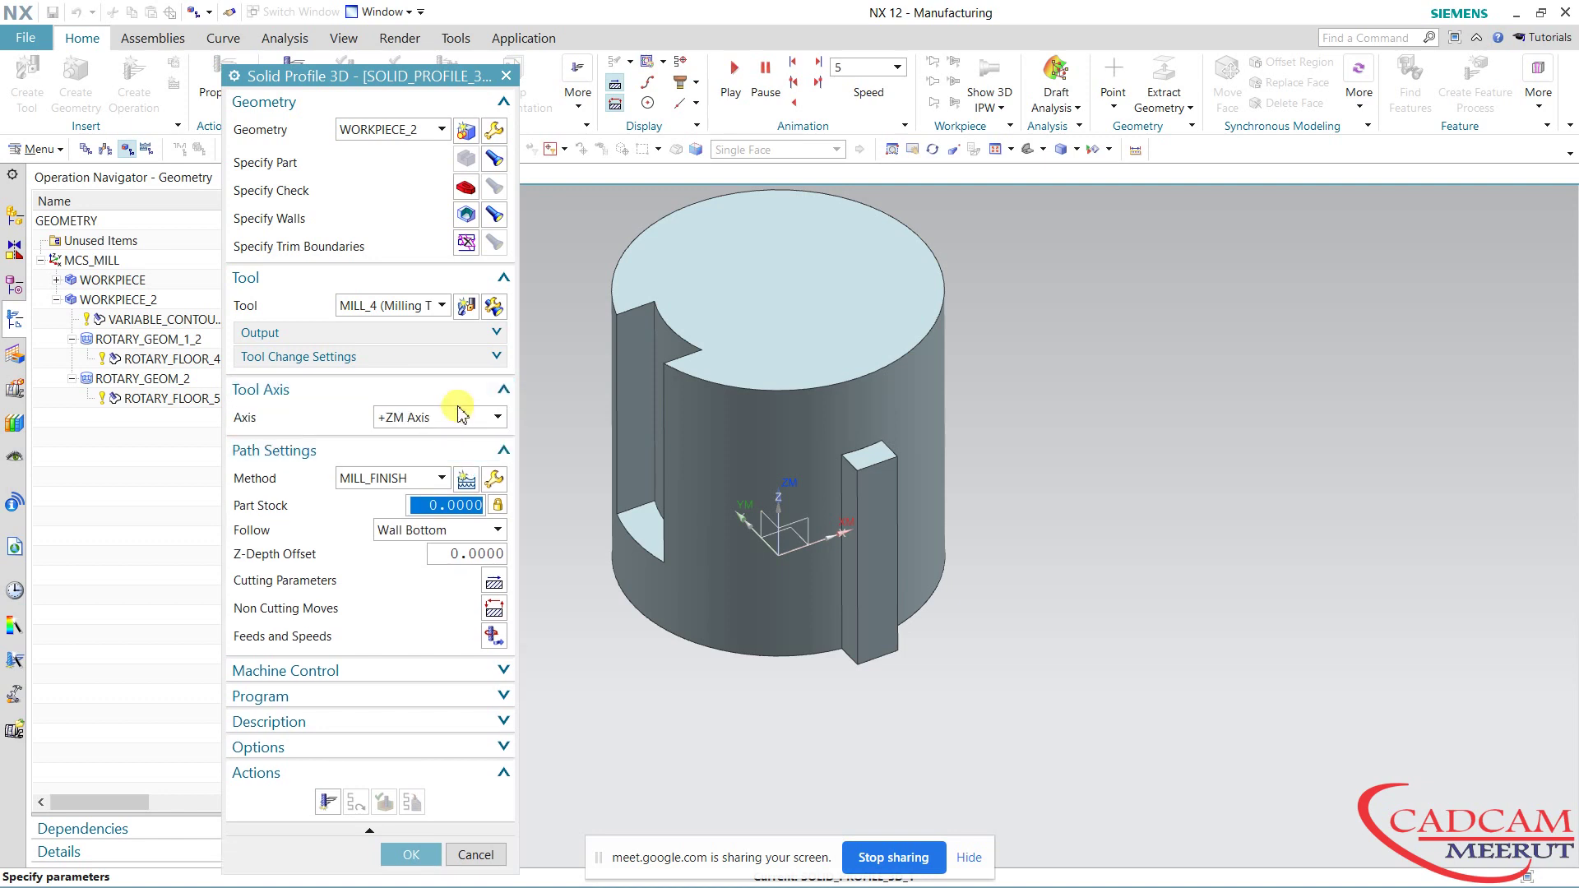
{"action": "left_click", "coordinate": [462, 415]}
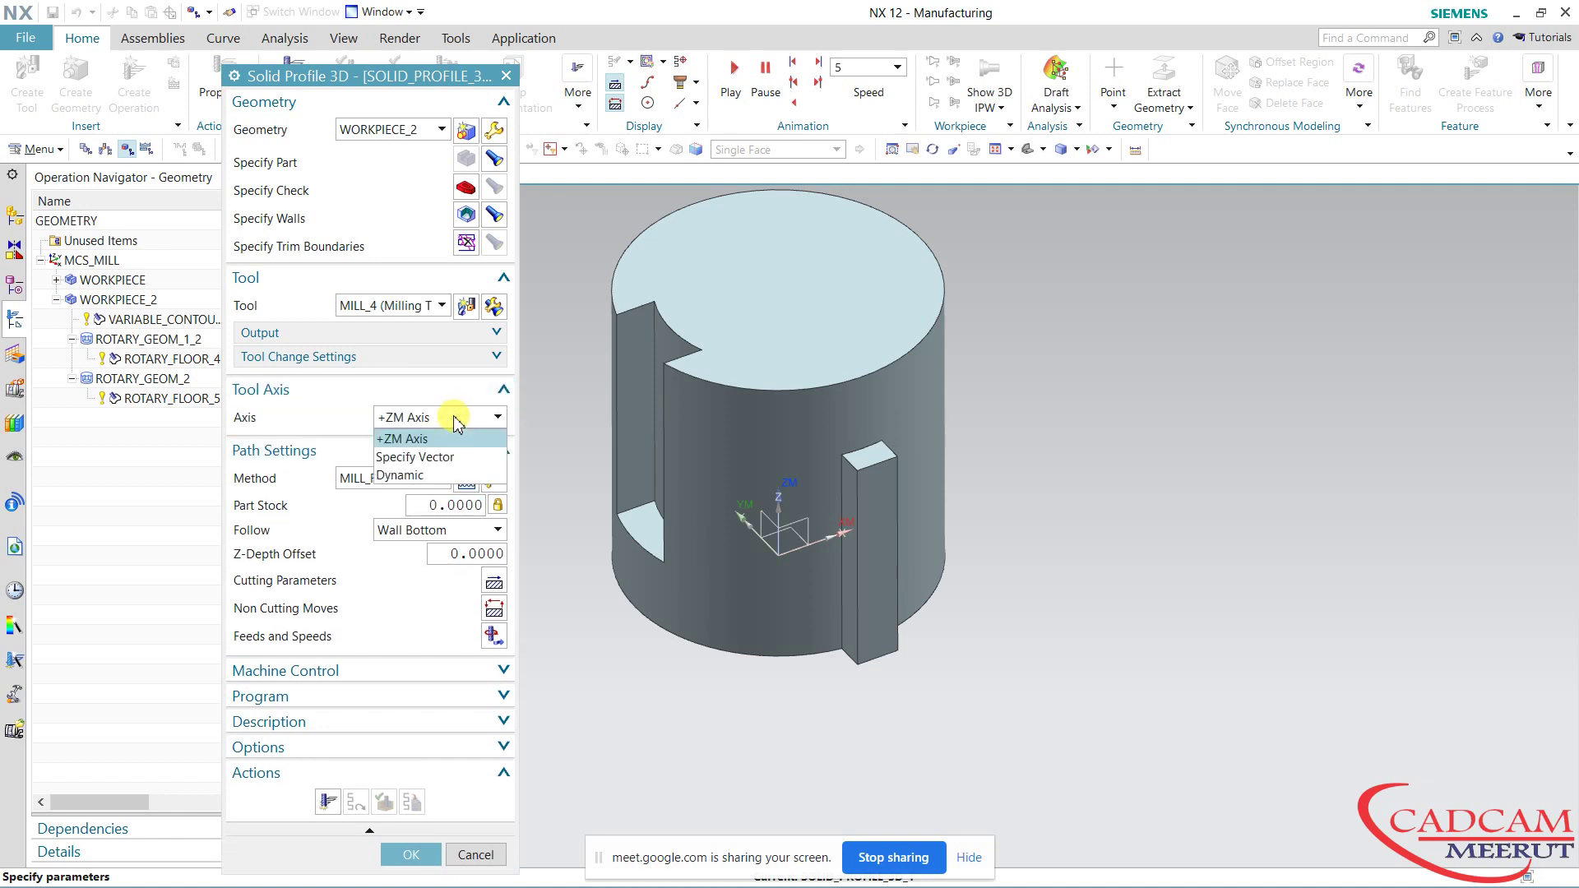
{"action": "left_click", "coordinate": [431, 458]}
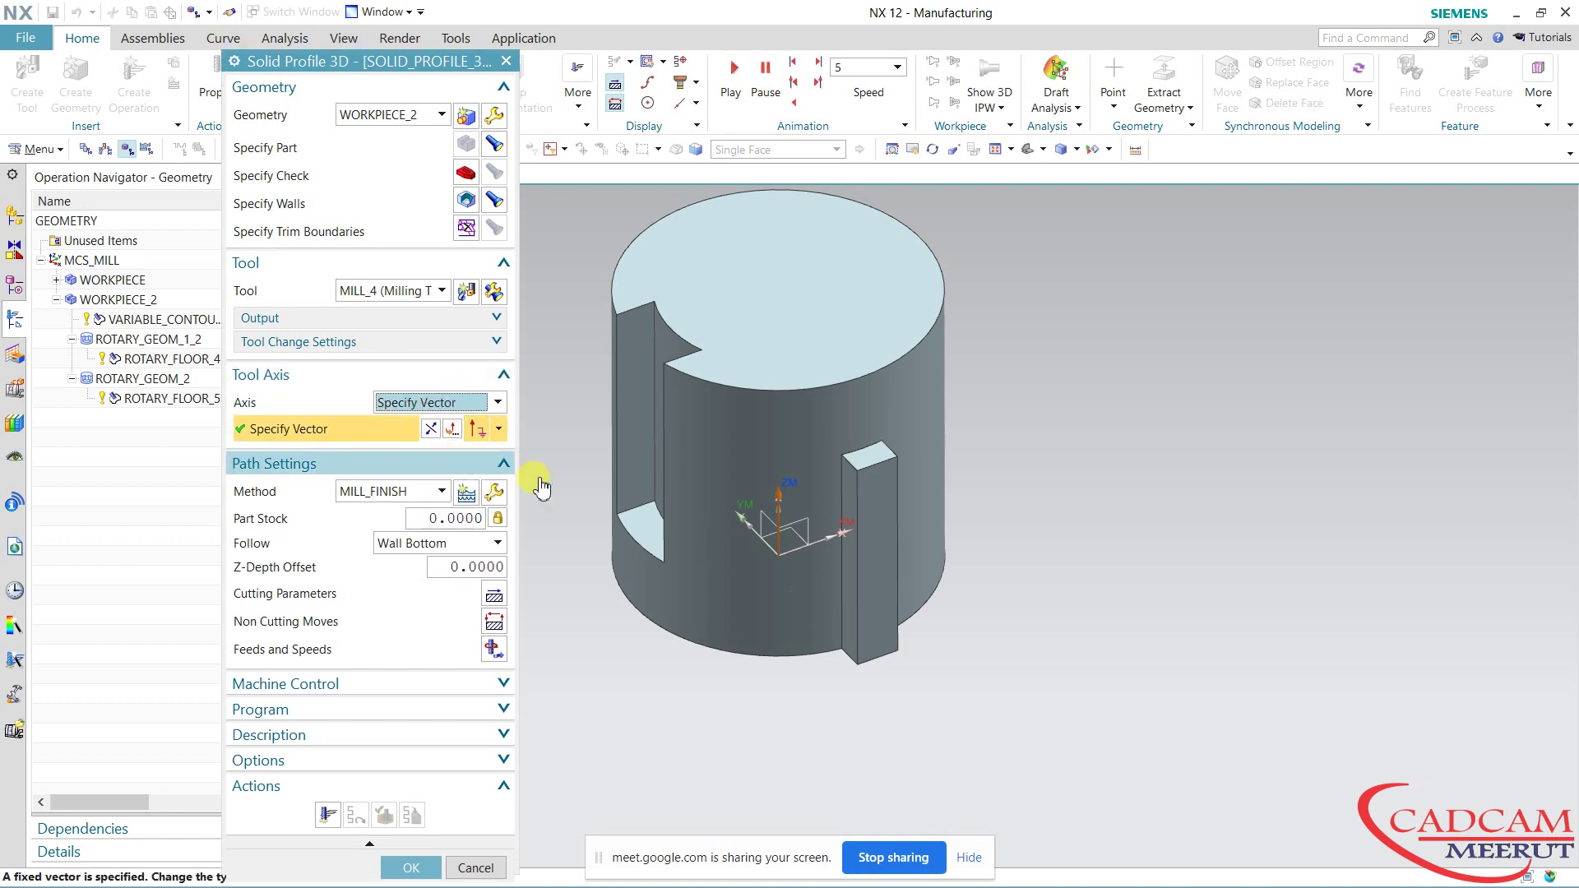
{"action": "left_click", "coordinate": [499, 430]}
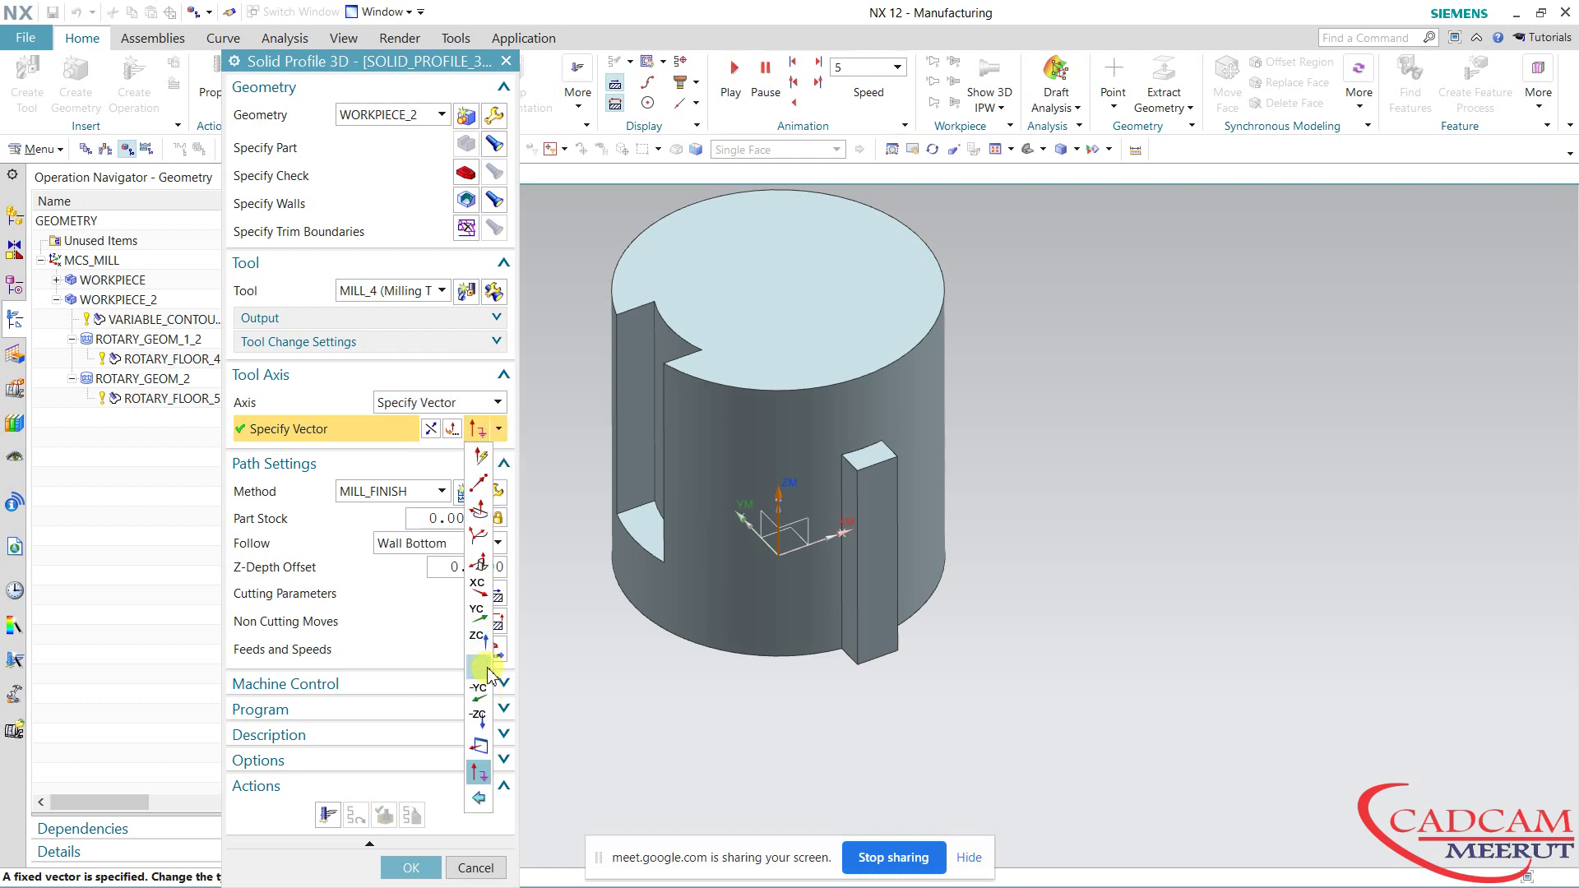
{"action": "left_click", "coordinate": [480, 611]}
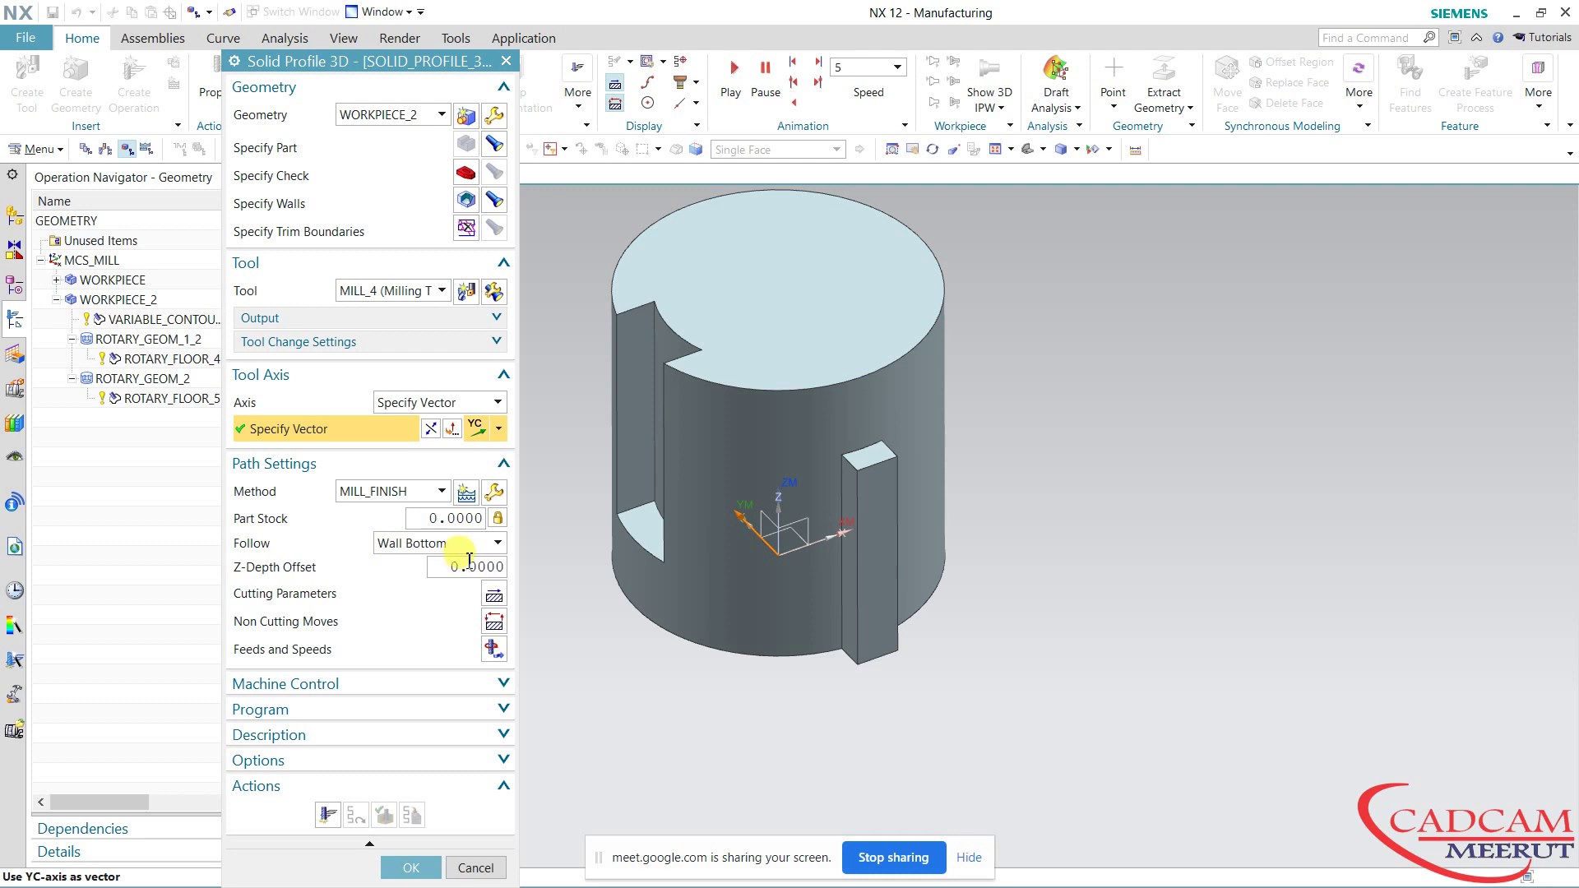
{"action": "left_click", "coordinate": [328, 815]}
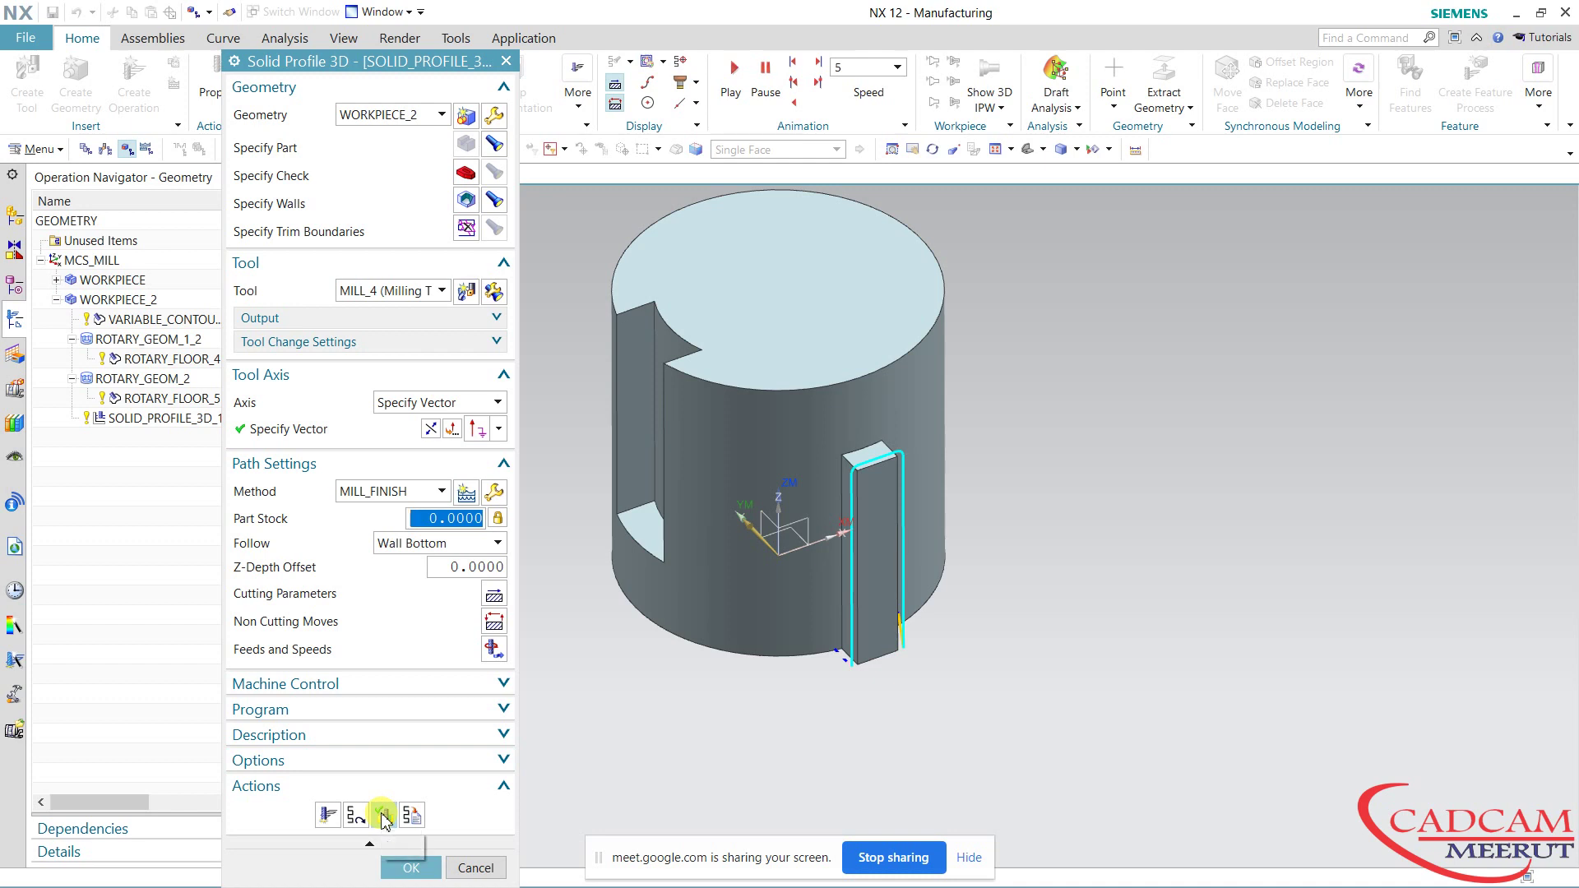
Check the first toolpath, then reverse the tool axis vector and regenerate.
{"action": "left_click", "coordinate": [384, 816]}
{"action": "middle_click_drag", "start_coordinate": [599, 409], "coordinate": [617, 416]}
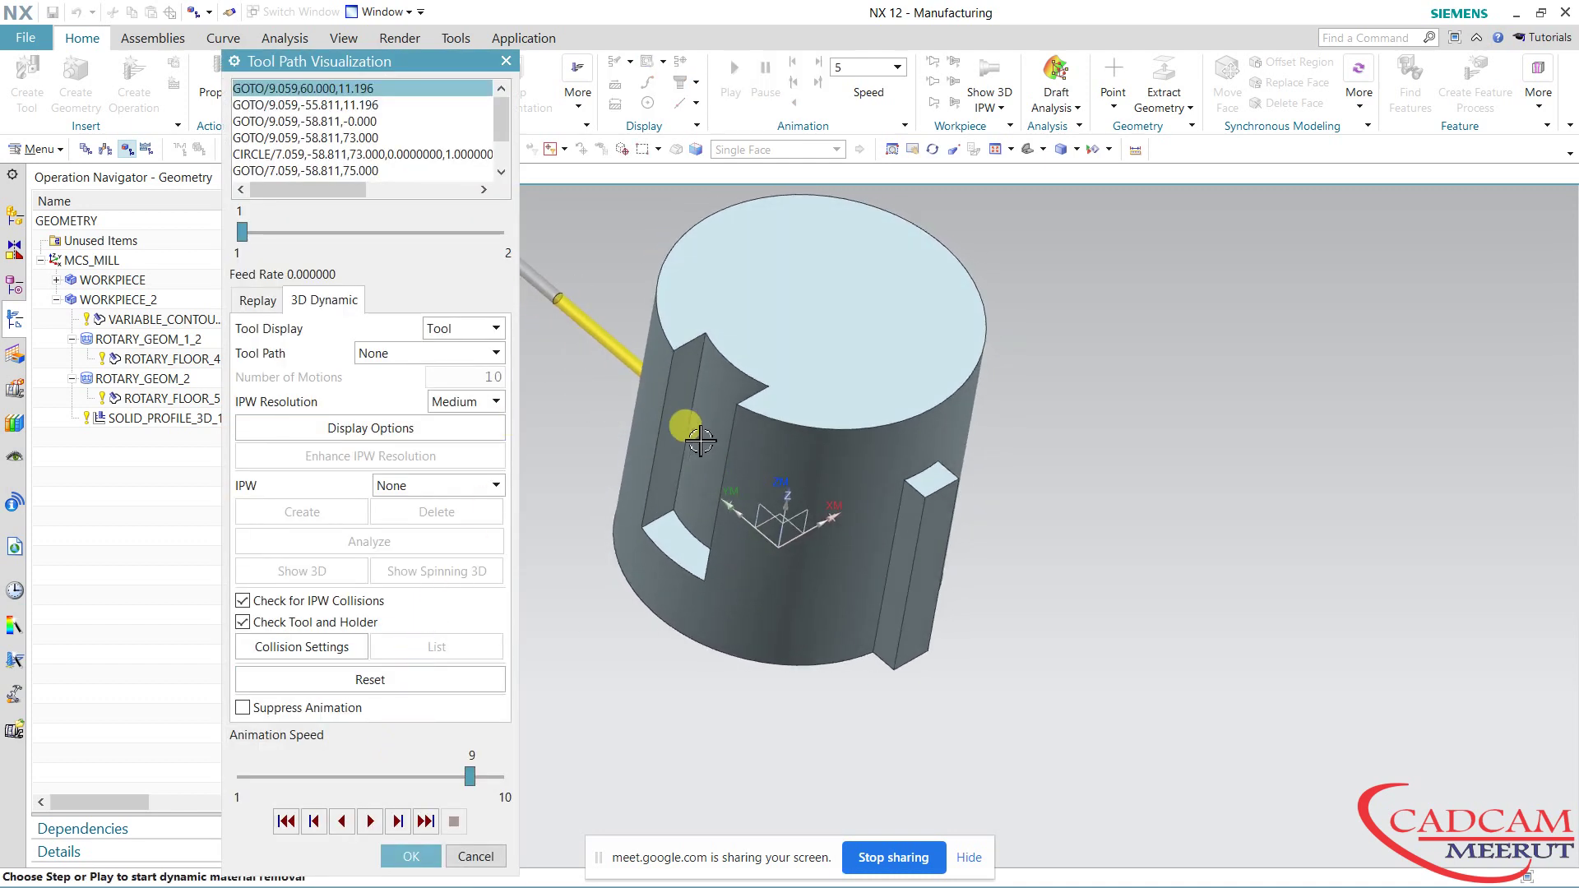
{"action": "left_click", "coordinate": [412, 856]}
{"action": "left_click", "coordinate": [478, 428]}
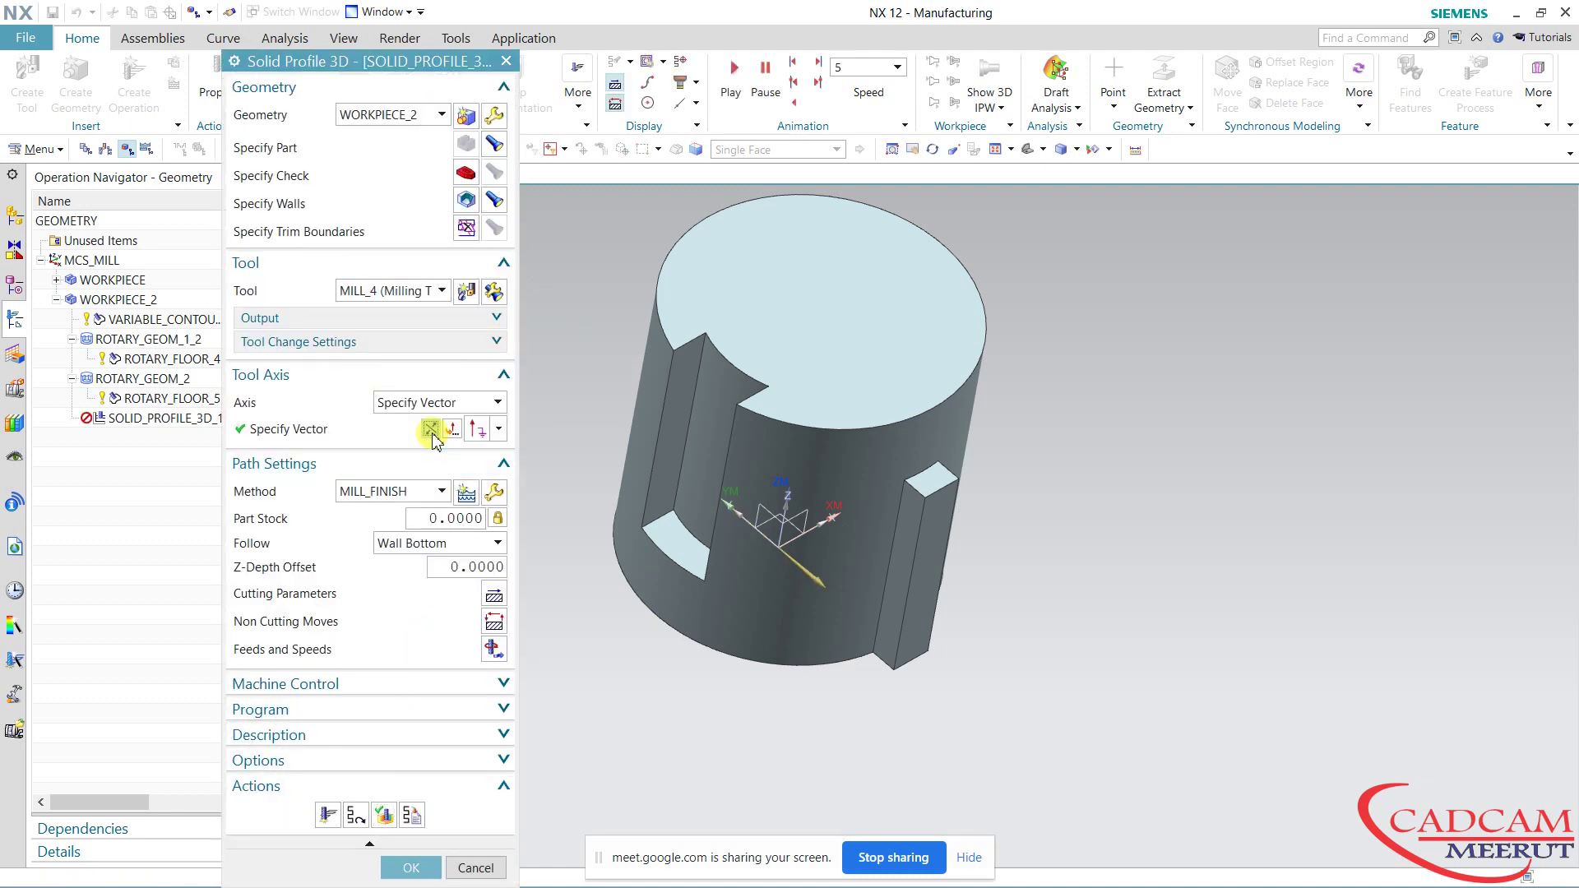
{"action": "left_click", "coordinate": [326, 816]}
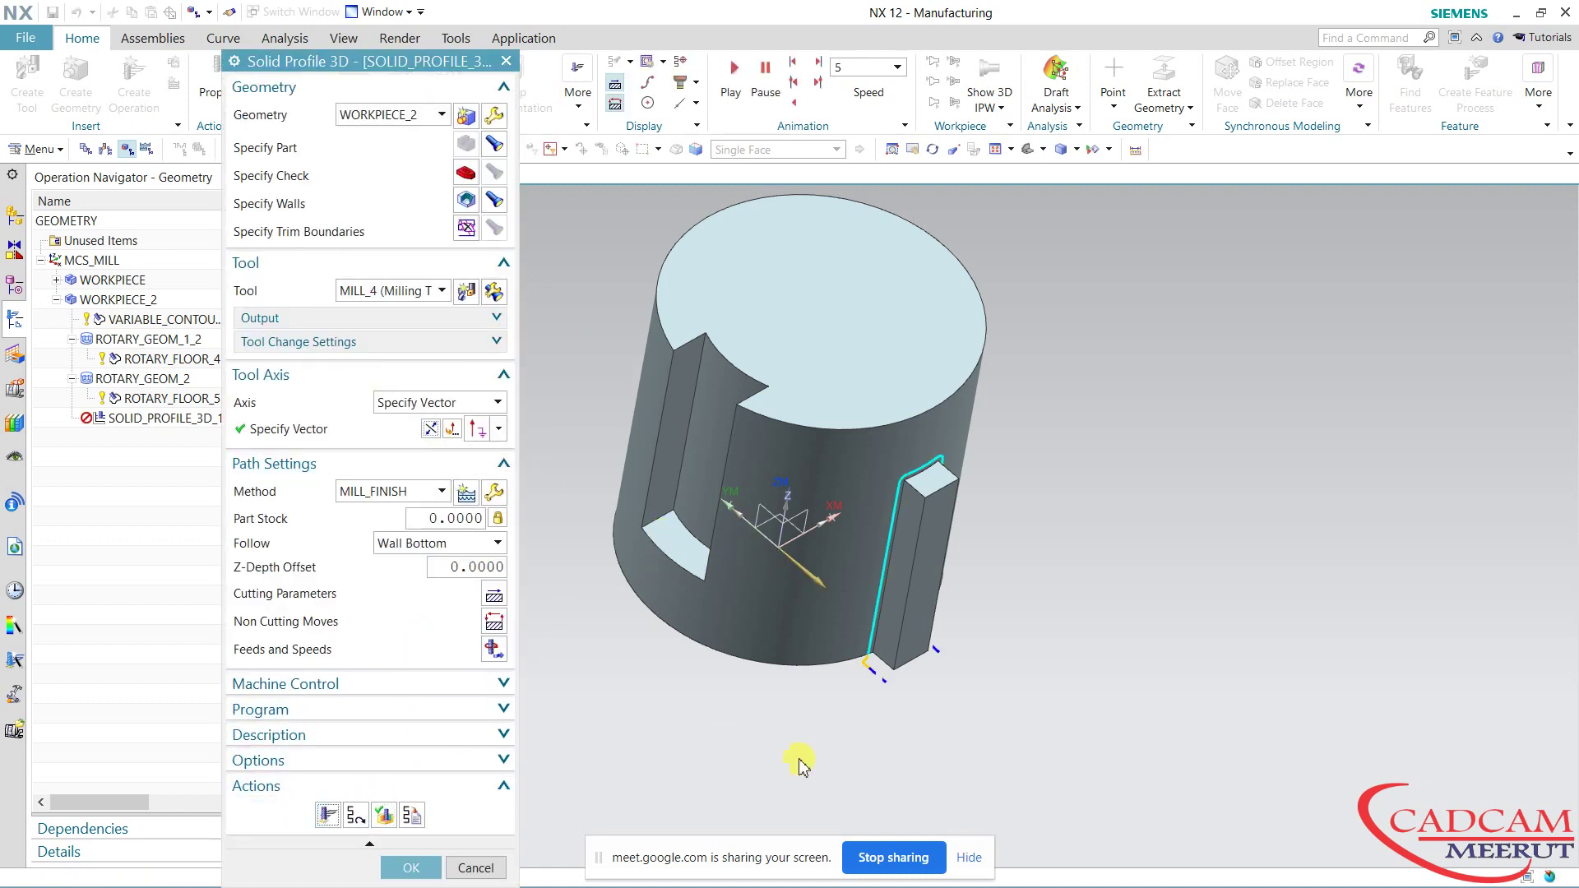
Replay the regenerated boss-wall toolpath at speed 6 and close verification.
{"action": "mouse_move", "coordinate": [1053, 625]}
{"action": "middle_mouse_down"}
{"action": "mouse_move", "coordinate": [976, 513]}
{"action": "mouse_move", "coordinate": [889, 458]}
{"action": "mouse_move", "coordinate": [946, 560]}
{"action": "mouse_move", "coordinate": [1015, 613]}
{"action": "mouse_move", "coordinate": [1050, 613]}
{"action": "middle_mouse_up"}
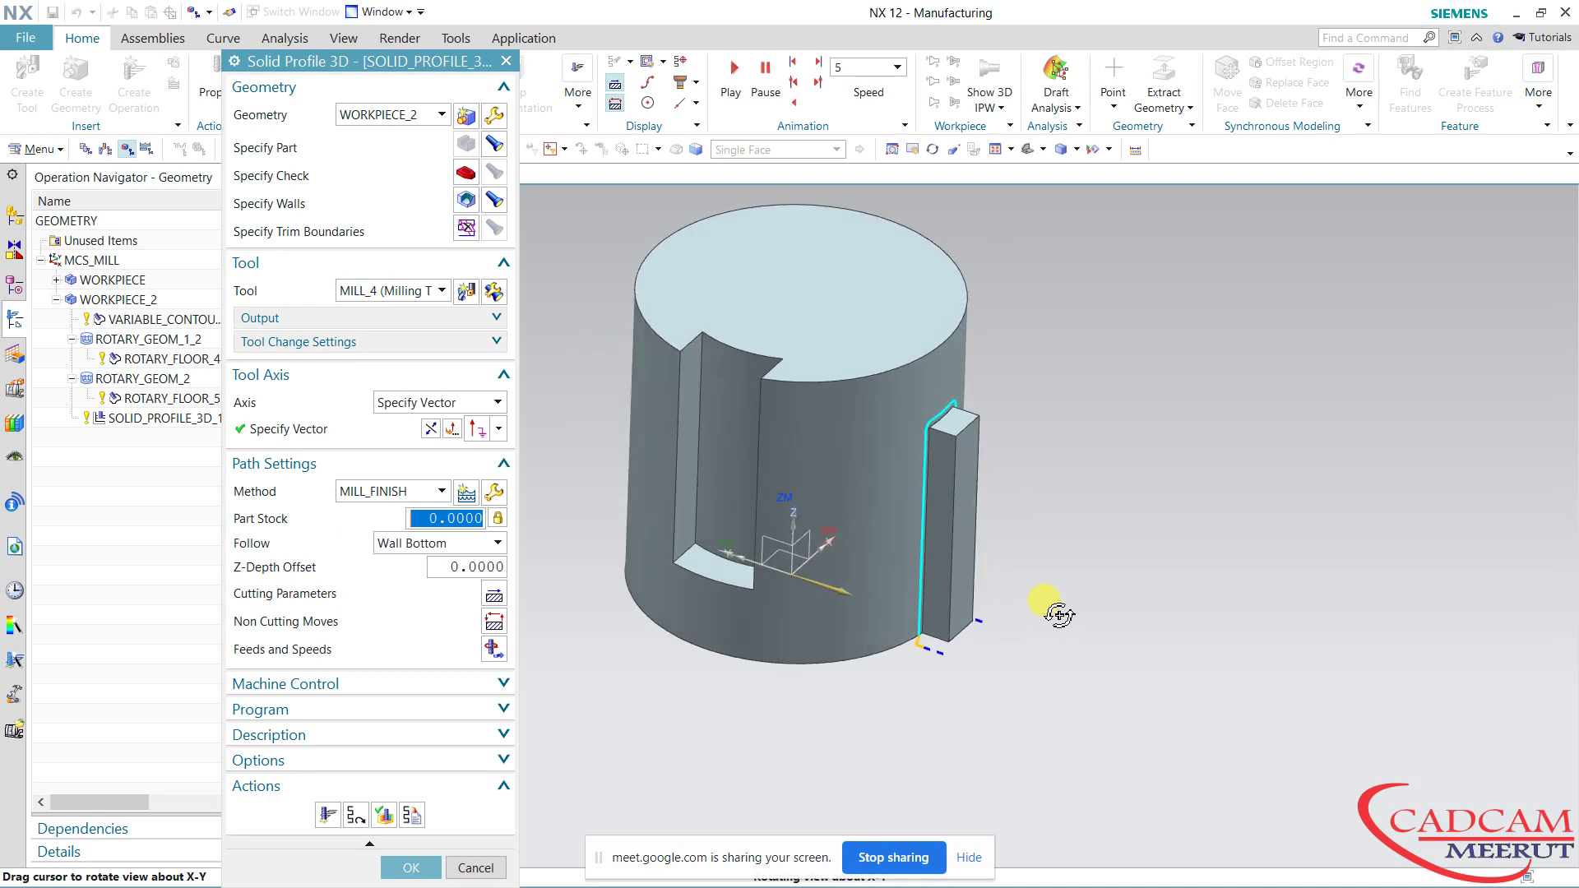
{"action": "middle_click", "coordinate": [394, 808]}
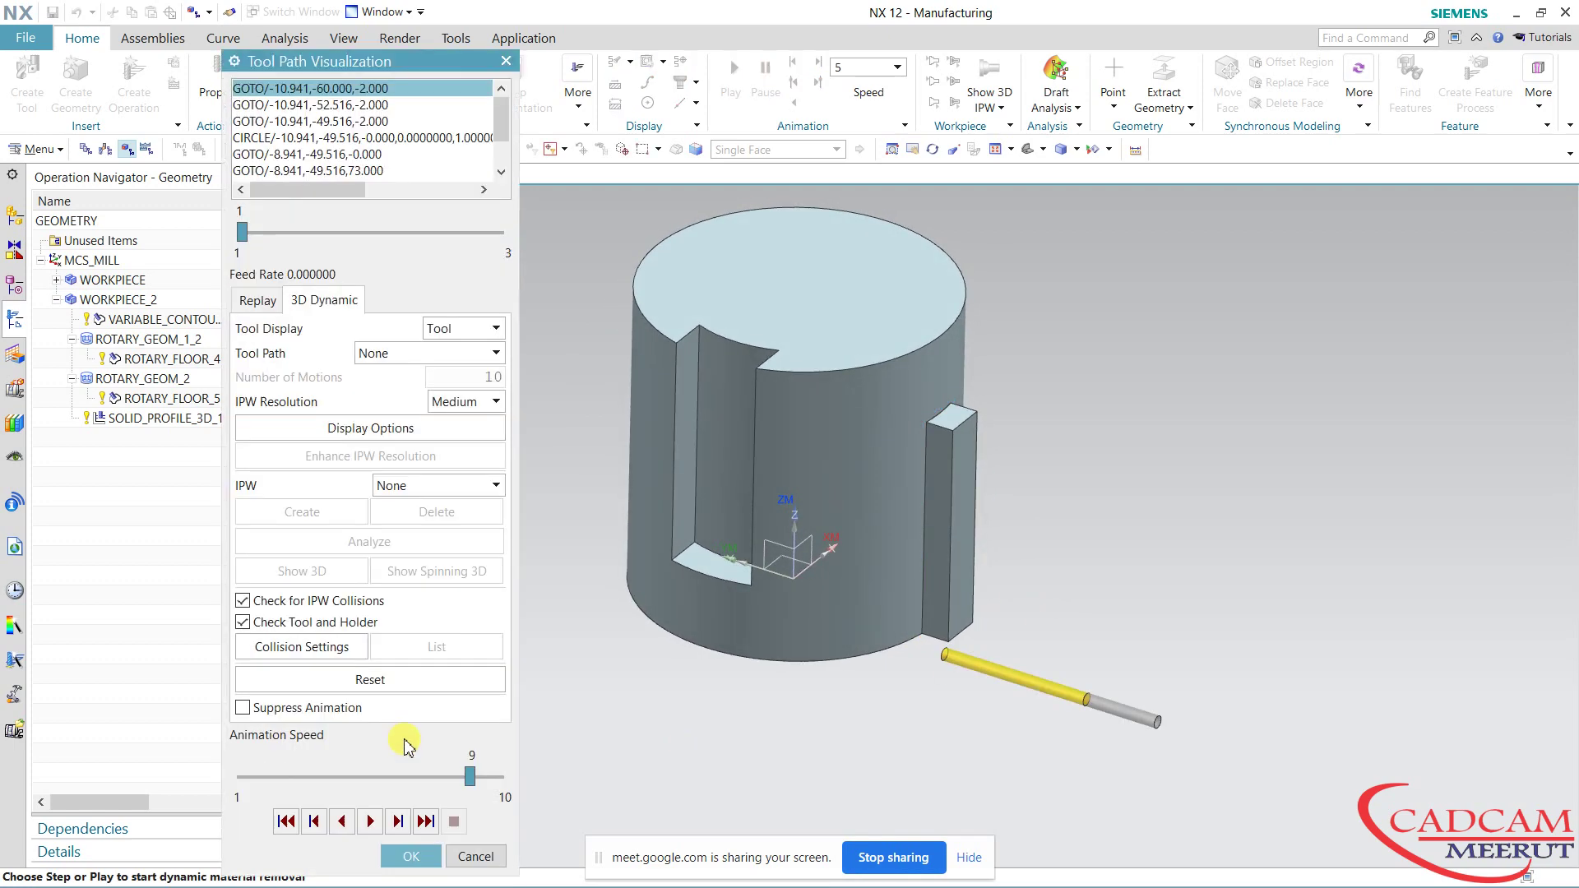
{"action": "left_click", "coordinate": [260, 302]}
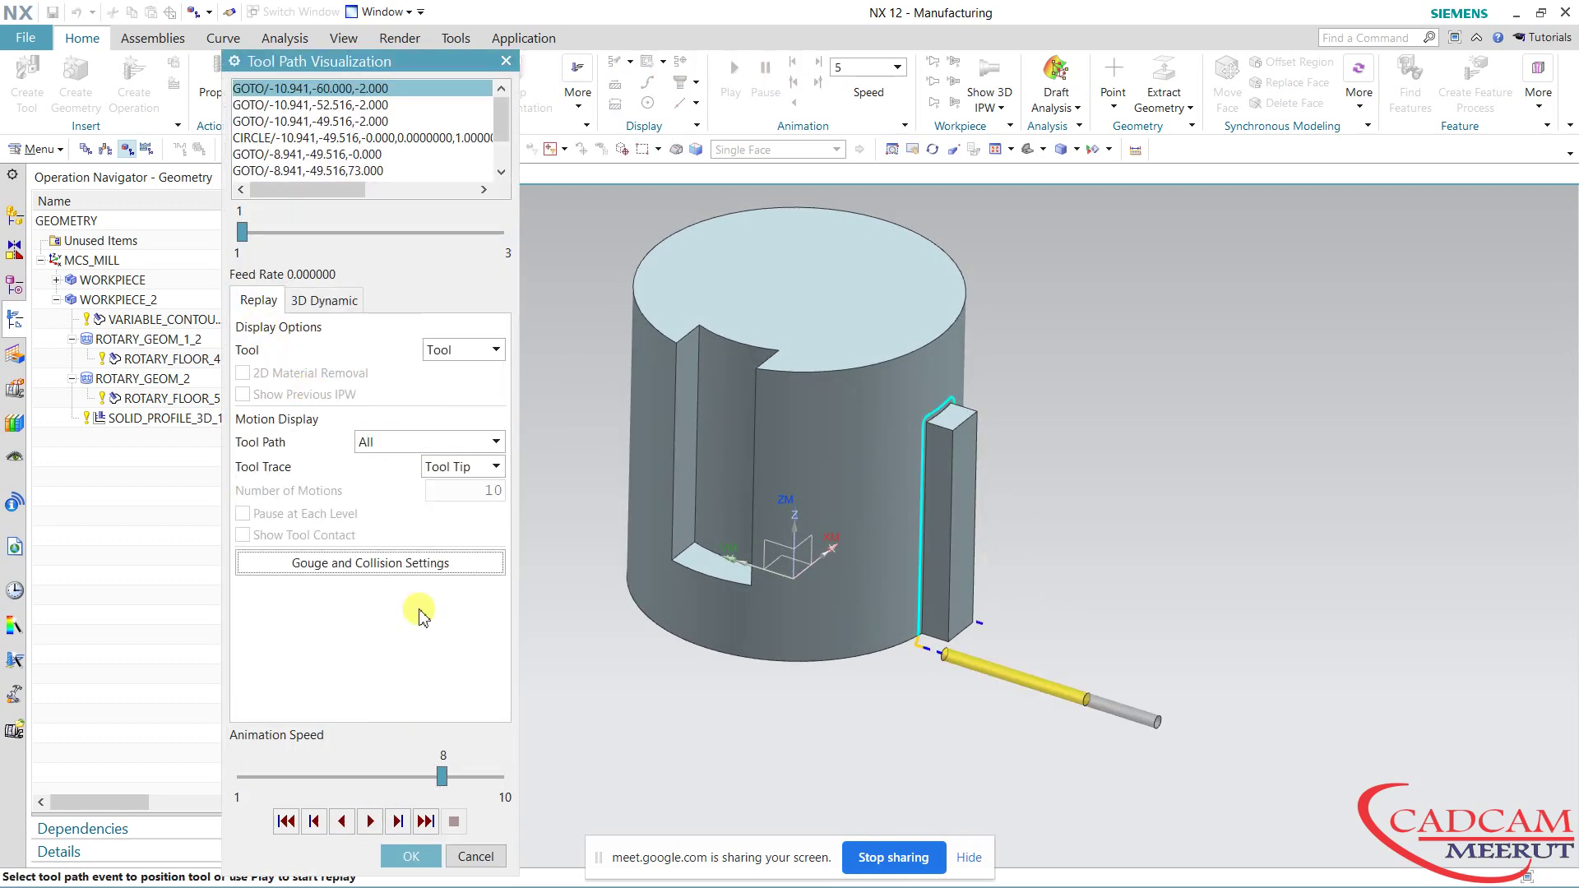
{"action": "left_click", "coordinate": [382, 778]}
{"action": "left_click", "coordinate": [370, 821]}
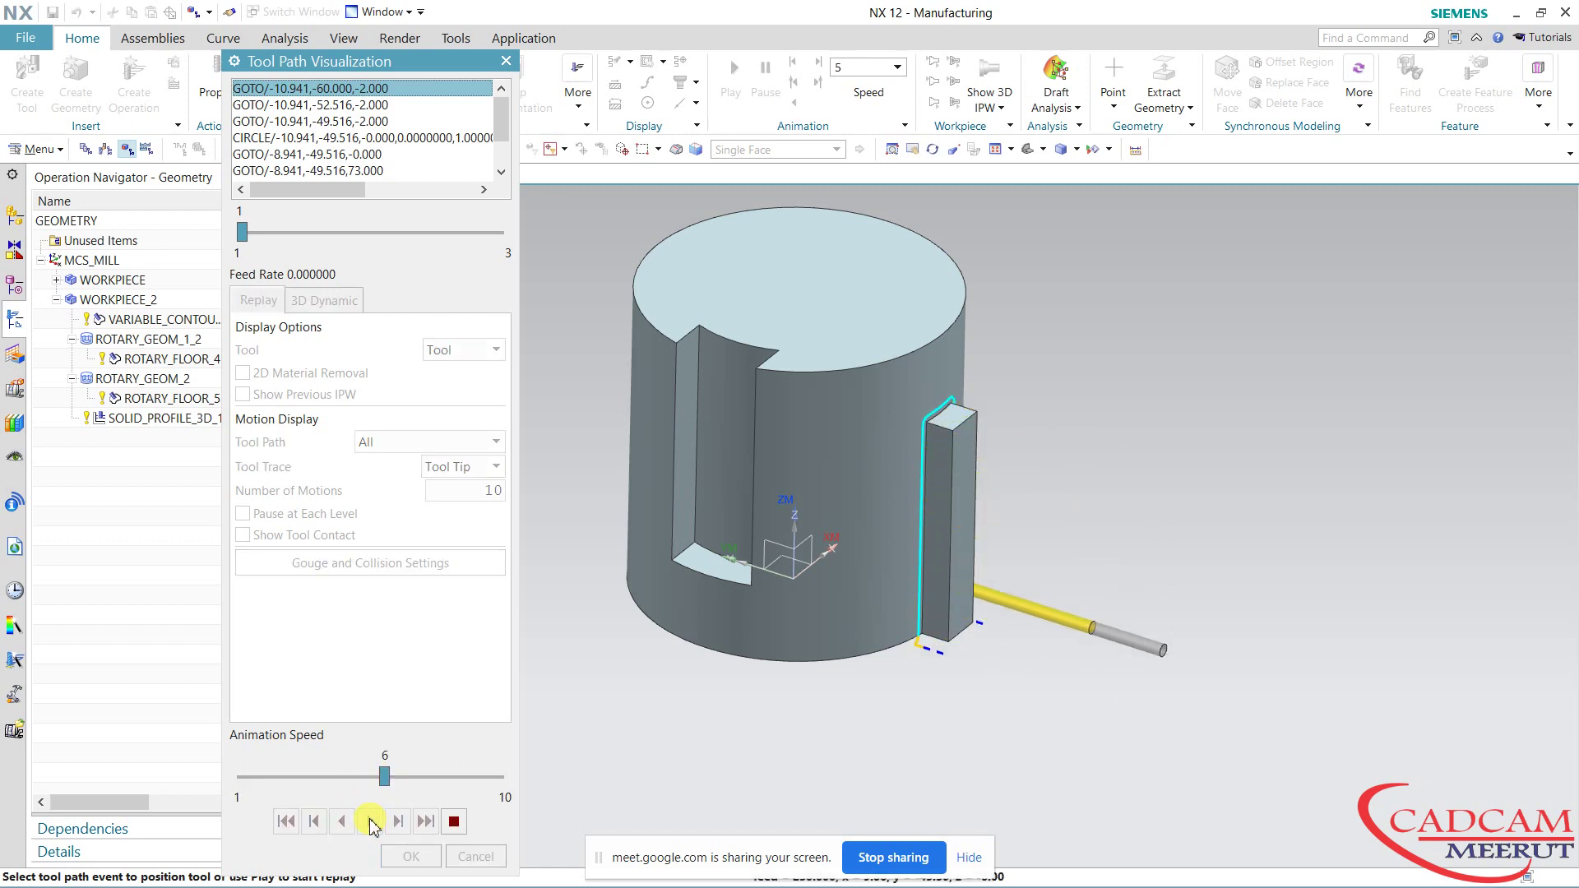
{"action": "left_click", "coordinate": [409, 856]}
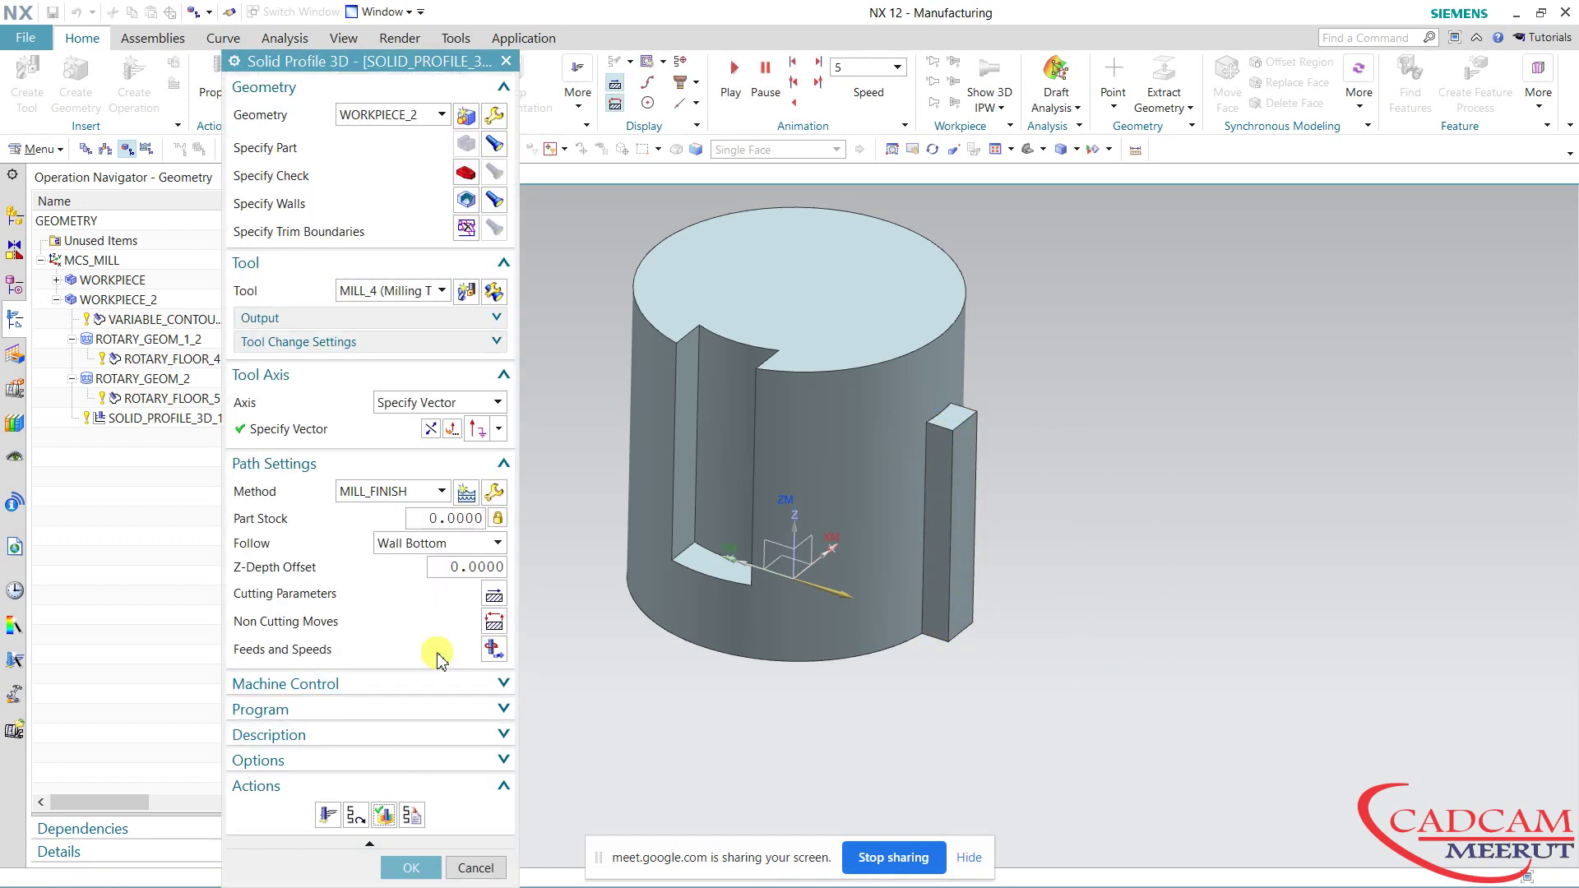
Leave Multiple Side Passes off in the cutting parameters and accept SOLID_PROFILE_3D_1.
{"action": "left_click", "coordinate": [493, 596]}
{"action": "left_click", "coordinate": [387, 122]}
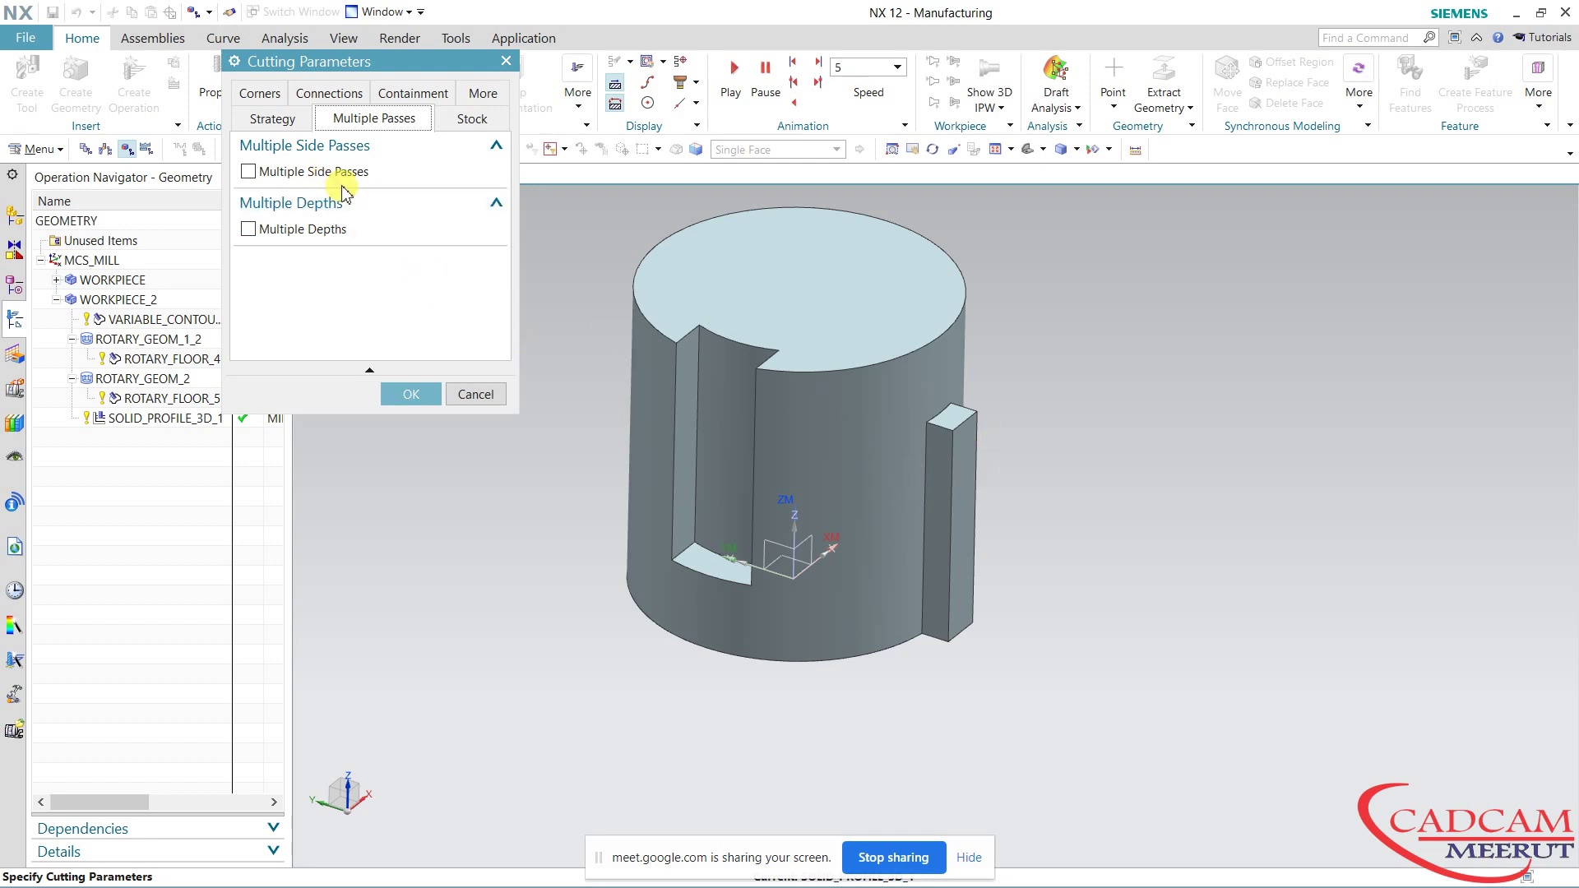
{"action": "left_click", "coordinate": [342, 171]}
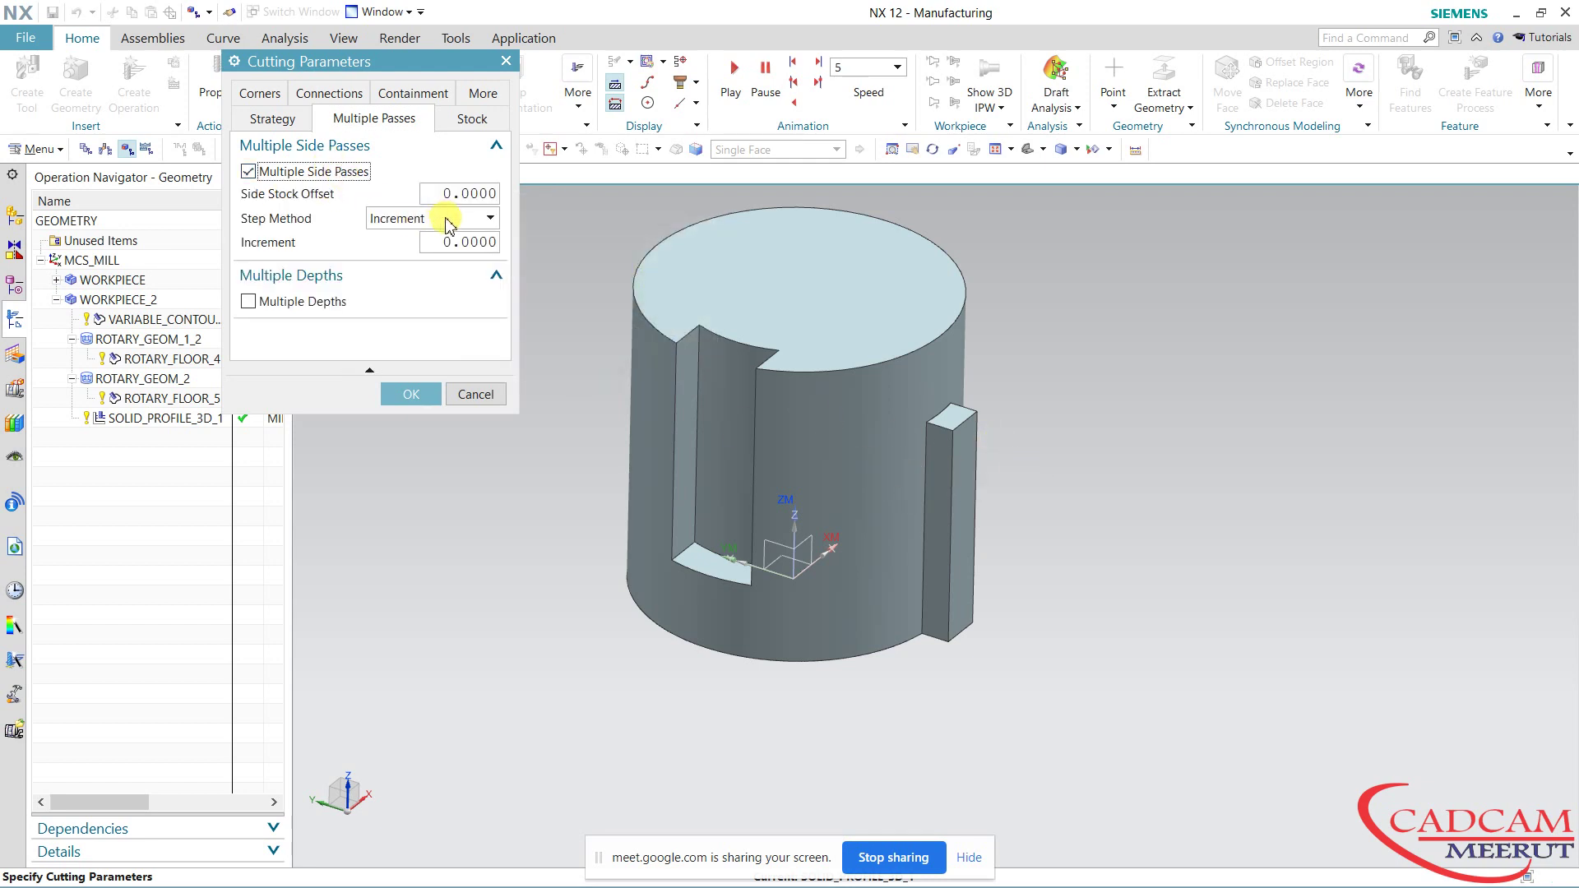
{"action": "left_click", "coordinate": [303, 172]}
{"action": "left_click", "coordinate": [411, 395]}
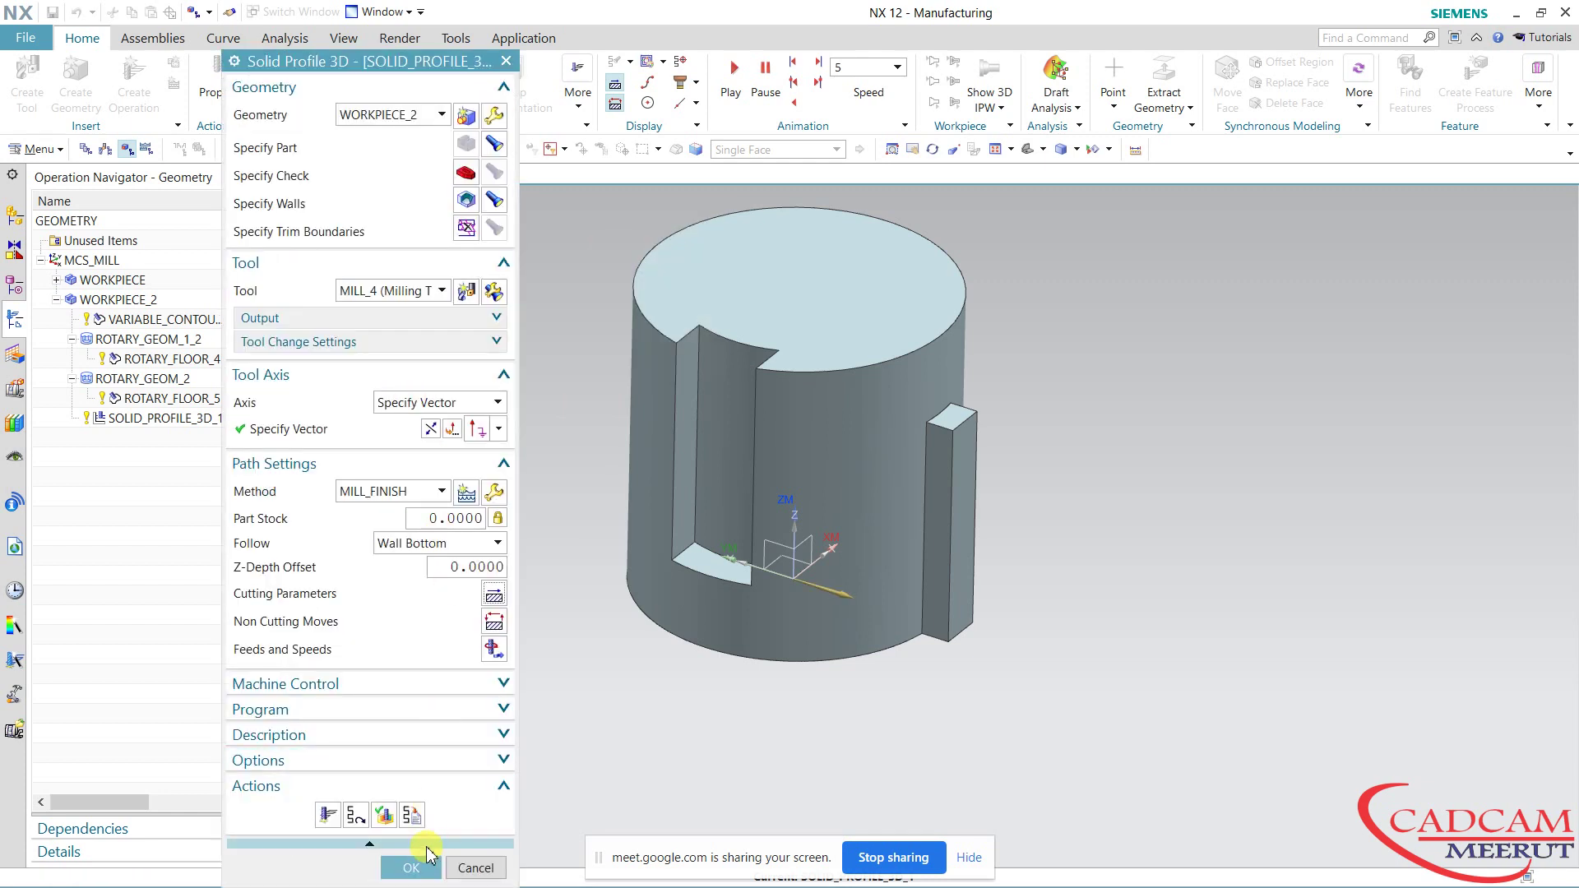
{"action": "left_click", "coordinate": [411, 868]}
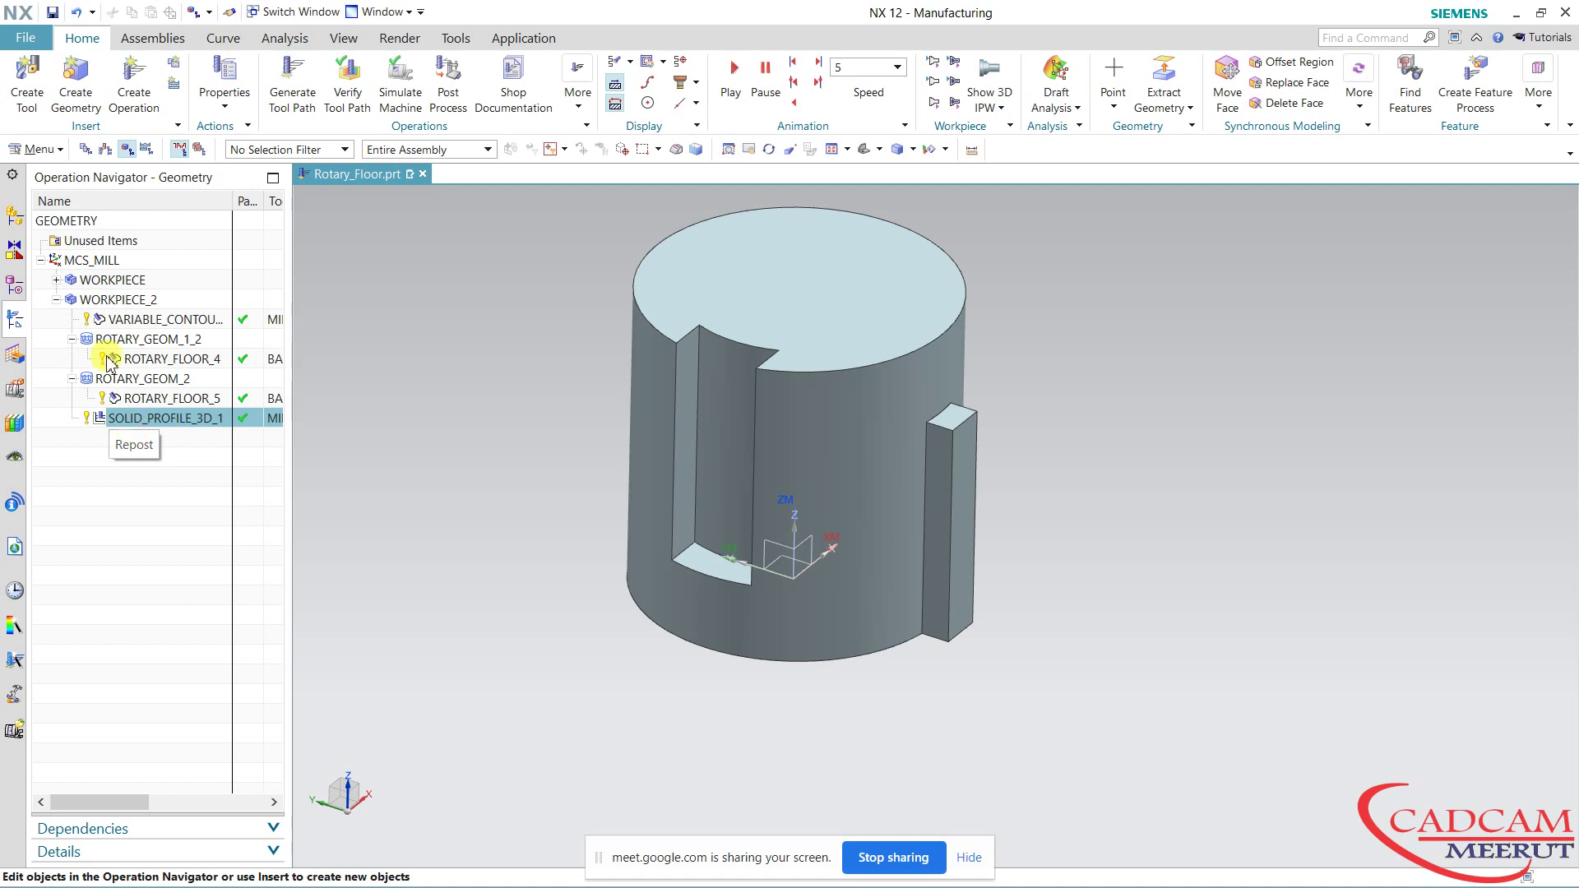
Create a mill_multi-axis Contour Profile operation, CONTOUR_PROFILE_1, on WORKPIECE_2 with MILL_4 and MILL_FINISH.
{"action": "left_click", "coordinate": [107, 153]}
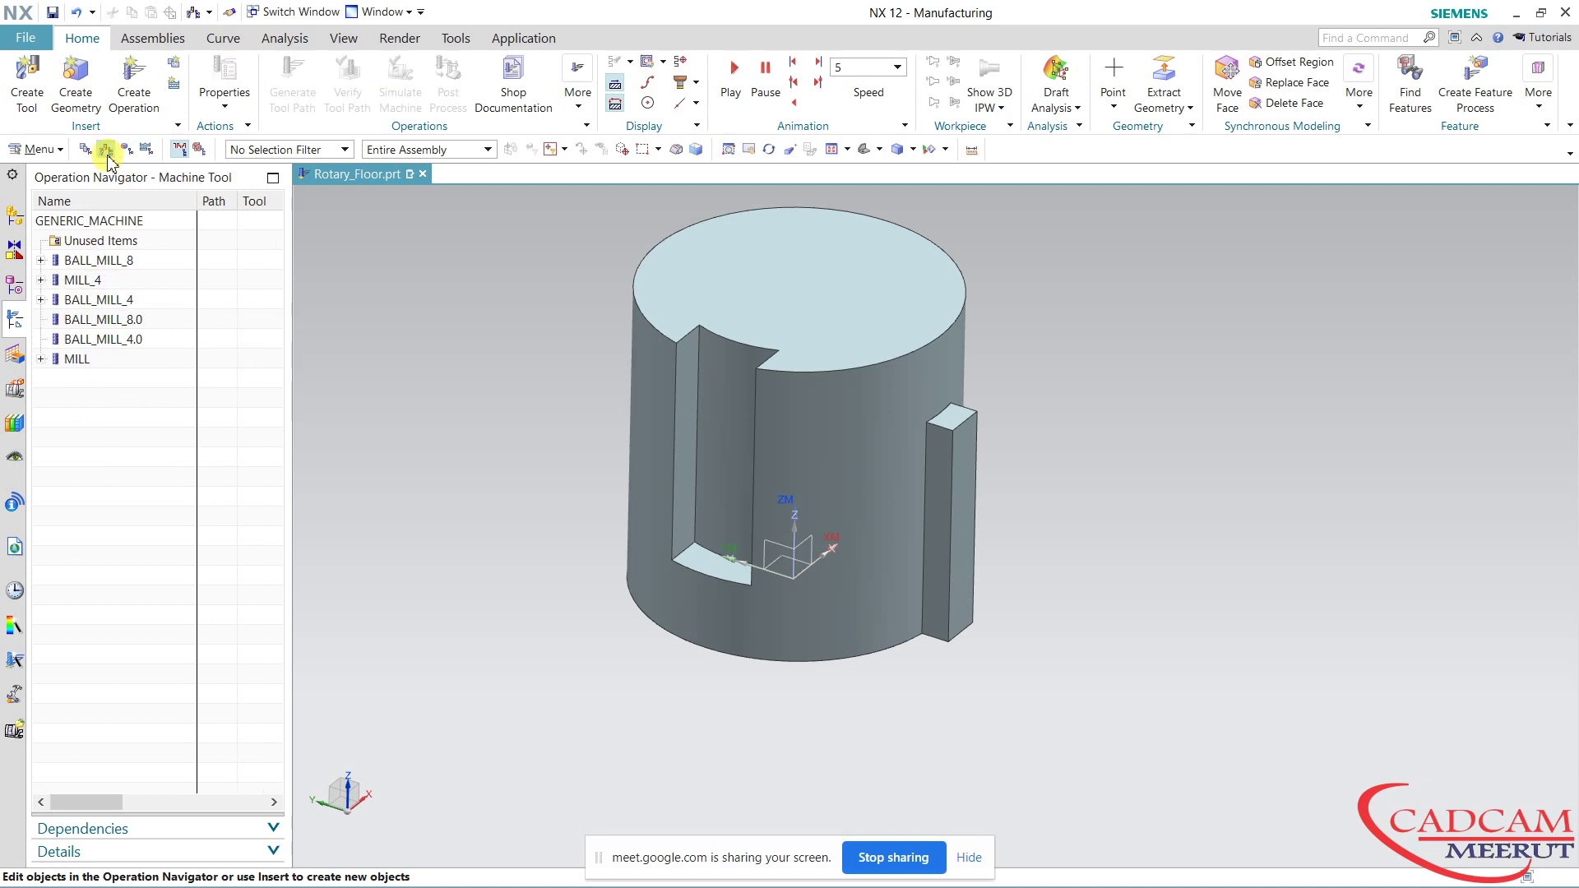
{"action": "left_click", "coordinate": [126, 150]}
{"action": "left_click", "coordinate": [134, 91]}
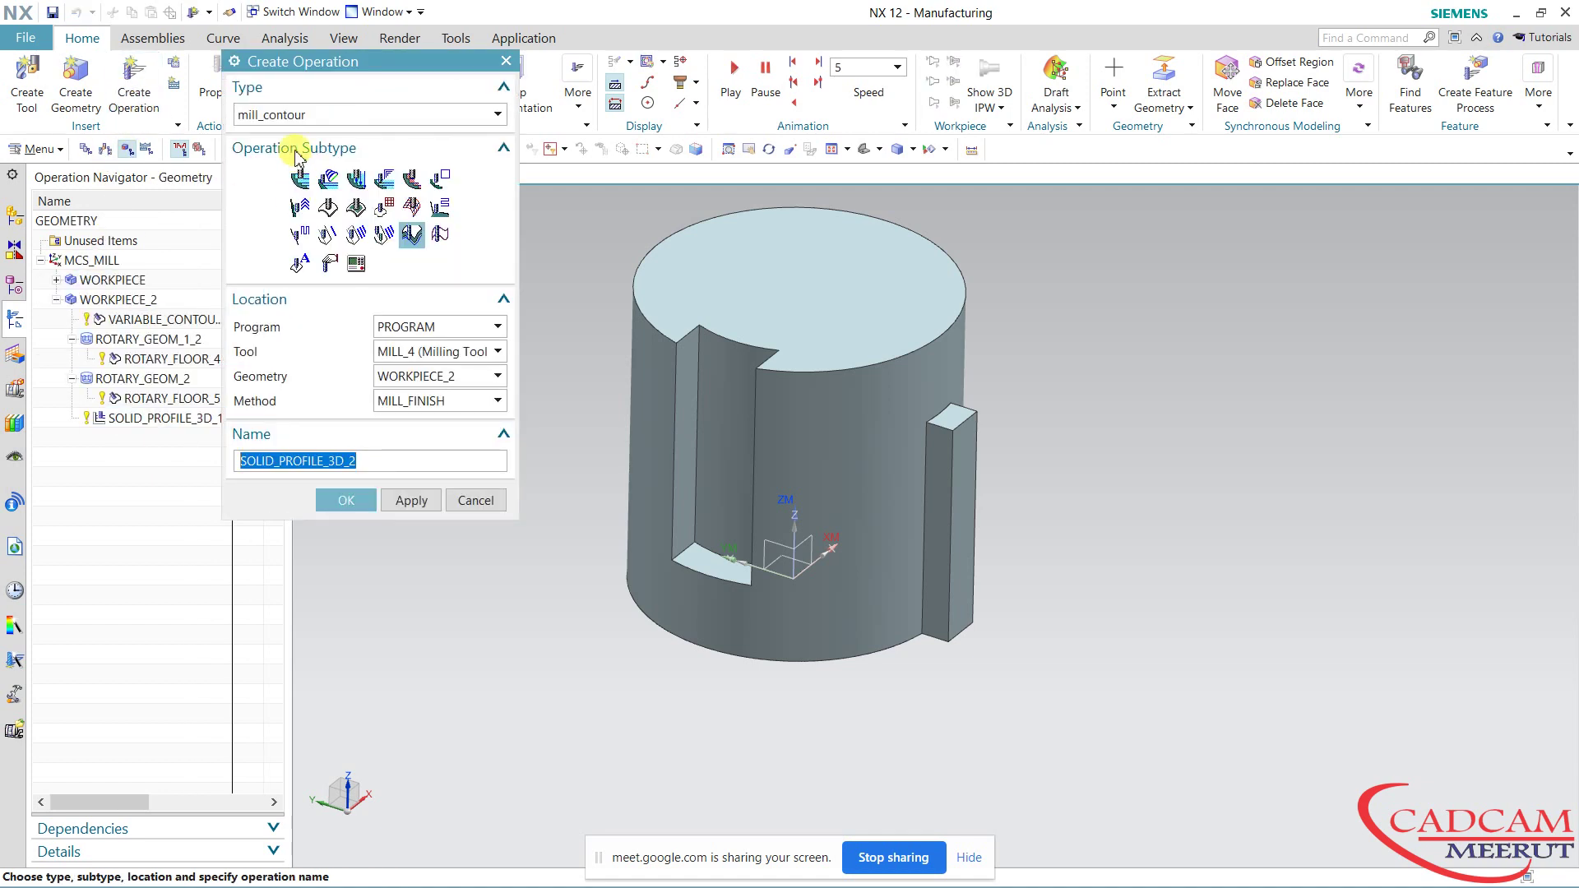
{"action": "left_click", "coordinate": [304, 119]}
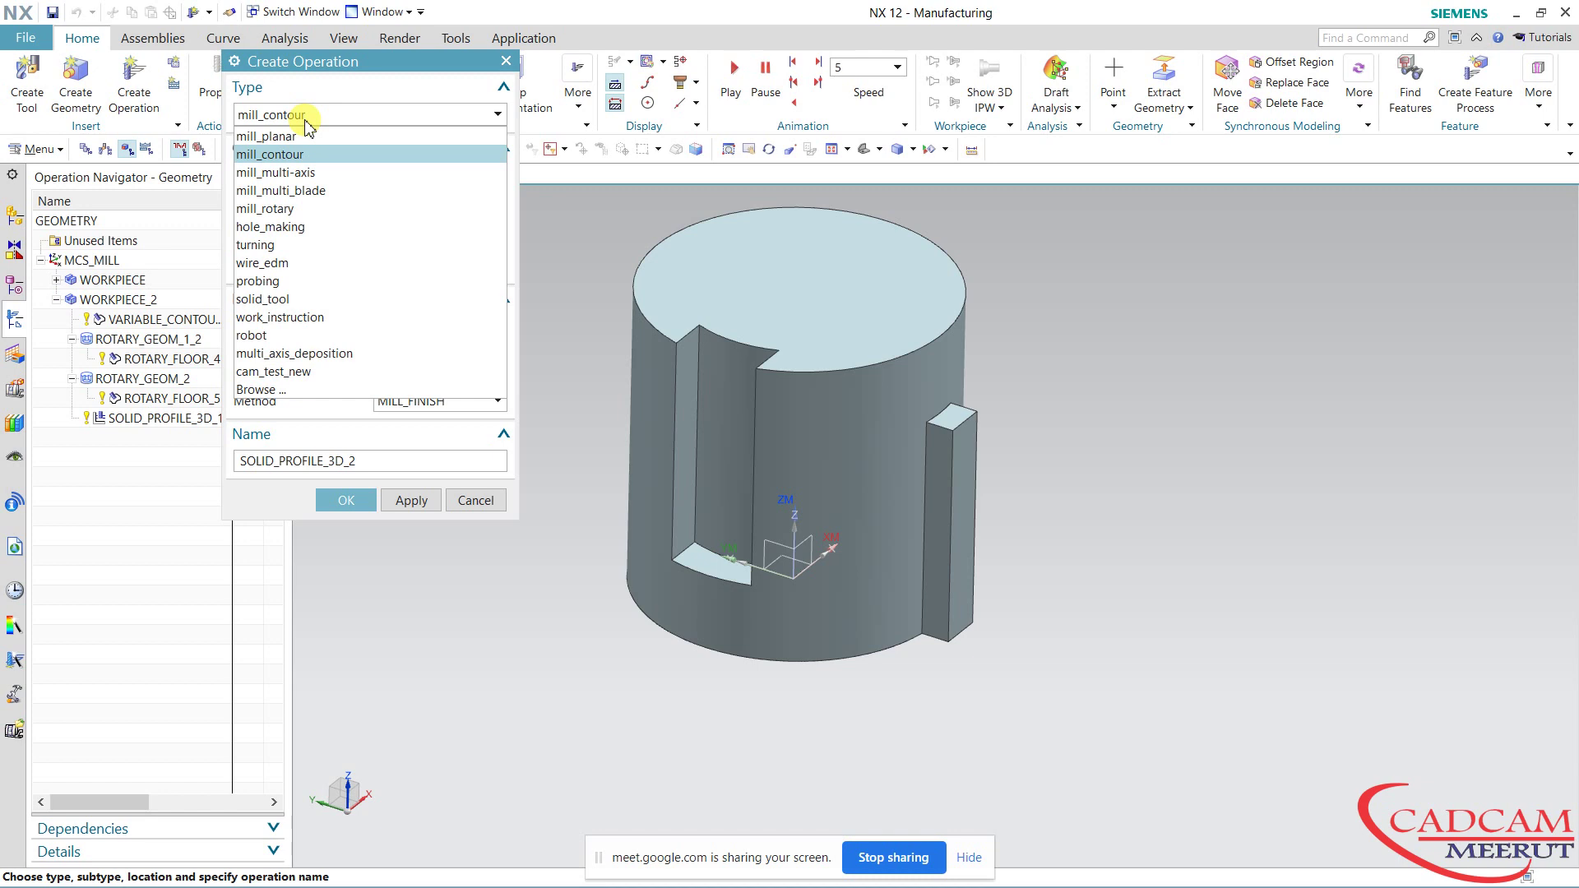
{"action": "left_click", "coordinate": [319, 175]}
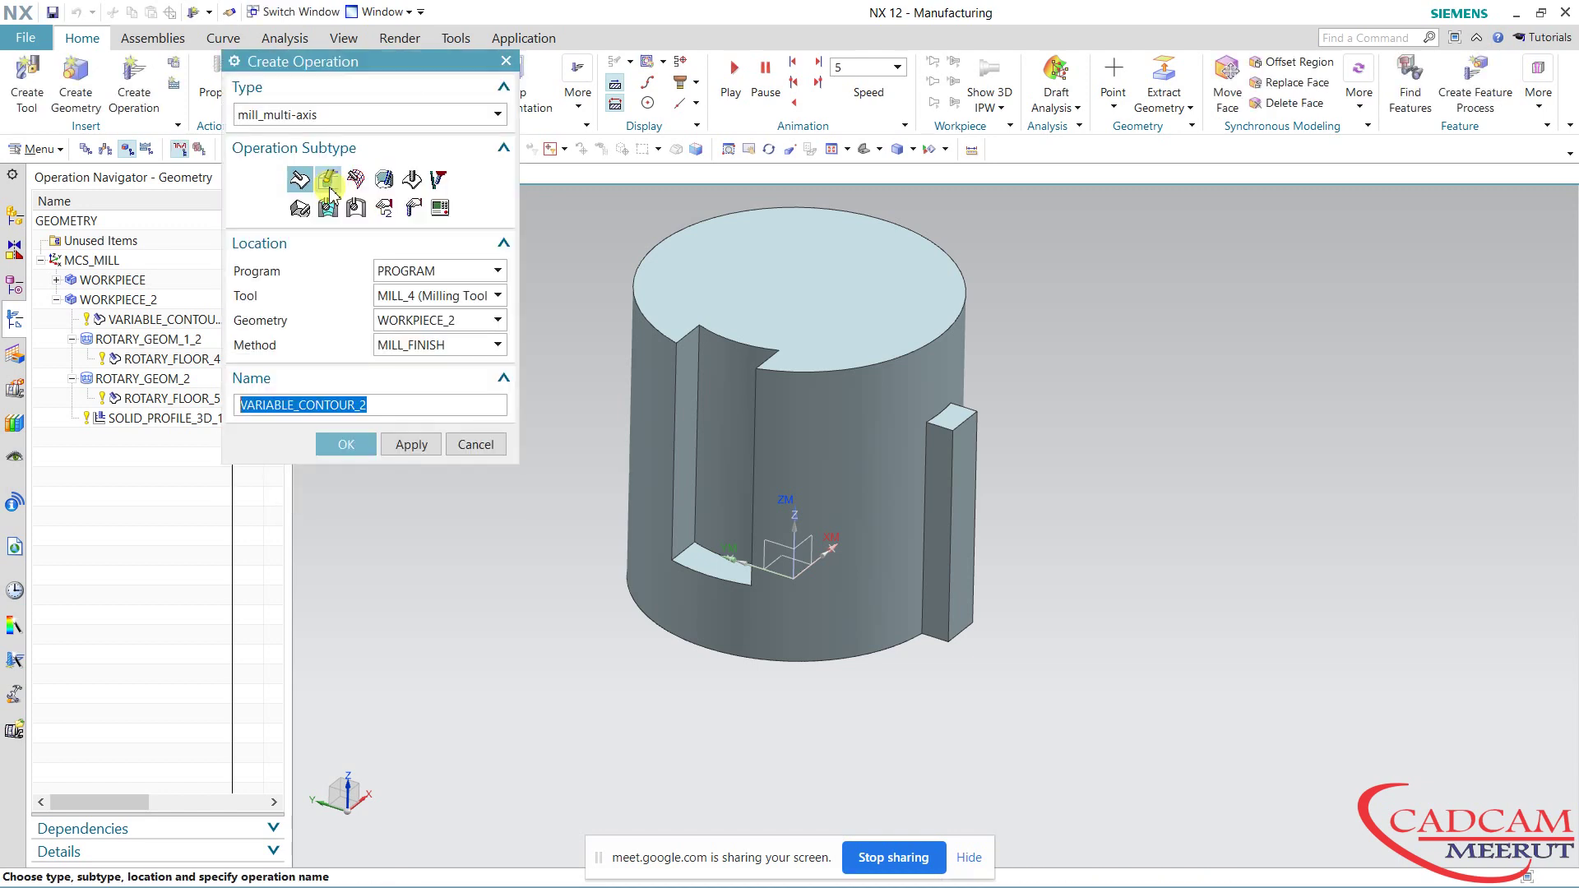
{"action": "left_click", "coordinate": [384, 181]}
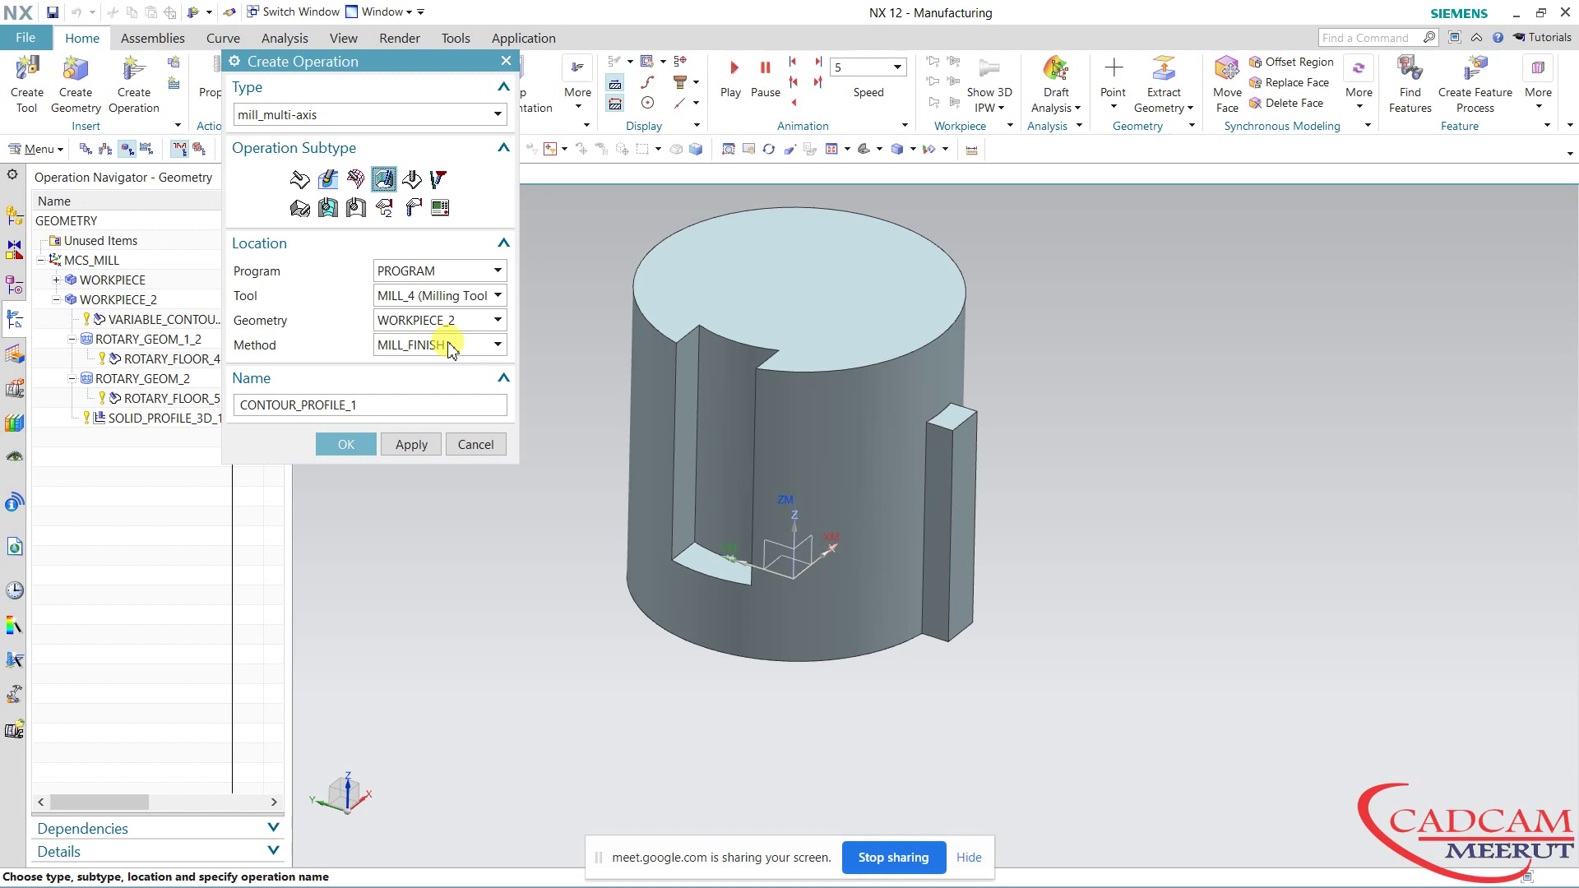
{"action": "left_click", "coordinate": [346, 444]}
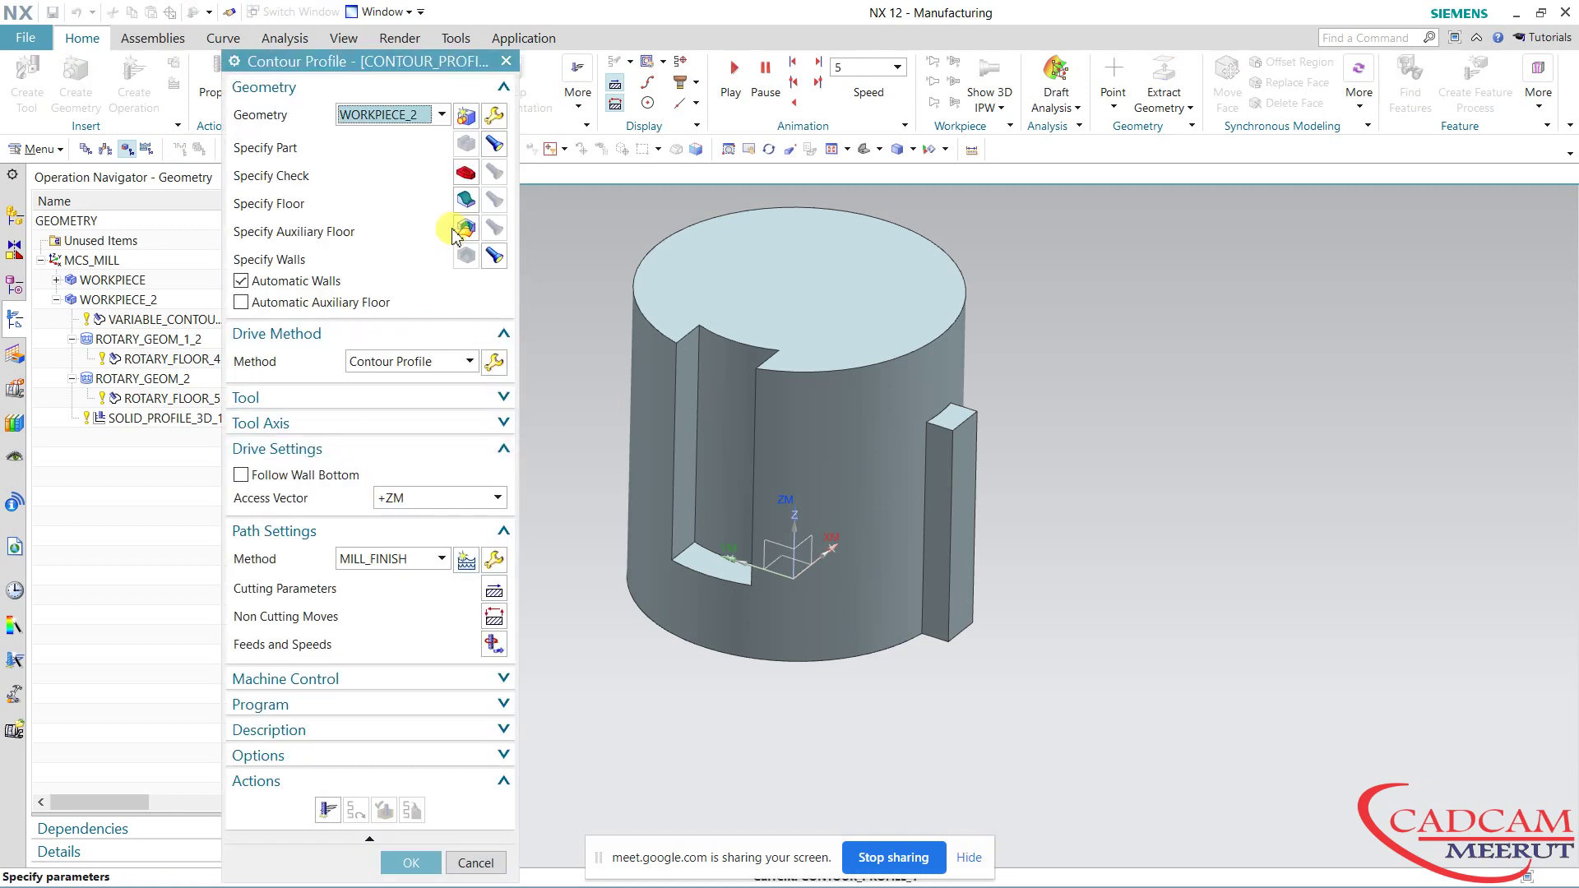
Set the slot face as floor, follow the wall bottom, and generate the Contour Profile toolpath.
{"action": "left_click", "coordinate": [463, 213]}
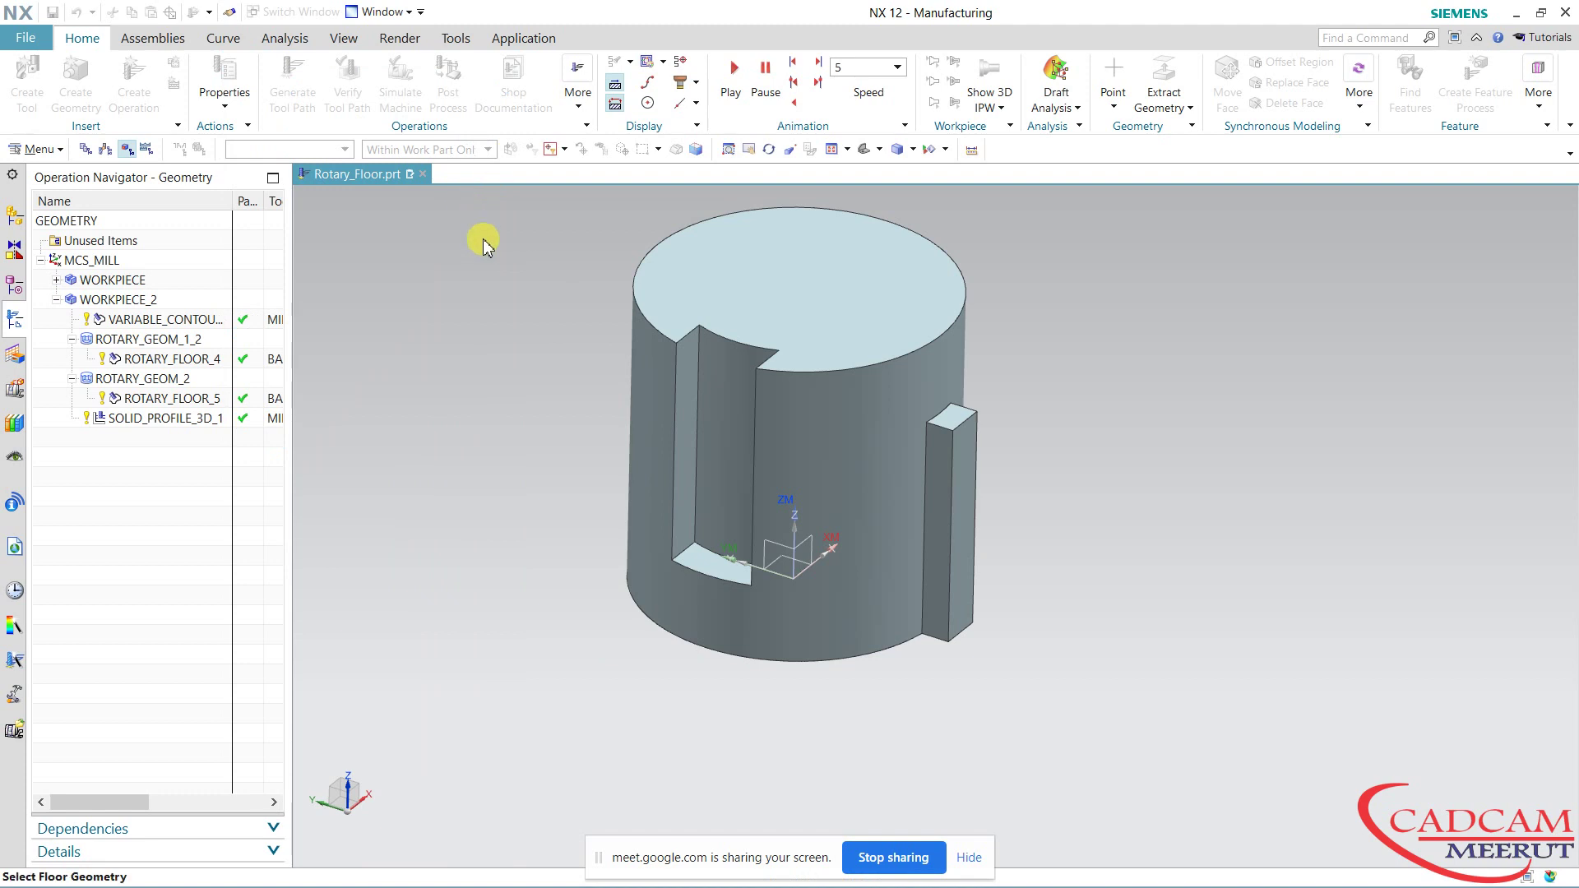
{"action": "left_click", "coordinate": [709, 429]}
{"action": "left_click", "coordinate": [415, 334]}
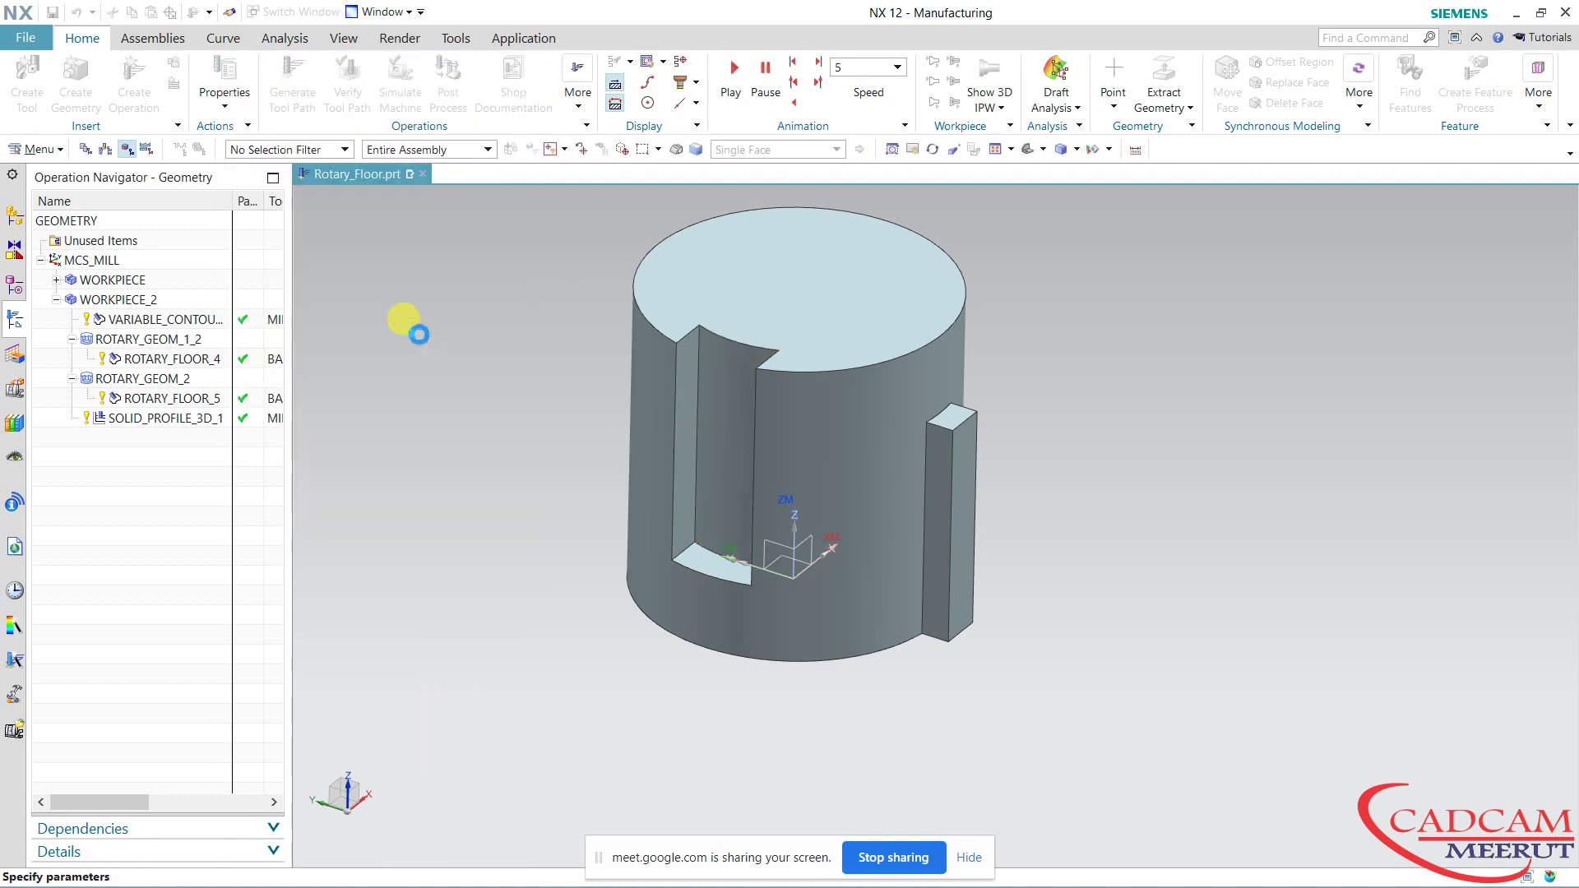
{"action": "left_click", "coordinate": [493, 256]}
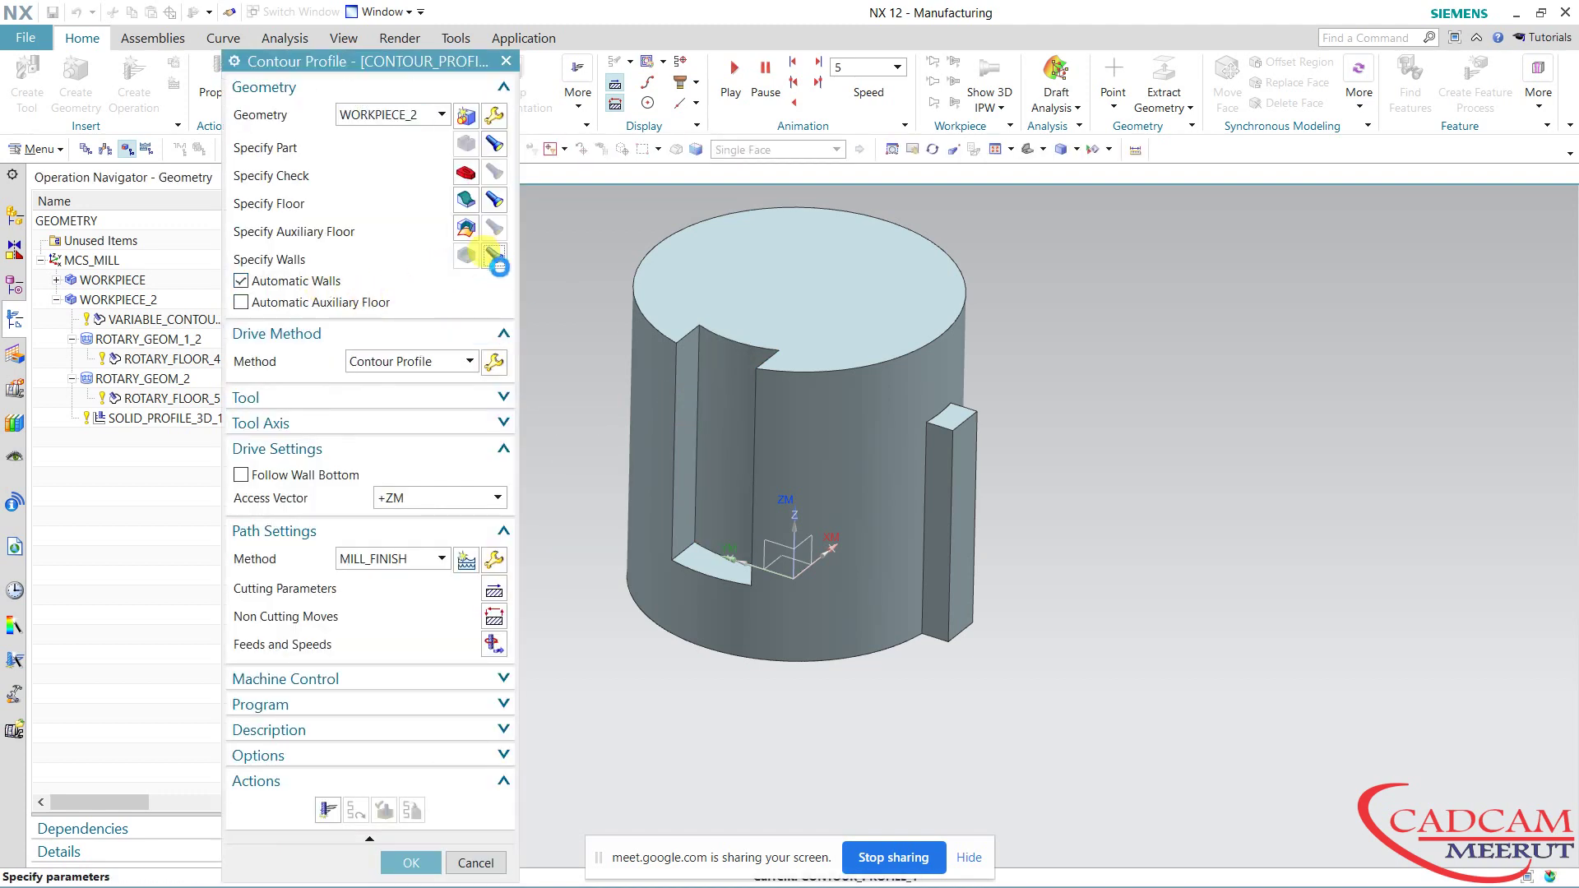
{"action": "mouse_move", "coordinate": [645, 607]}
{"action": "middle_mouse_down"}
{"action": "mouse_move", "coordinate": [667, 641]}
{"action": "mouse_move", "coordinate": [645, 659]}
{"action": "middle_mouse_up"}
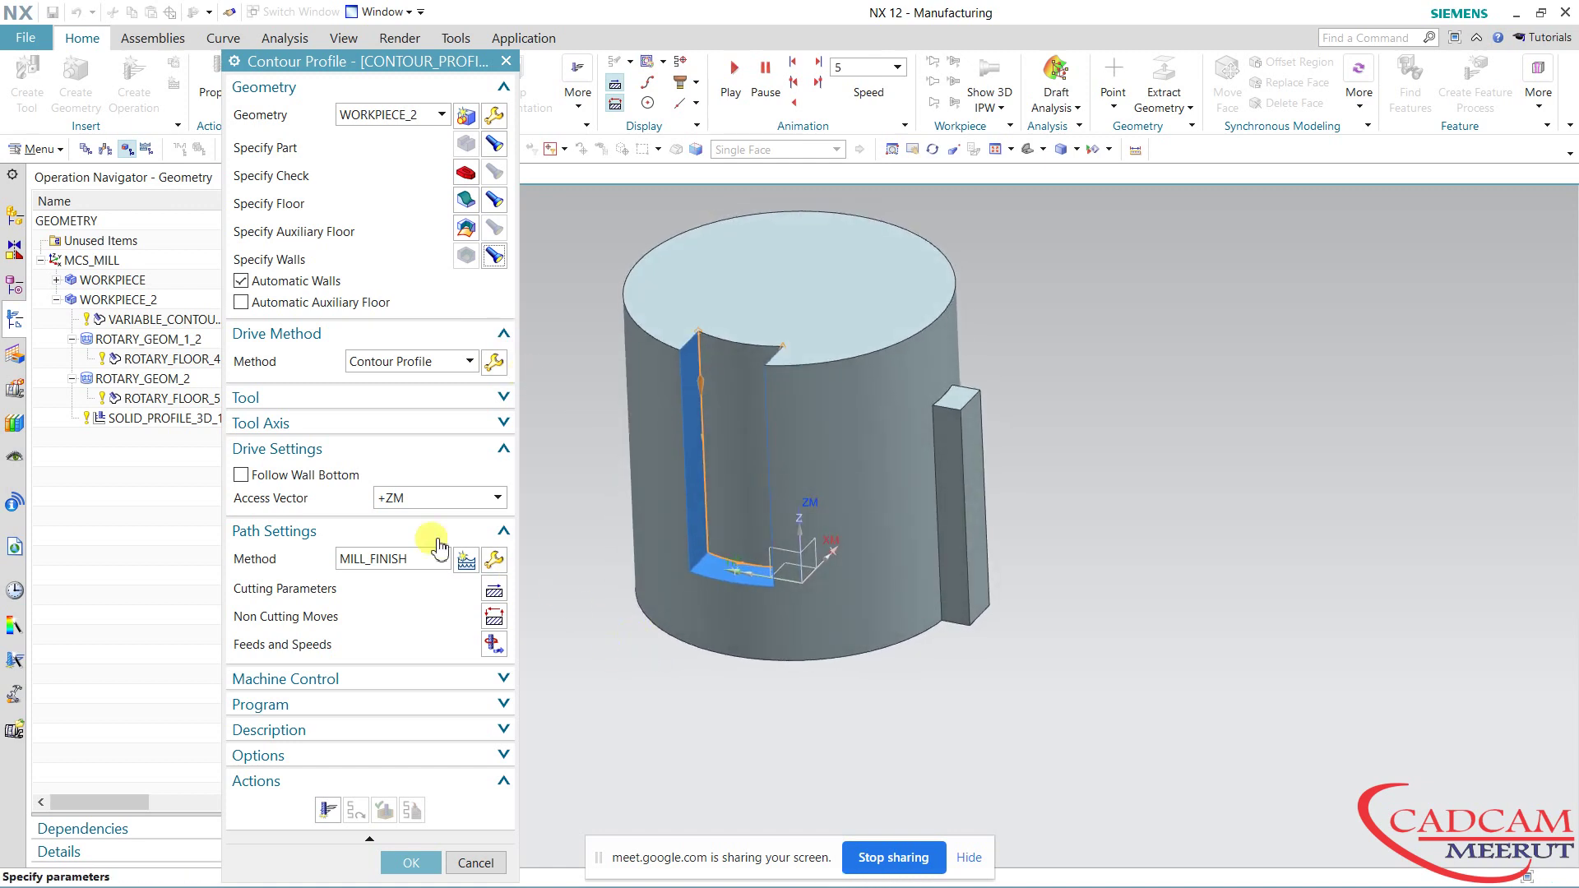
{"action": "left_click", "coordinate": [288, 476]}
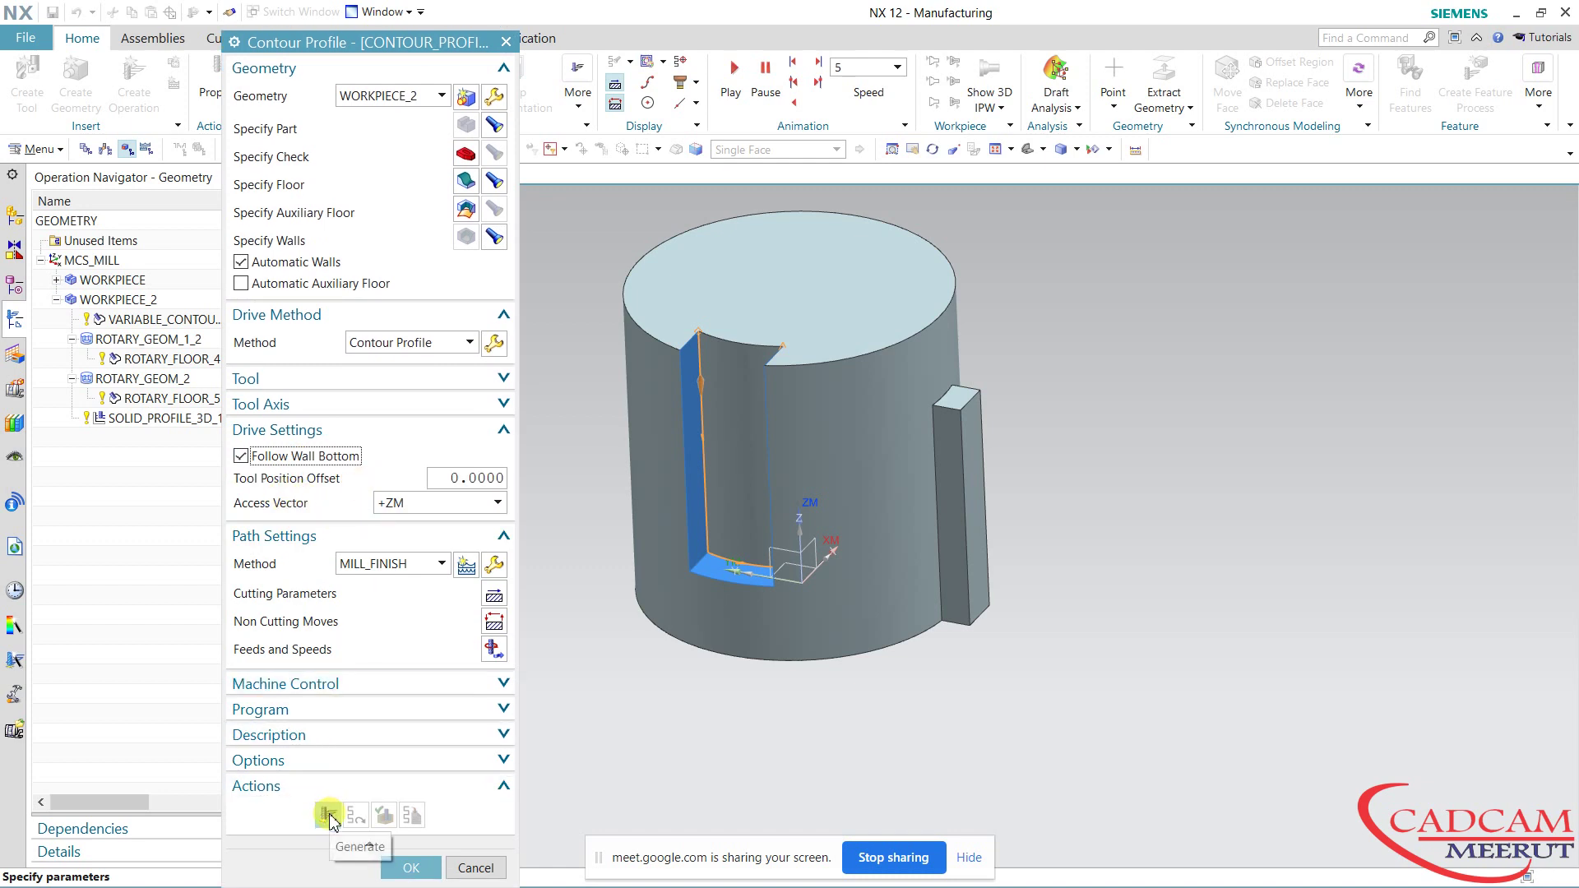
{"action": "left_click", "coordinate": [327, 815]}
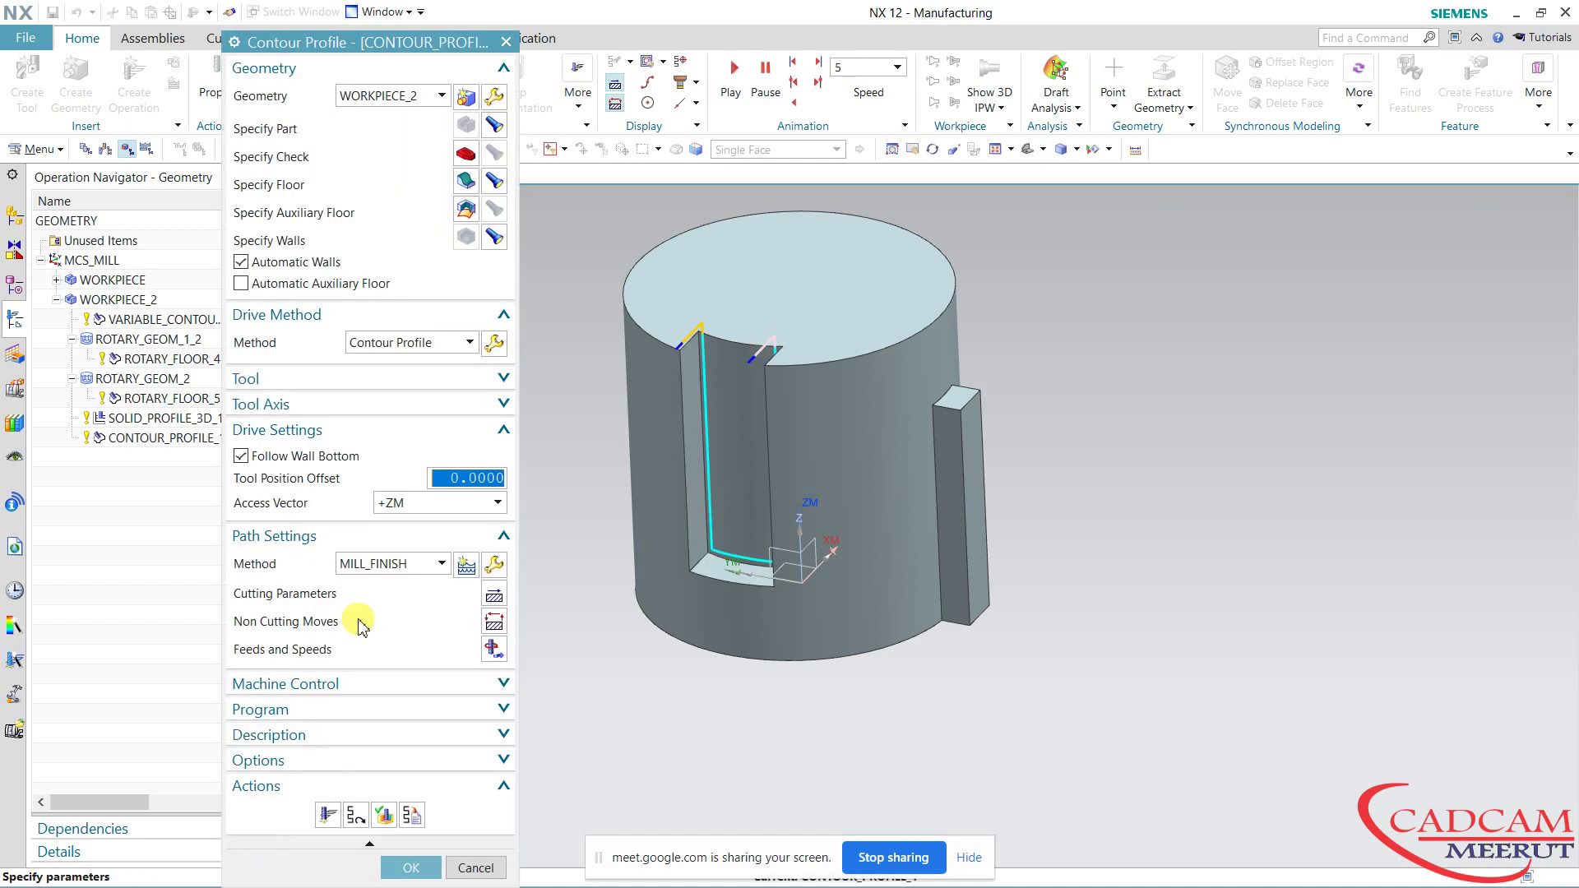
Check the tool axis setting and replay the generated wall toolpath.
{"action": "left_click", "coordinate": [352, 411]}
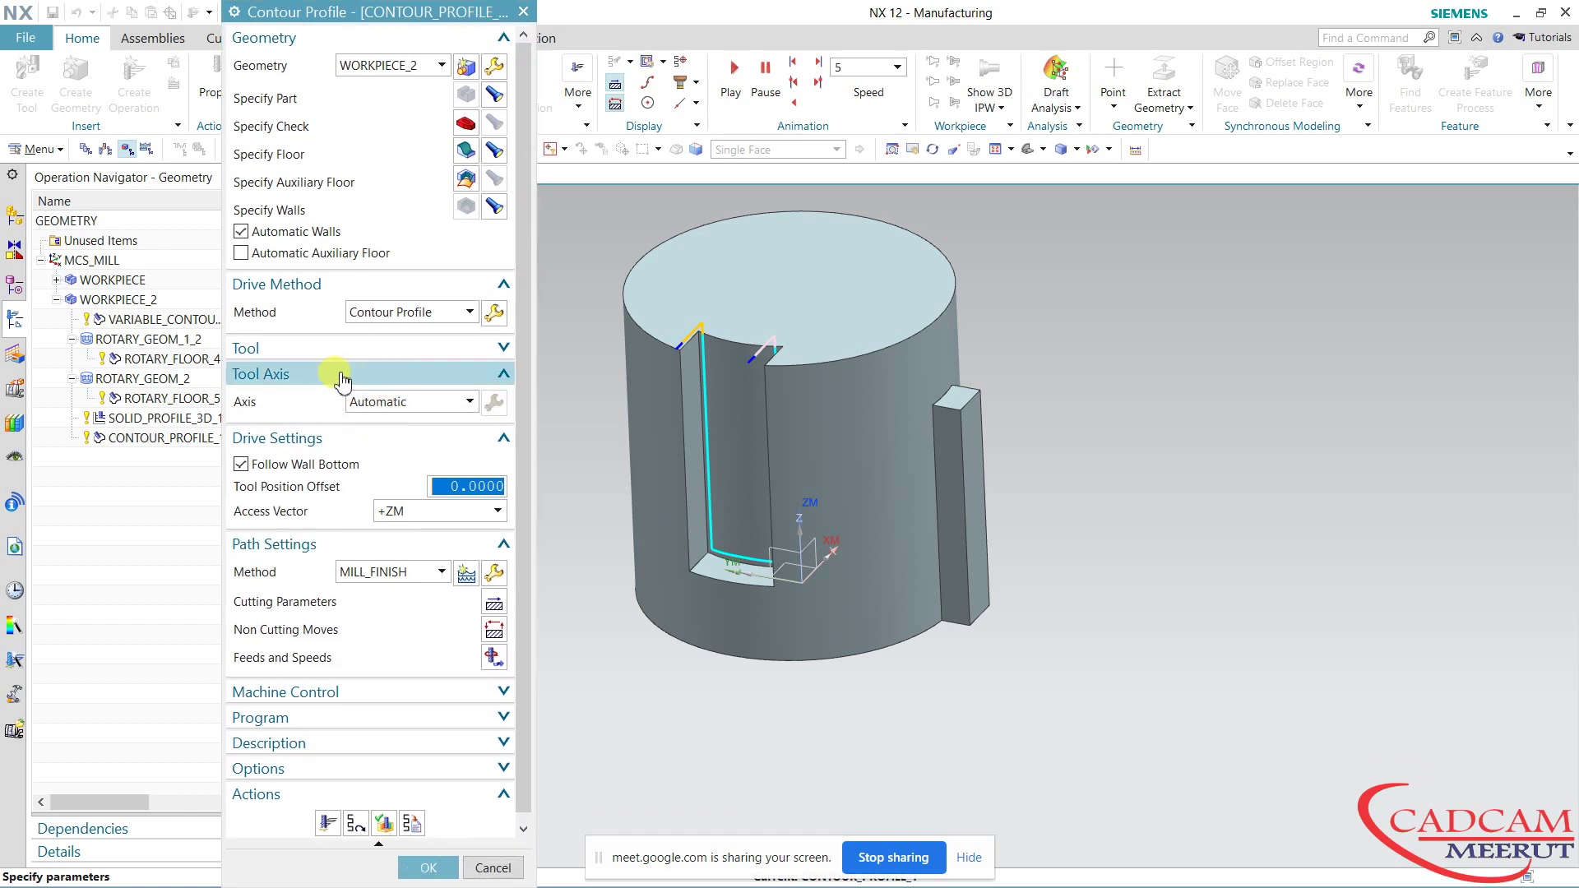
{"action": "left_click", "coordinate": [342, 374]}
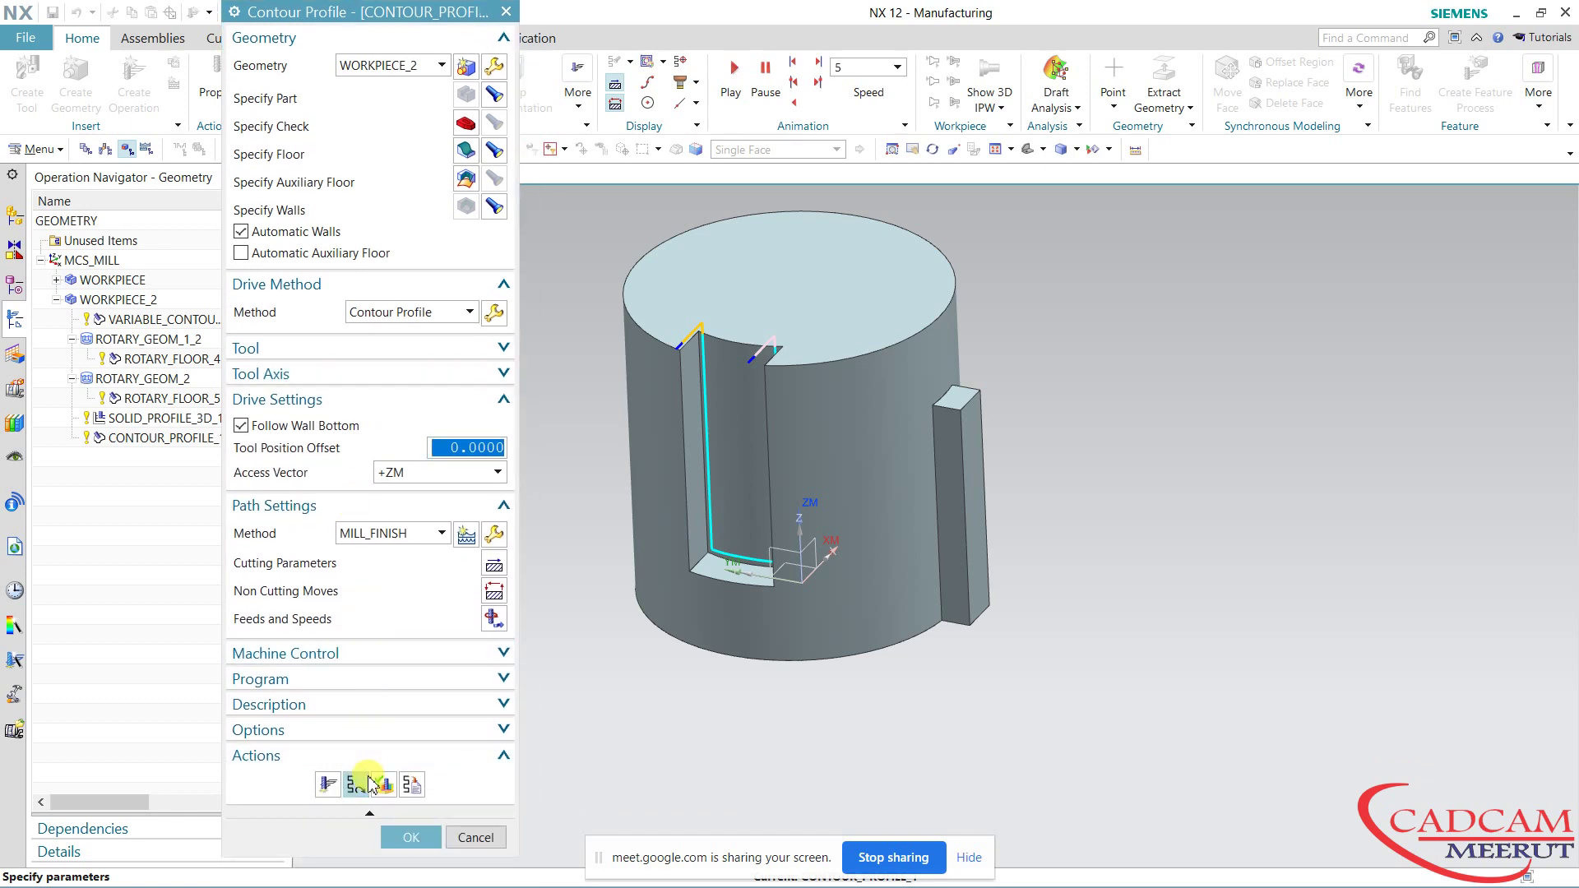
{"action": "left_click", "coordinate": [380, 781]}
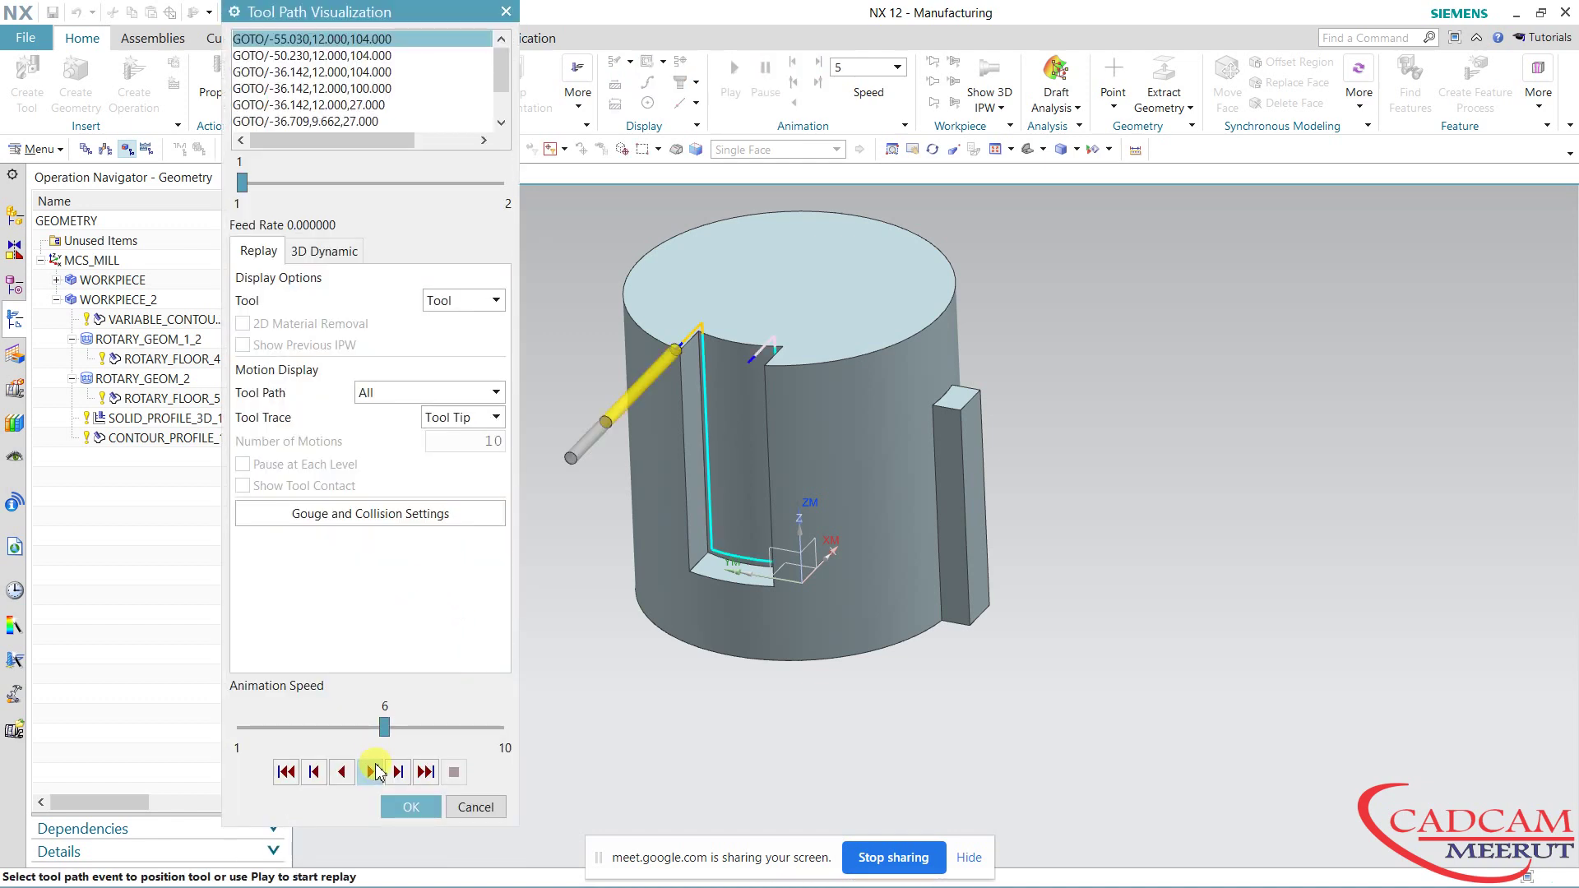
{"action": "left_click", "coordinate": [373, 773]}
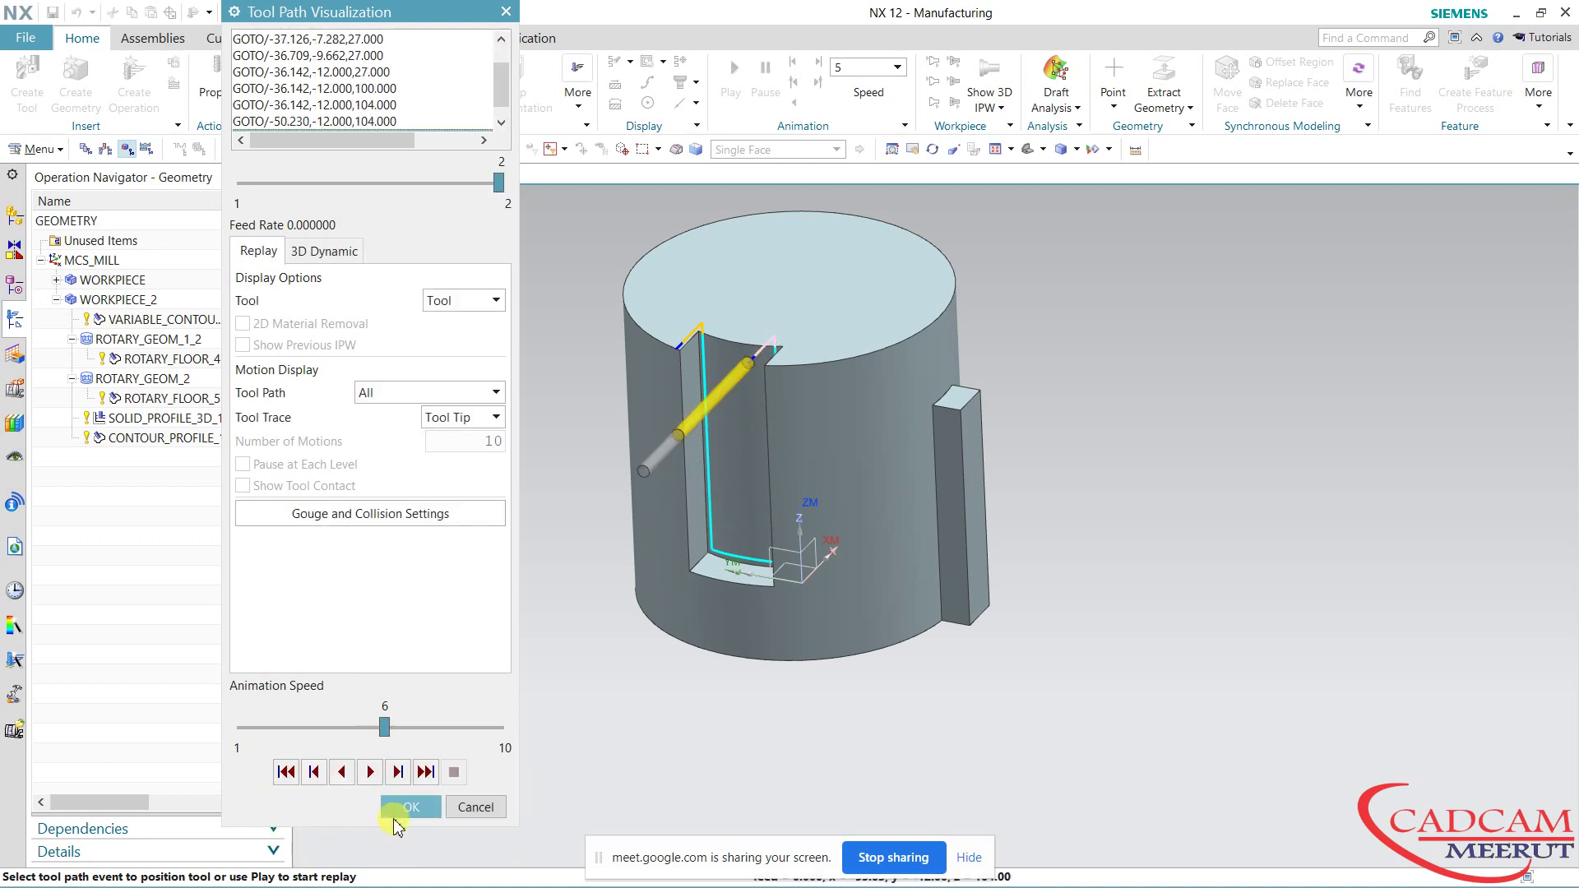
{"action": "left_click", "coordinate": [403, 810]}
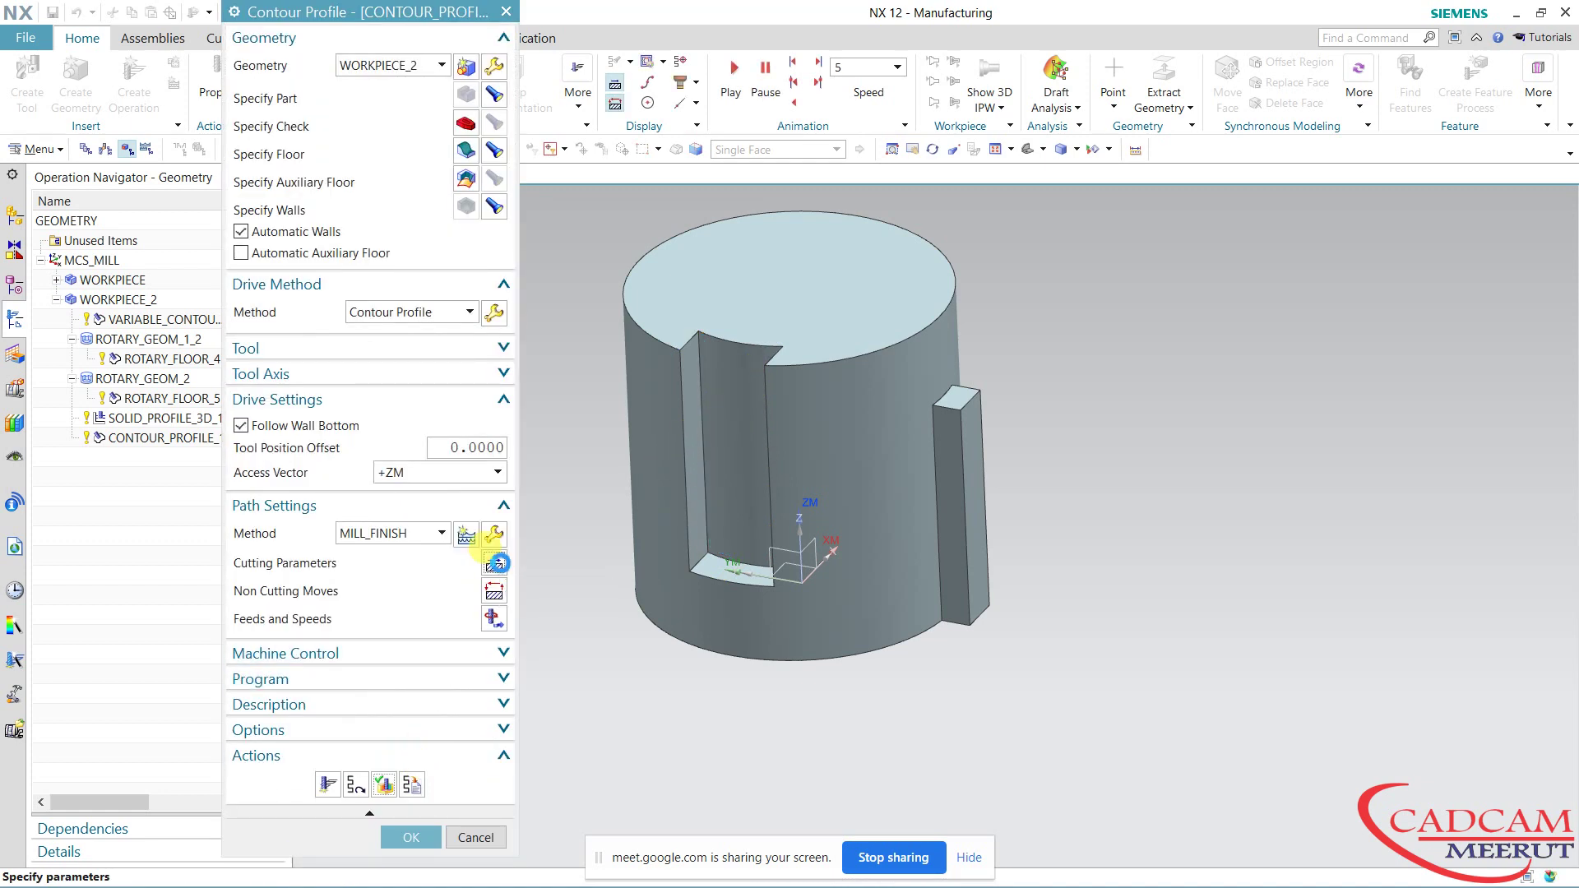
Review Multiple Passes in Cutting Parameters, leave it unchanged, and accept CONTOUR_PROFILE_1.
{"action": "left_click", "coordinate": [494, 566]}
{"action": "left_click", "coordinate": [372, 92]}
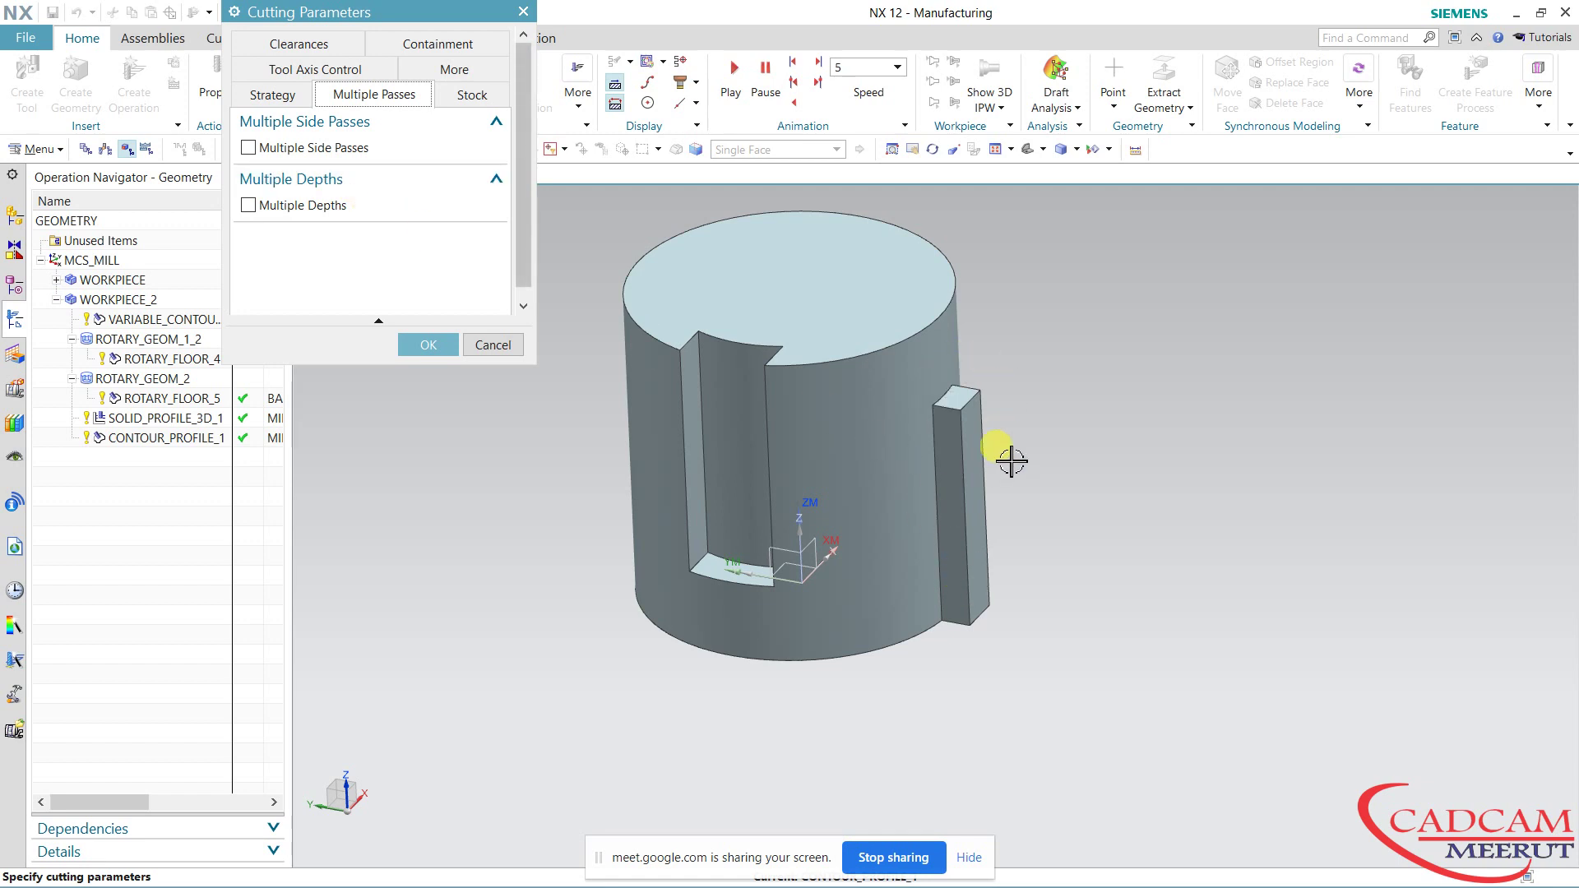
{"action": "left_click", "coordinate": [440, 341]}
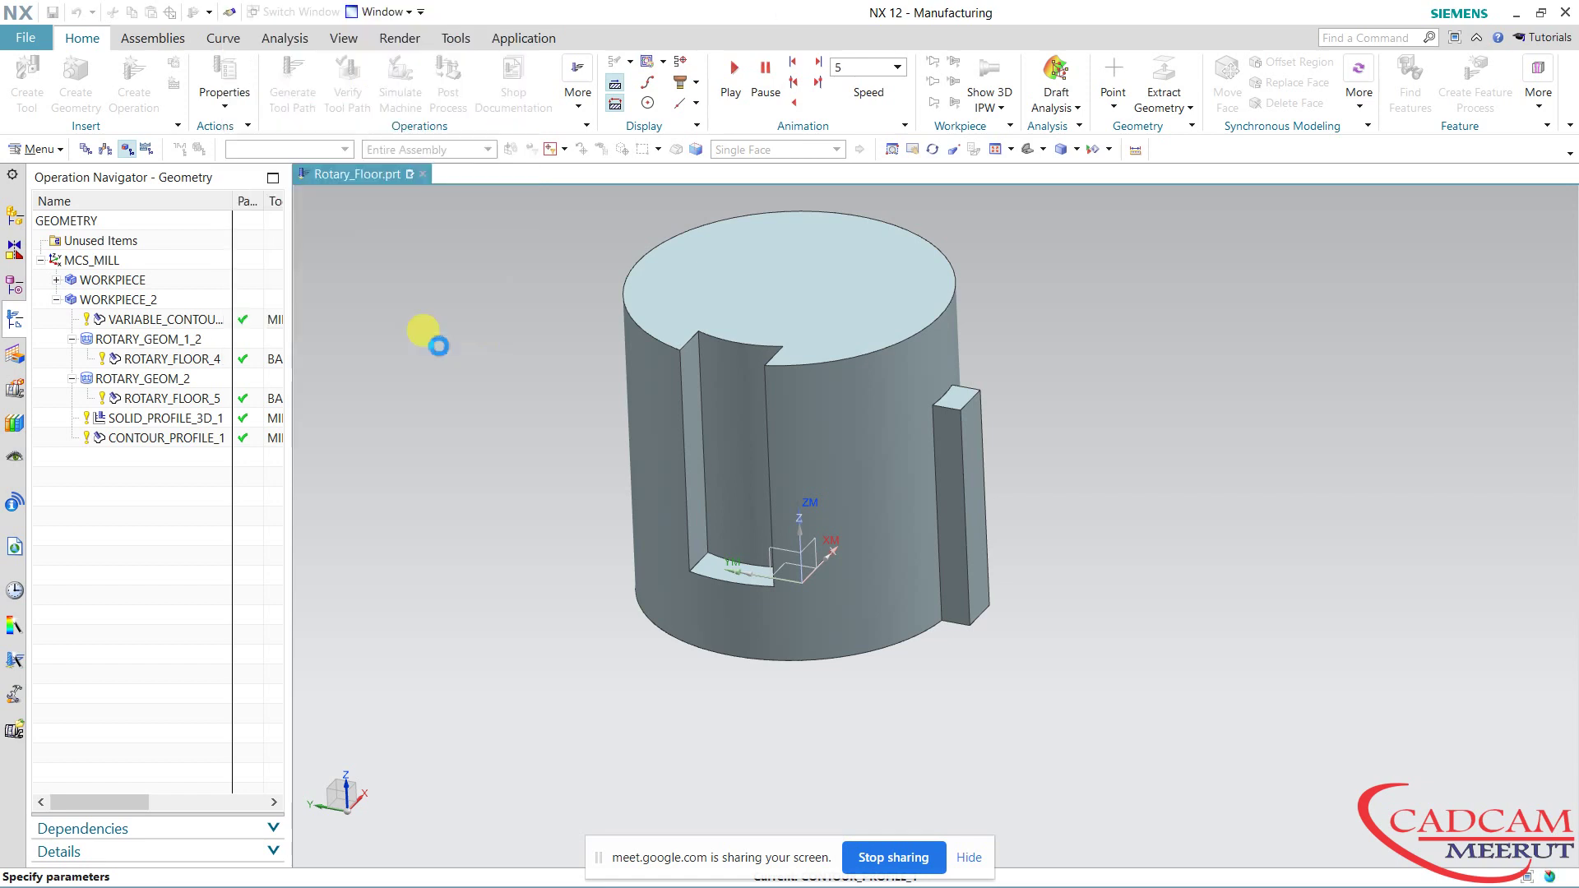
{"action": "left_click", "coordinate": [409, 834]}
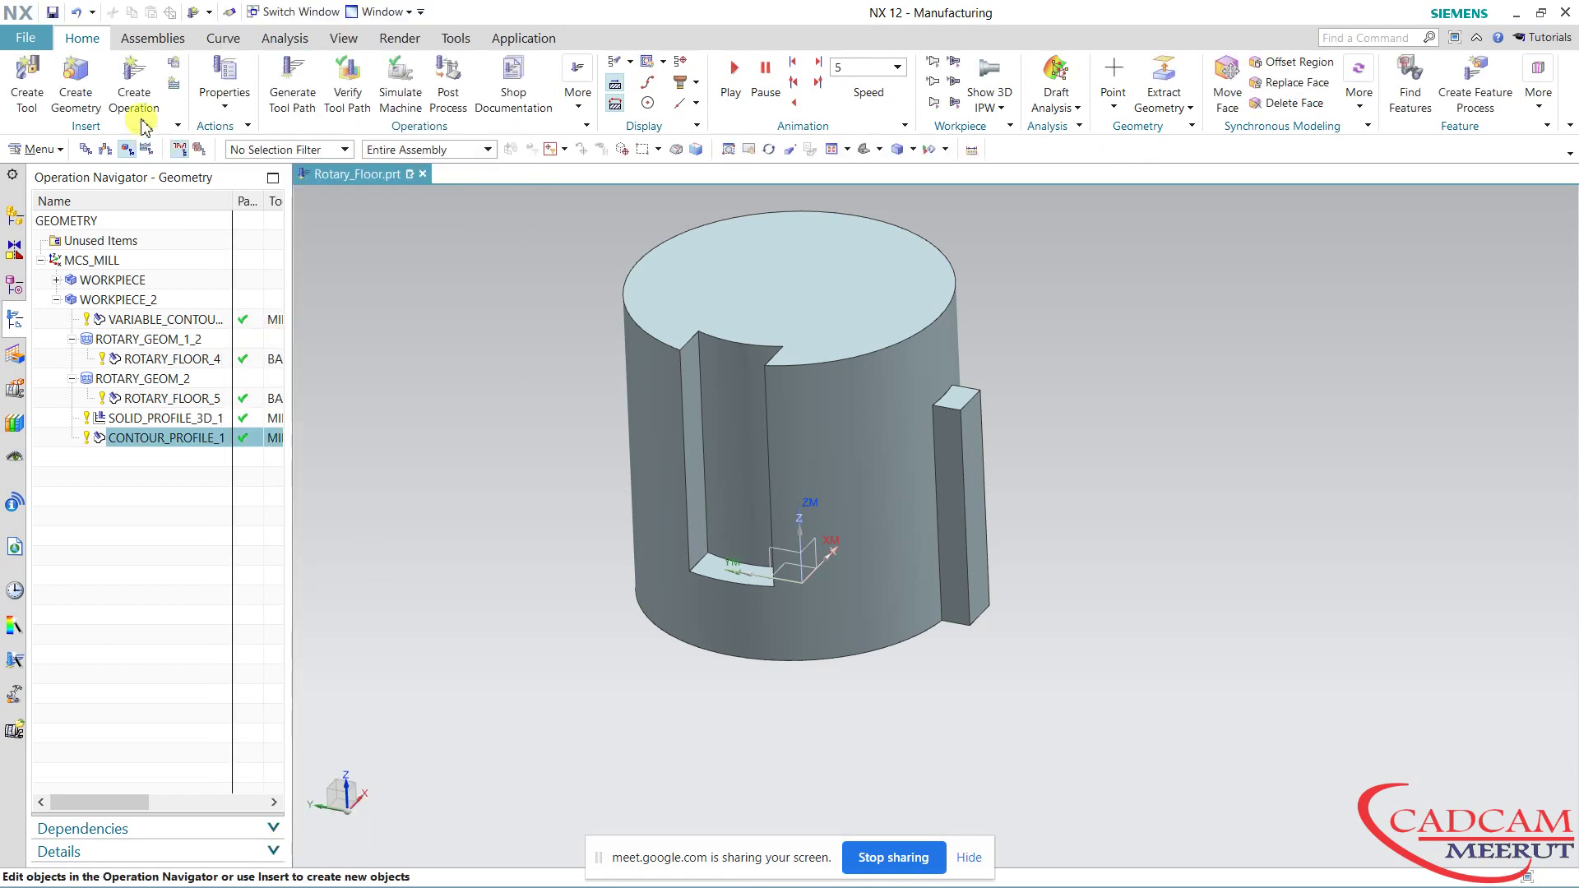
{"action": "left_click", "coordinate": [134, 83]}
{"action": "left_click", "coordinate": [344, 66]}
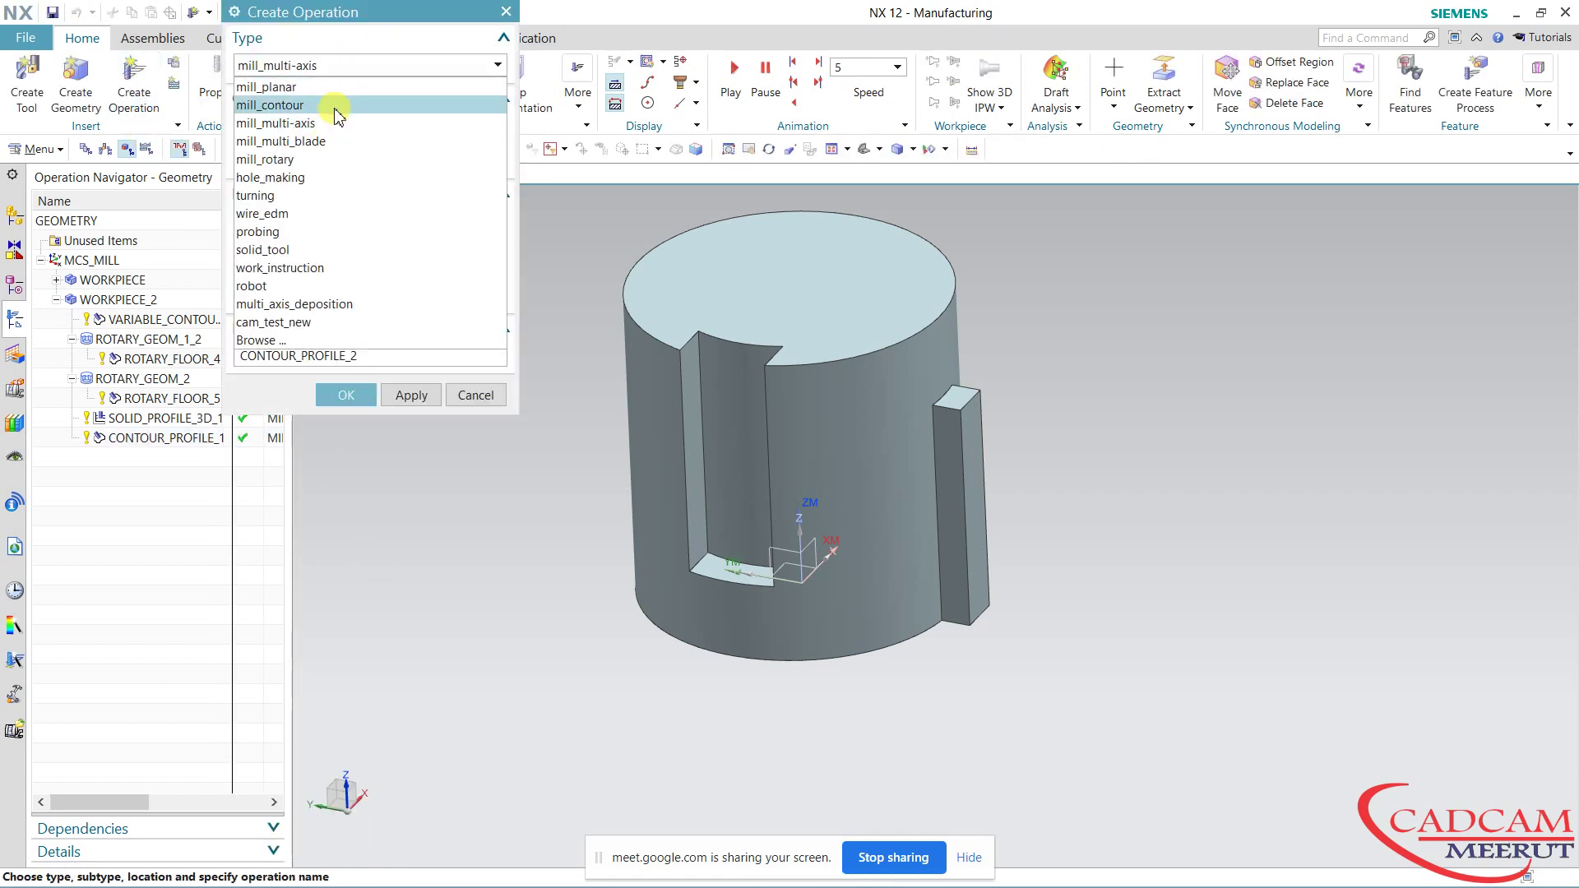
{"action": "left_click", "coordinate": [329, 105]}
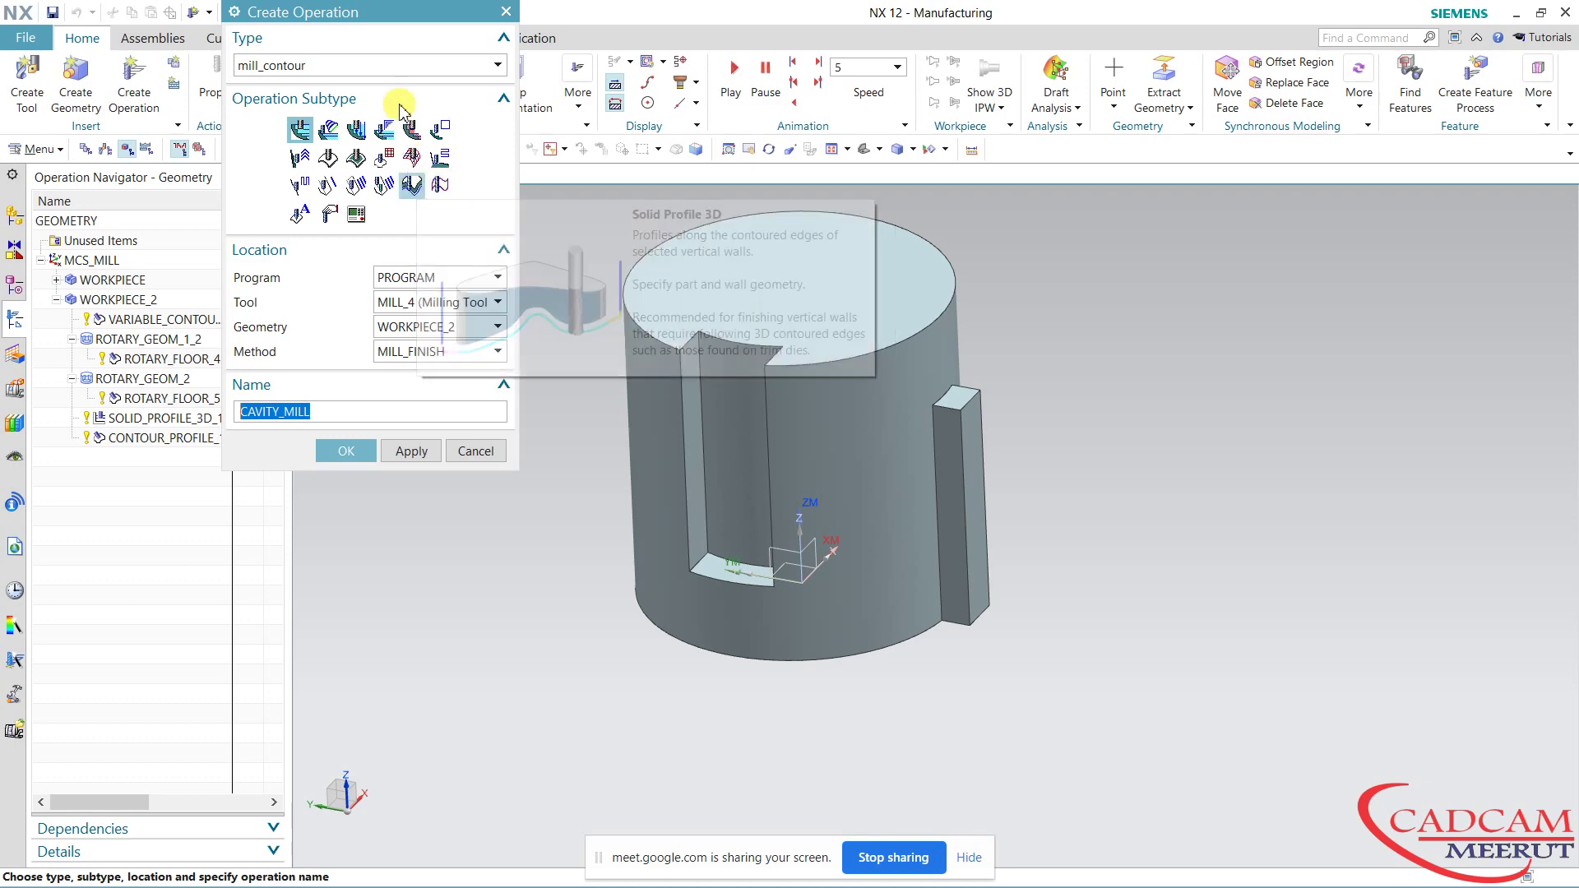
{"action": "left_click", "coordinate": [417, 68]}
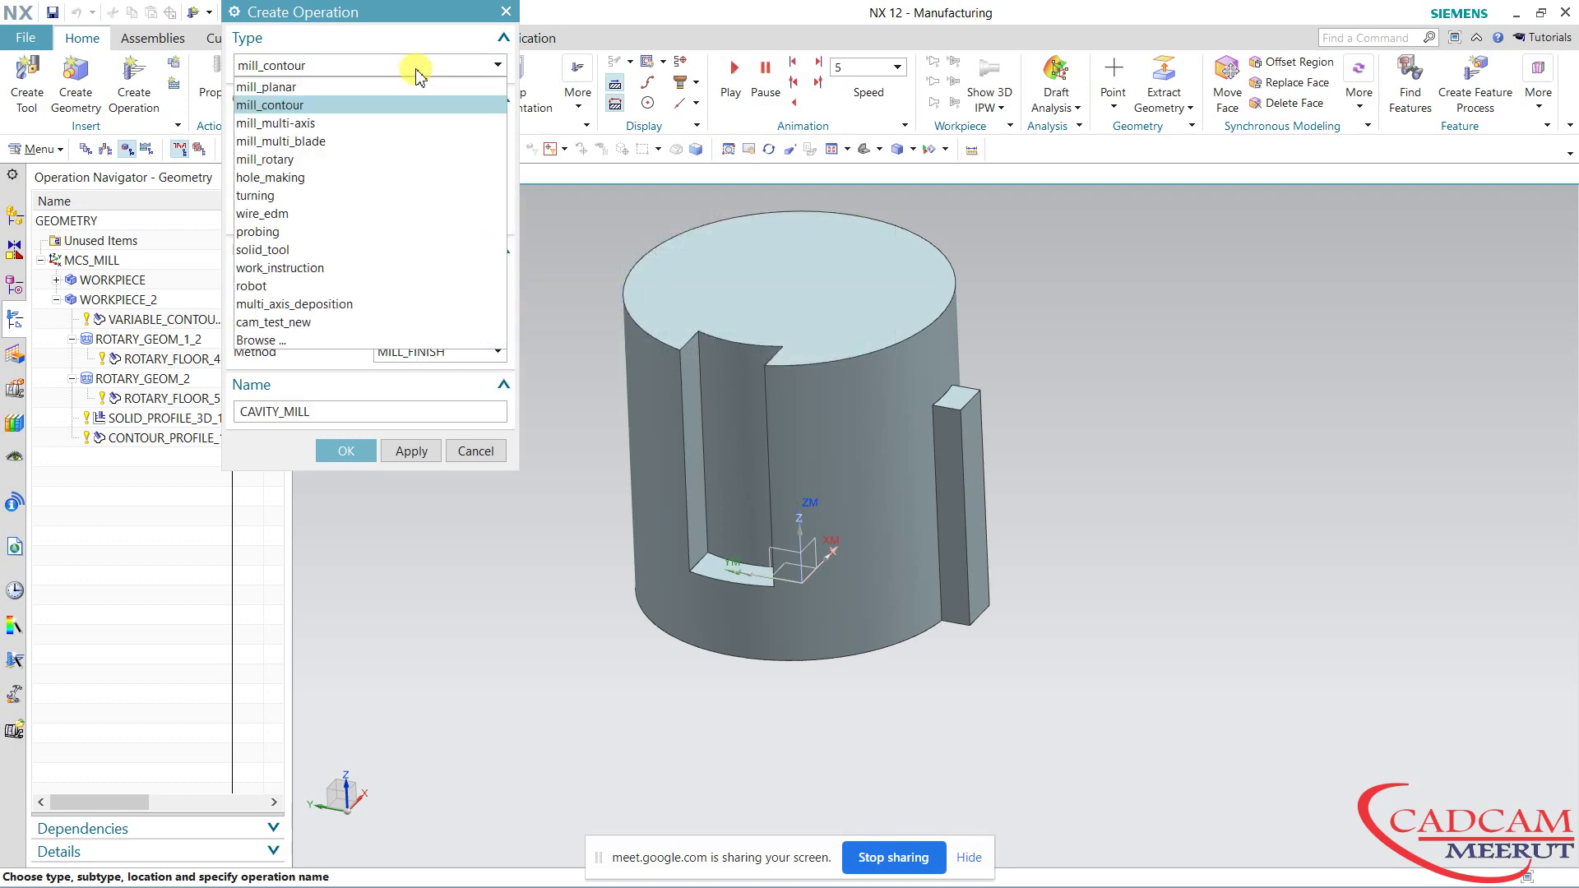
{"action": "left_click", "coordinate": [317, 123]}
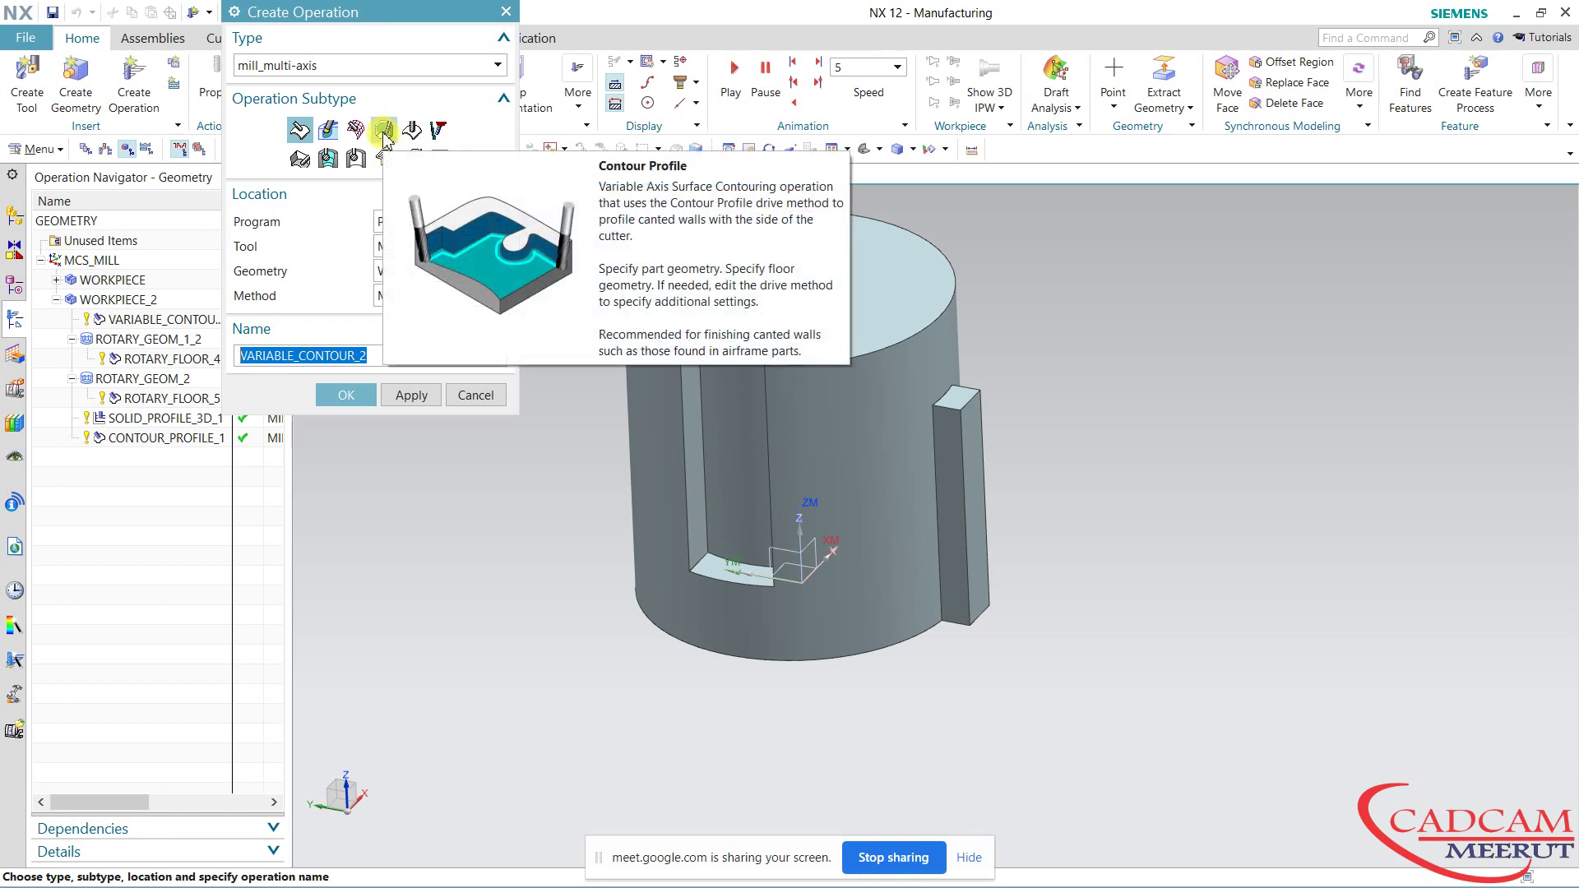
{"action": "left_click", "coordinate": [475, 397]}
Display the VARIABLE_CONTOUR_1 and ROTARY_FLOOR_4 toolpaths on the part, viewed from the top.
{"action": "left_click", "coordinate": [201, 439]}
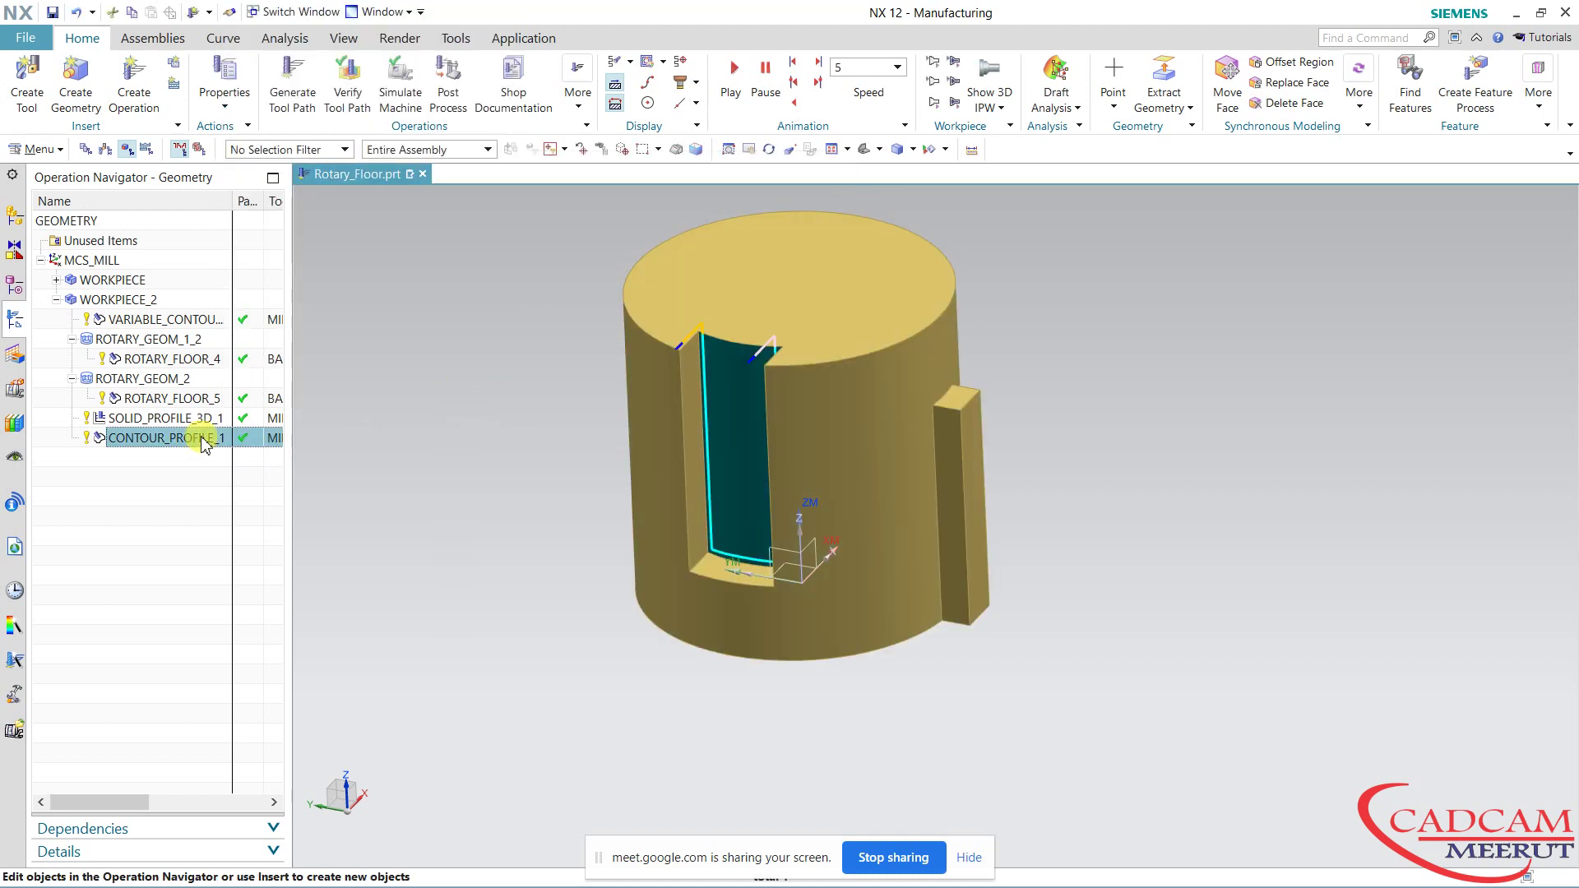
{"action": "middle_click_drag", "start_coordinate": [811, 288], "coordinate": [917, 329], "text": "shift"}
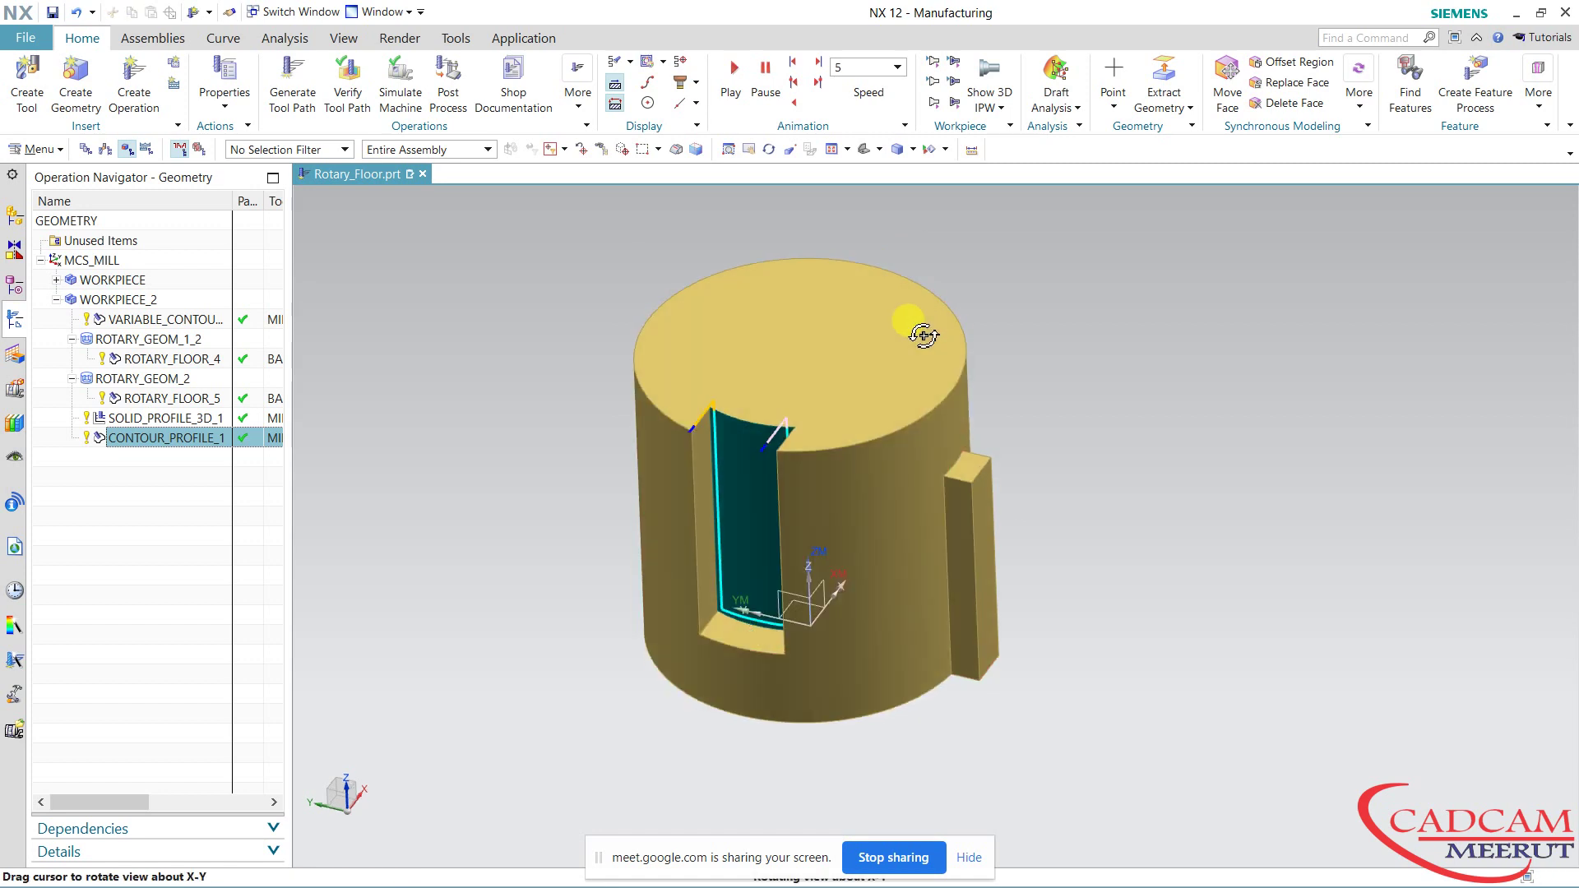
{"action": "left_click", "coordinate": [162, 328]}
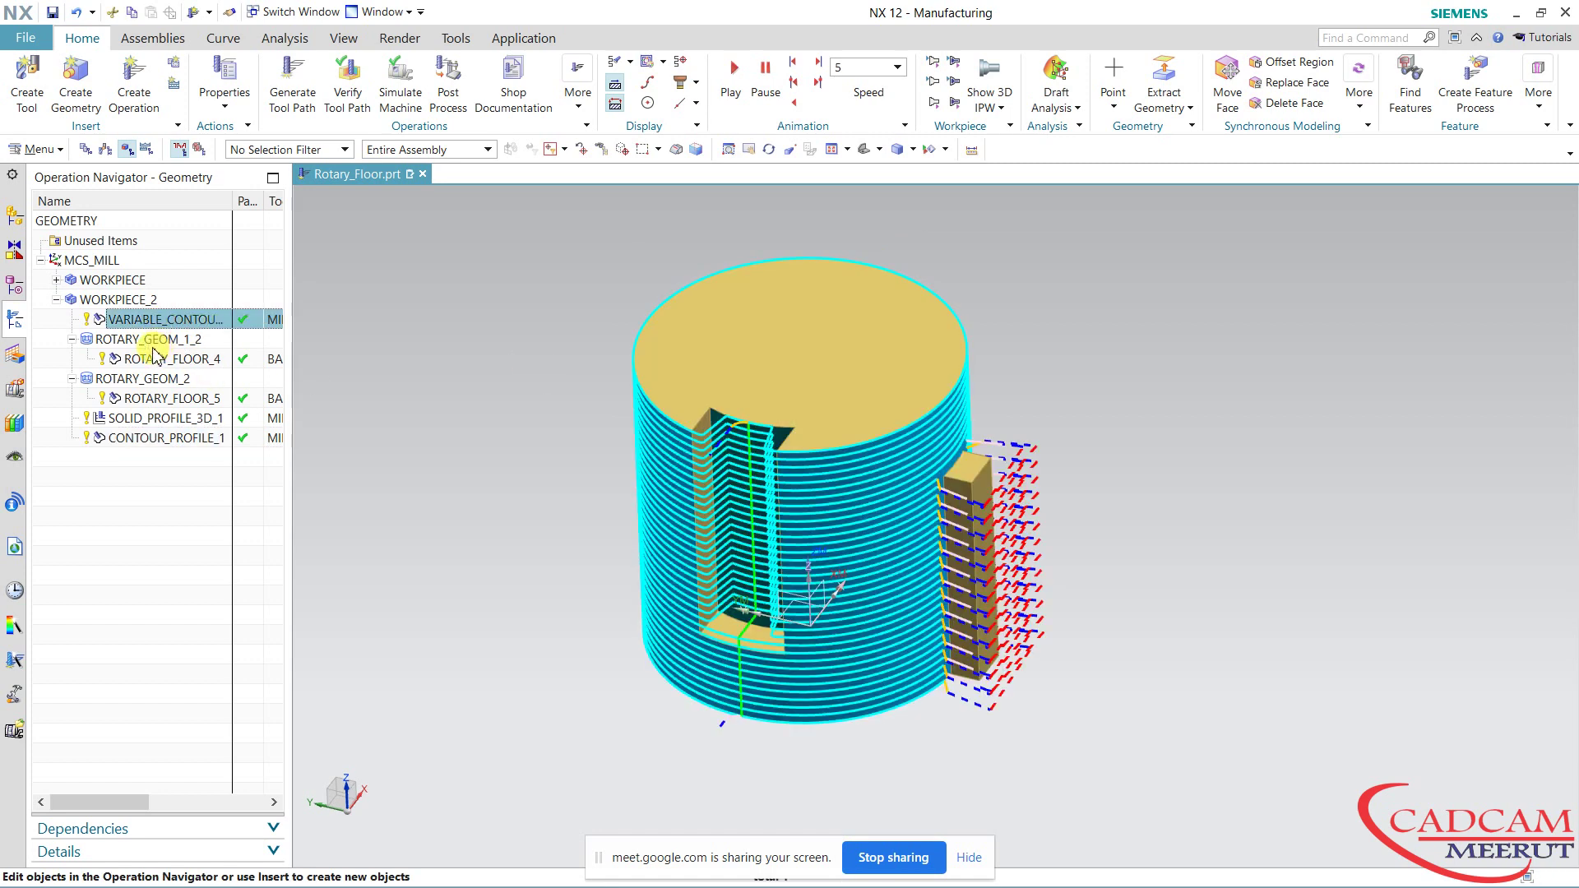
{"action": "left_click", "coordinate": [155, 360]}
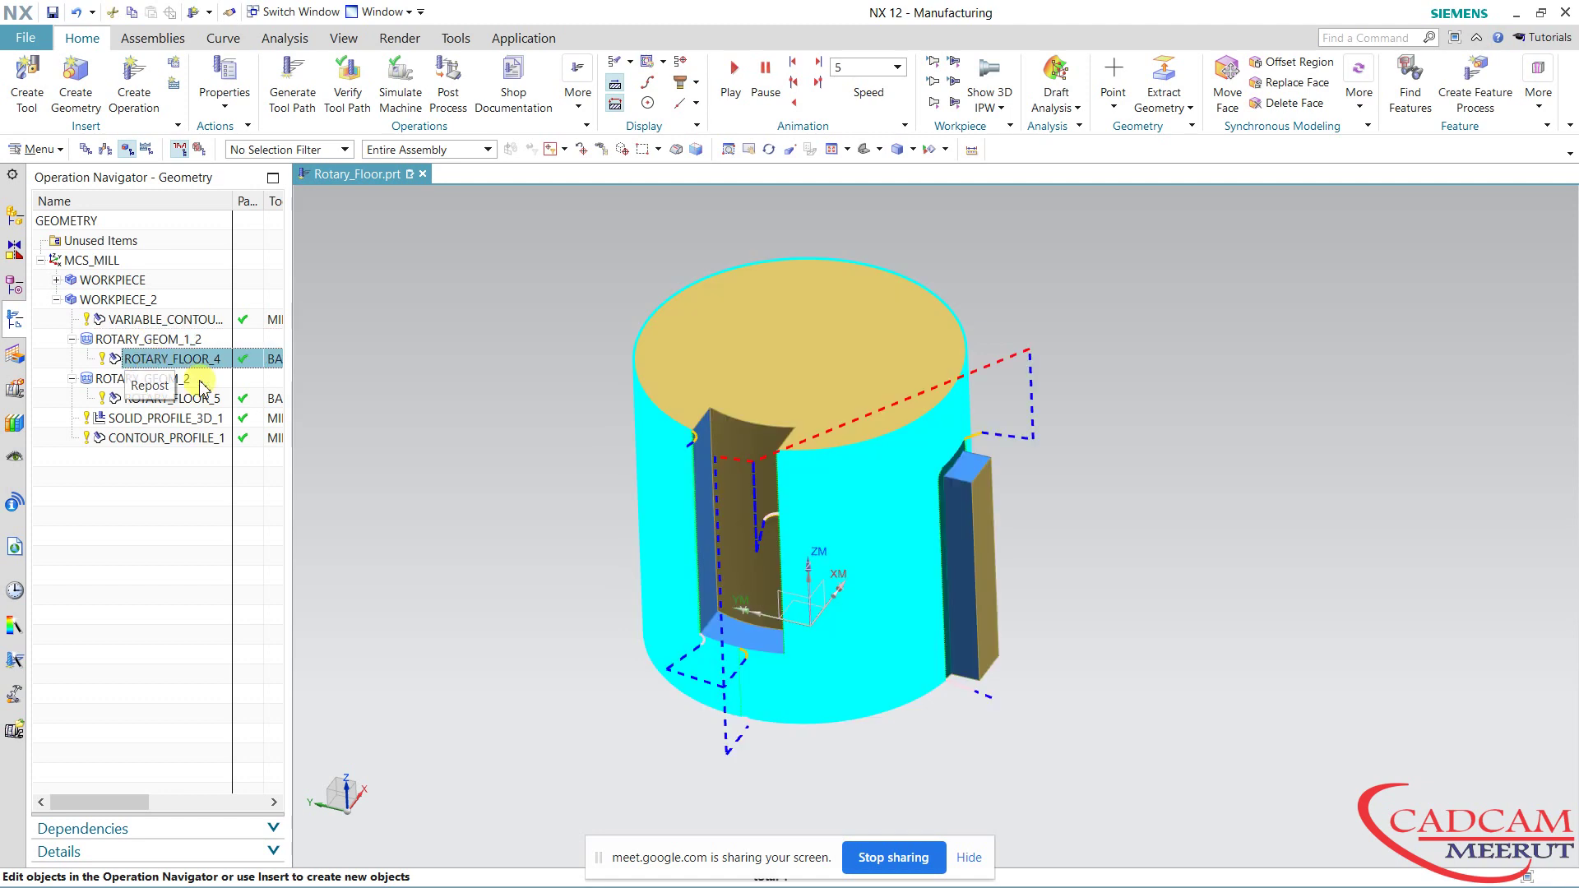
{"action": "mouse_move", "coordinate": [518, 437]}
{"action": "middle_mouse_down"}
{"action": "mouse_move", "coordinate": [519, 483]}
{"action": "mouse_move", "coordinate": [792, 652]}
{"action": "middle_mouse_up"}
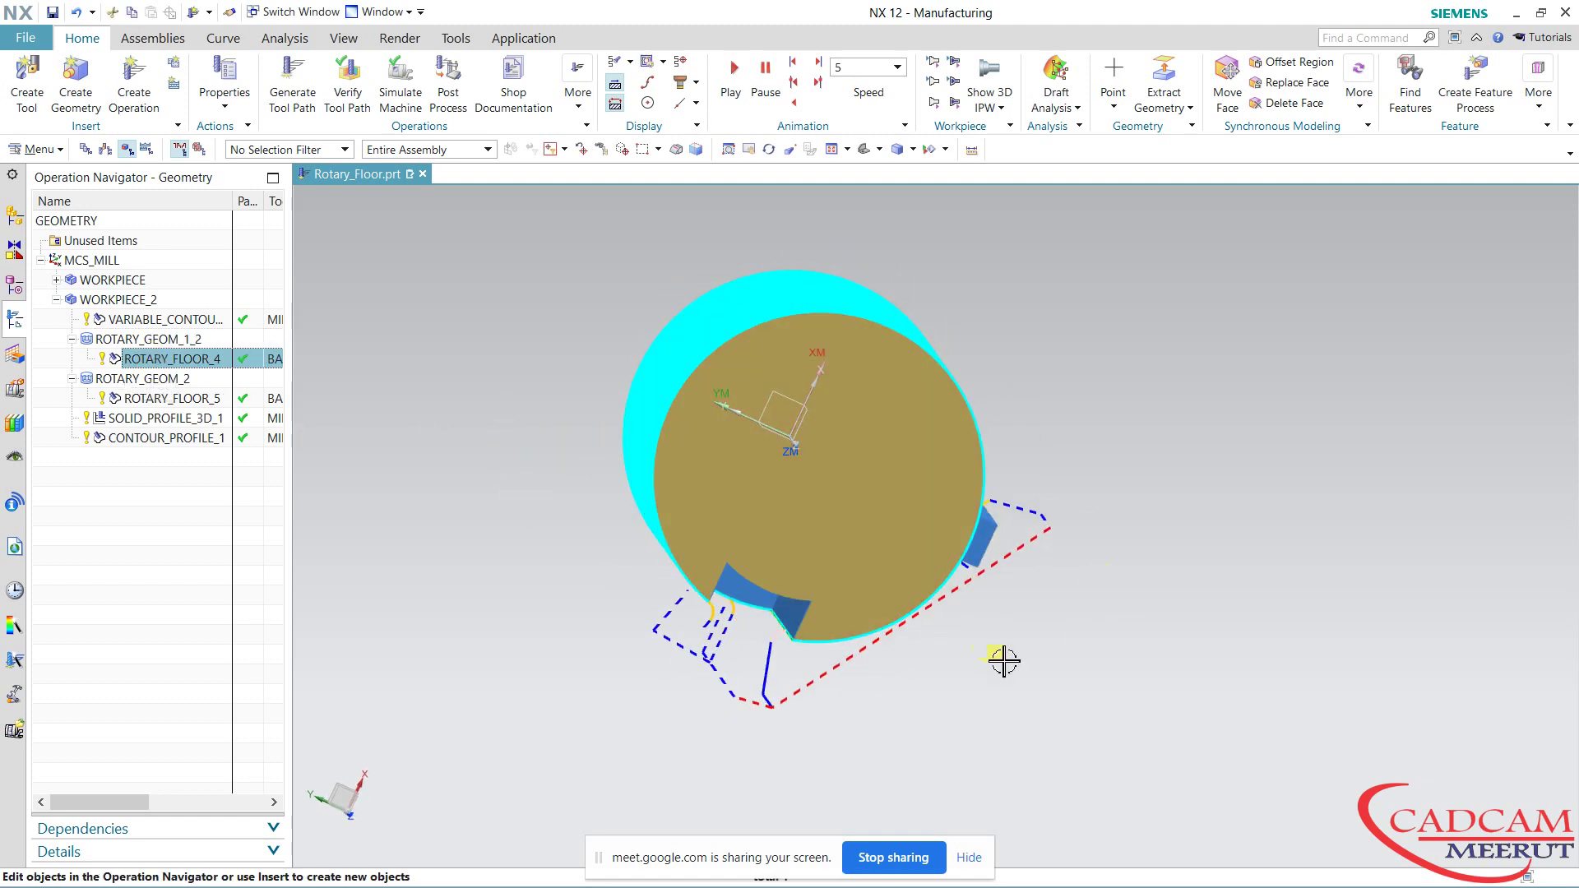
Change ROTARY_FLOOR_4's Transfer/Rapid common clearance to Bounding Cylinder with a 3.0000 safe distance.
{"action": "double_click", "coordinate": [183, 362]}
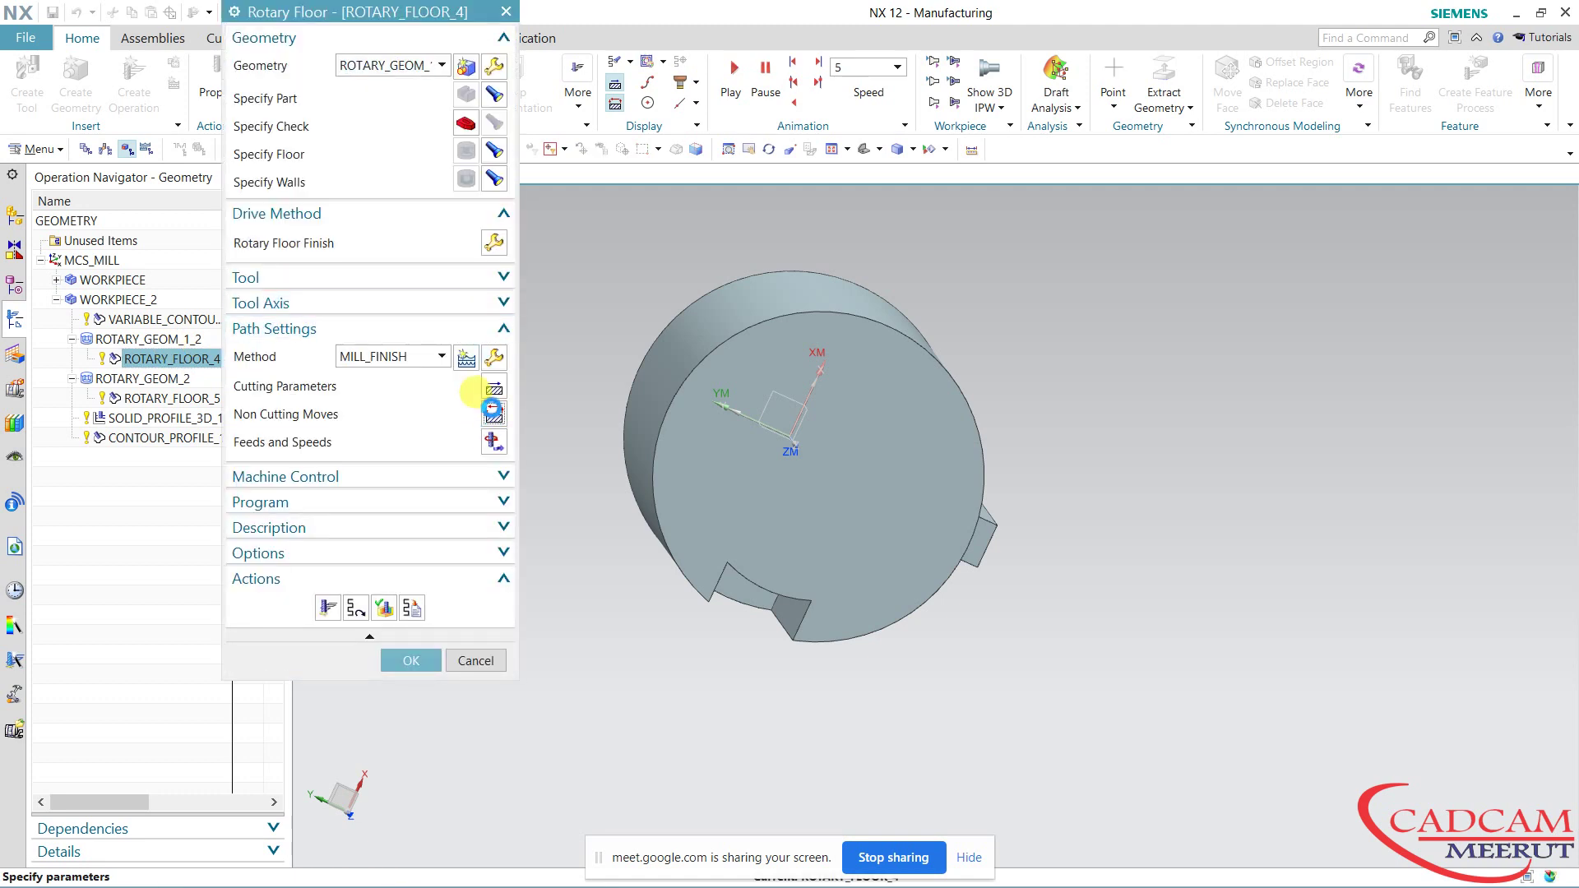
{"action": "middle_click", "coordinate": [492, 409]}
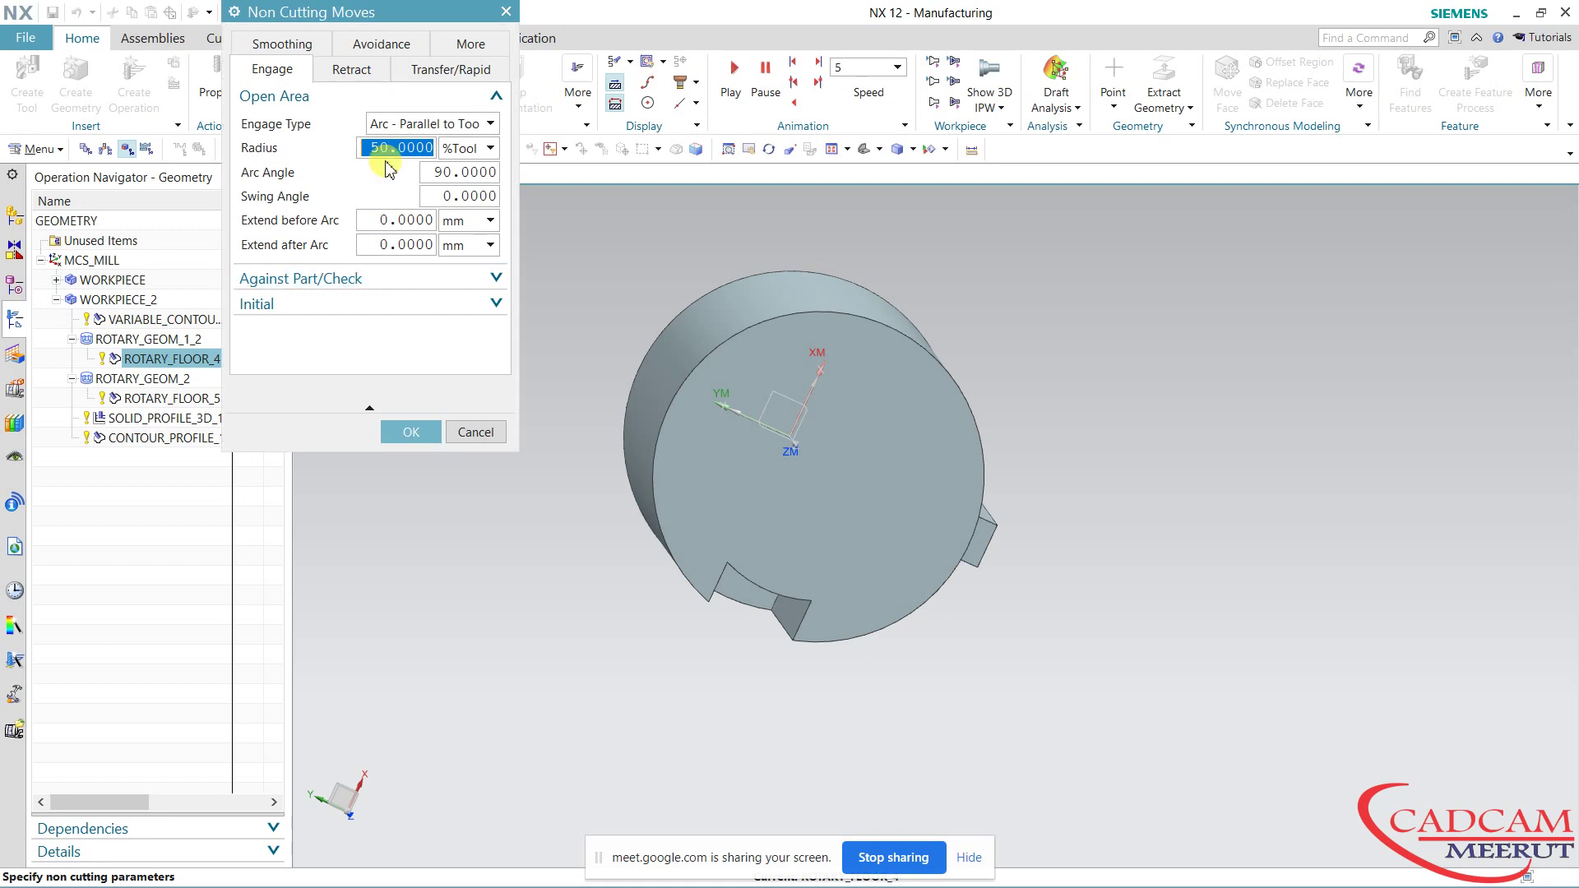
{"action": "left_click", "coordinate": [450, 69]}
{"action": "left_click", "coordinate": [434, 245]}
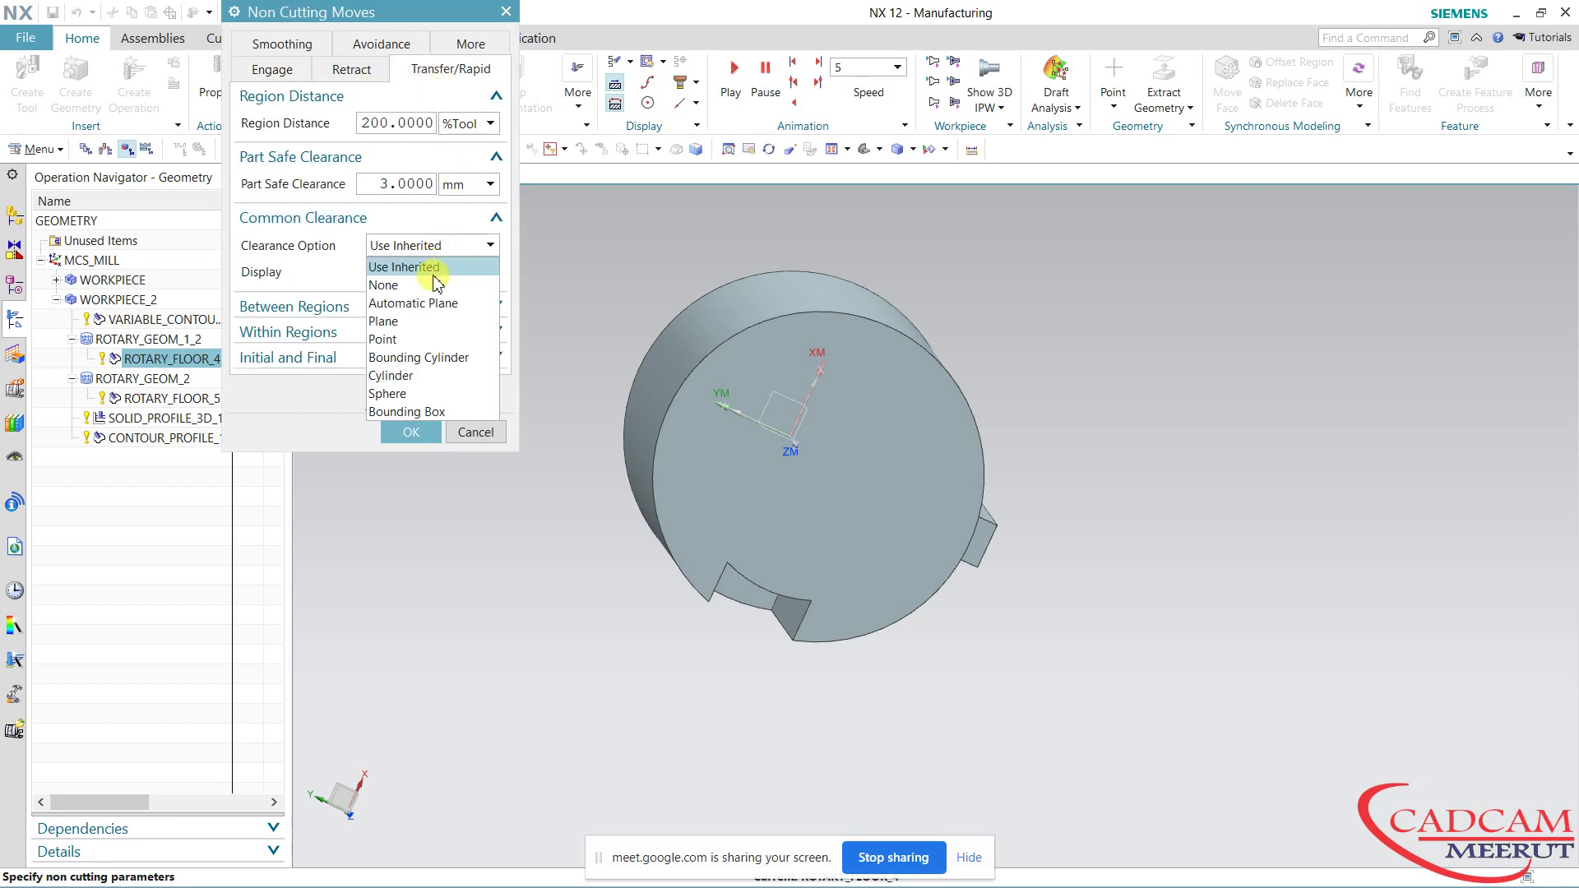
{"action": "left_click", "coordinate": [426, 360]}
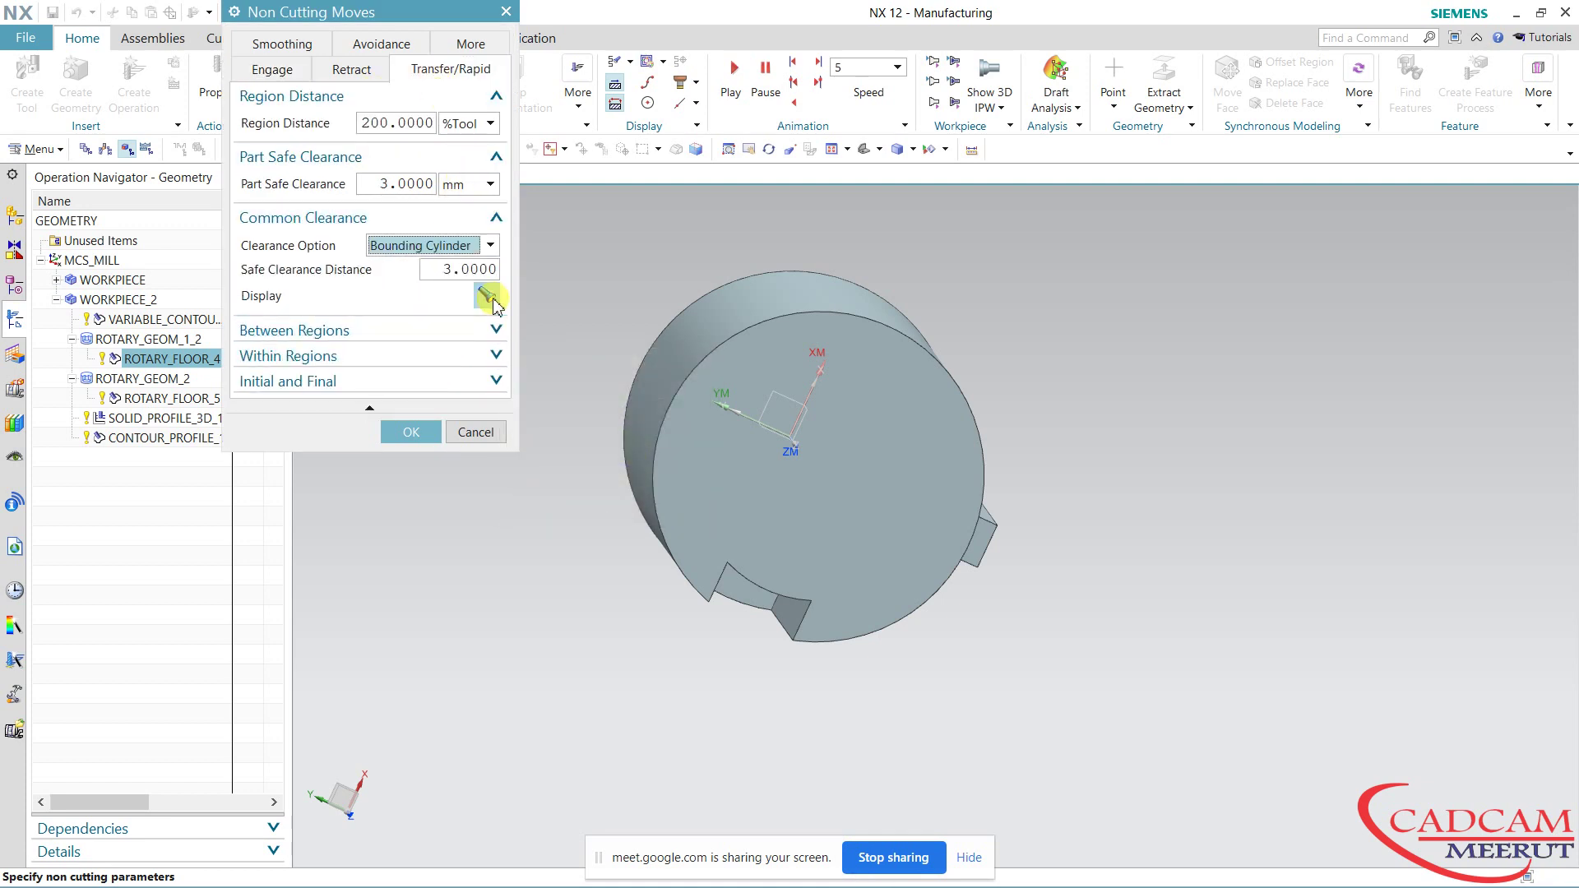
{"action": "left_click", "coordinate": [487, 297]}
{"action": "left_click", "coordinate": [411, 433]}
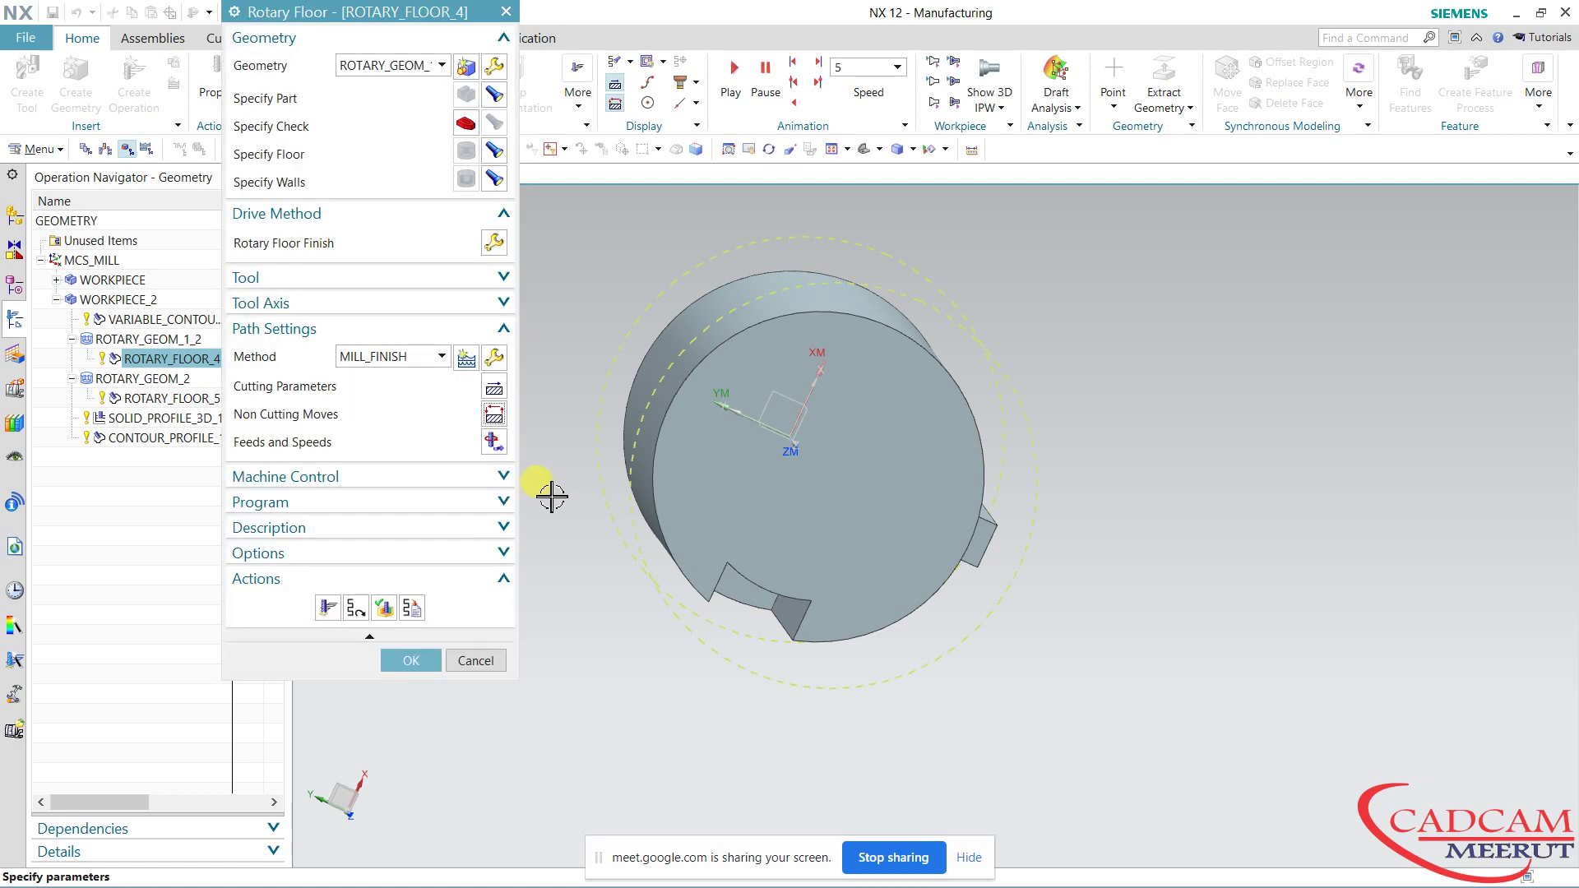
Regenerate the rotary floor toolpath after dismissing the error, review it, and accept the operation.
{"action": "middle_click_drag", "start_coordinate": [579, 466], "coordinate": [582, 409]}
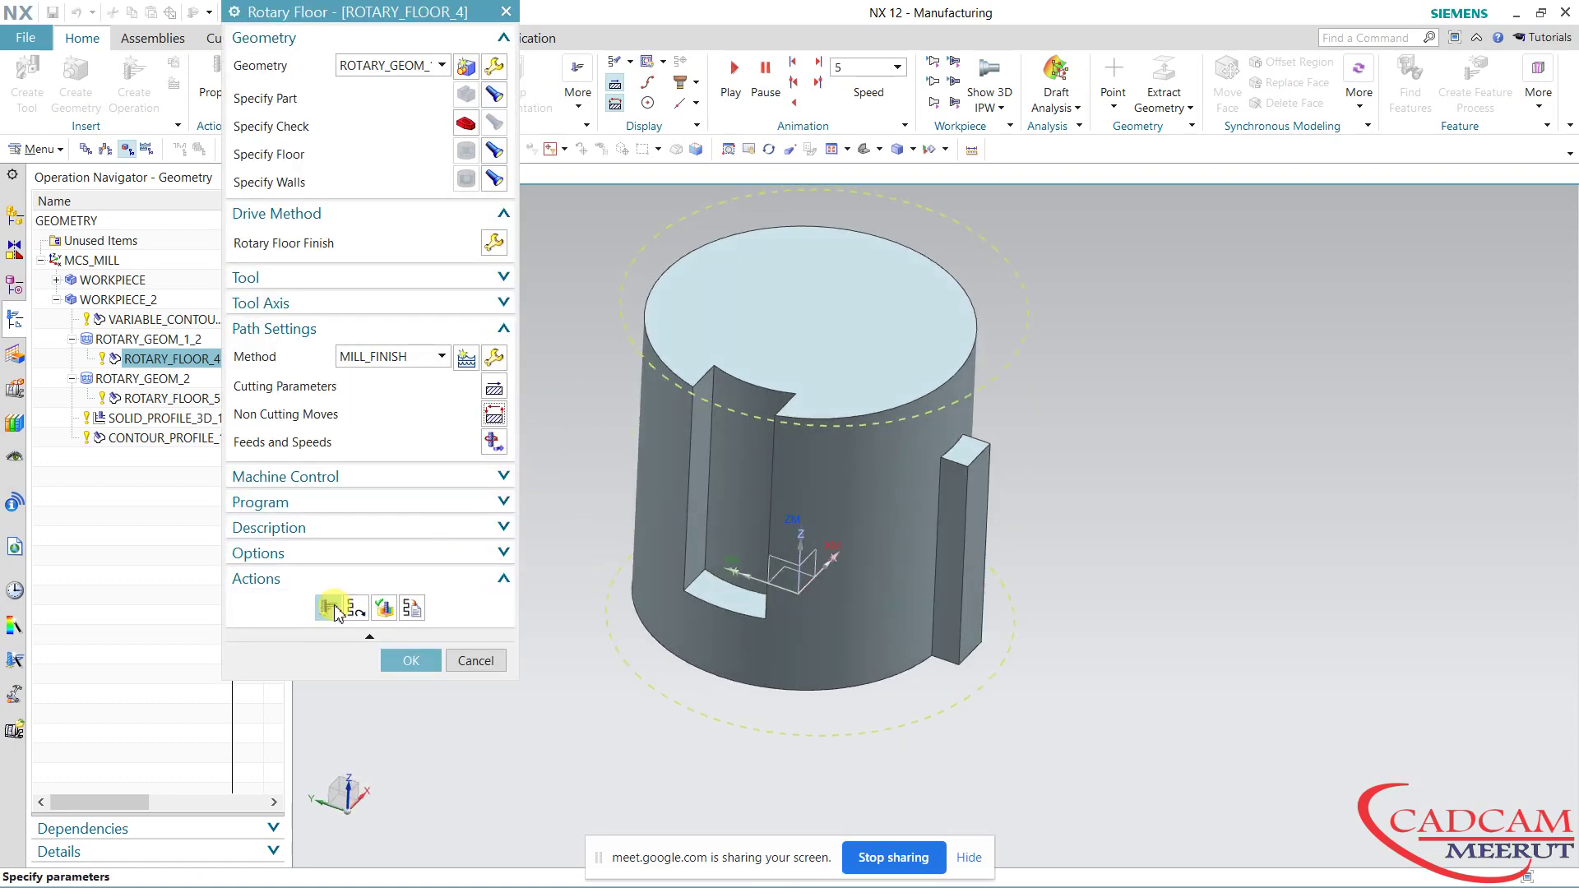
{"action": "left_click", "coordinate": [328, 608]}
{"action": "left_click", "coordinate": [752, 484]}
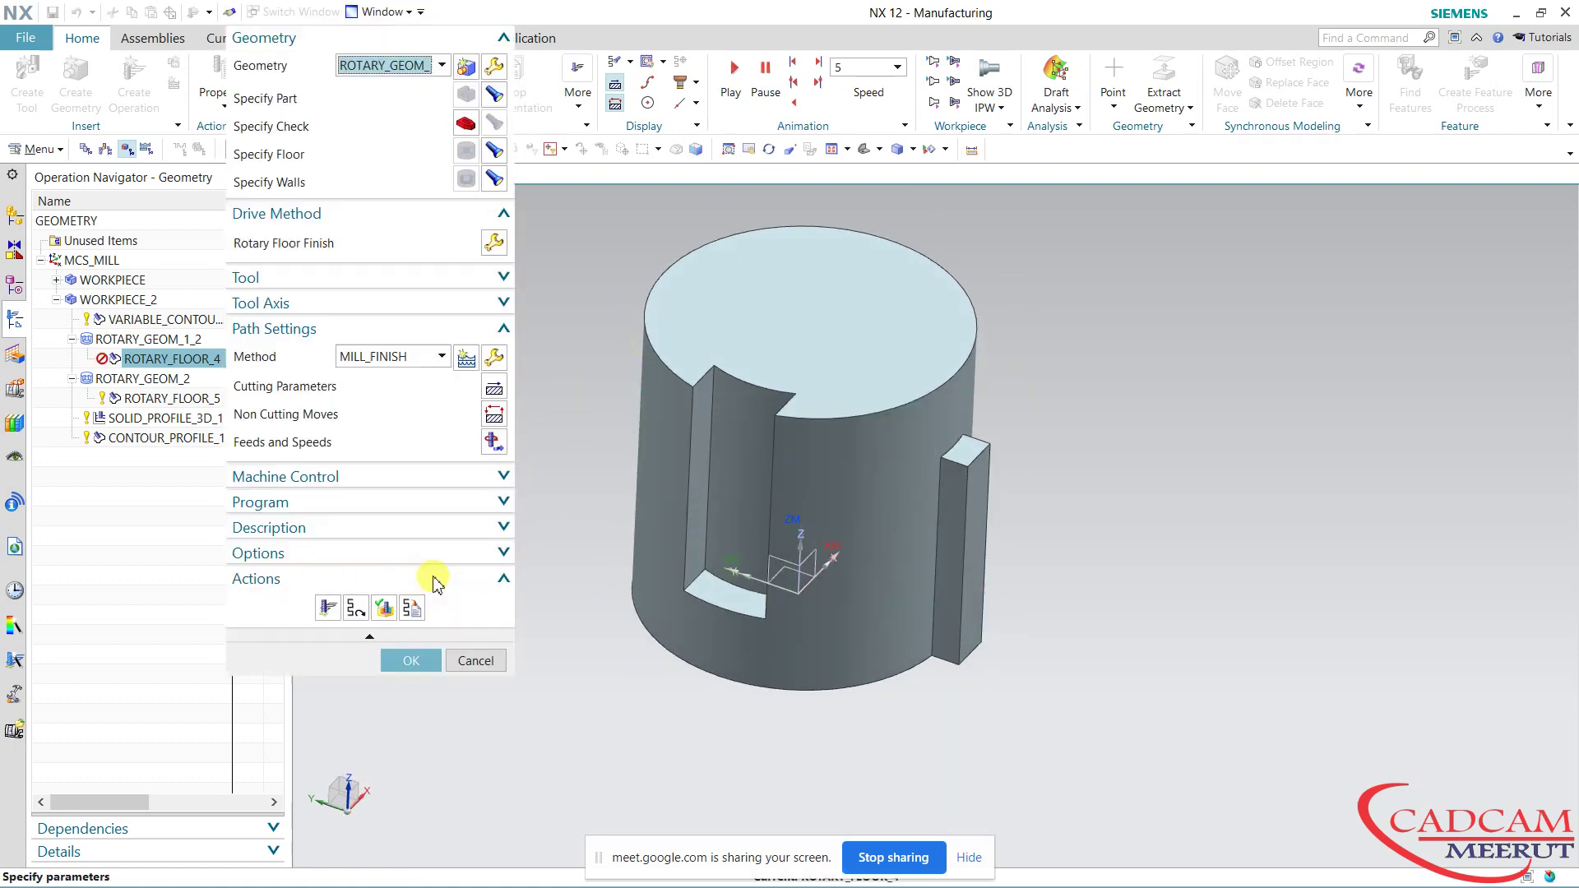
{"action": "left_click", "coordinate": [329, 610]}
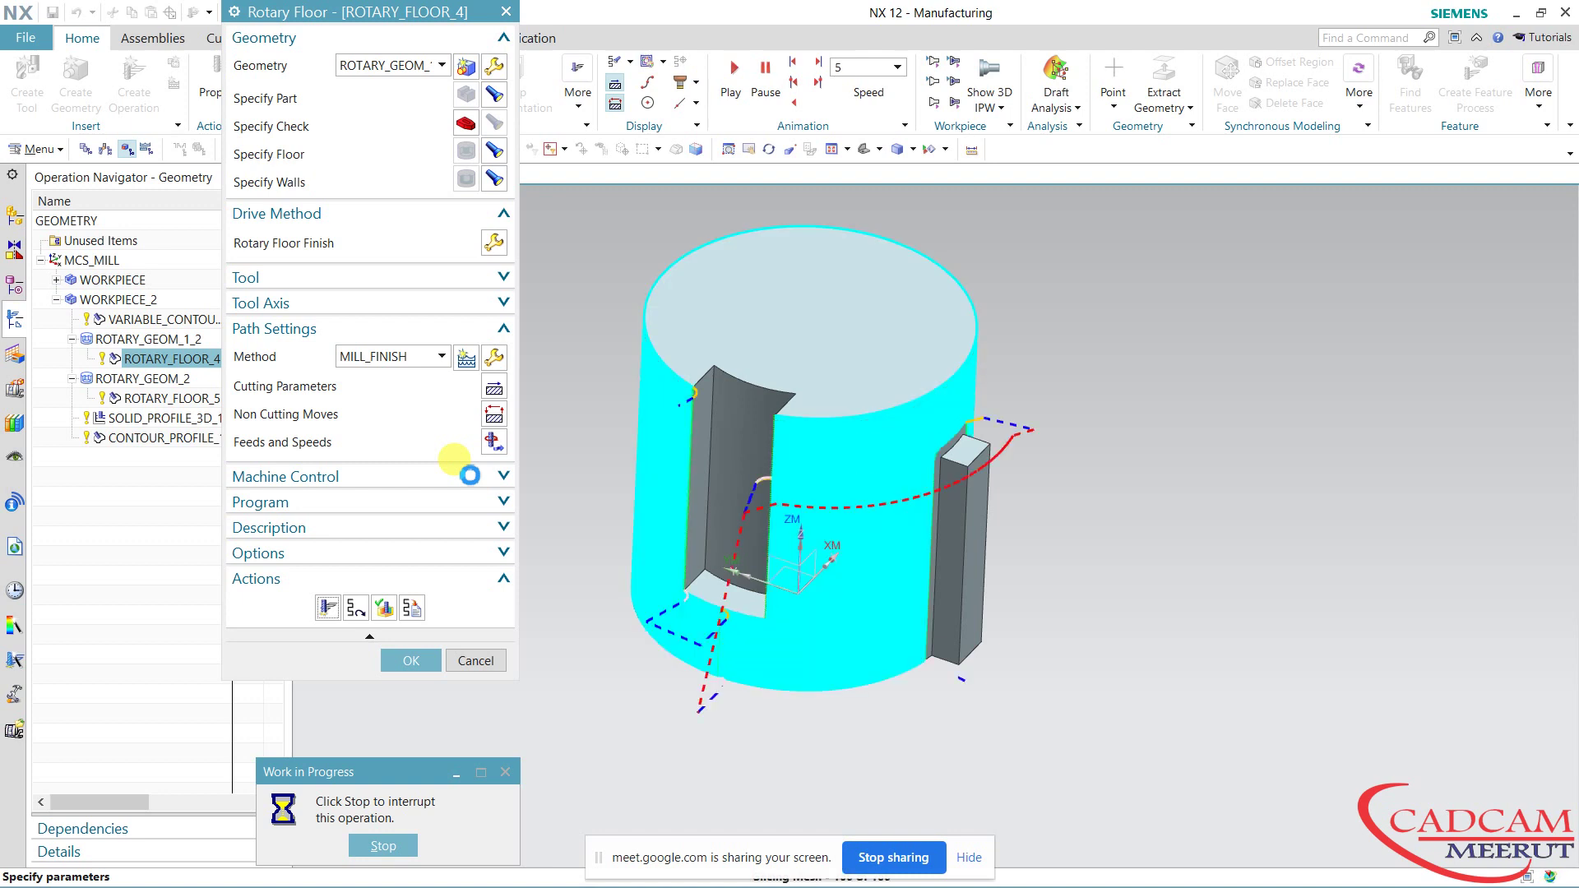
{"action": "middle_click_drag", "start_coordinate": [1039, 430], "coordinate": [1024, 543]}
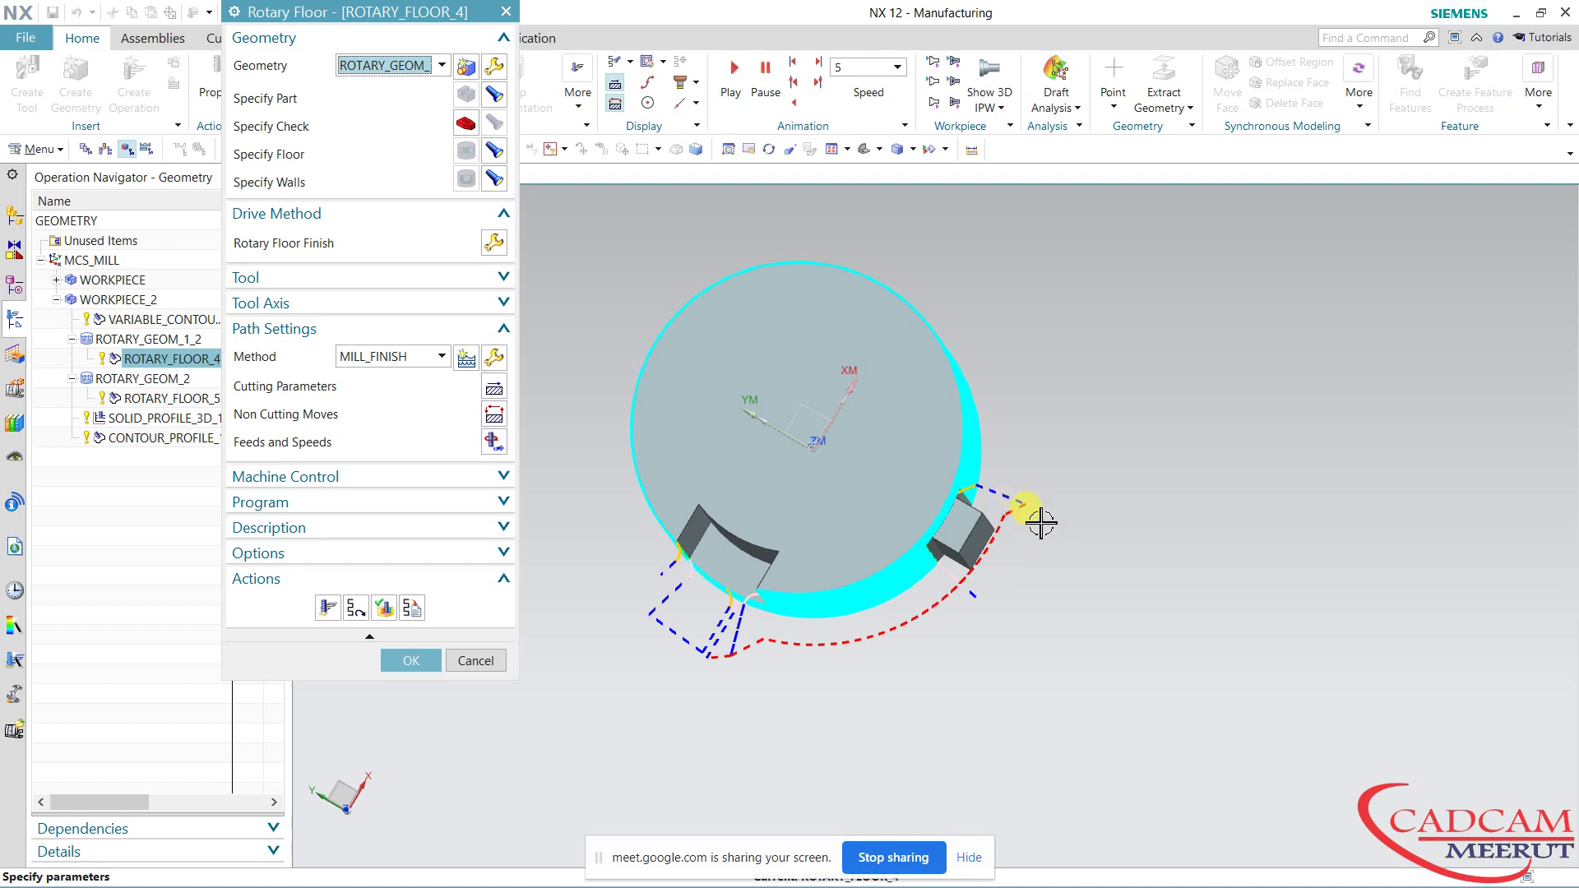
{"action": "mouse_move", "coordinate": [843, 662]}
{"action": "middle_mouse_down"}
{"action": "mouse_move", "coordinate": [864, 528]}
{"action": "mouse_move", "coordinate": [839, 553]}
{"action": "middle_mouse_up"}
{"action": "left_click", "coordinate": [411, 660]}
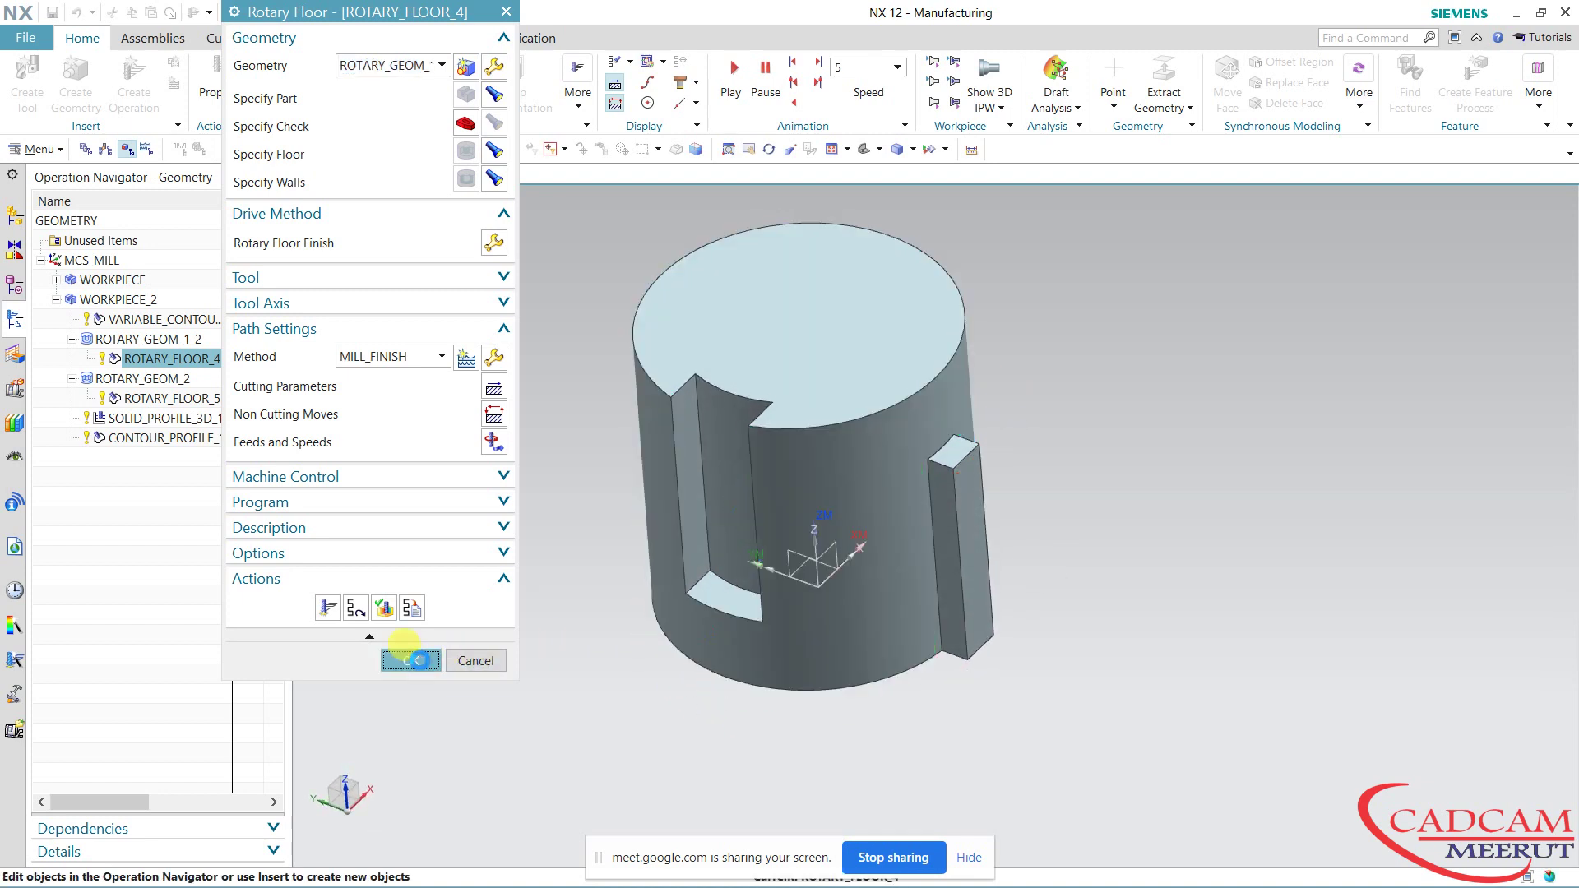
{"action": "mouse_move", "coordinate": [529, 396]}
{"action": "middle_mouse_down"}
{"action": "mouse_move", "coordinate": [543, 392]}
{"action": "mouse_move", "coordinate": [558, 434]}
{"action": "middle_mouse_up"}
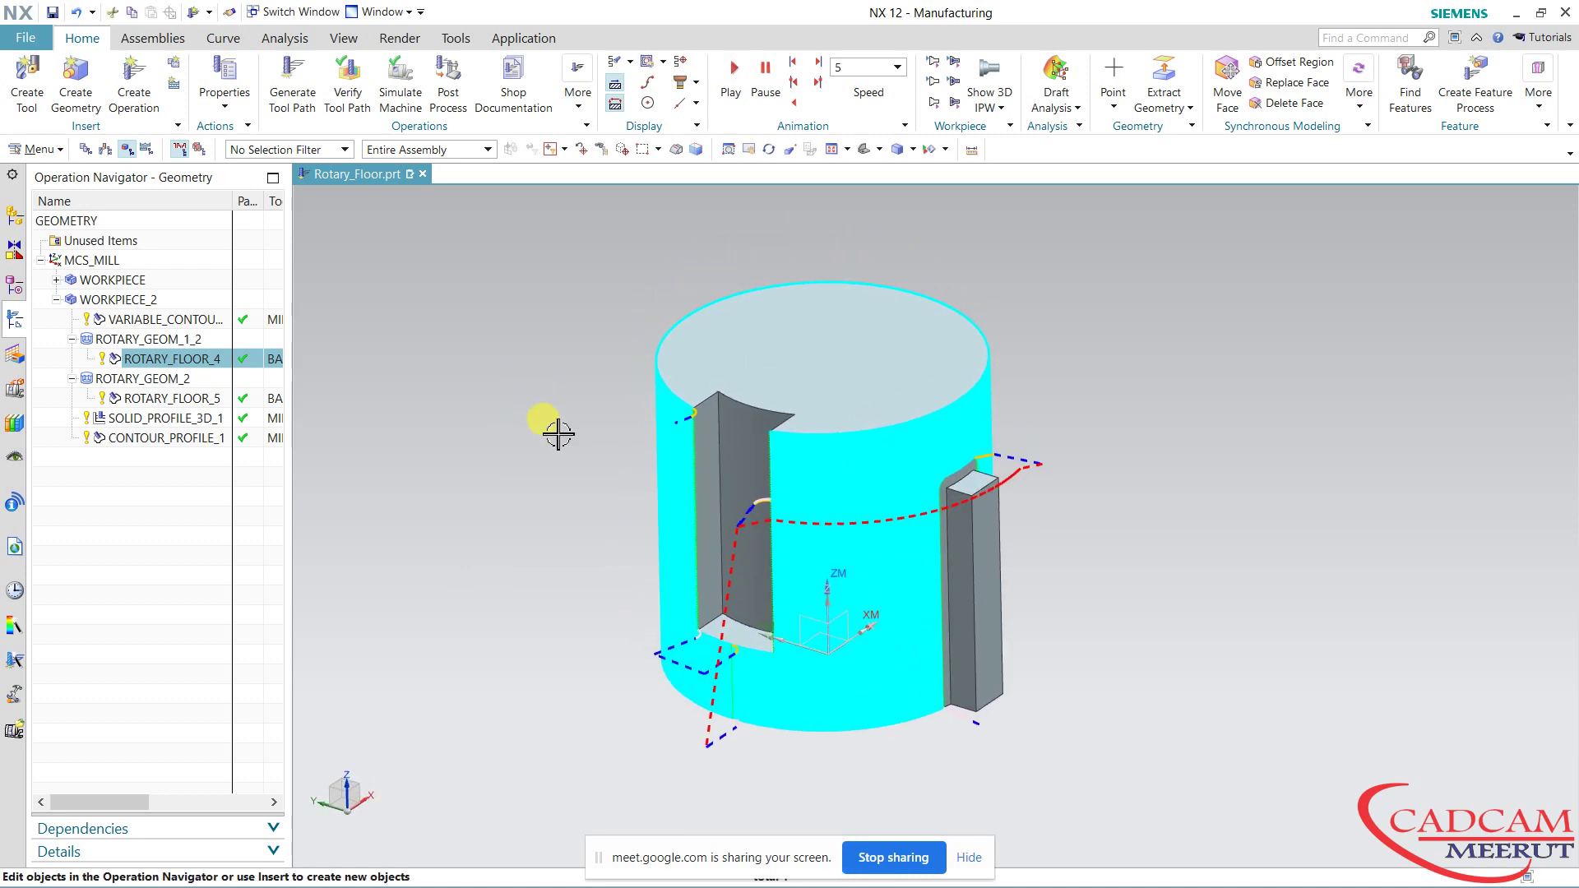